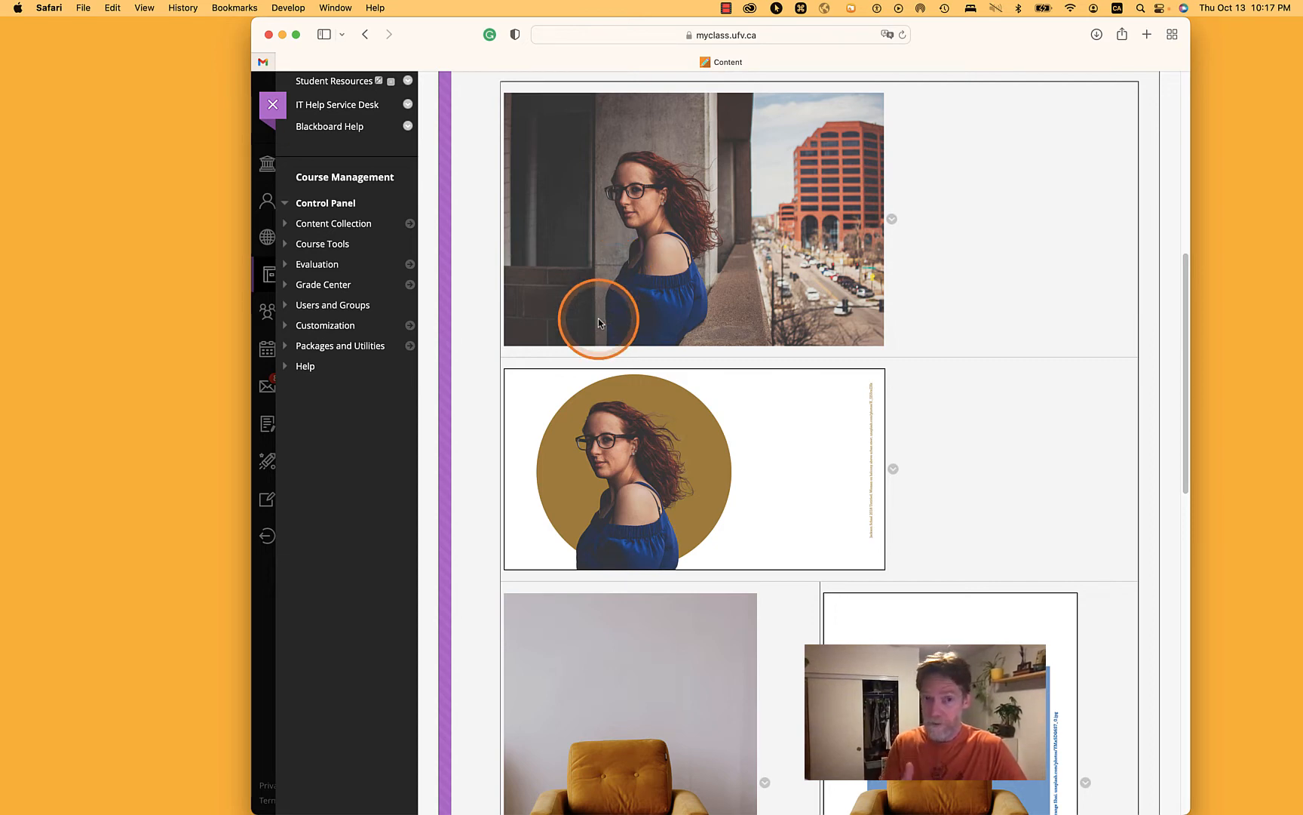
Review the selection exercise's example images, image sources and submission requirements on the course page.
{"action": "scroll", "coordinate": [598, 323], "scroll_direction": "down", "scroll_amount": 8}
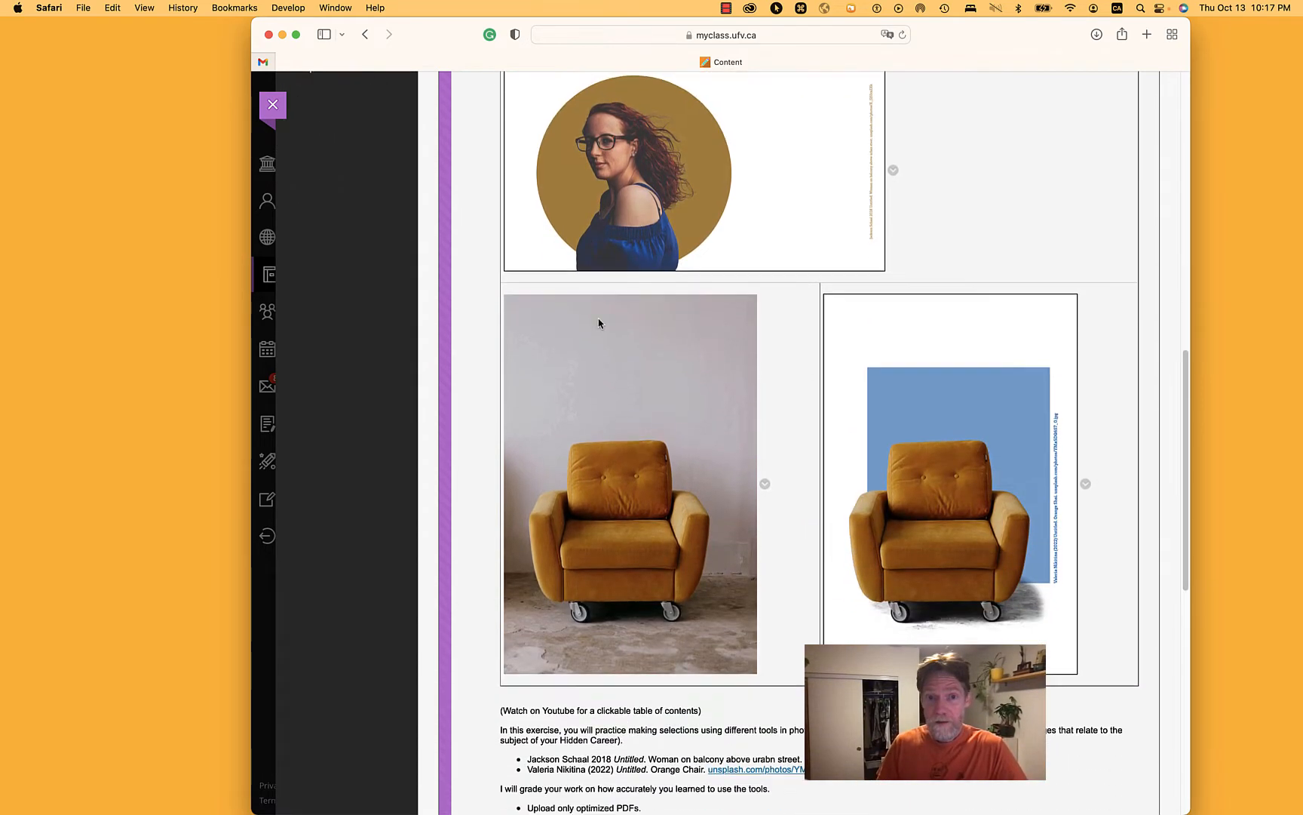
{"action": "scroll", "coordinate": [598, 322], "scroll_direction": "down", "scroll_amount": 1}
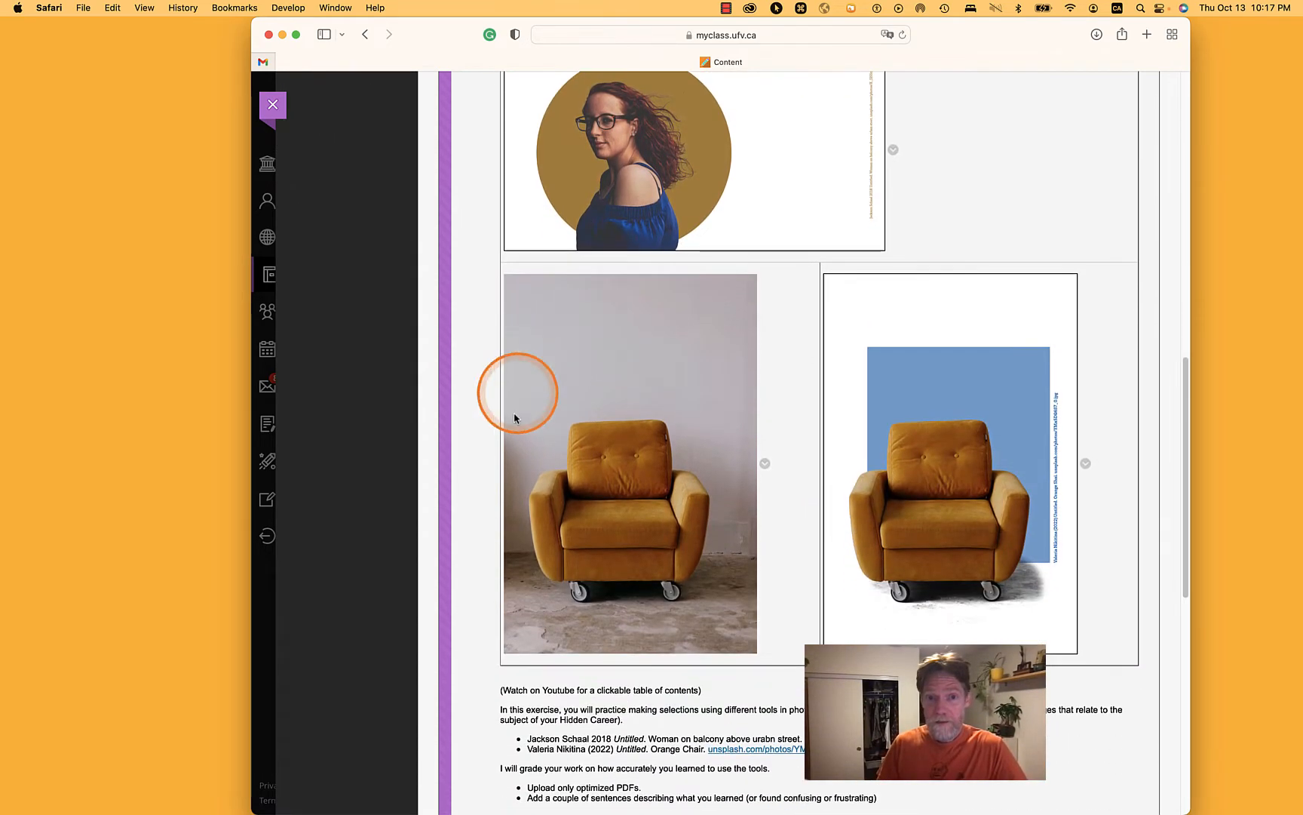
{"action": "right_click", "coordinate": [705, 579]}
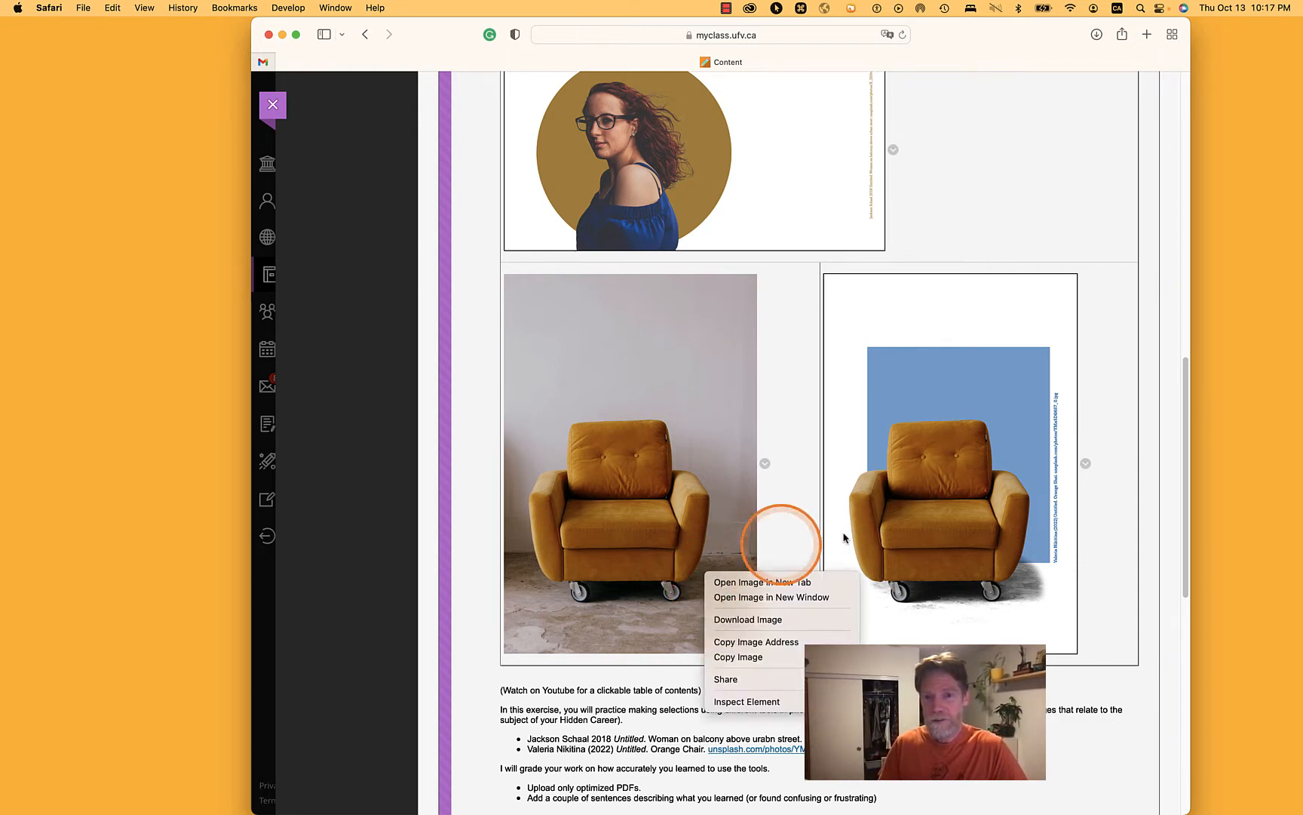
{"action": "left_click", "coordinate": [1149, 521]}
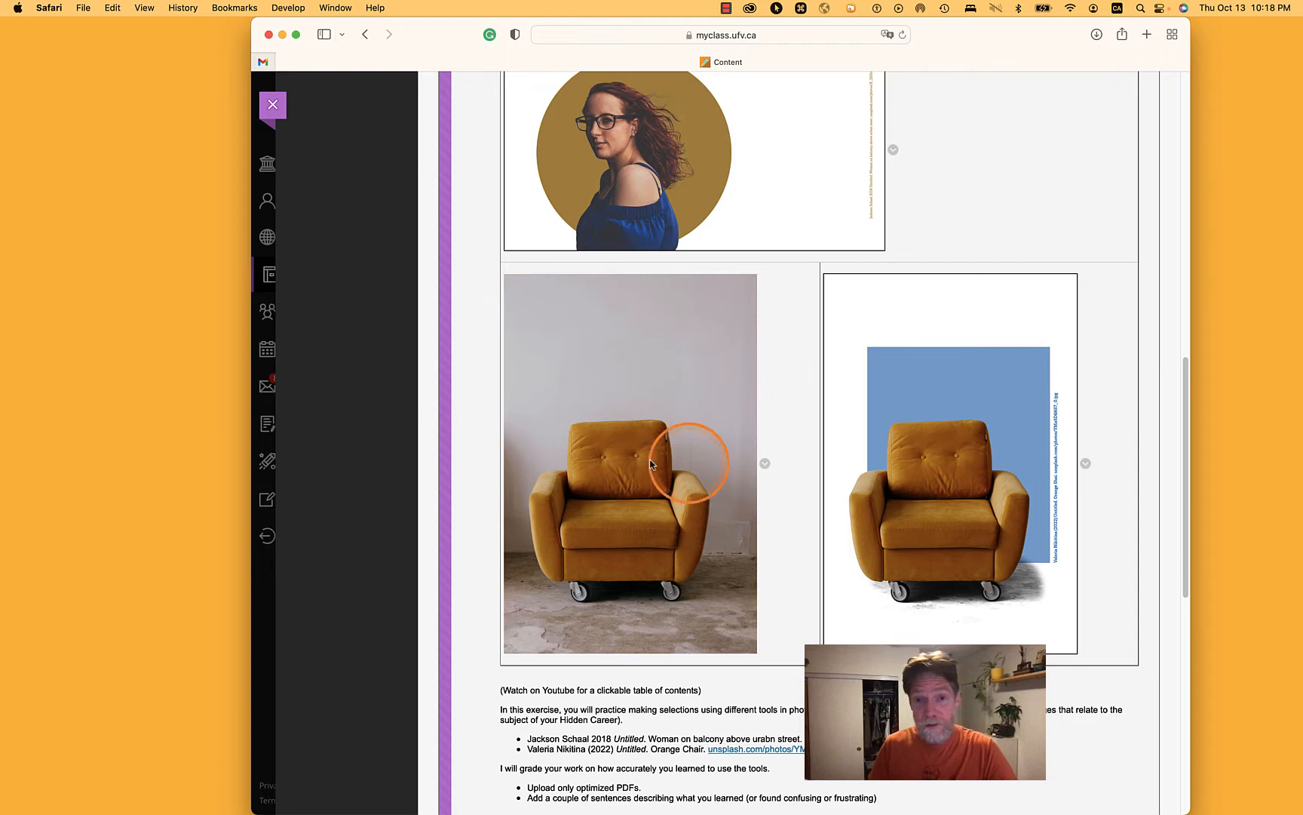
{"action": "scroll", "coordinate": [735, 537], "scroll_direction": "down", "scroll_amount": 2}
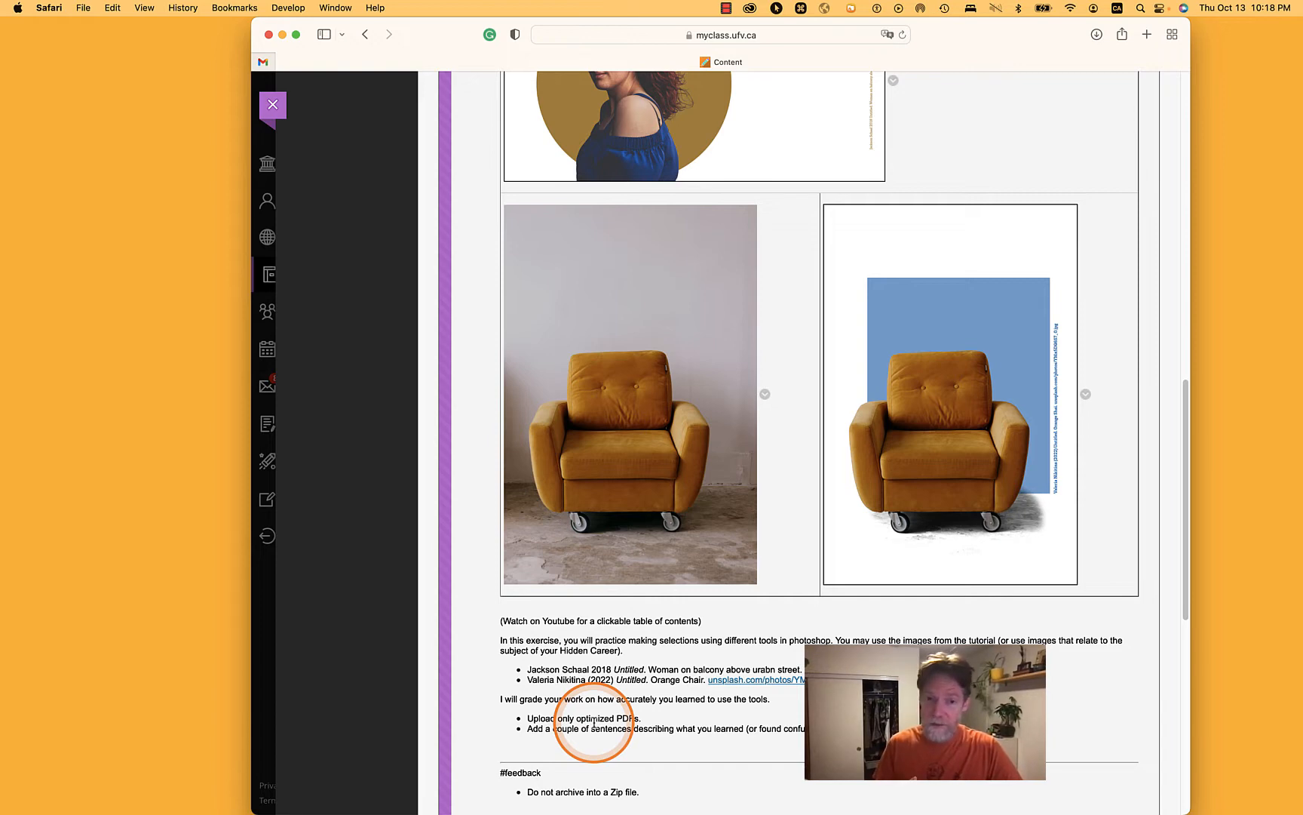
{"action": "scroll", "coordinate": [594, 722], "scroll_direction": "up", "scroll_amount": 5}
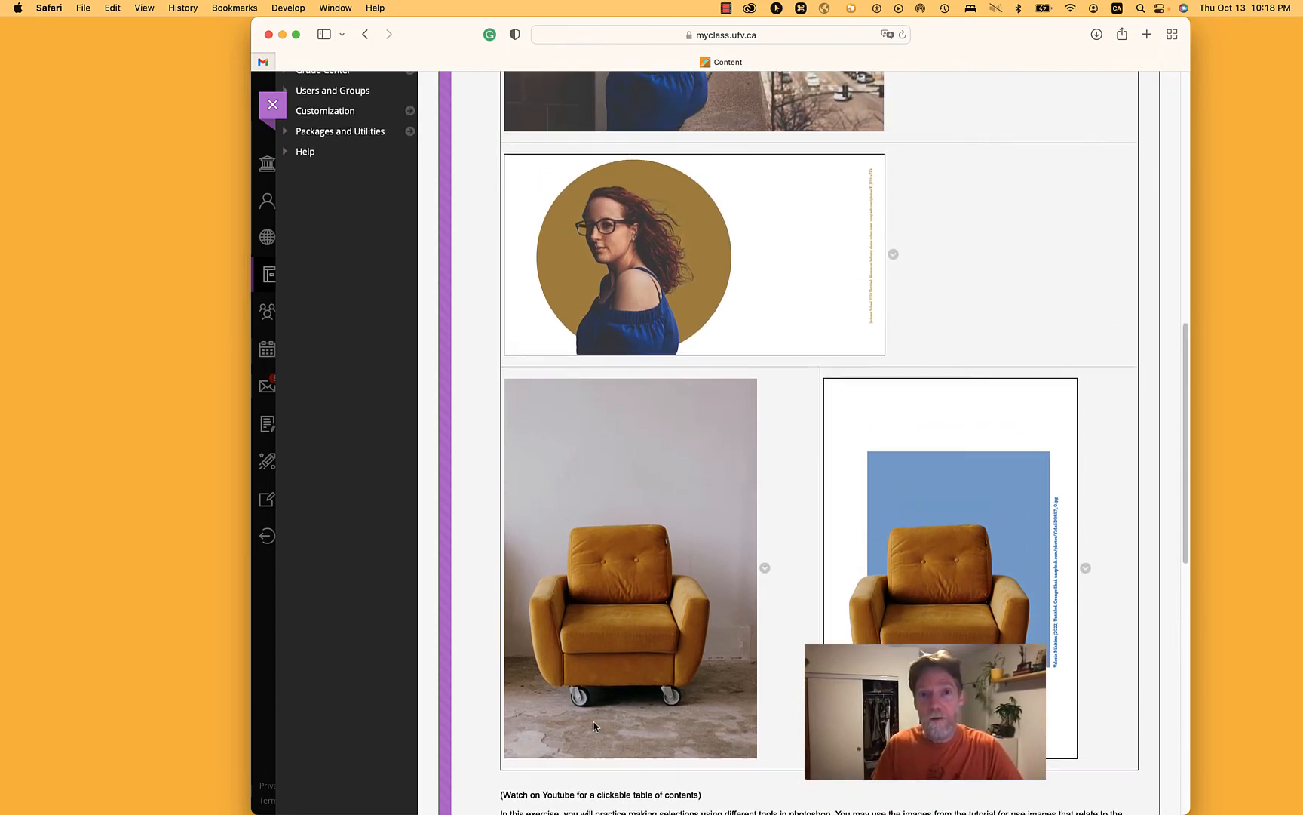
{"action": "scroll", "coordinate": [664, 550], "scroll_direction": "down", "scroll_amount": 10}
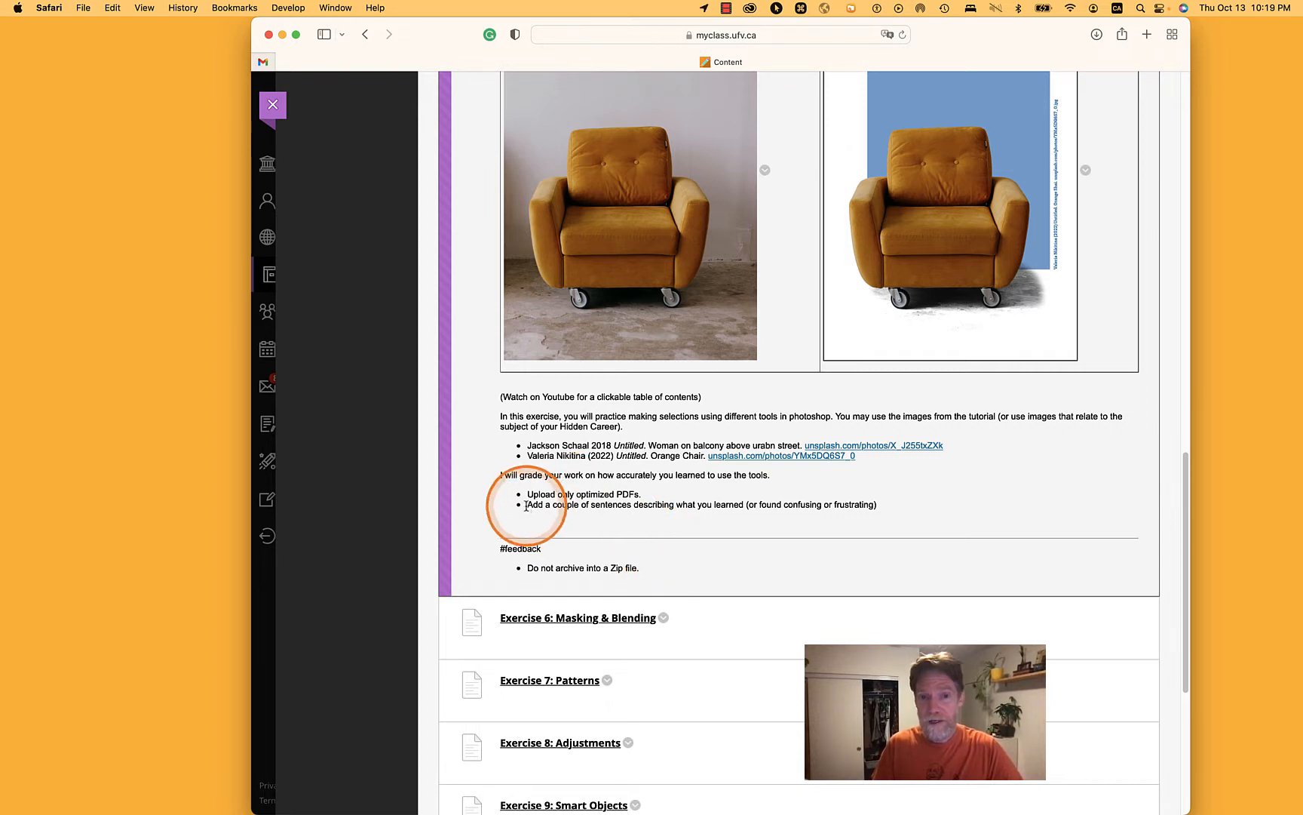
{"action": "left_click_drag", "start_coordinate": [527, 506], "coordinate": [789, 500]}
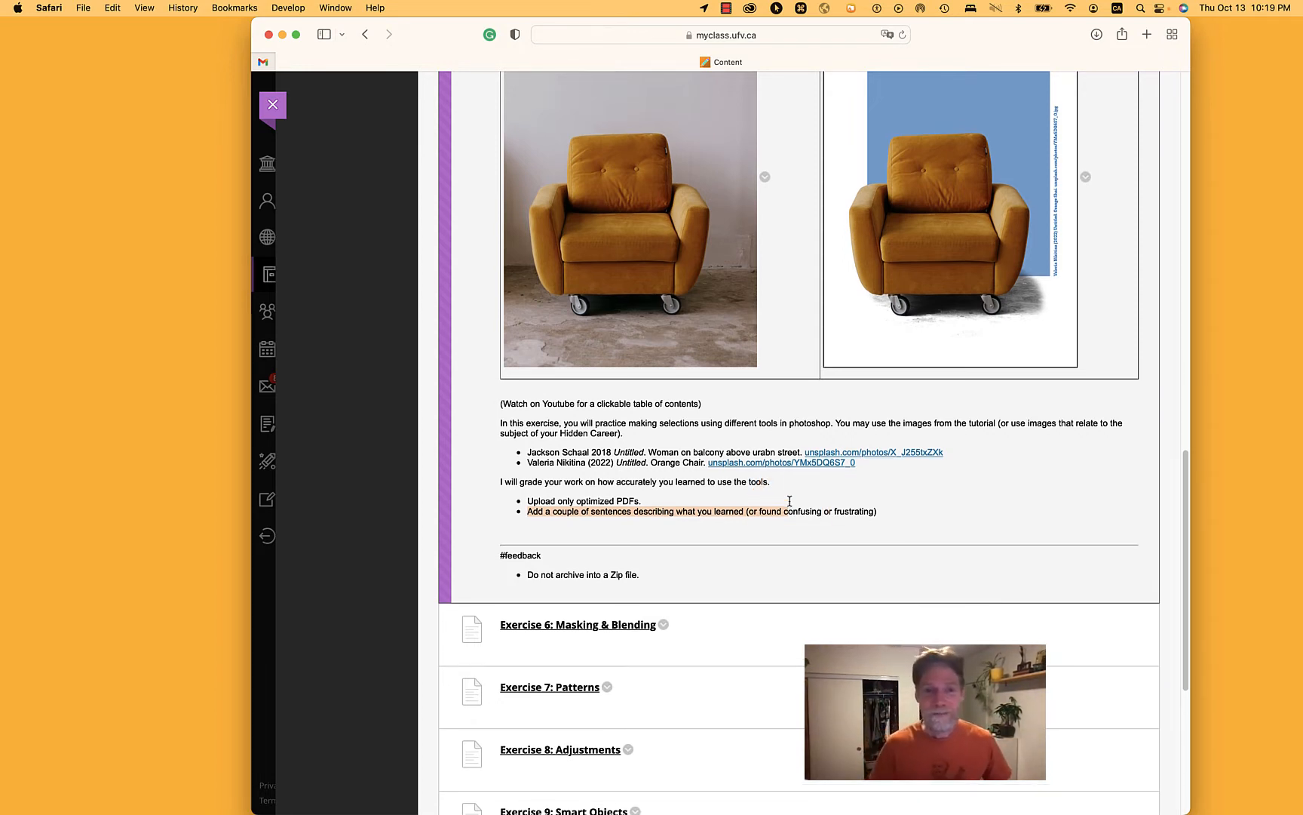
{"action": "scroll", "coordinate": [789, 500], "scroll_direction": "up", "scroll_amount": 10}
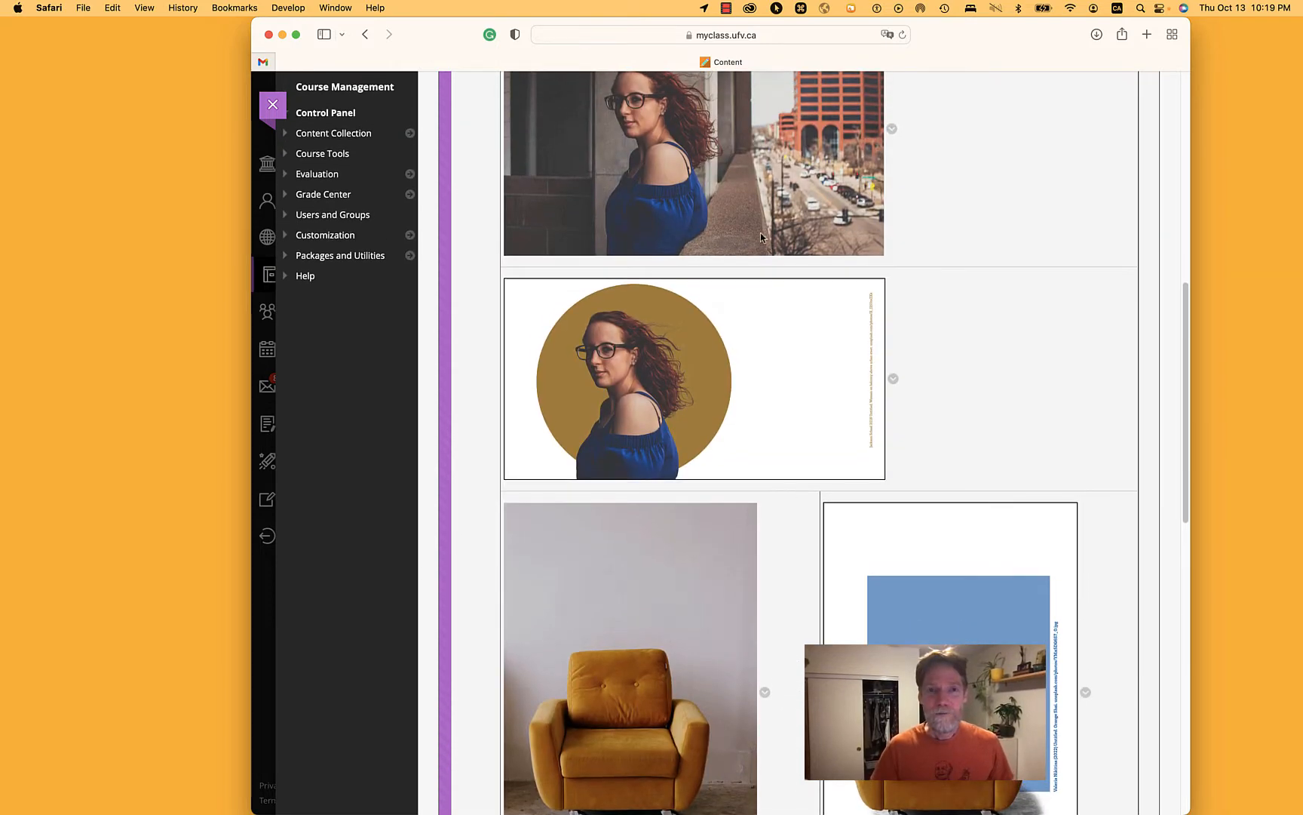
Switch to Finder and rename the orange chair JPG in the Images folder, correcting "Orange Shai" to "Orange Chair".
{"action": "key", "text": "super+Tab"}
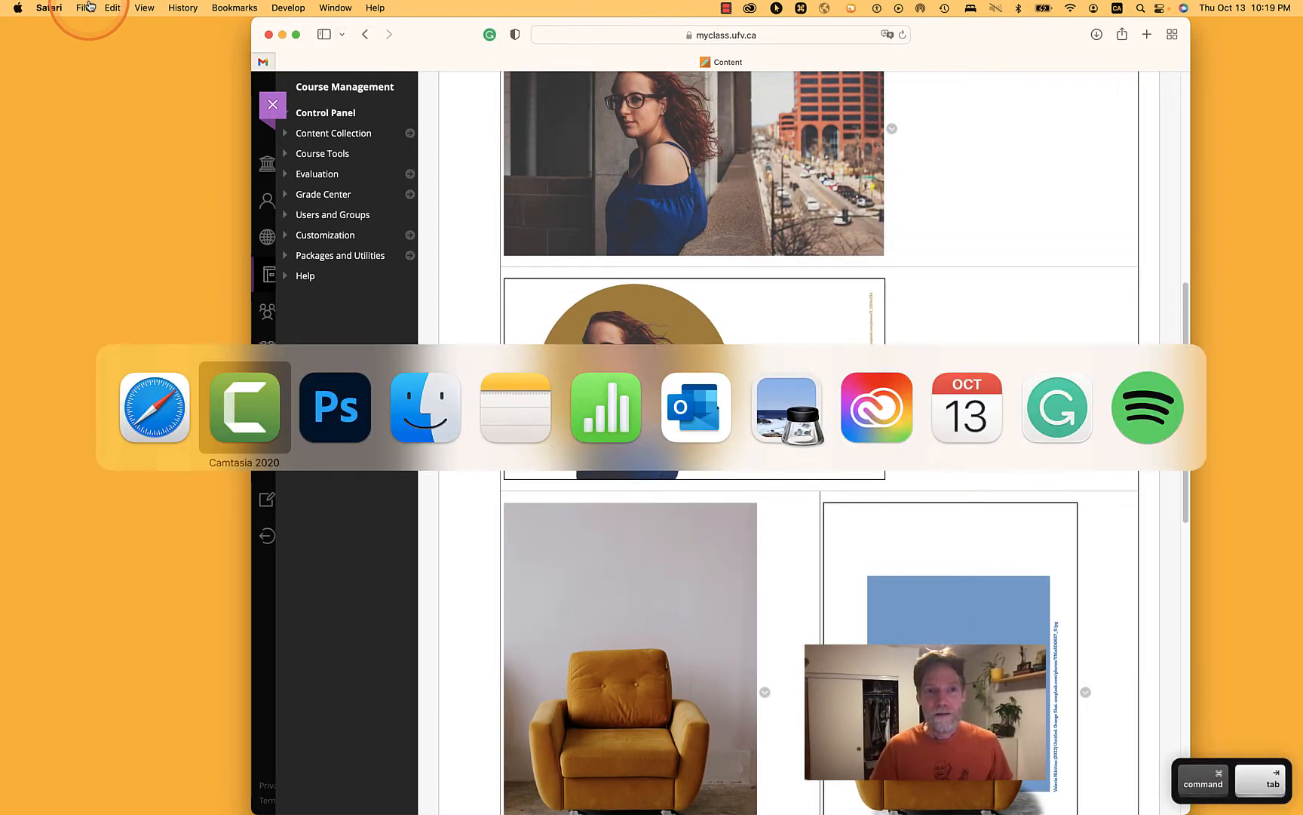
{"action": "key", "text": "super+Tab"}
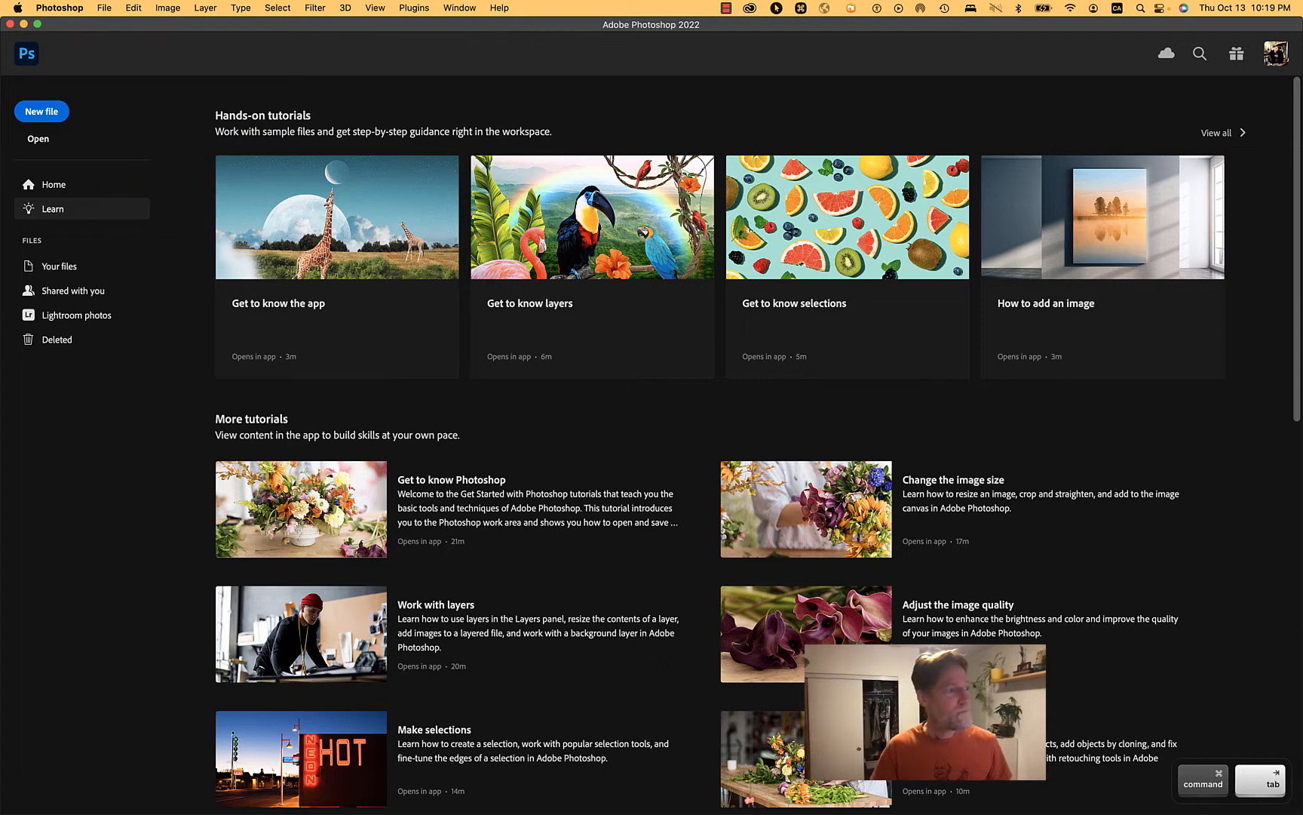
{"action": "key", "text": "super+Tab"}
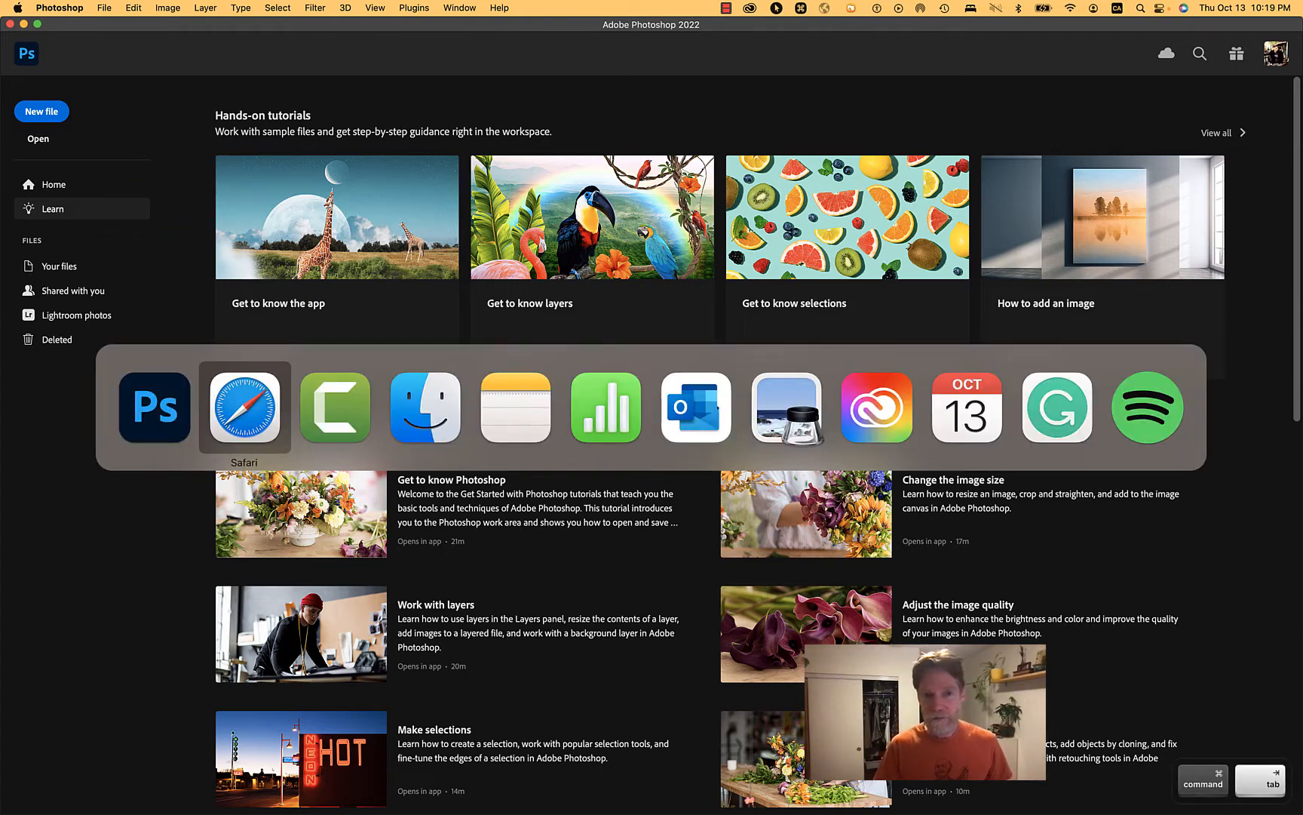
{"action": "key", "text": "super+Tab"}
{"action": "key", "text": "super+Tab"}
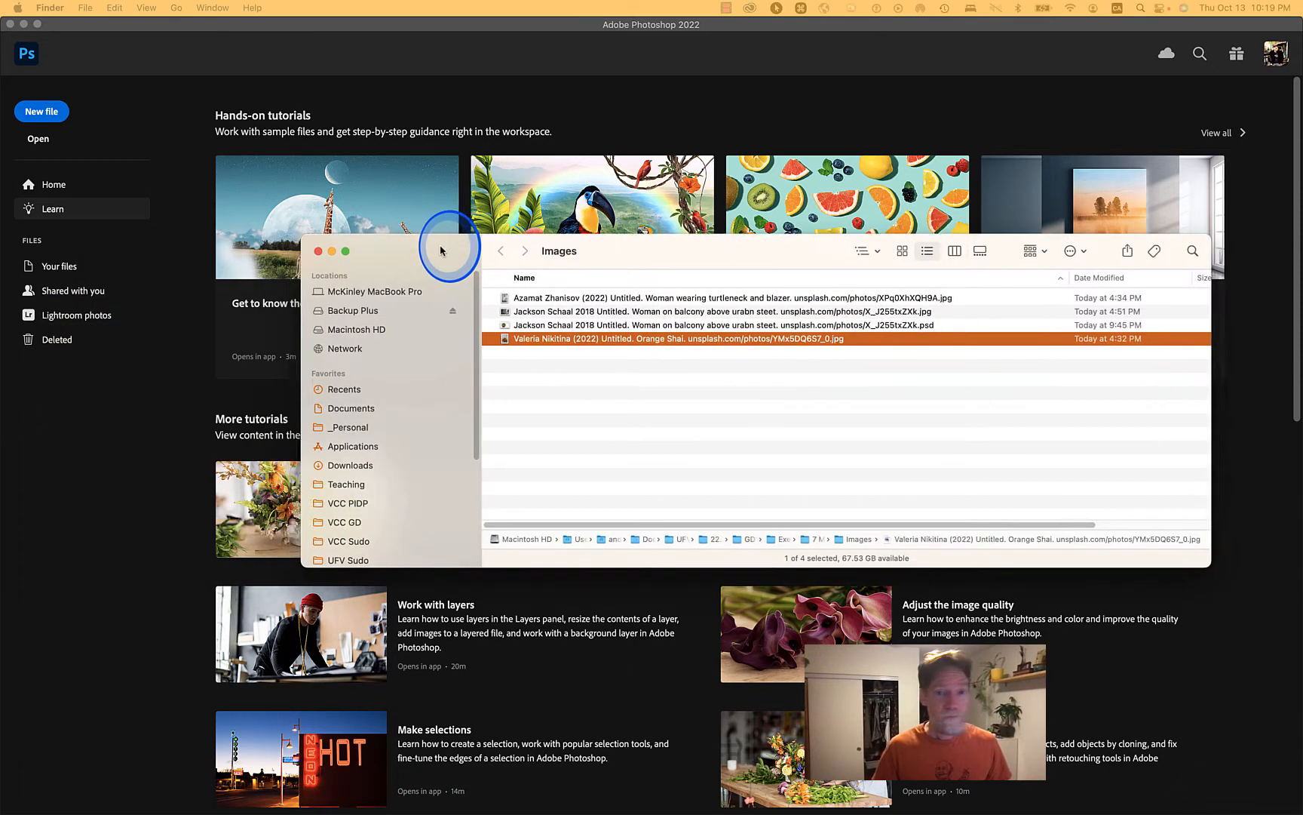
{"action": "left_click_drag", "start_coordinate": [437, 227], "coordinate": [315, 282]}
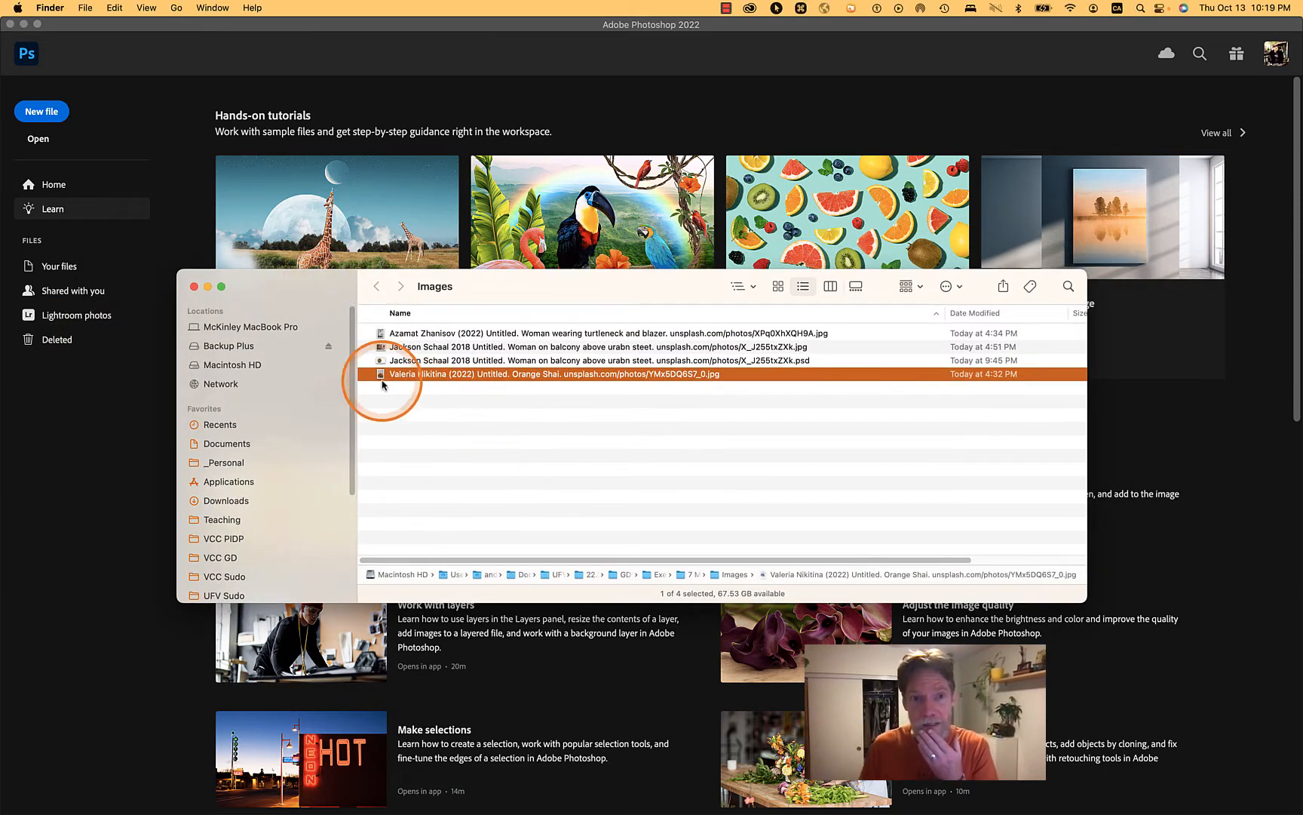
{"action": "left_click", "coordinate": [549, 374]}
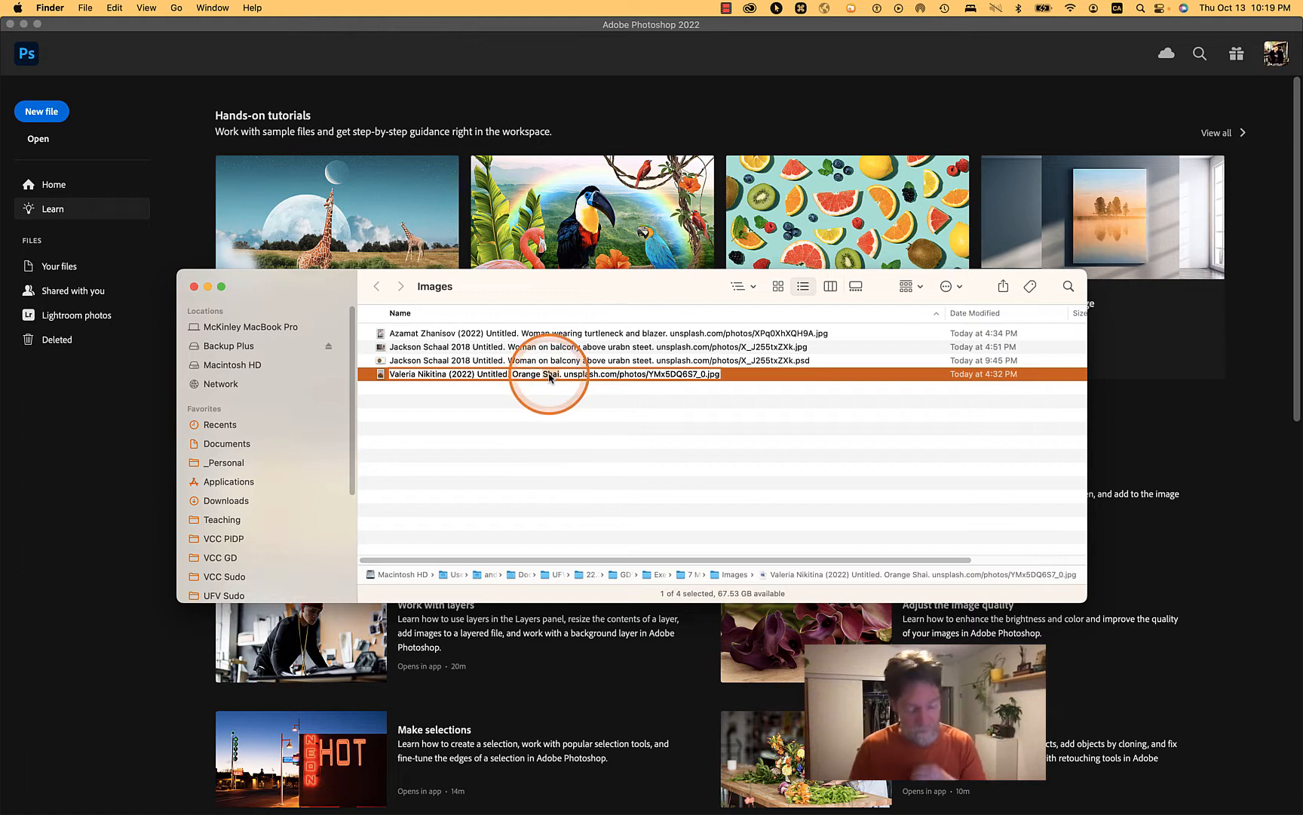
{"action": "type", "text": "Ch"}
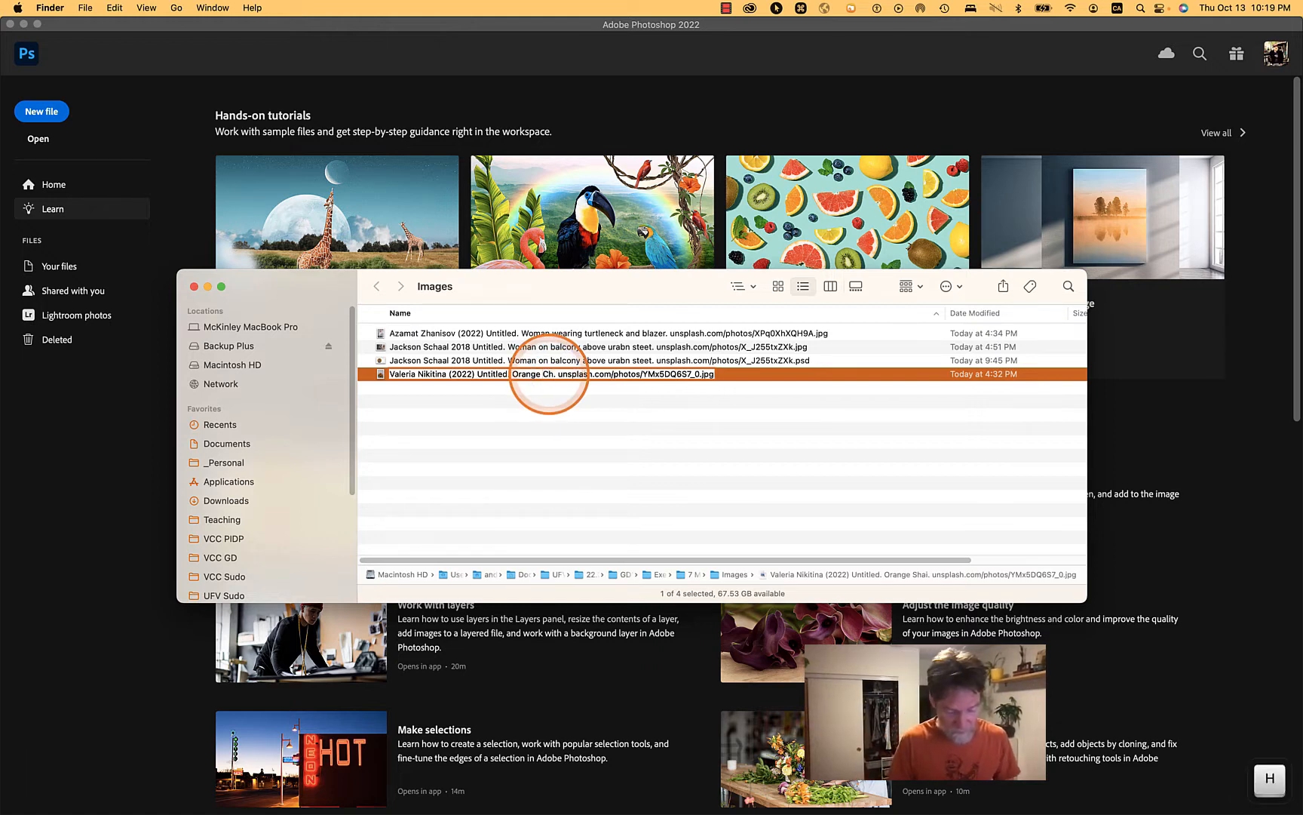
{"action": "type", "text": "air"}
{"action": "key", "text": "Return"}
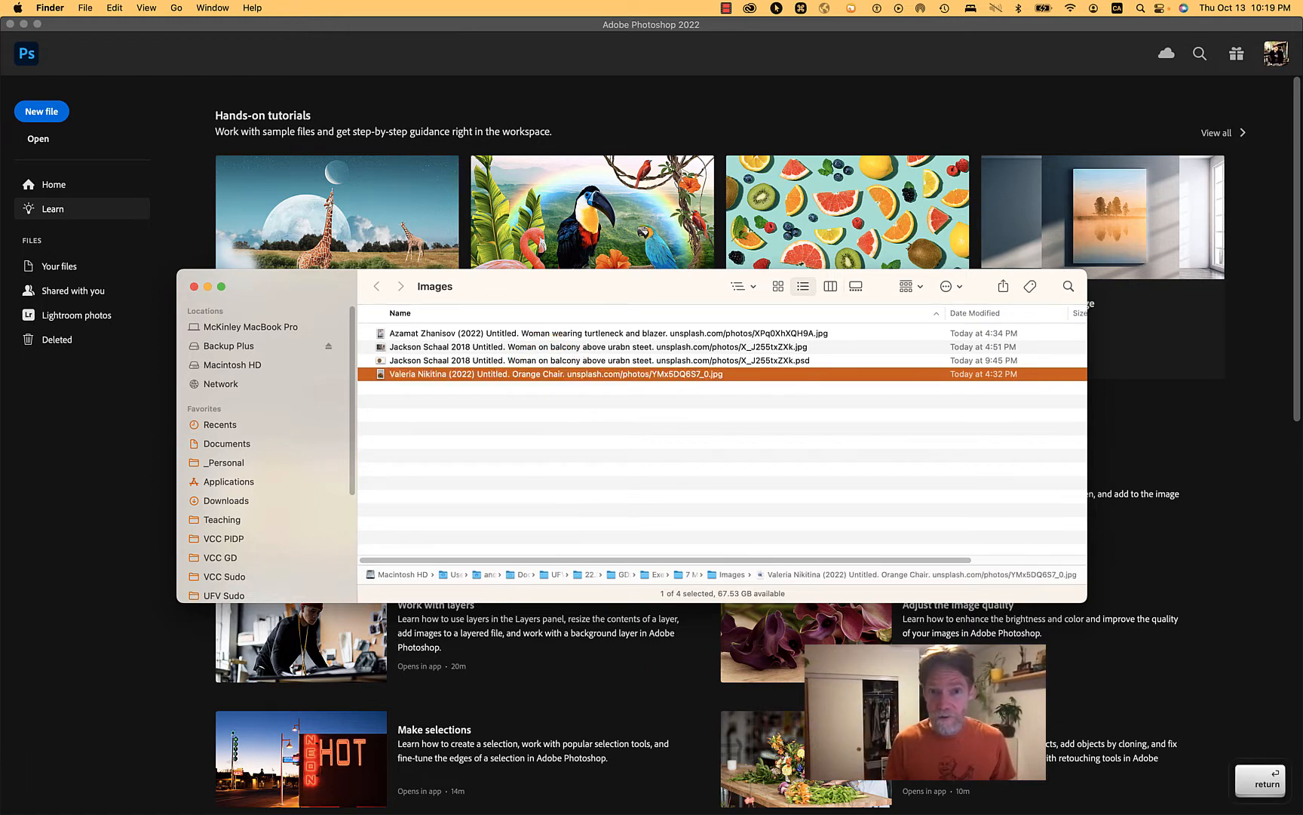
Preview the renamed orange chair JPG and open it with Adobe Photoshop 2022.
{"action": "key", "text": "space"}
{"action": "key", "text": "space"}
{"action": "right_click", "coordinate": [407, 378]}
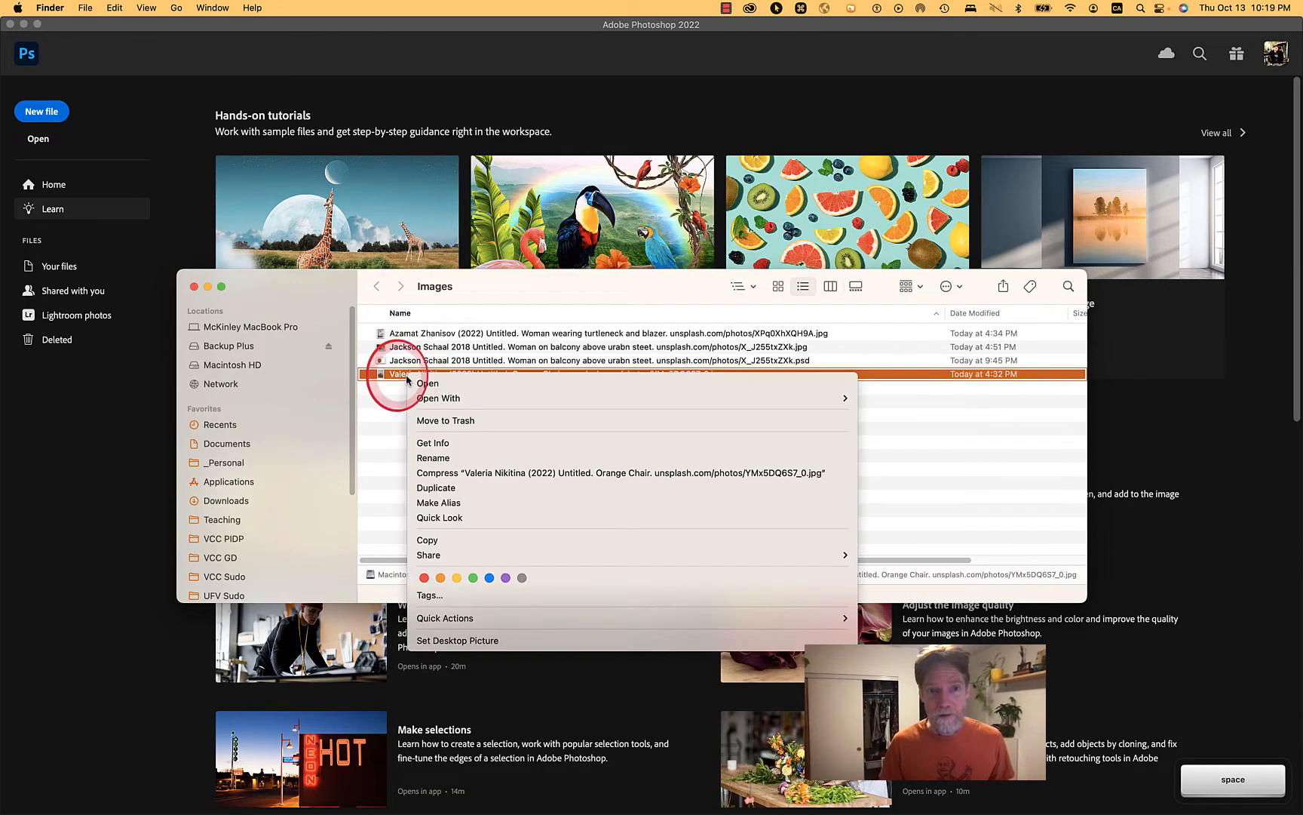
{"action": "mouse_move", "coordinate": [434, 398]}
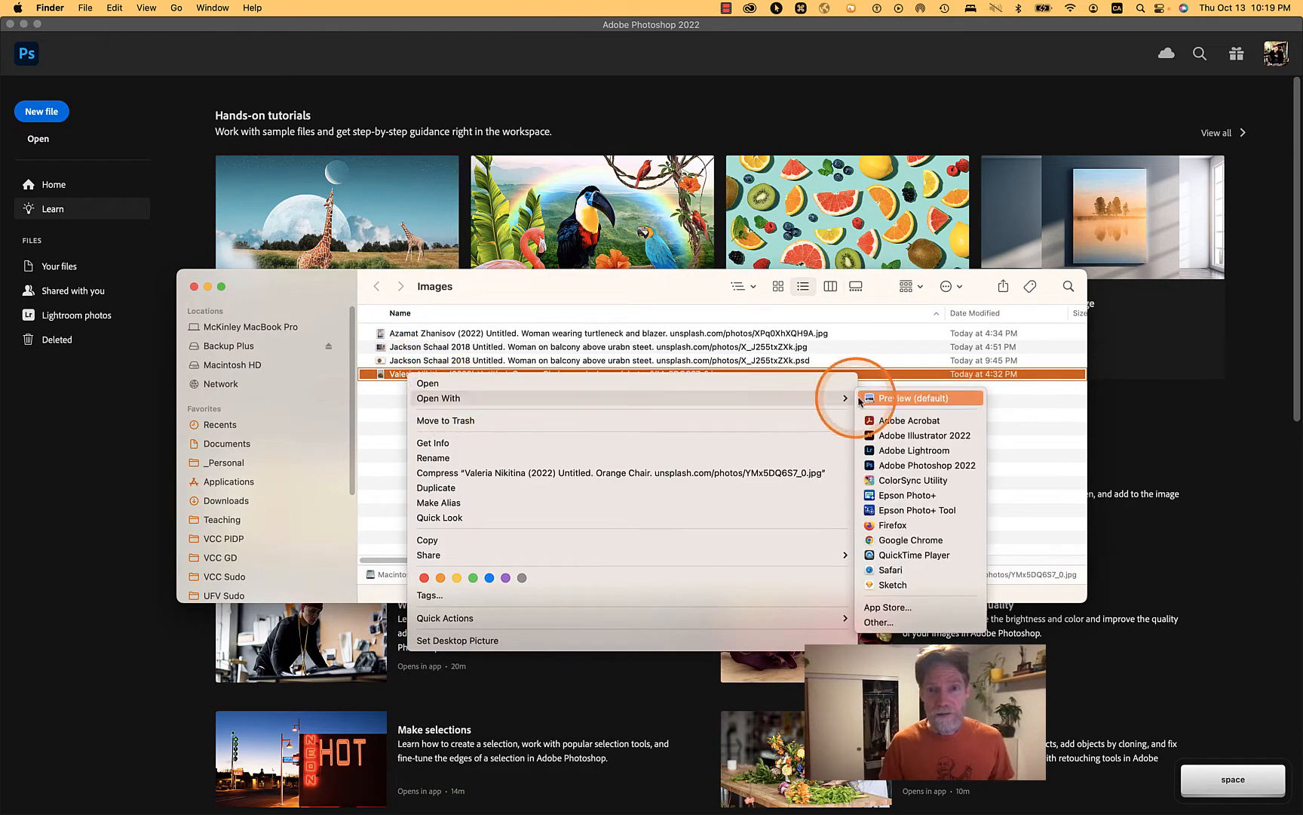
{"action": "left_click", "coordinate": [899, 464]}
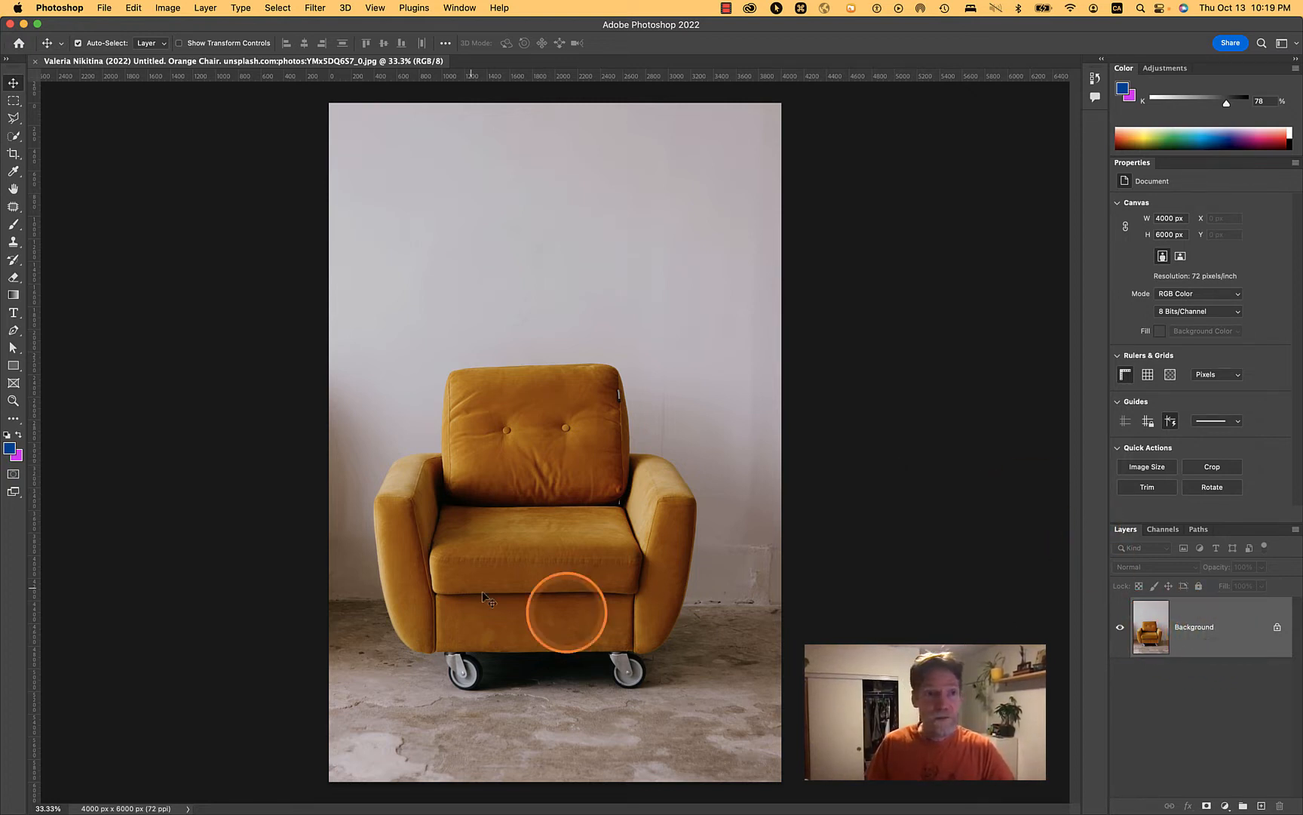
Select the armchair automatically with the Quick Selection tool's Select Subject and inspect the selection edge around the seat and wheels.
{"action": "left_click", "coordinate": [15, 138]}
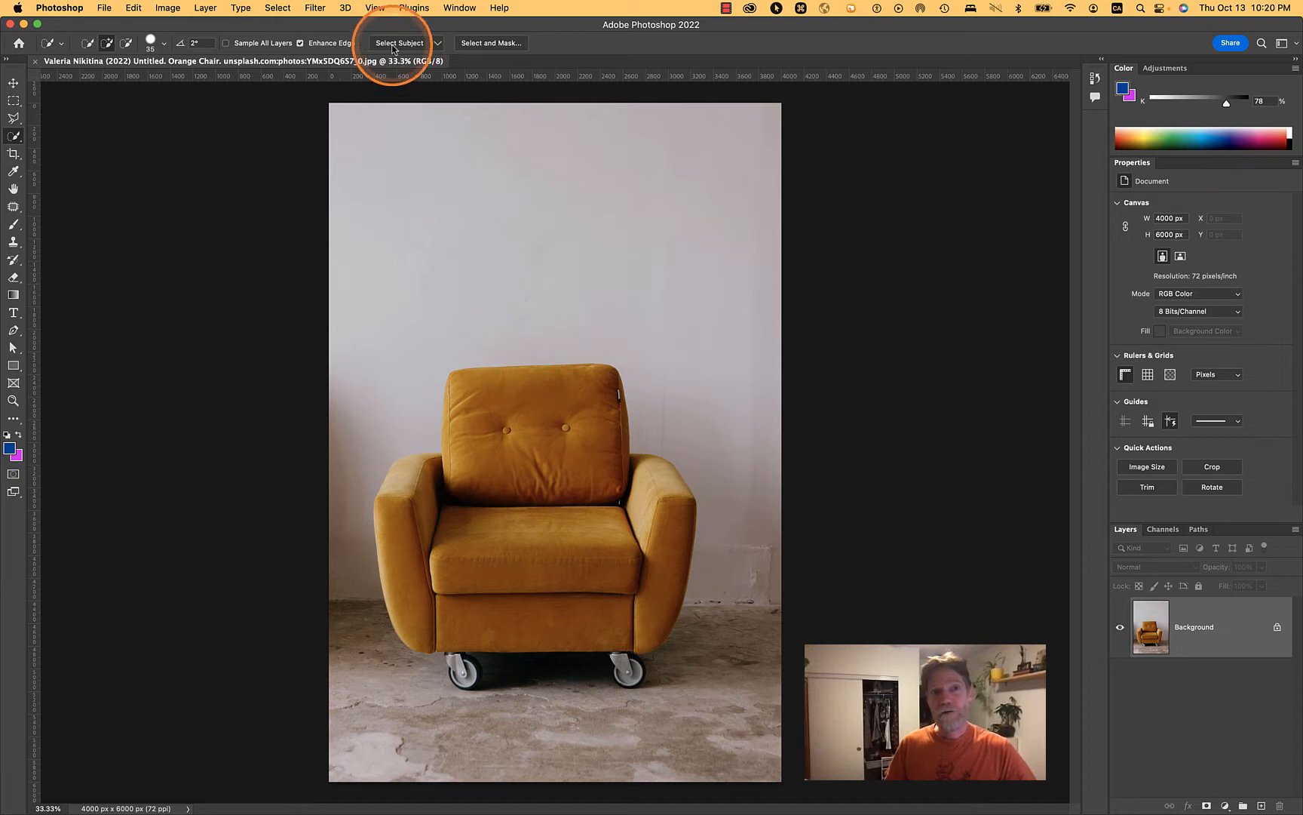
{"action": "left_click", "coordinate": [415, 46]}
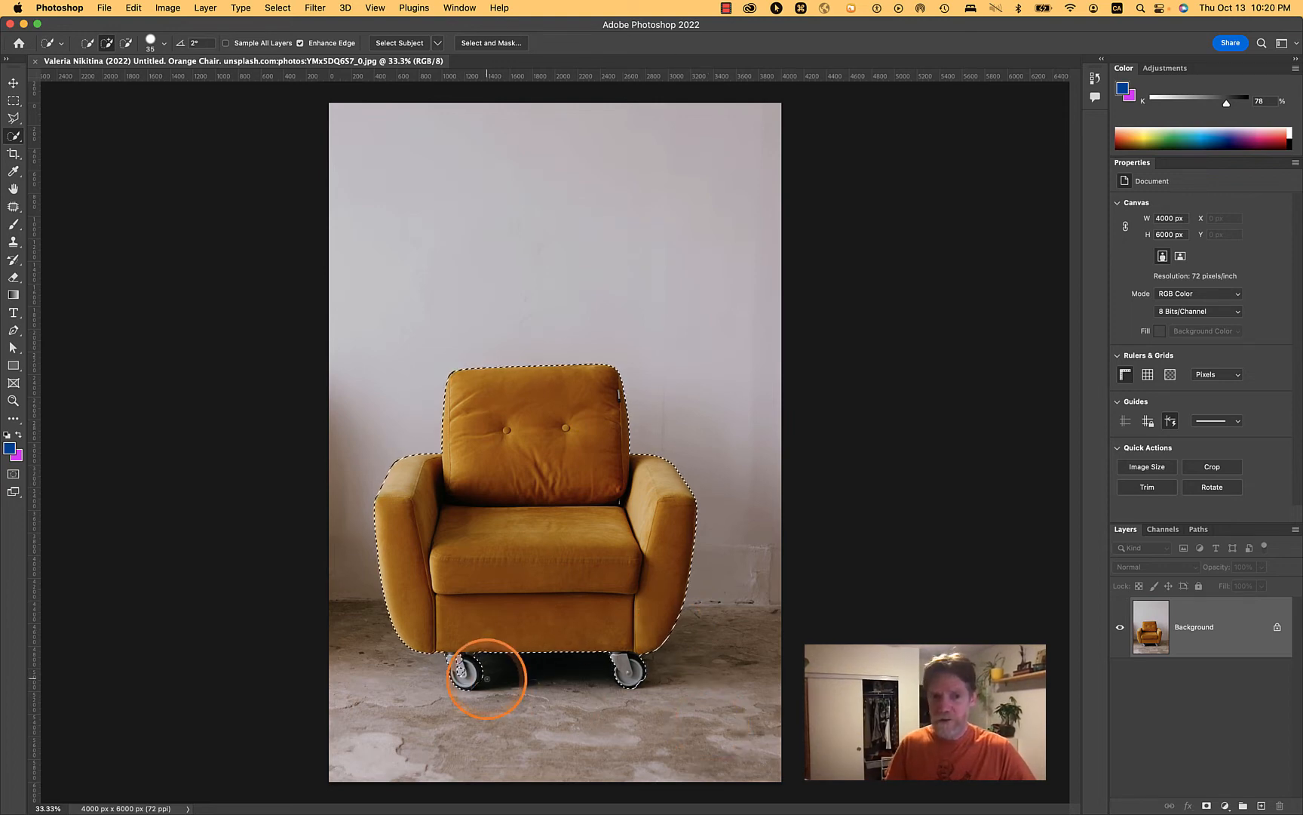
{"action": "scroll", "coordinate": [501, 614], "scroll_direction": "up", "scroll_amount": 1}
{"action": "scroll", "coordinate": [456, 727], "scroll_direction": "up", "scroll_amount": 5}
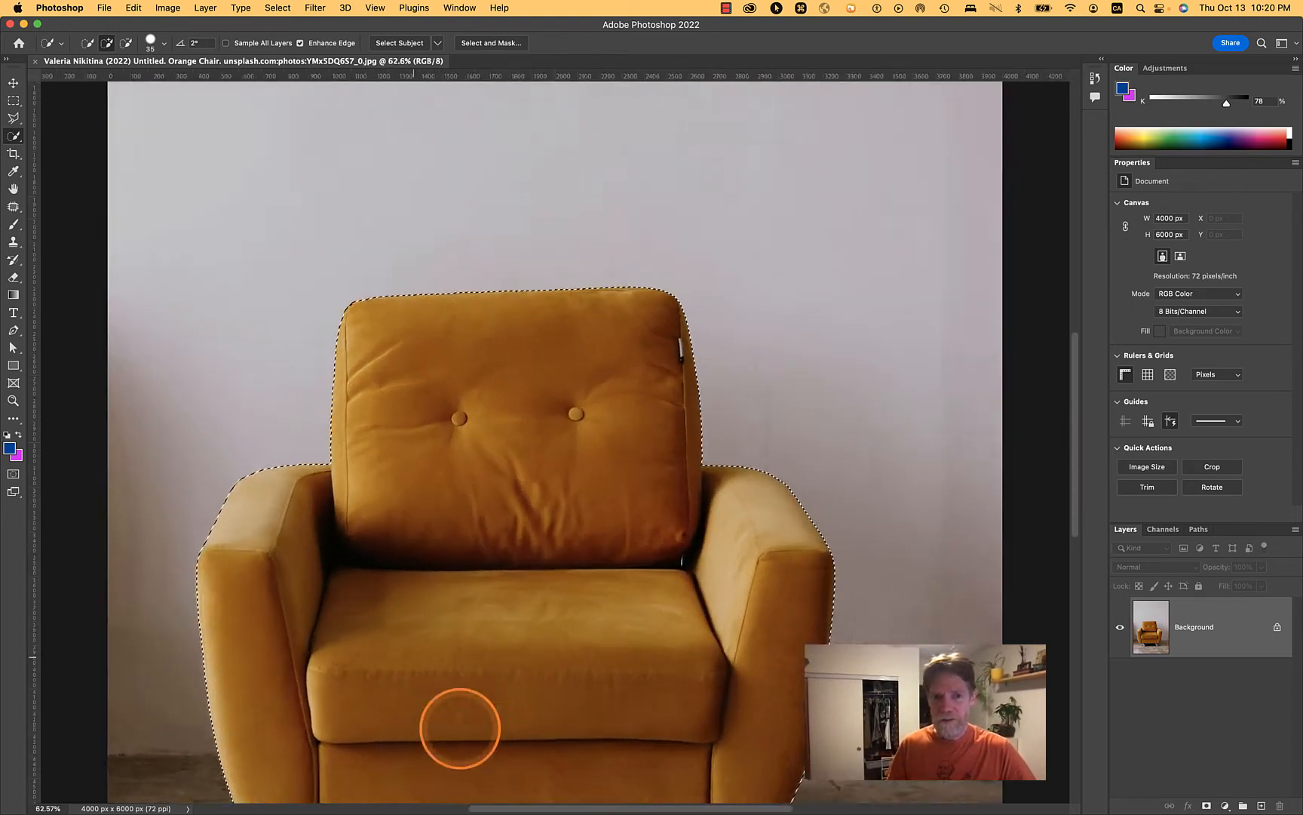
{"action": "key", "text": "space"}
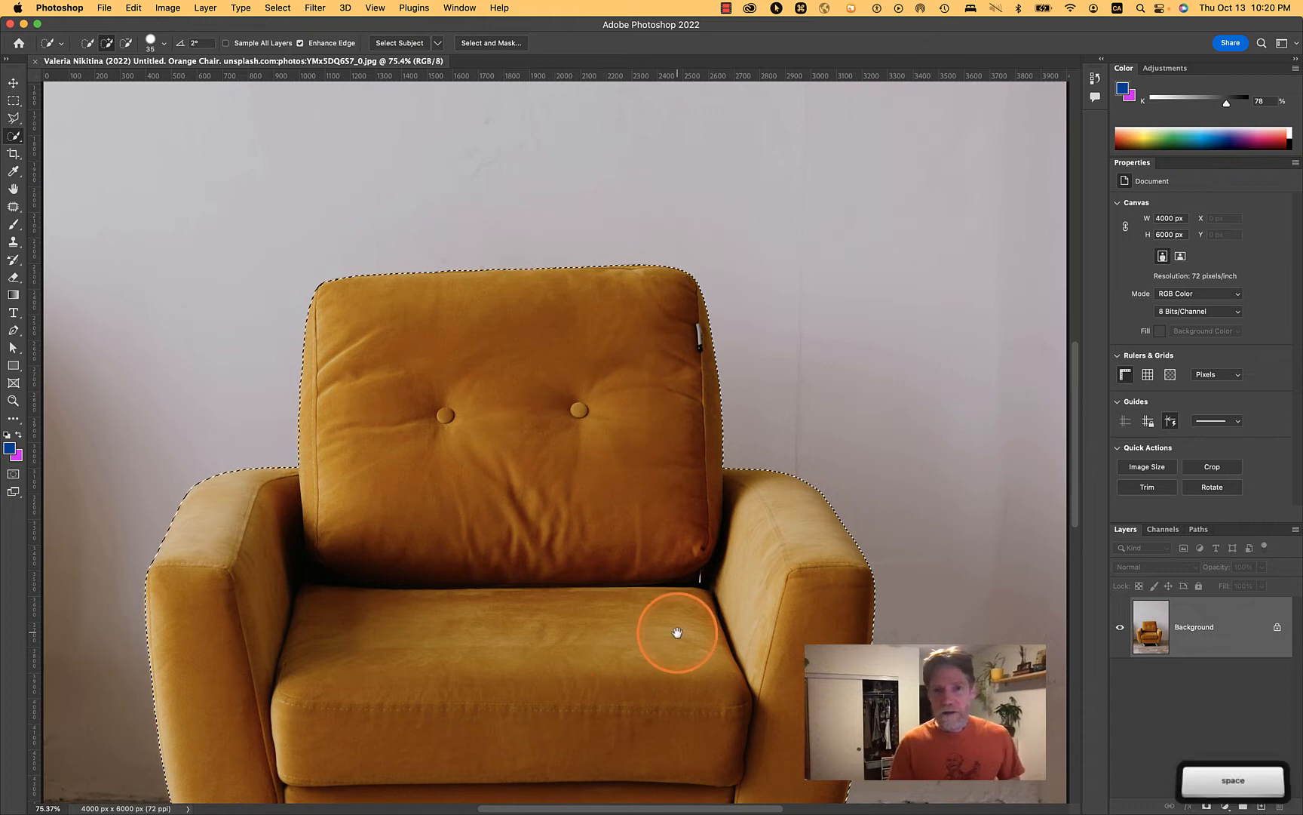
{"action": "left_click_drag", "start_coordinate": [675, 623], "coordinate": [675, 486]}
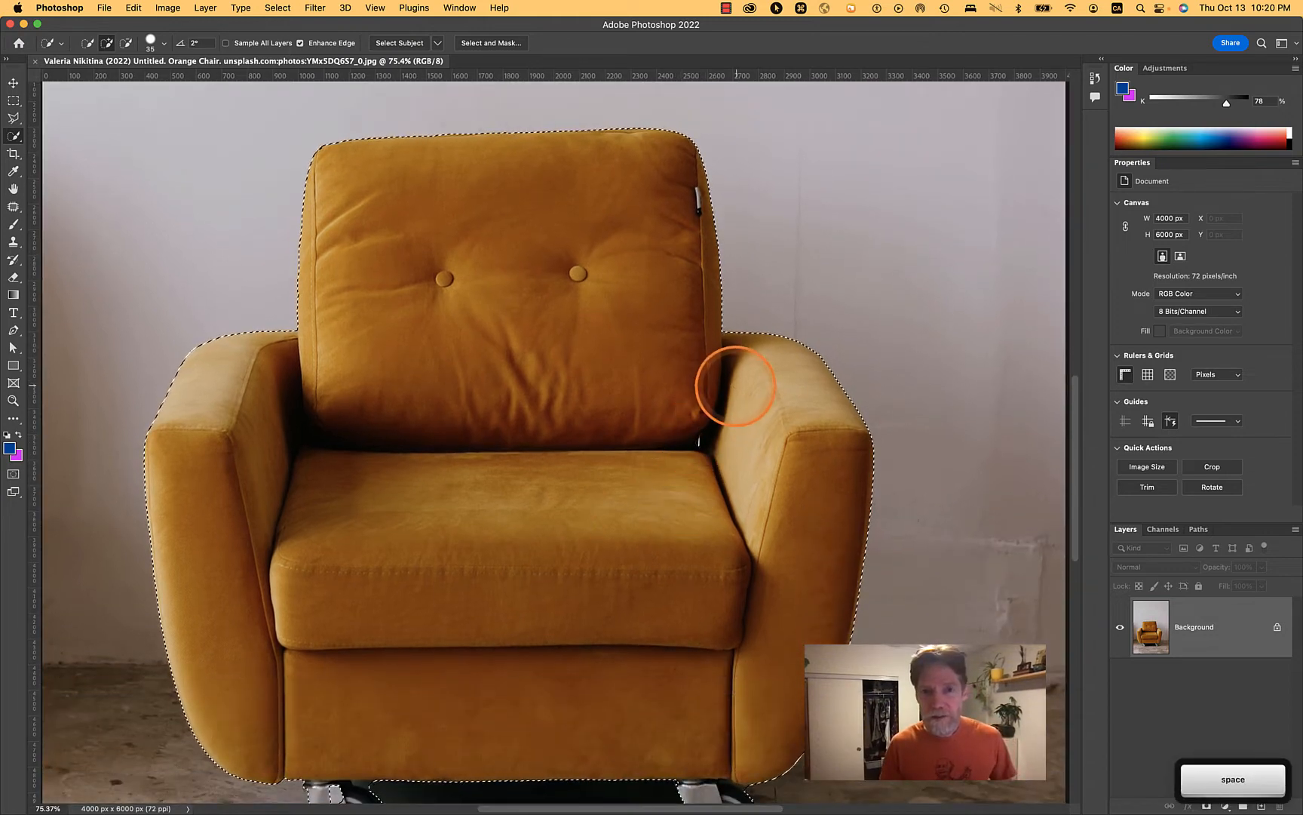
{"action": "scroll", "coordinate": [715, 451], "scroll_direction": "up", "scroll_amount": 5}
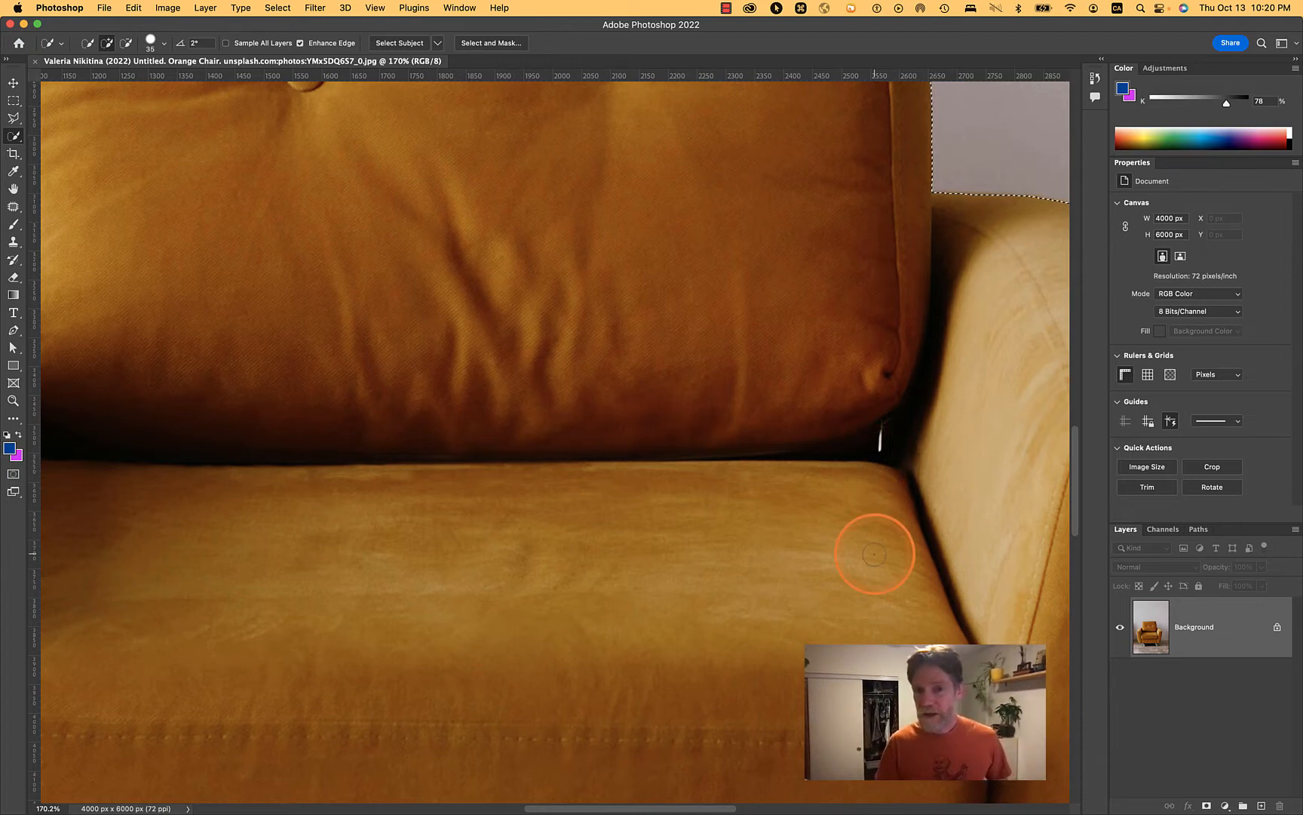
{"action": "scroll", "coordinate": [874, 554], "scroll_direction": "down", "scroll_amount": 10}
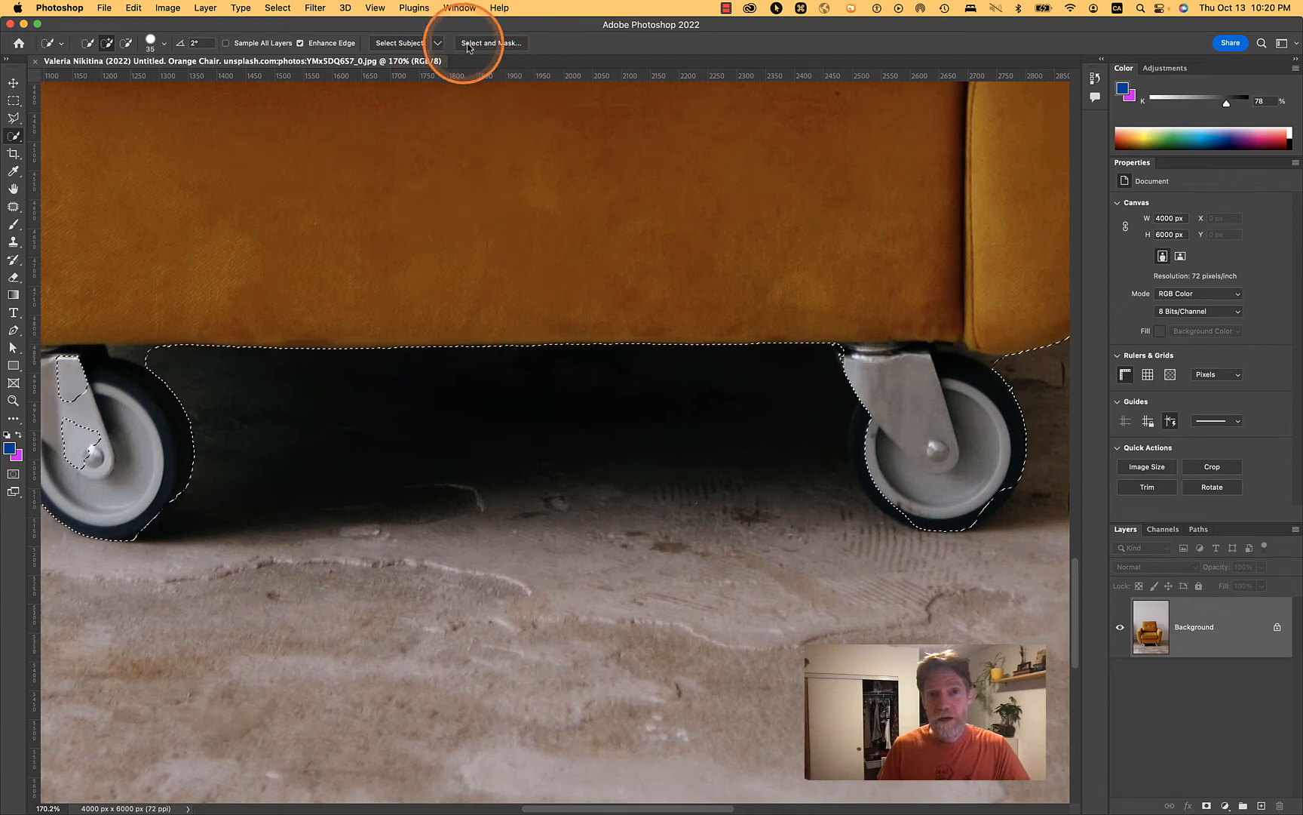
Open the chair selection in Select and Mask and set the red Overlay view's opacity to 37%.
{"action": "left_click", "coordinate": [494, 47]}
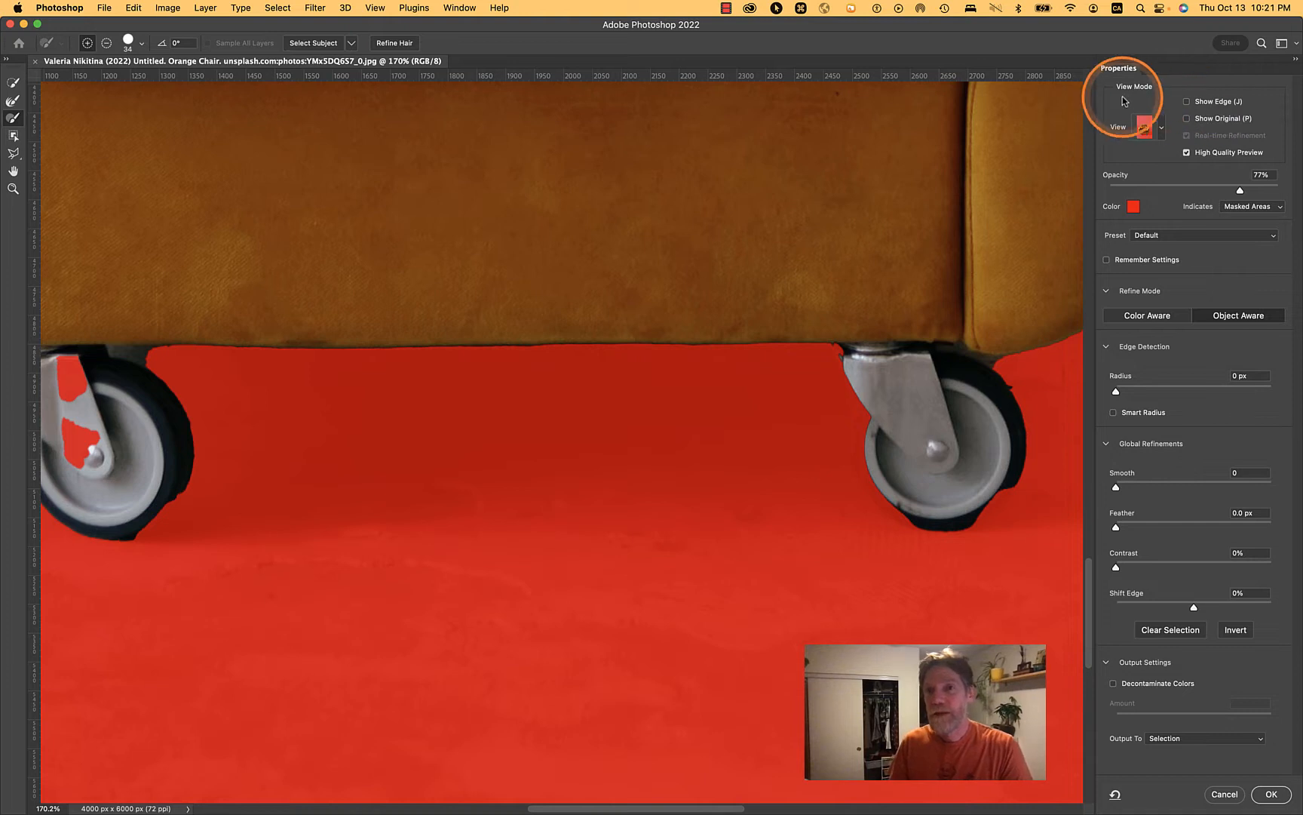
{"action": "left_click", "coordinate": [1161, 129]}
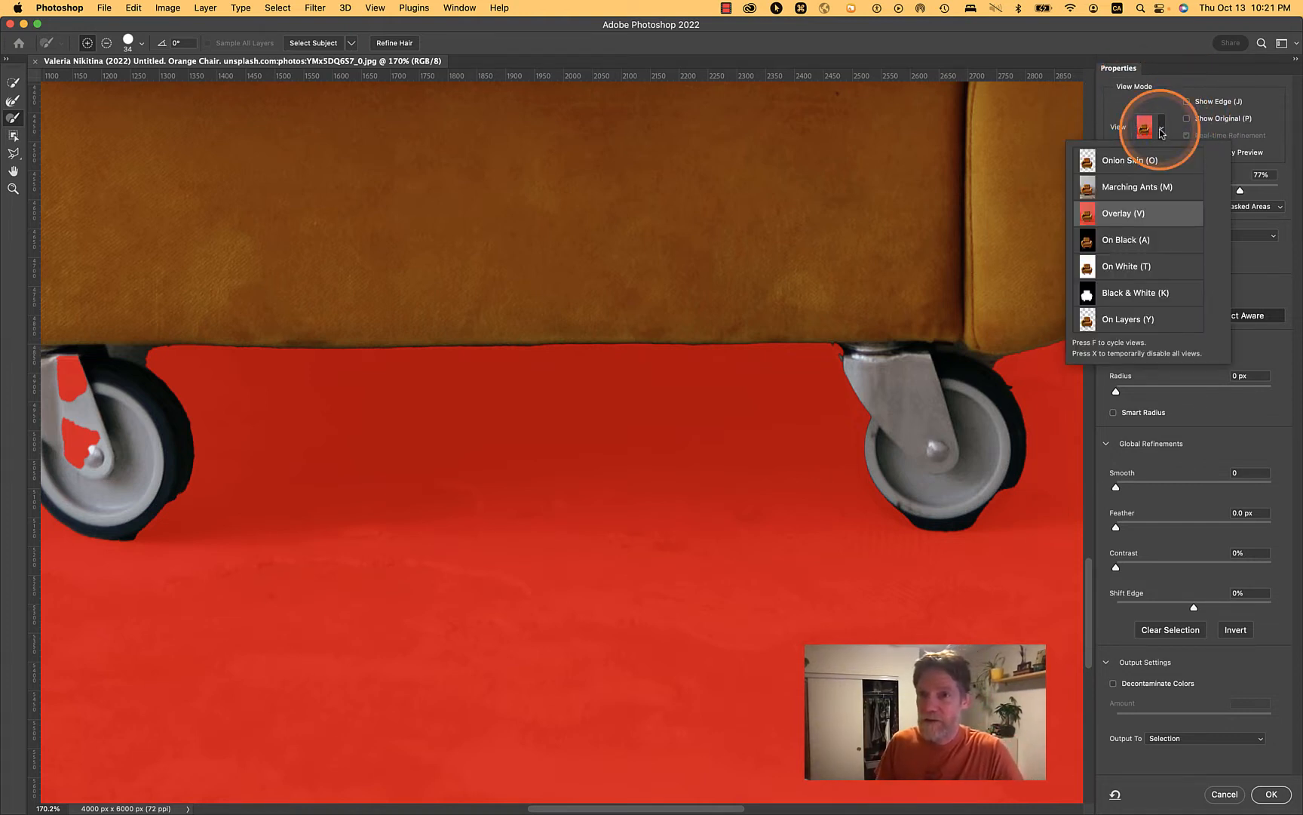
{"action": "left_click", "coordinate": [1135, 241]}
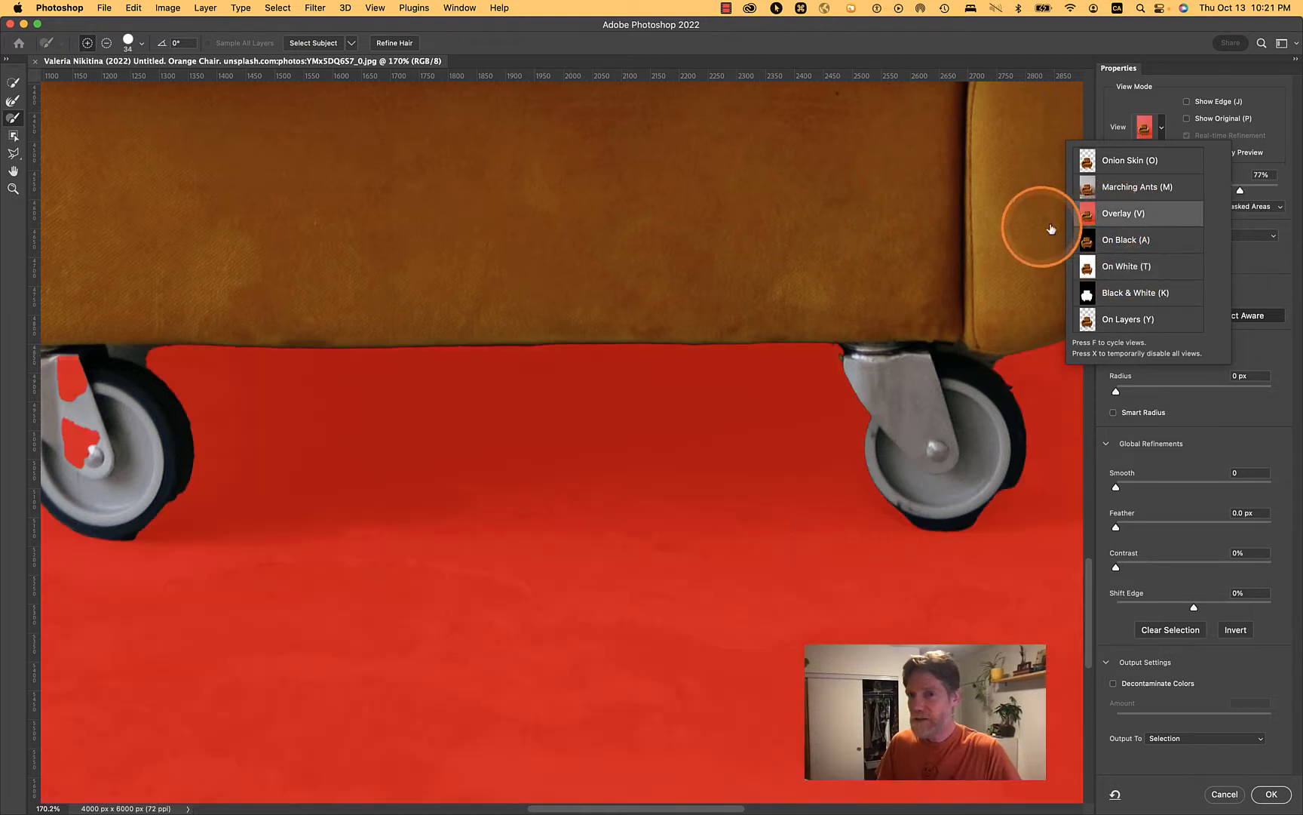
{"action": "left_click", "coordinate": [1280, 102]}
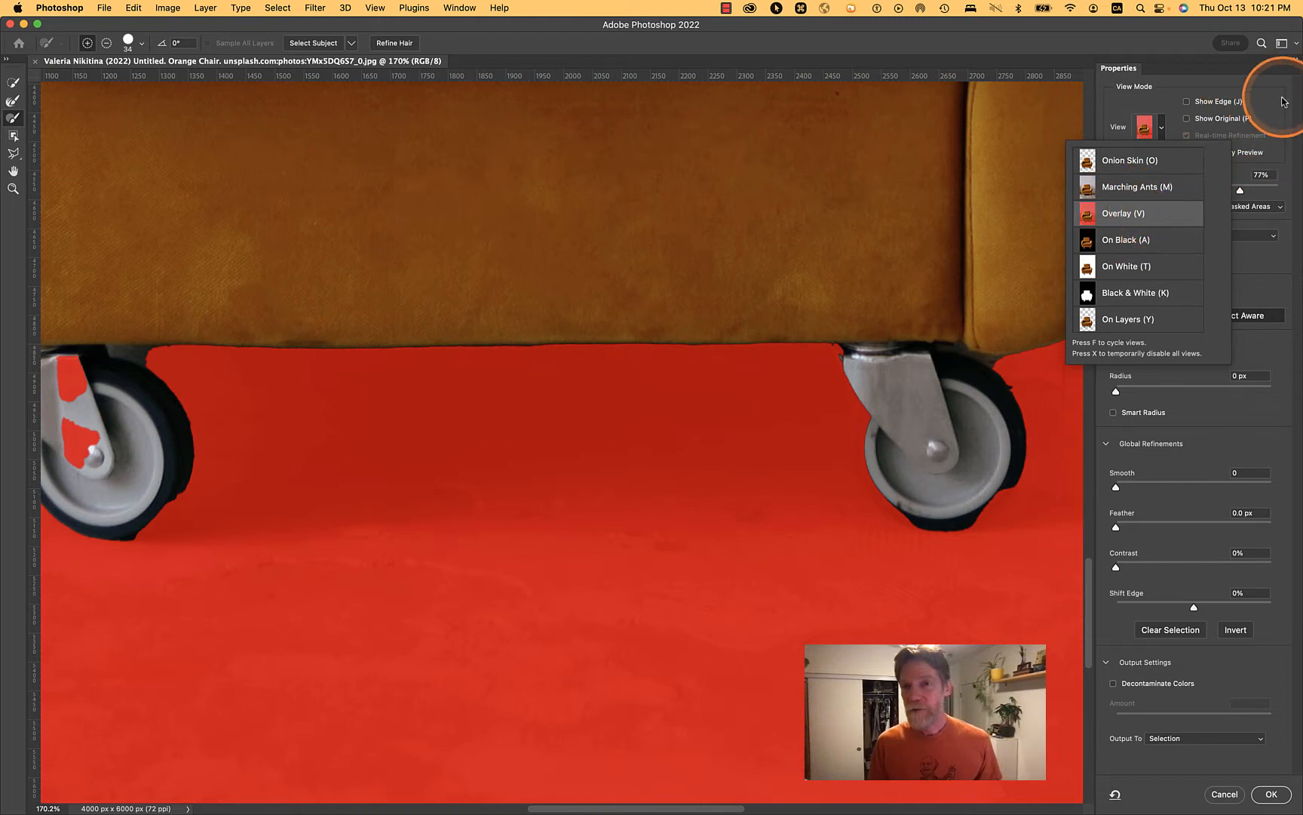
{"action": "left_click_drag", "start_coordinate": [1239, 192], "coordinate": [1139, 194]}
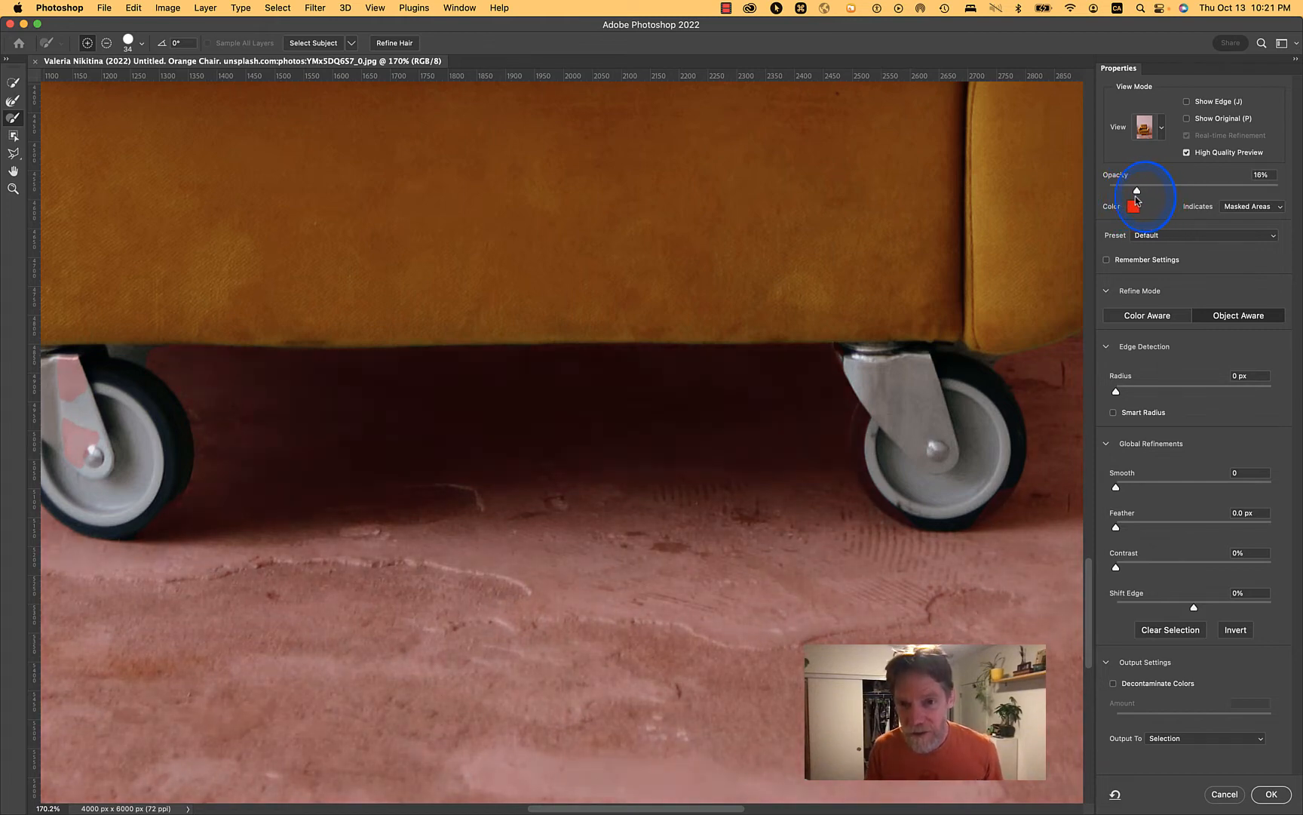
{"action": "left_click_drag", "start_coordinate": [1145, 197], "coordinate": [1172, 197]}
Brush the jagged lower-right tire edge of the chair's left wheel into the selection.
{"action": "key", "text": "space"}
{"action": "left_click_drag", "start_coordinate": [377, 453], "coordinate": [816, 428]}
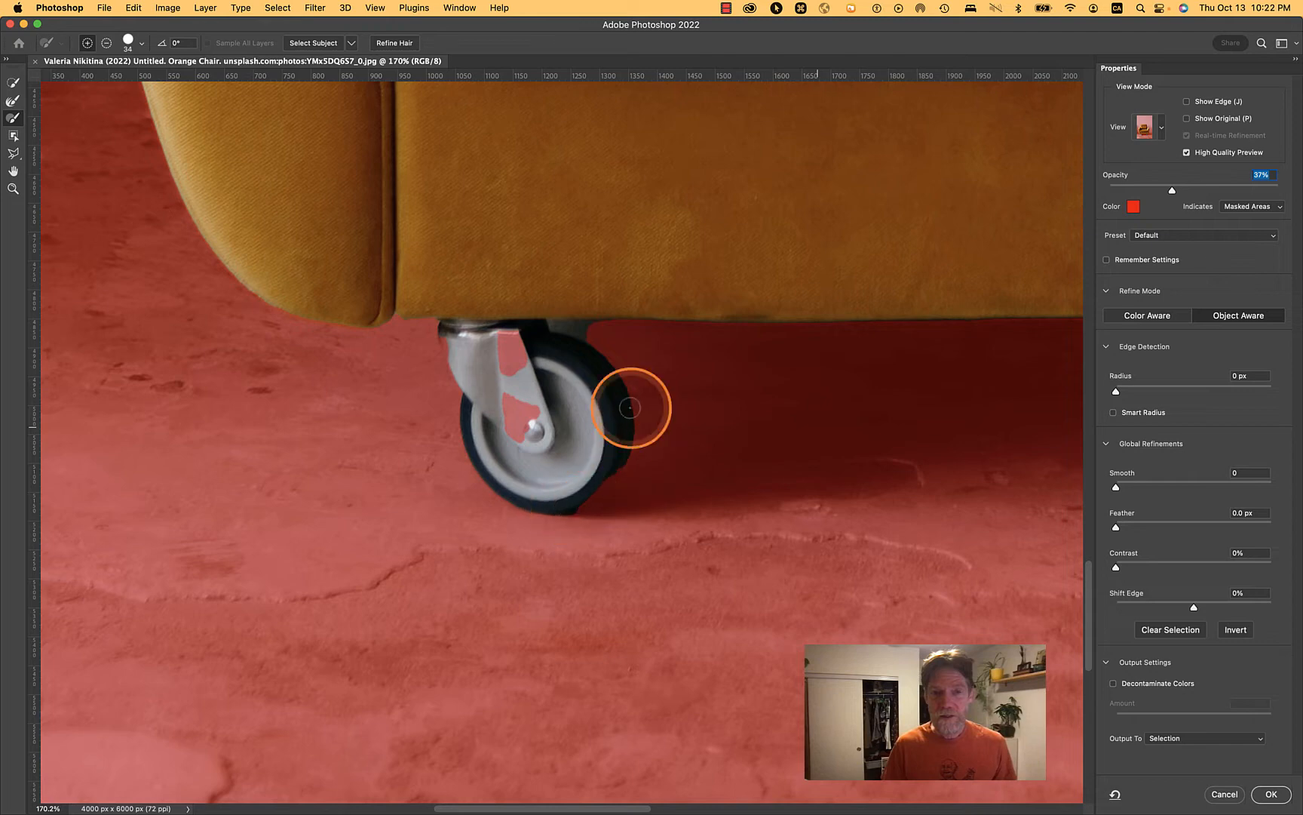
{"action": "scroll", "coordinate": [566, 459], "scroll_direction": "up", "scroll_amount": 10}
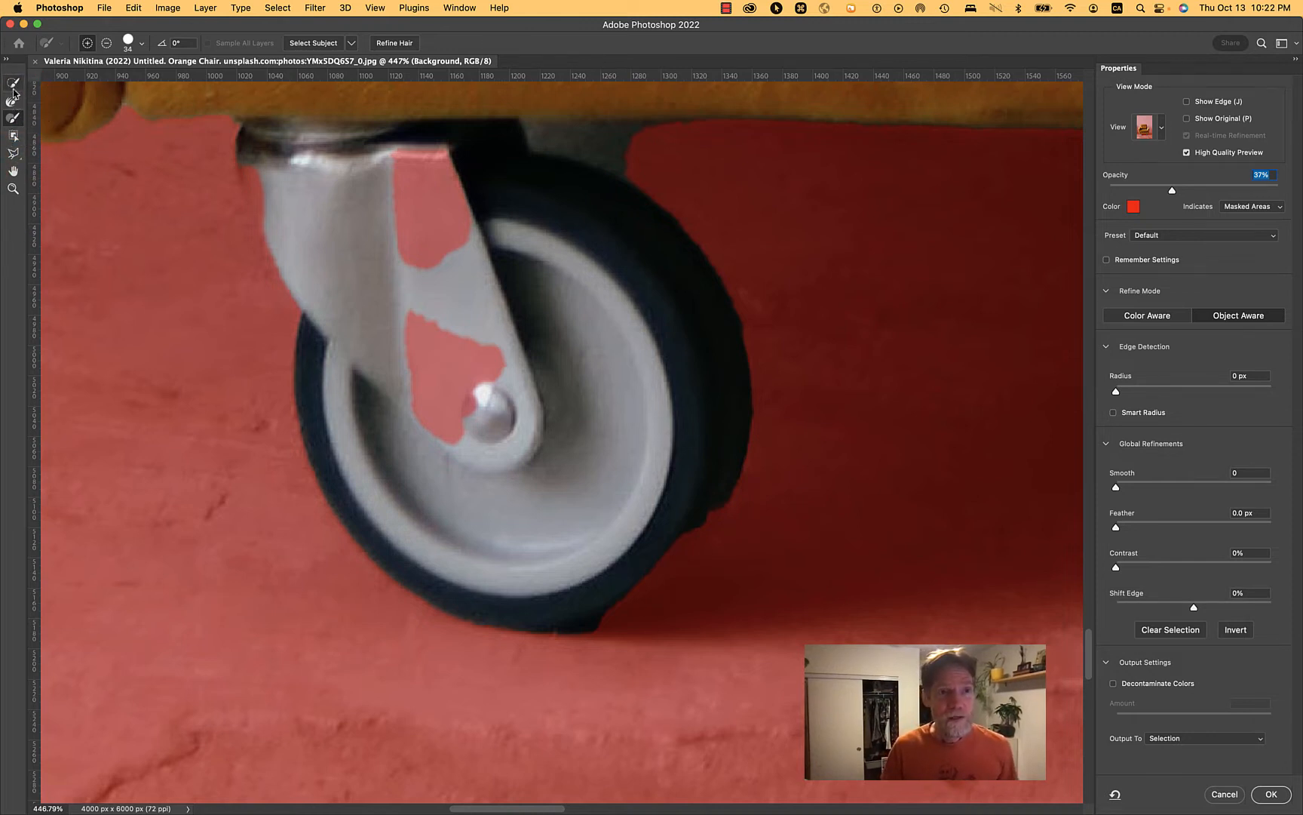
{"action": "left_click", "coordinate": [13, 119]}
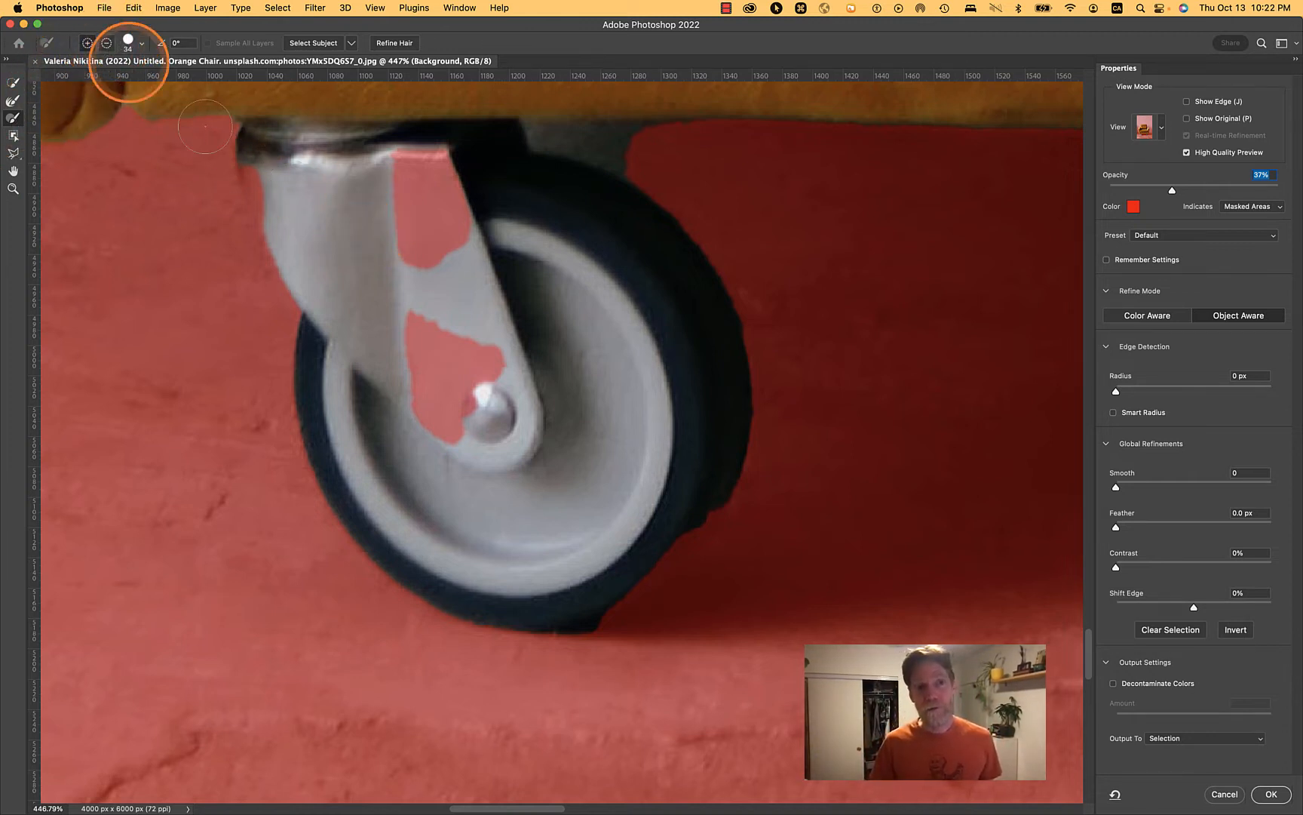
{"action": "left_click", "coordinate": [575, 477]}
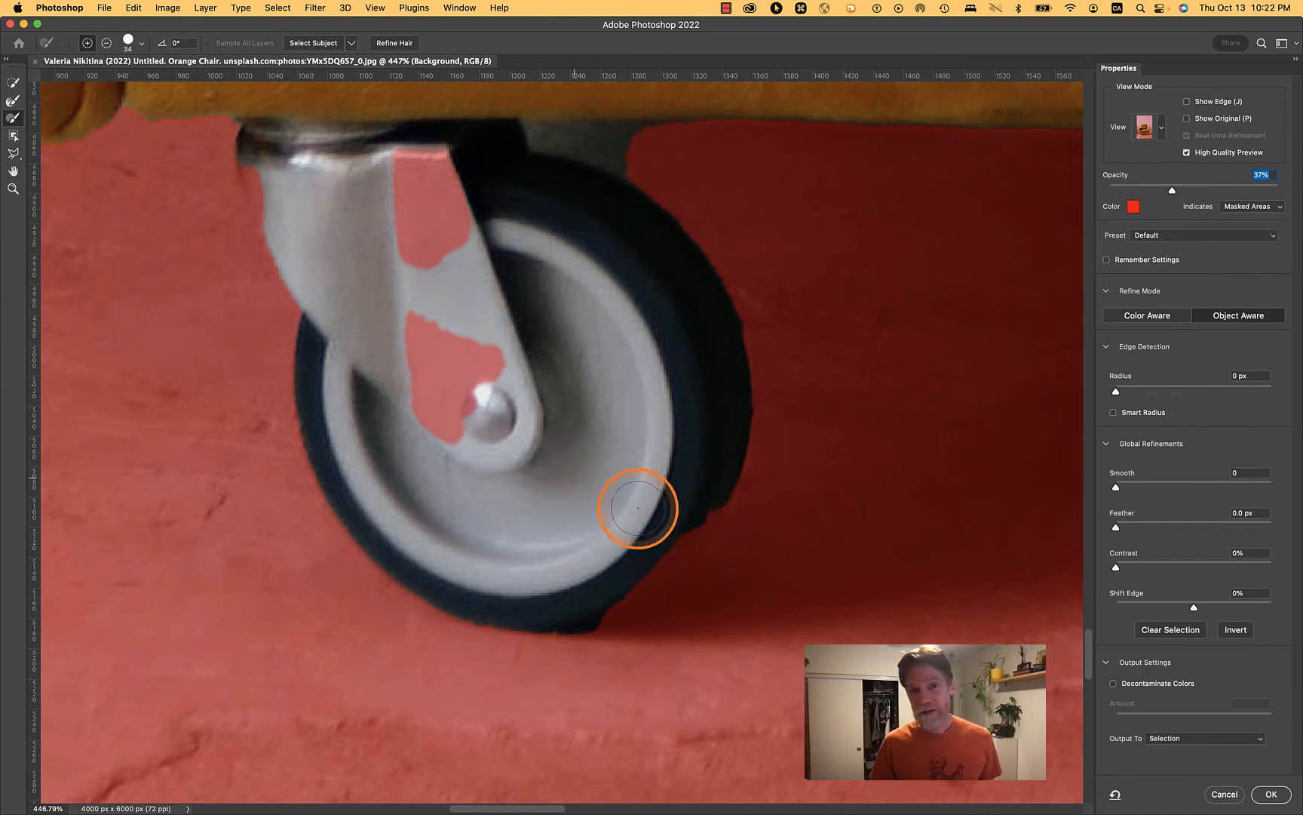
{"action": "mouse_move", "coordinate": [705, 498]}
{"action": "left_mouse_down"}
{"action": "mouse_move", "coordinate": [630, 580]}
{"action": "mouse_move", "coordinate": [591, 595]}
{"action": "mouse_move", "coordinate": [635, 582]}
{"action": "mouse_move", "coordinate": [698, 509]}
{"action": "mouse_move", "coordinate": [705, 481]}
{"action": "left_mouse_up"}
{"action": "key", "text": "alt"}
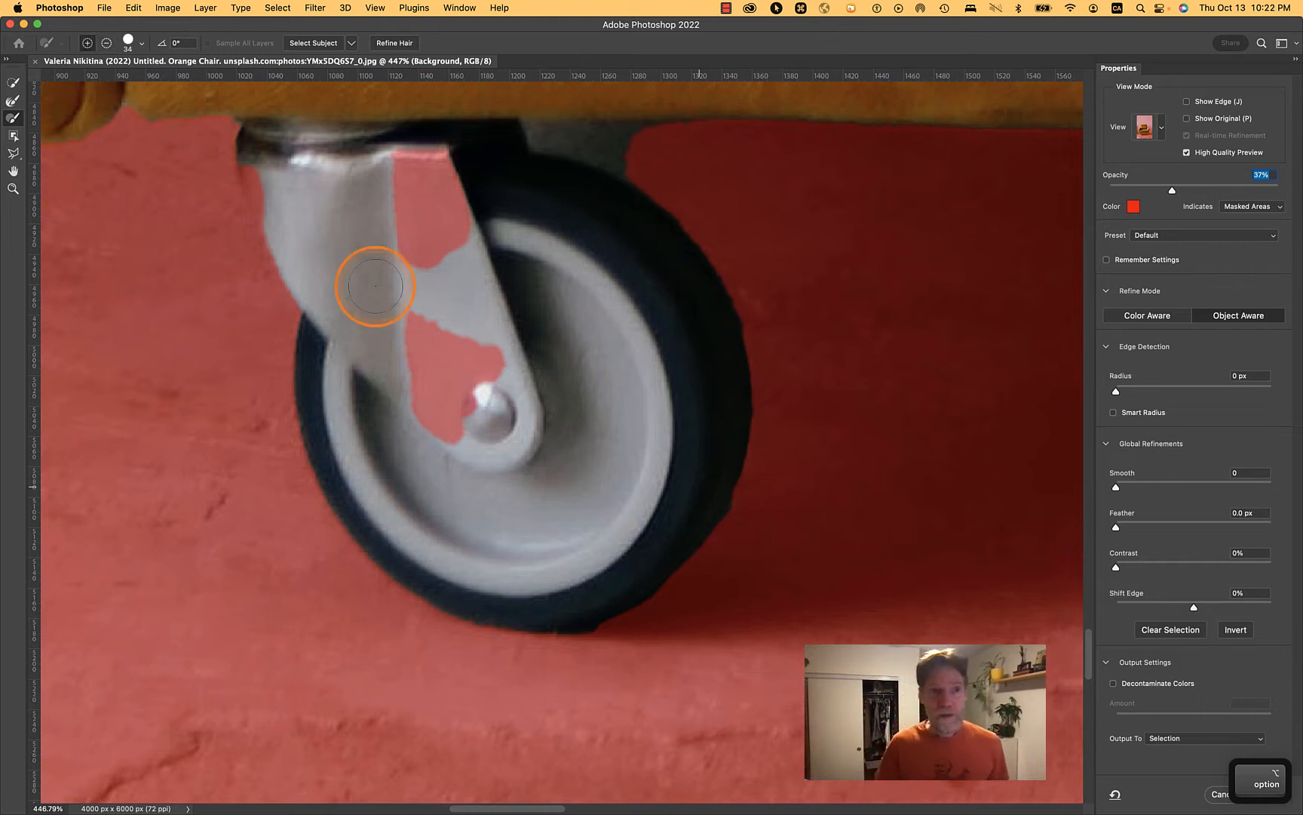
Subtract background beside the left wheel's right edge and in the gap between the tire and the seat with the brush.
{"action": "left_click", "coordinate": [106, 44]}
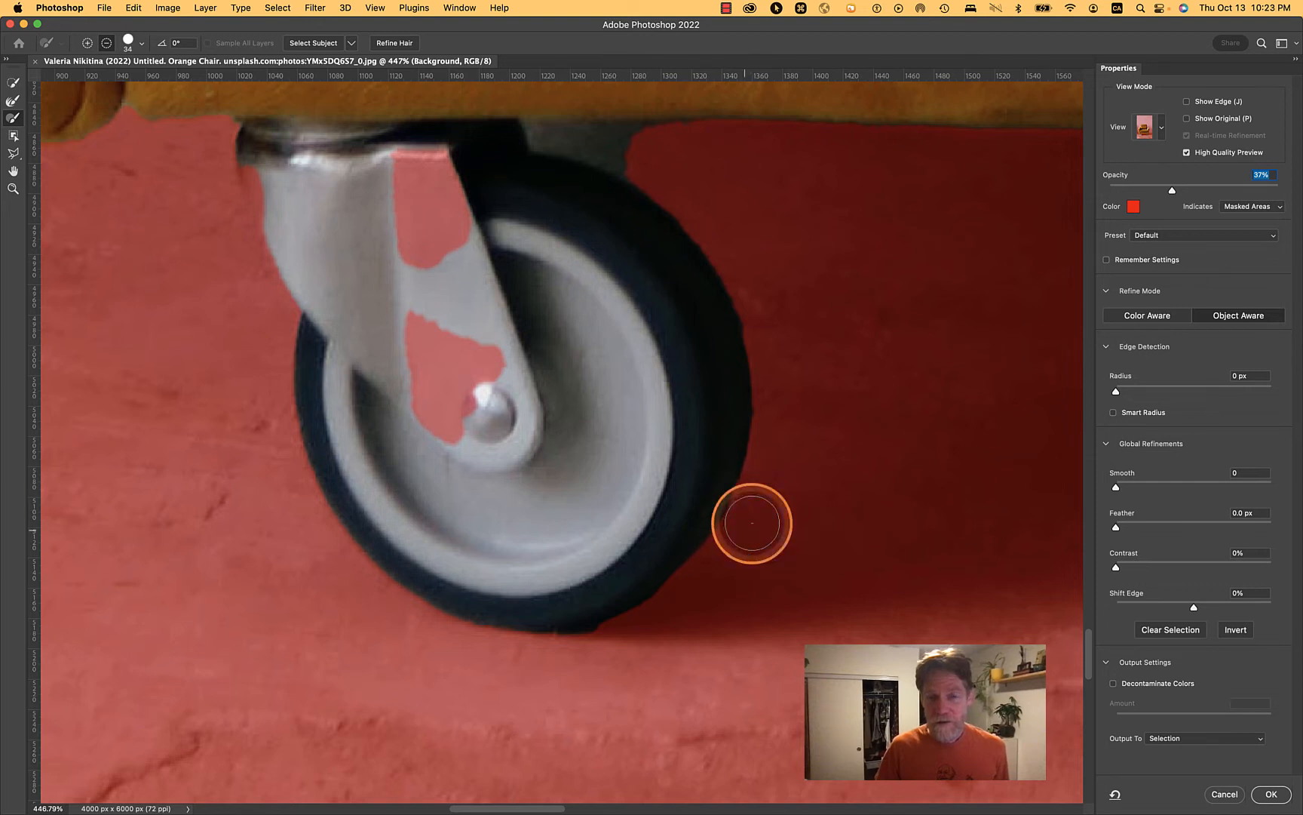
{"action": "left_click", "coordinate": [784, 417]}
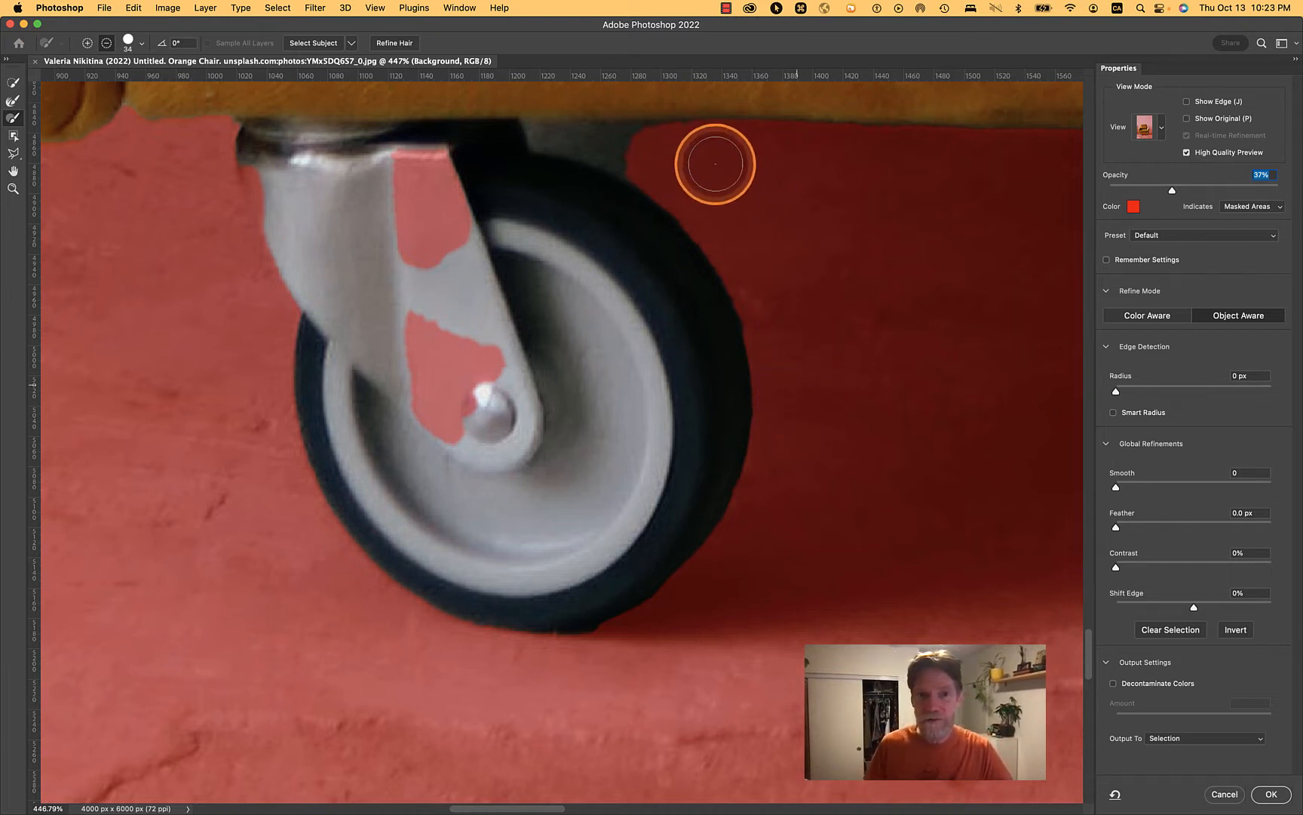
{"action": "left_click", "coordinate": [617, 145]}
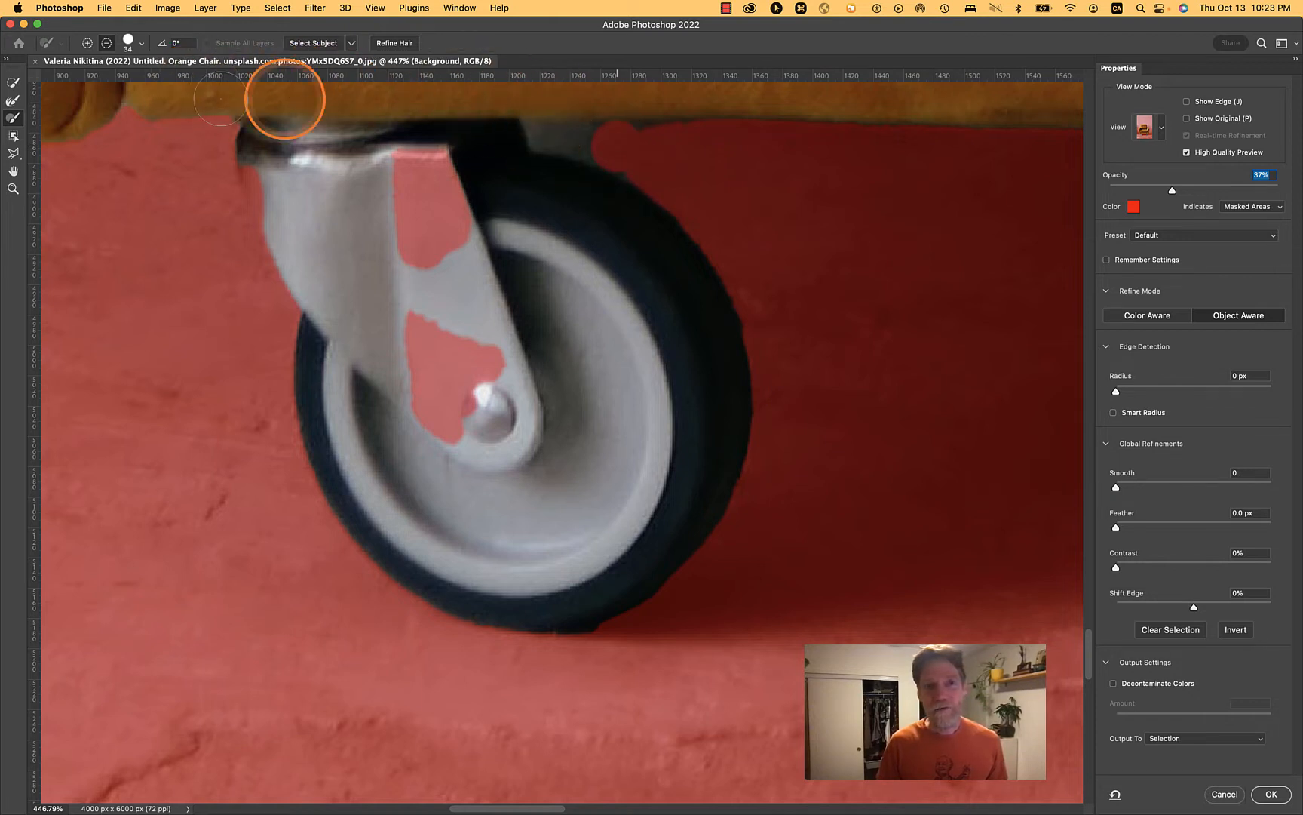
Brush the masked patches and the left edge of the left wheel's metal bracket back into the selection.
{"action": "left_click", "coordinate": [87, 44]}
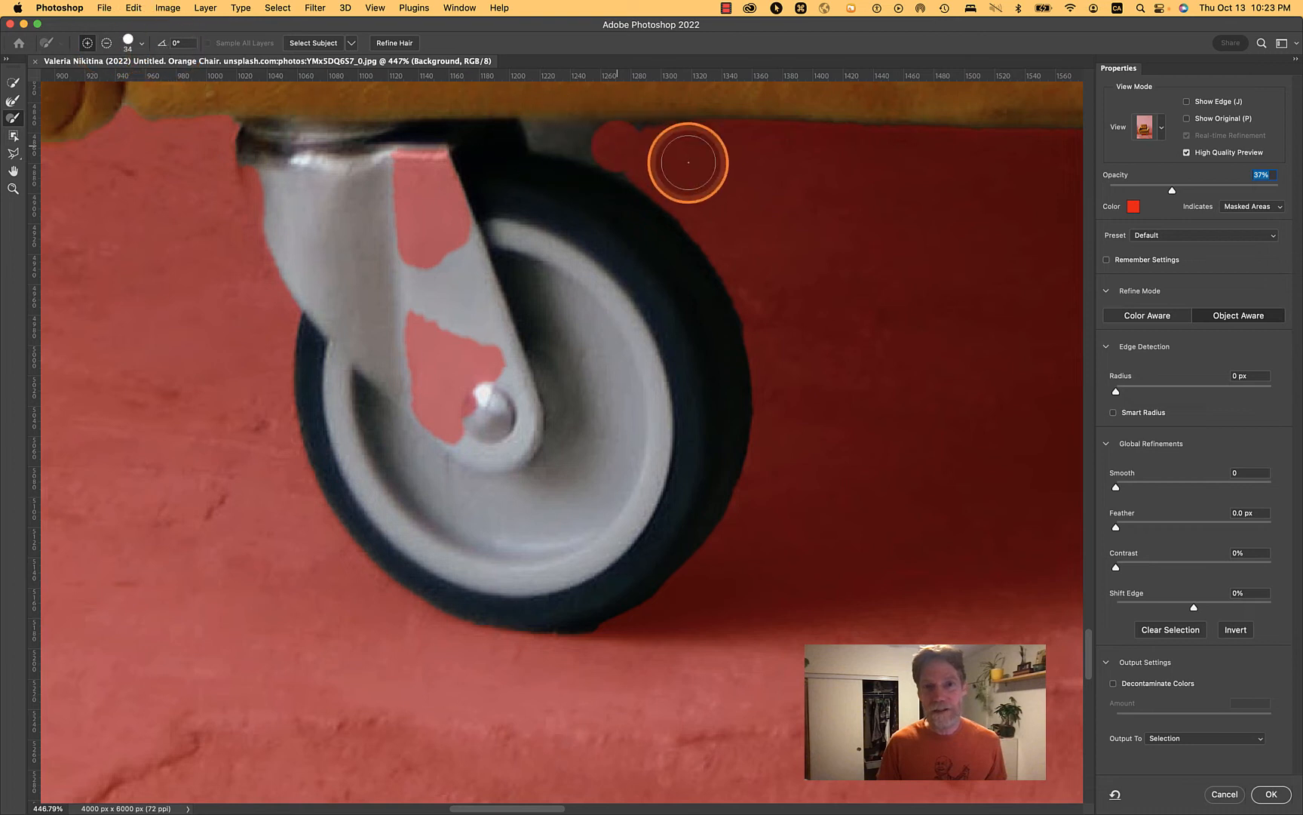
{"action": "key", "text": "alt"}
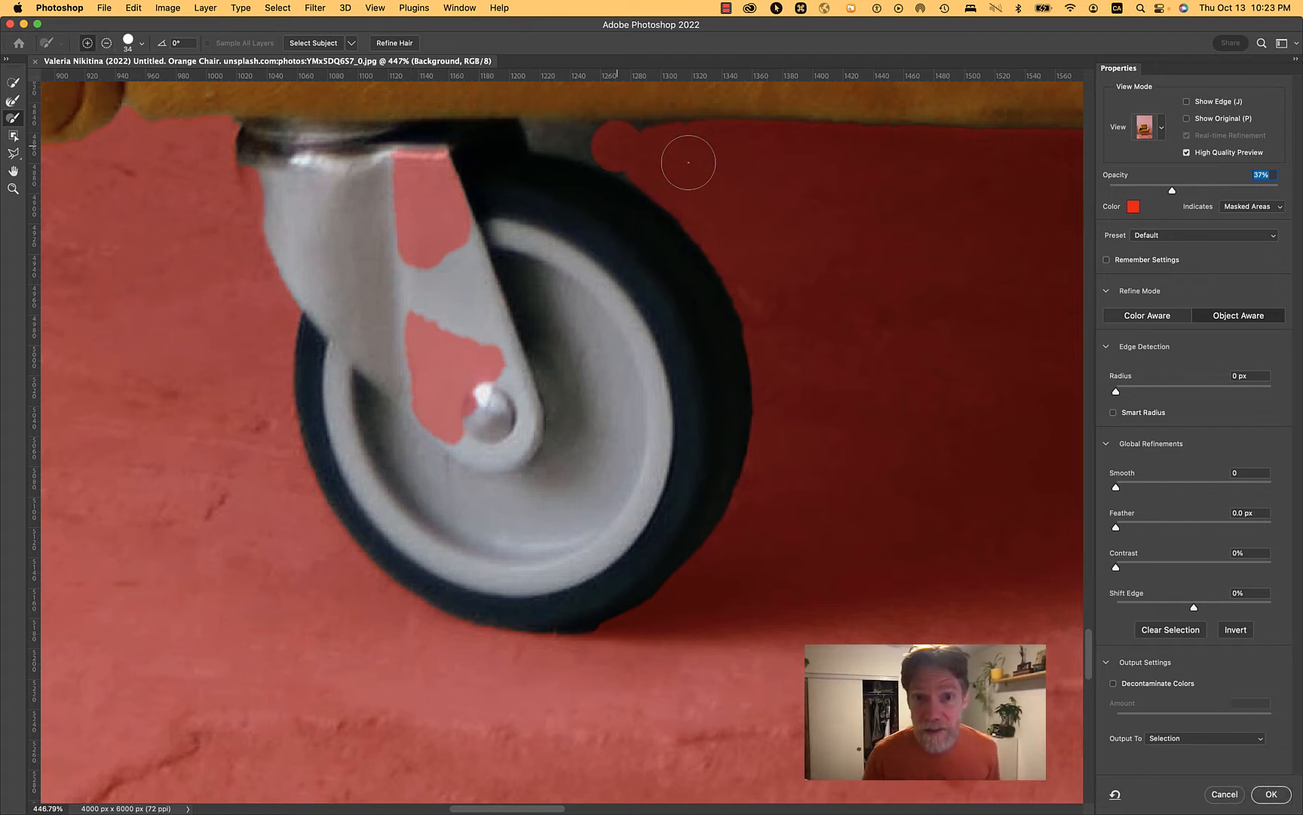
{"action": "key", "text": "alt"}
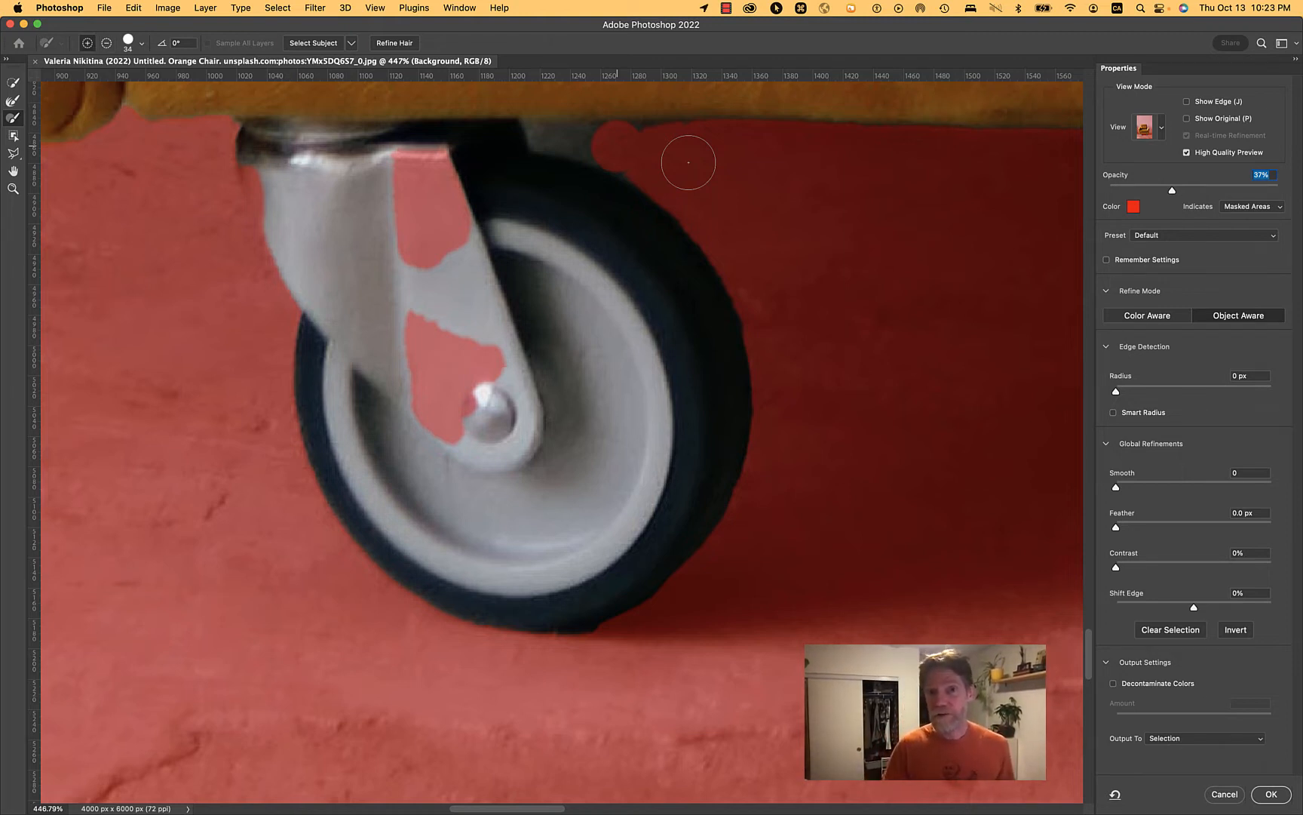
{"action": "mouse_move", "coordinate": [460, 227]}
{"action": "left_mouse_down"}
{"action": "mouse_move", "coordinate": [405, 272]}
{"action": "mouse_move", "coordinate": [470, 194]}
{"action": "mouse_move", "coordinate": [379, 226]}
{"action": "mouse_move", "coordinate": [446, 164]}
{"action": "mouse_move", "coordinate": [387, 155]}
{"action": "mouse_move", "coordinate": [415, 175]}
{"action": "mouse_move", "coordinate": [420, 427]}
{"action": "mouse_move", "coordinate": [416, 384]}
{"action": "mouse_move", "coordinate": [429, 427]}
{"action": "mouse_move", "coordinate": [464, 340]}
{"action": "mouse_move", "coordinate": [451, 408]}
{"action": "mouse_move", "coordinate": [495, 361]}
{"action": "left_mouse_up"}
{"action": "key", "text": "alt"}
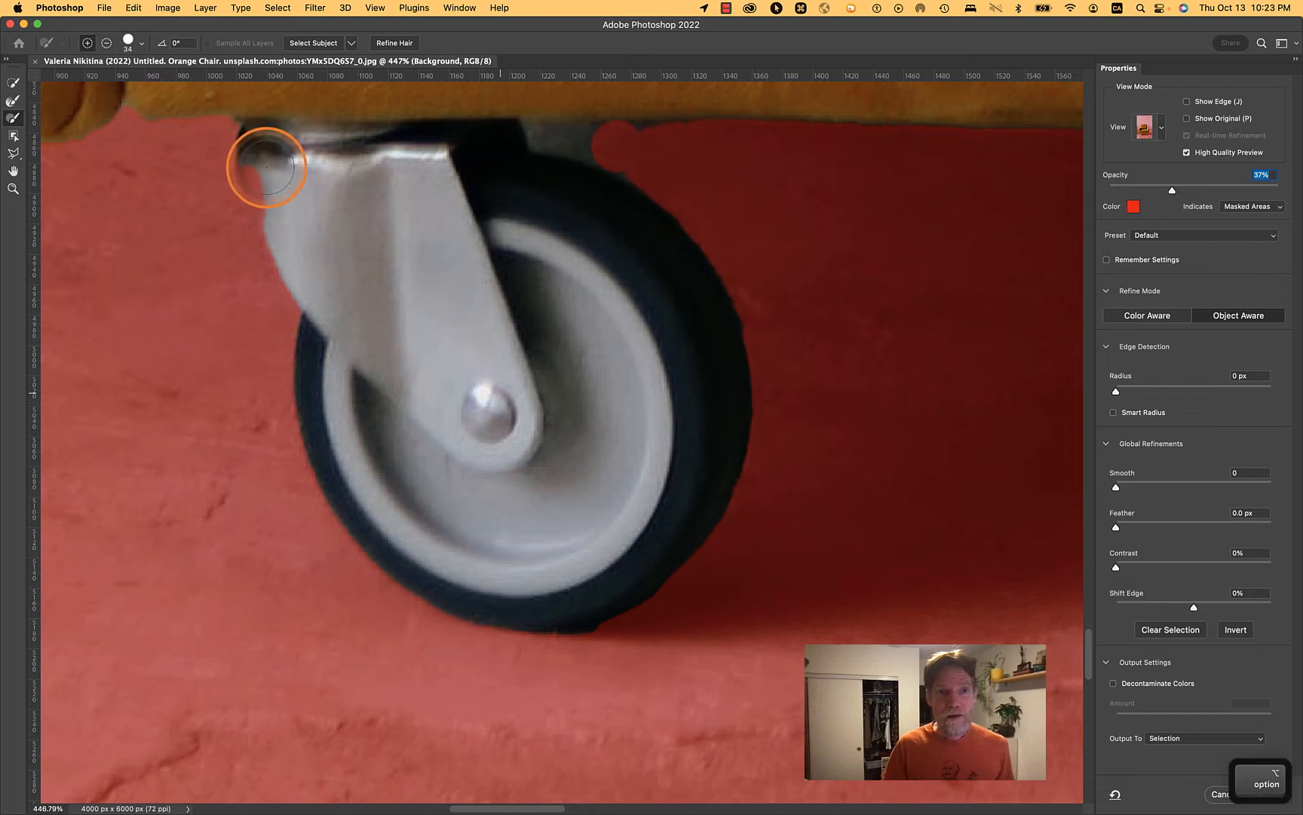
{"action": "mouse_move", "coordinate": [265, 164]}
{"action": "left_mouse_down"}
{"action": "mouse_move", "coordinate": [288, 197]}
{"action": "mouse_move", "coordinate": [289, 242]}
{"action": "left_mouse_up"}
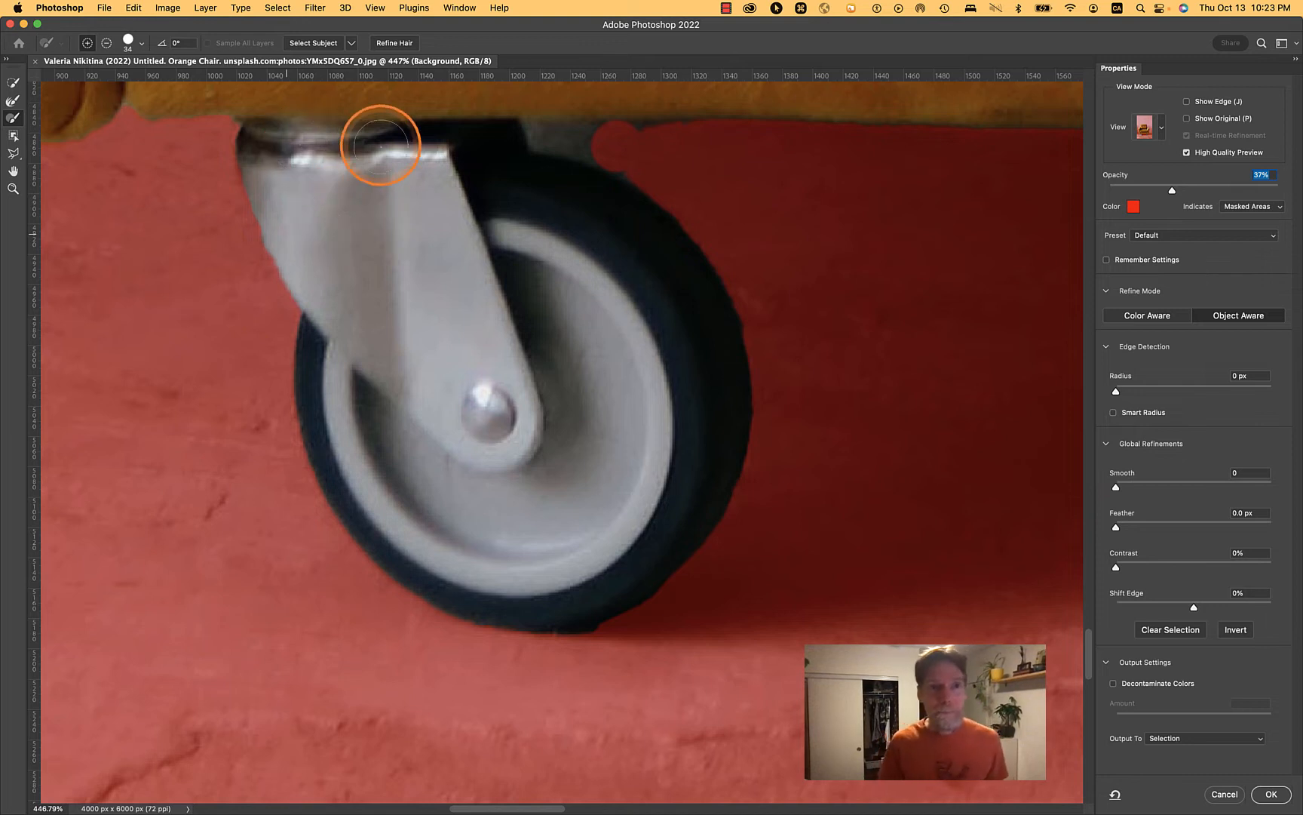
Inspect the unmasked gray gap between the left wheel's tire and the seat's underside up close.
{"action": "key", "text": "space"}
{"action": "left_click_drag", "start_coordinate": [407, 159], "coordinate": [407, 312]}
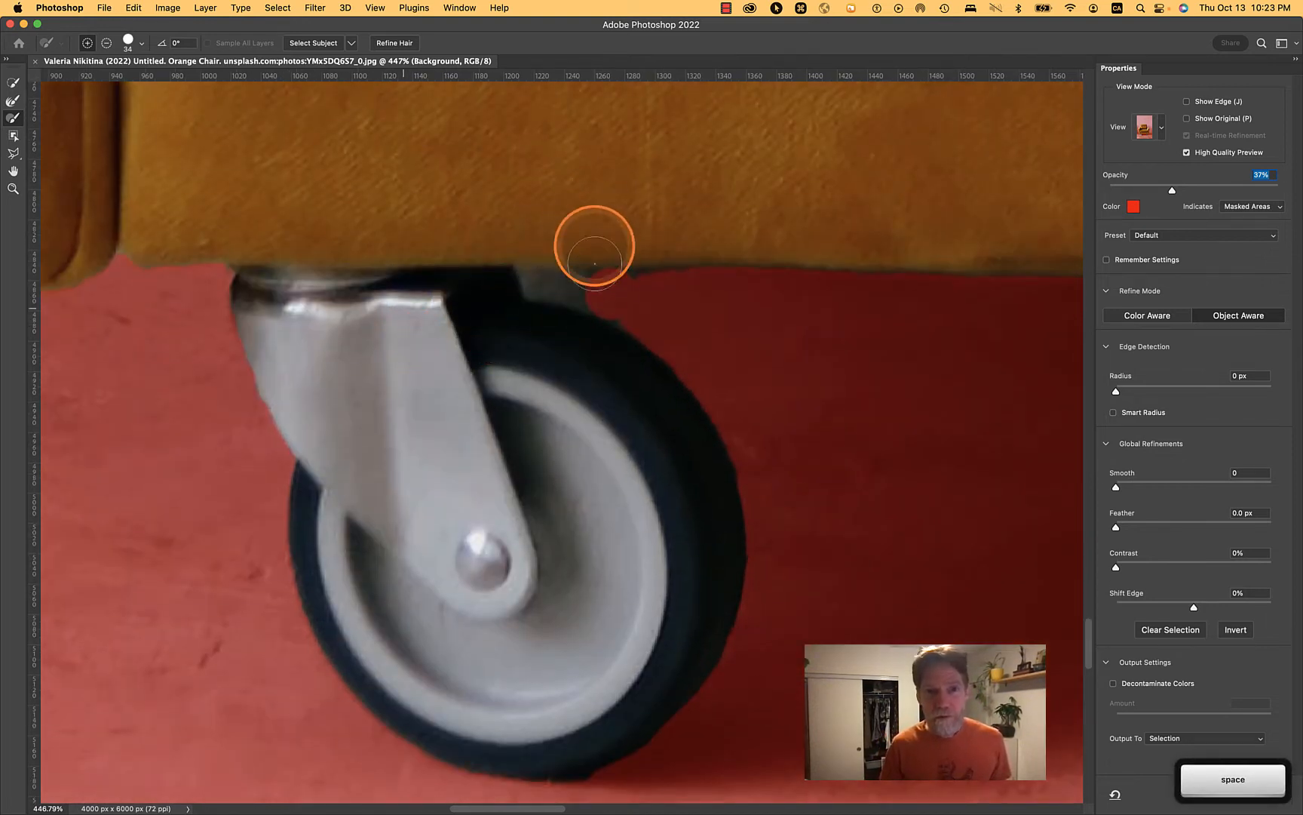
{"action": "scroll", "coordinate": [577, 283], "scroll_direction": "up", "scroll_amount": 5}
{"action": "key", "text": "space"}
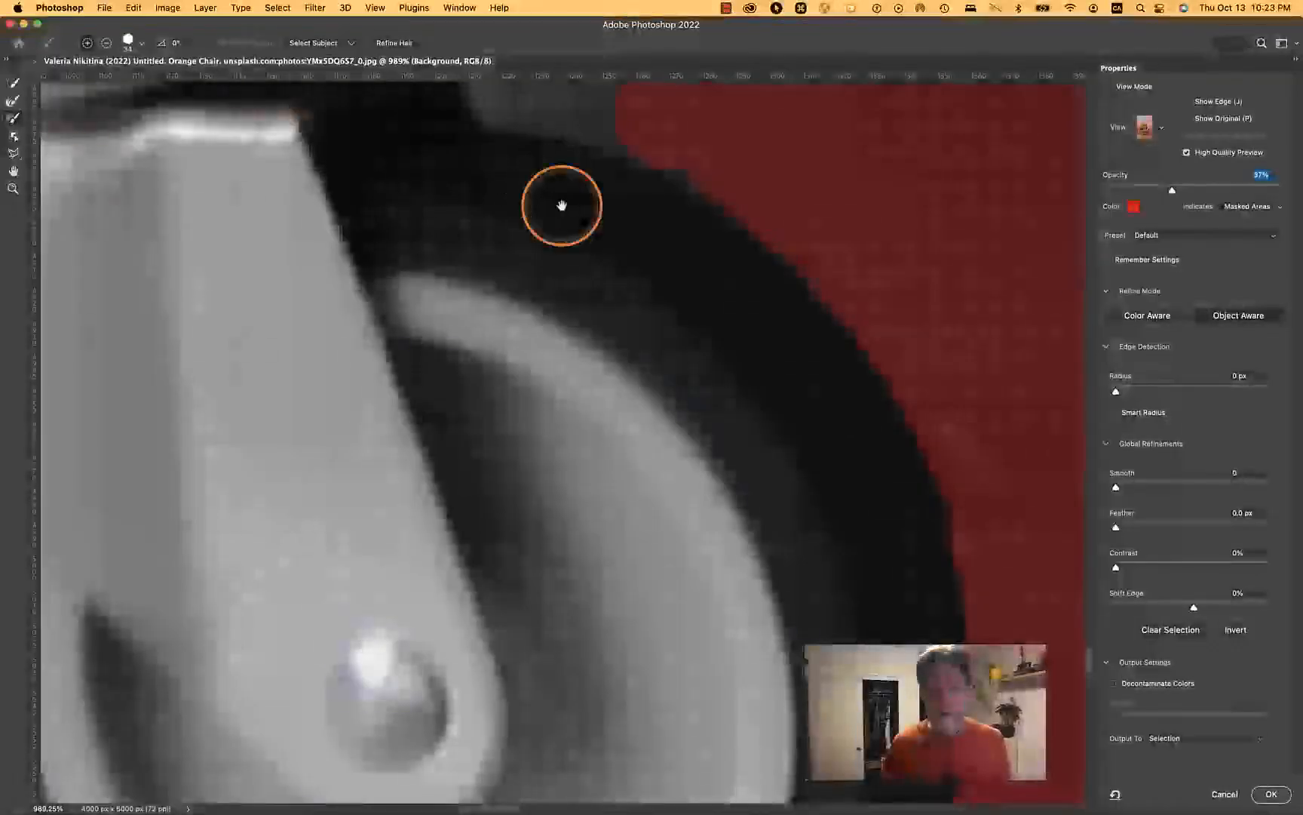
{"action": "scroll", "coordinate": [568, 523], "scroll_direction": "up", "scroll_amount": 5}
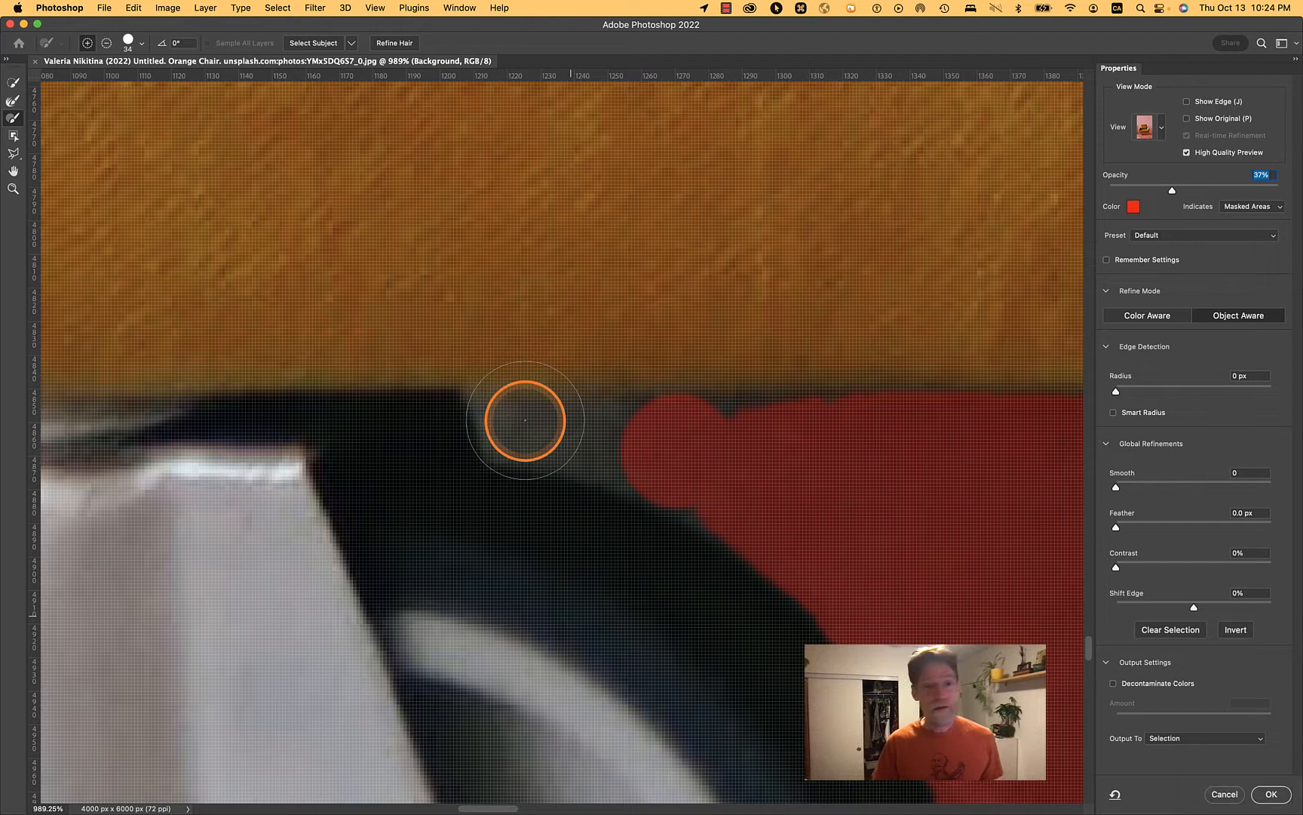
{"action": "key", "text": "alt"}
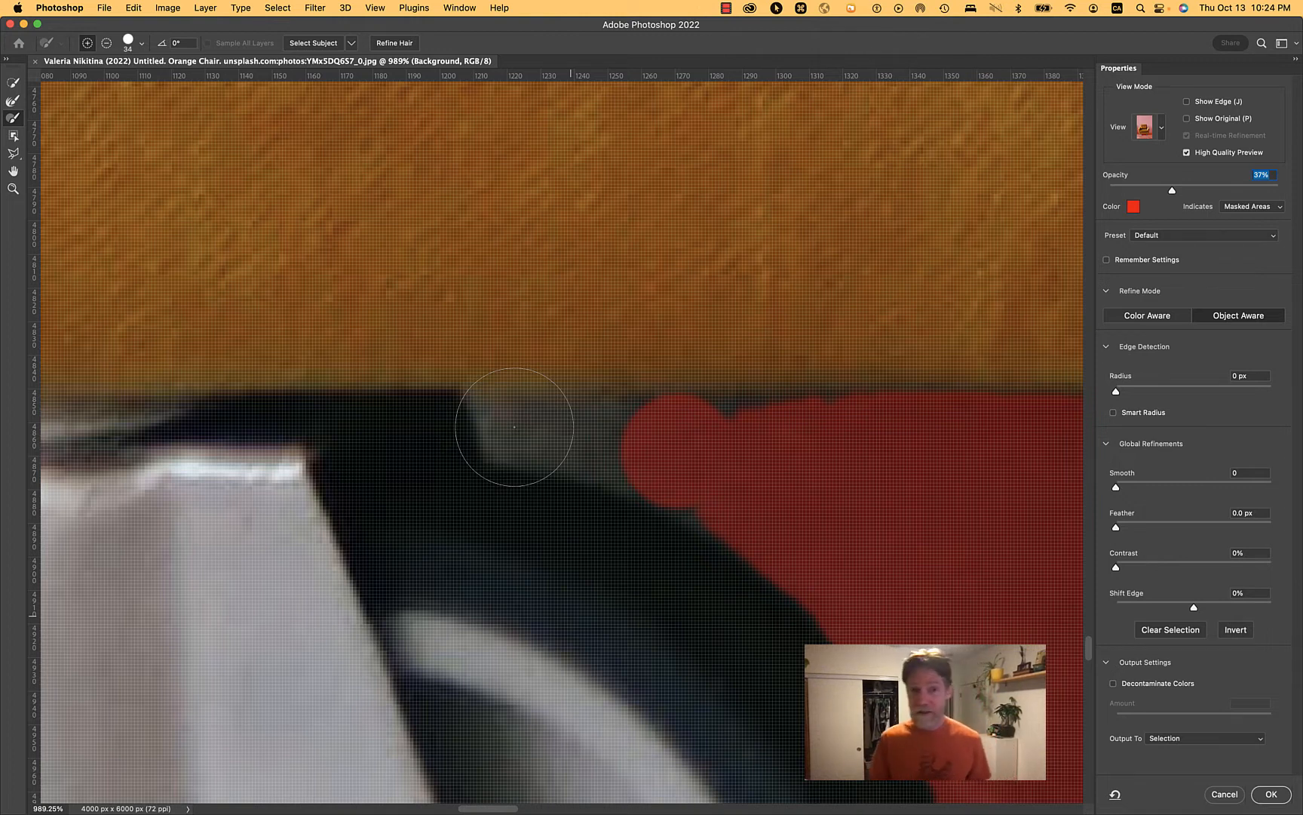
{"action": "key", "text": "alt"}
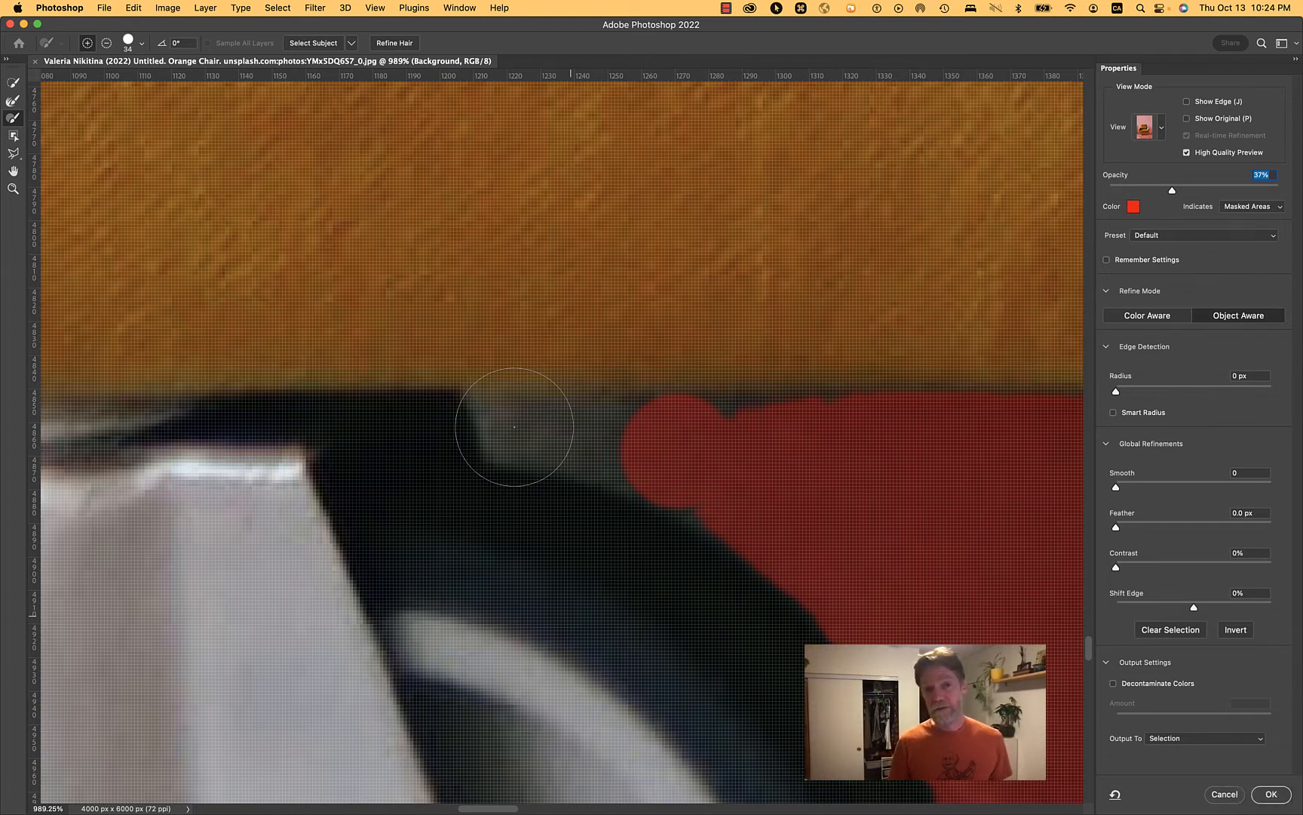
{"action": "key", "text": "alt"}
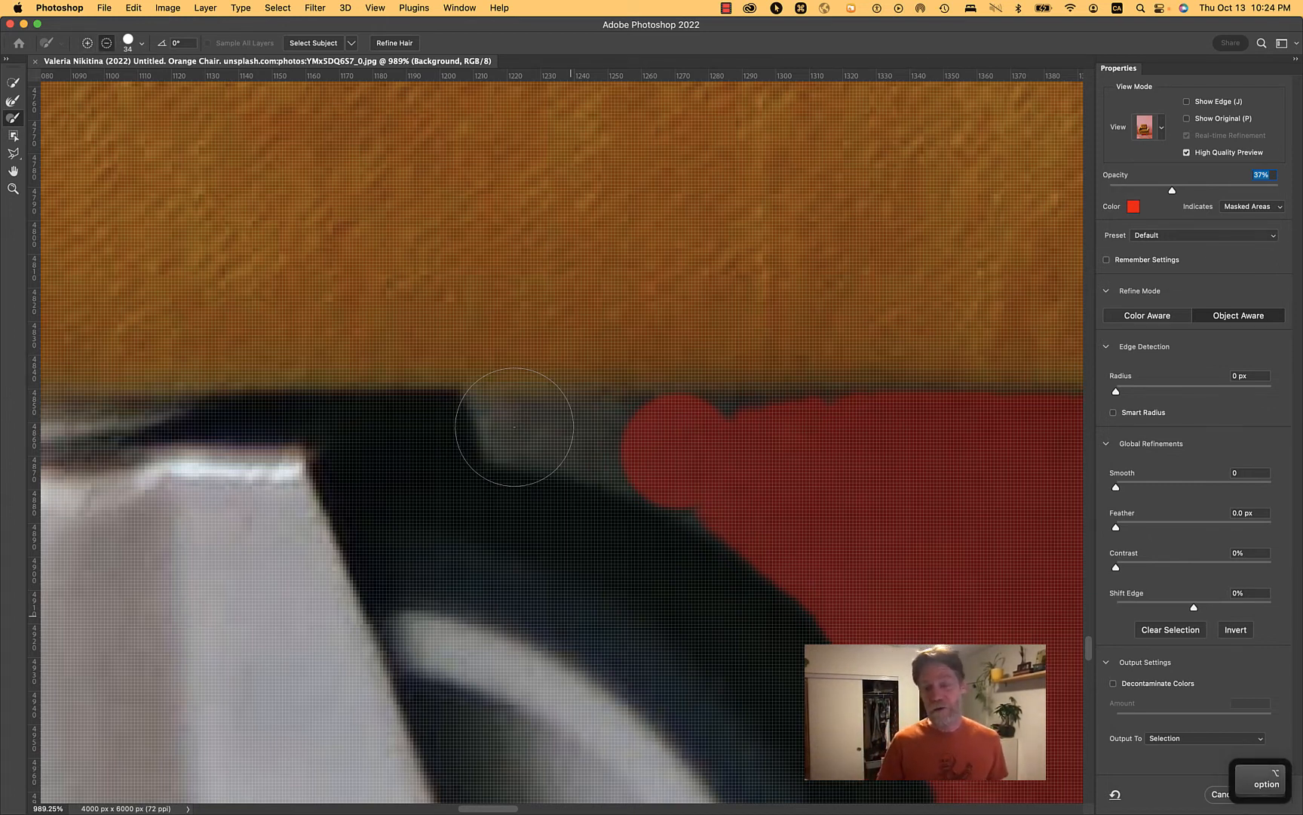
Reduce the brush size to 24 px.
{"action": "right_click", "coordinate": [514, 430]}
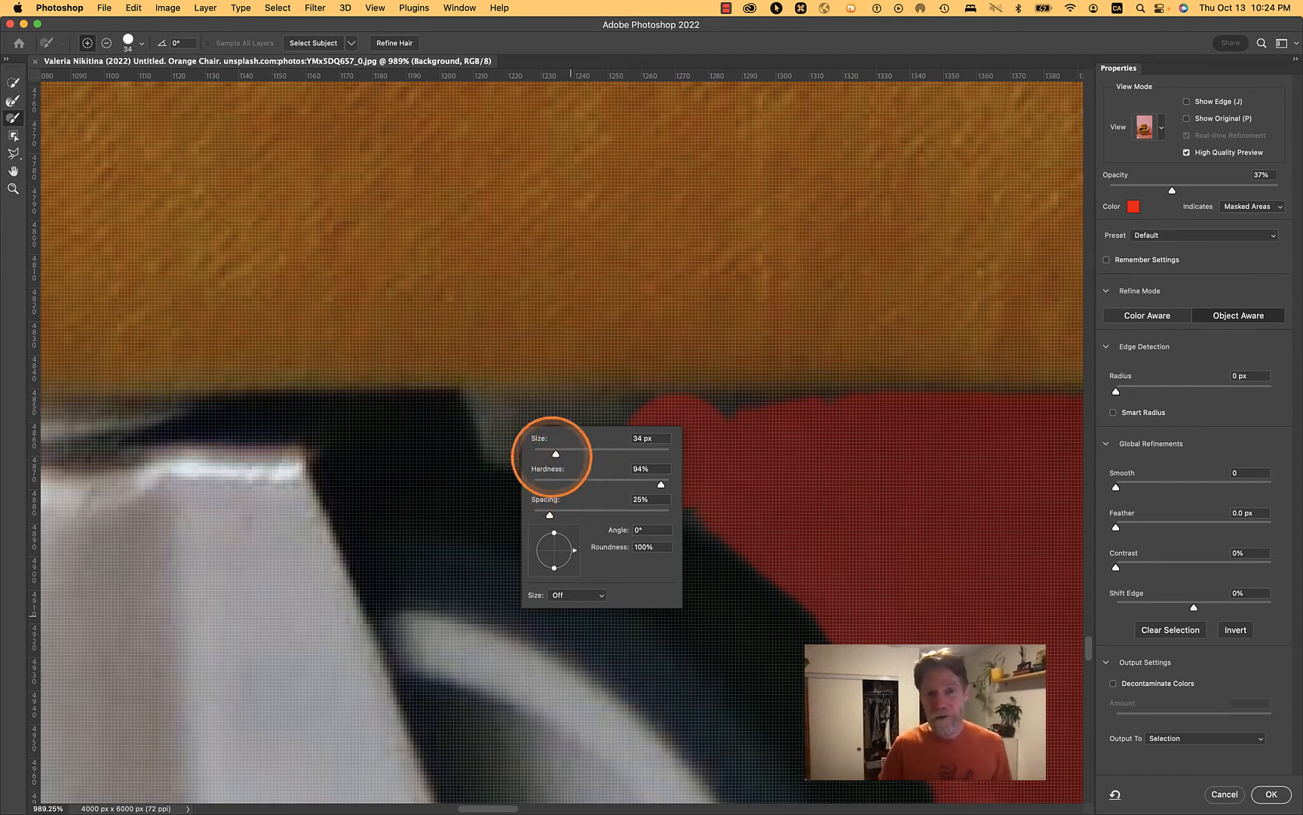
{"action": "left_click", "coordinate": [142, 45]}
{"action": "left_click", "coordinate": [141, 46]}
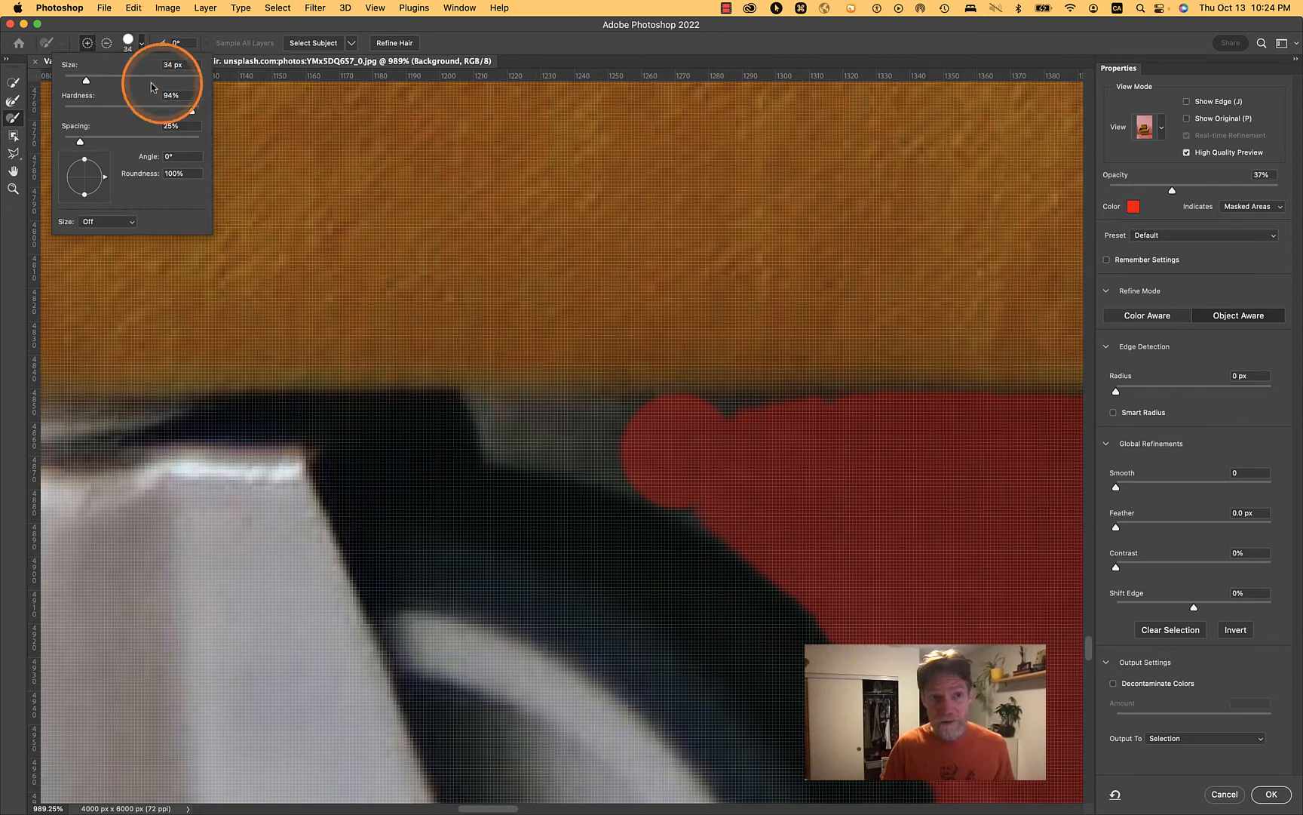
{"action": "left_click_drag", "start_coordinate": [85, 83], "coordinate": [82, 83]}
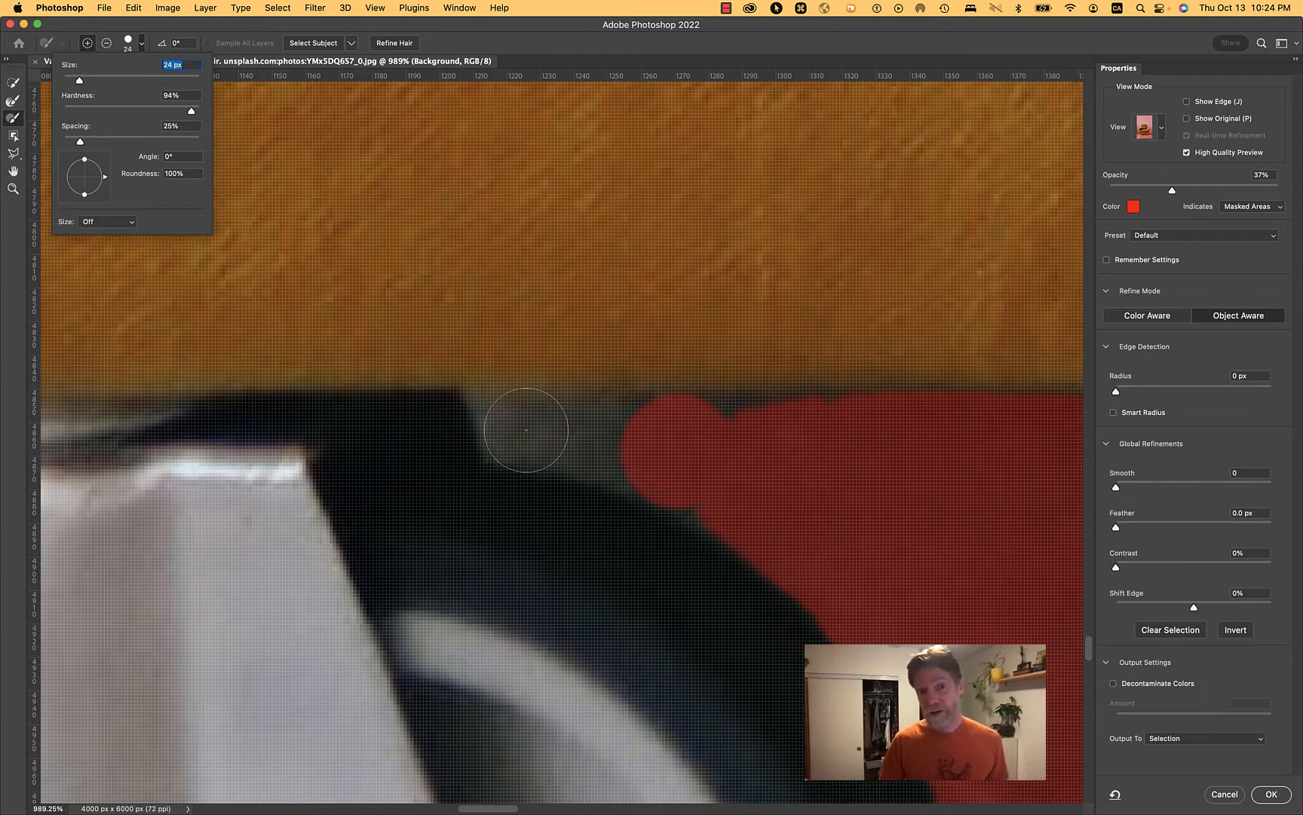
Set the brush size to 6 px for detailed work in the gap beneath the seat.
{"action": "right_click", "coordinate": [526, 430]}
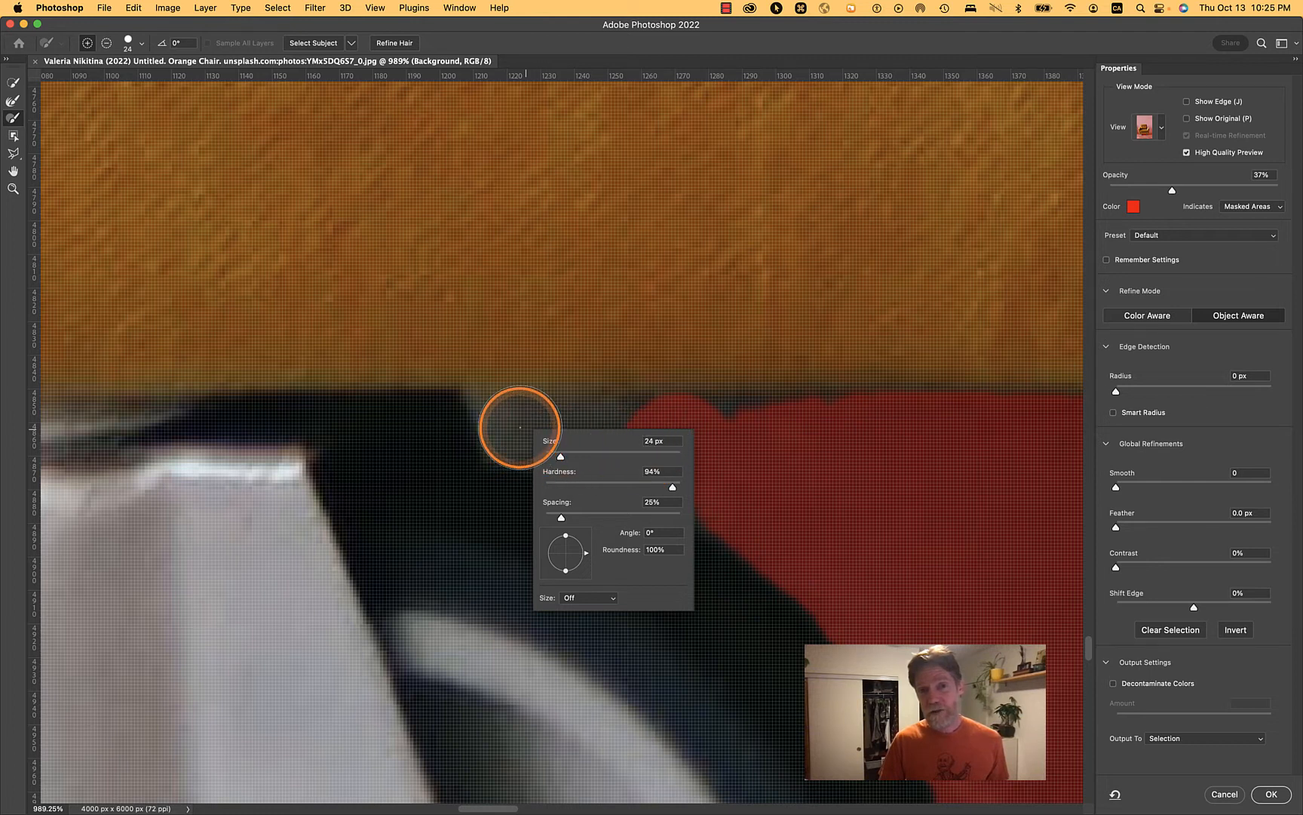
{"action": "left_click", "coordinate": [657, 442]}
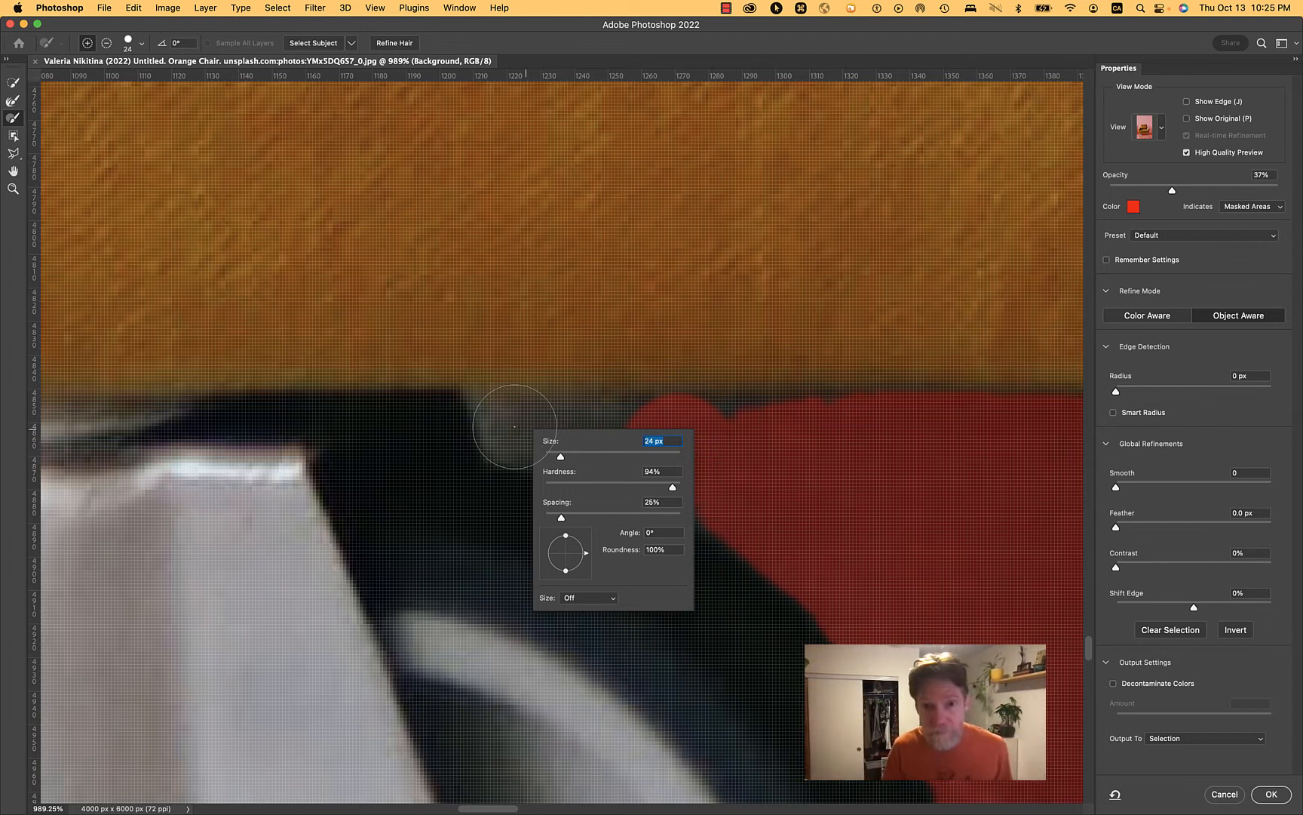
{"action": "key", "text": "Down"}
{"action": "key", "text": "Down"}
{"action": "key", "text": "Down"}
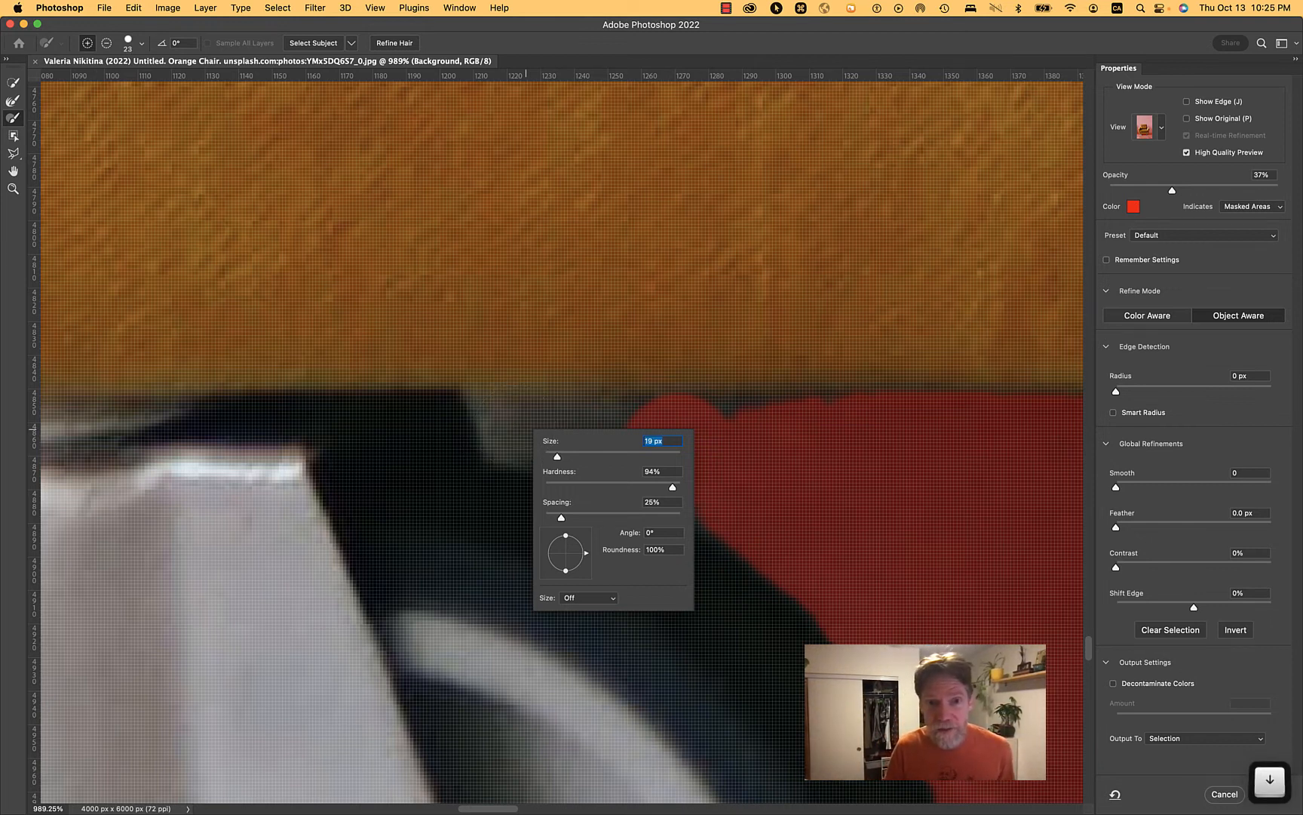
{"action": "key", "text": "Down"}
{"action": "key", "text": "Down"}
{"action": "key", "text": "Down"}
{"action": "key", "text": "Down"}
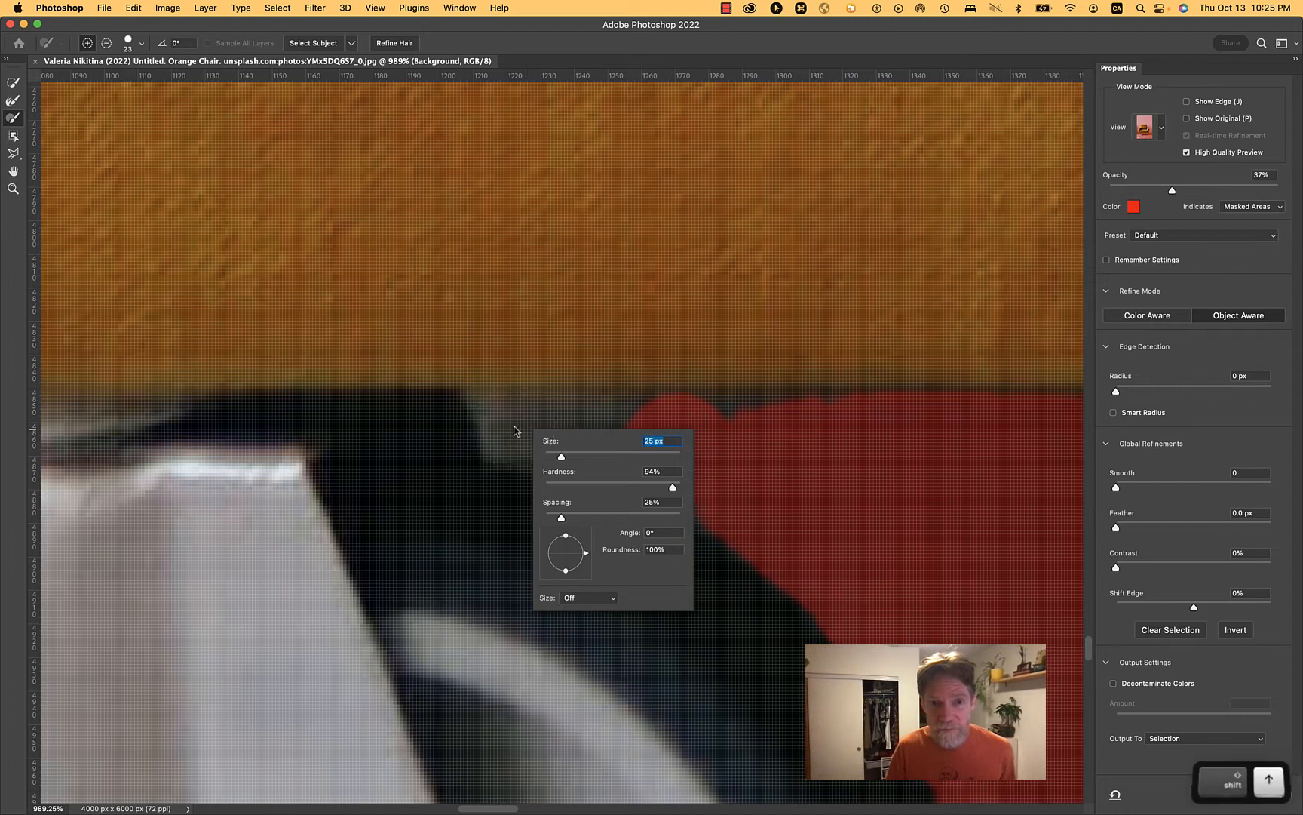
{"action": "key", "text": "shift+Up"}
{"action": "key", "text": "shift+Up"}
{"action": "key", "text": "shift+Up"}
{"action": "key", "text": "shift+Up"}
{"action": "key", "text": "shift+Up"}
{"action": "key", "text": "shift+Up"}
{"action": "key", "text": "shift+Down"}
{"action": "key", "text": "shift+Down"}
{"action": "key", "text": "shift+Down"}
{"action": "key", "text": "shift+Down"}
{"action": "key", "text": "shift+Down"}
{"action": "key", "text": "shift+Down"}
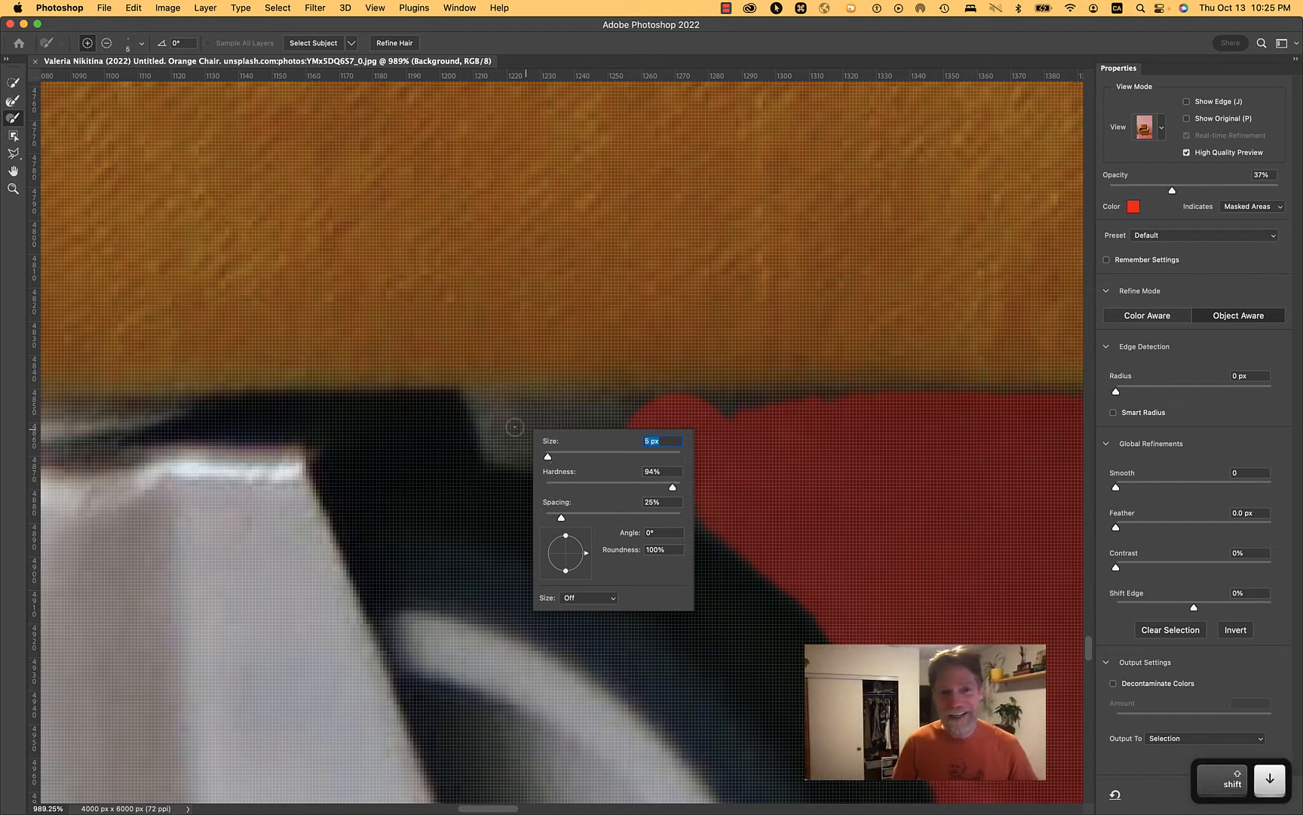
{"action": "key", "text": "shift+Up"}
{"action": "key", "text": "shift+Up"}
{"action": "key", "text": "shift+Up"}
{"action": "key", "text": "shift+Down"}
{"action": "key", "text": "shift+Down"}
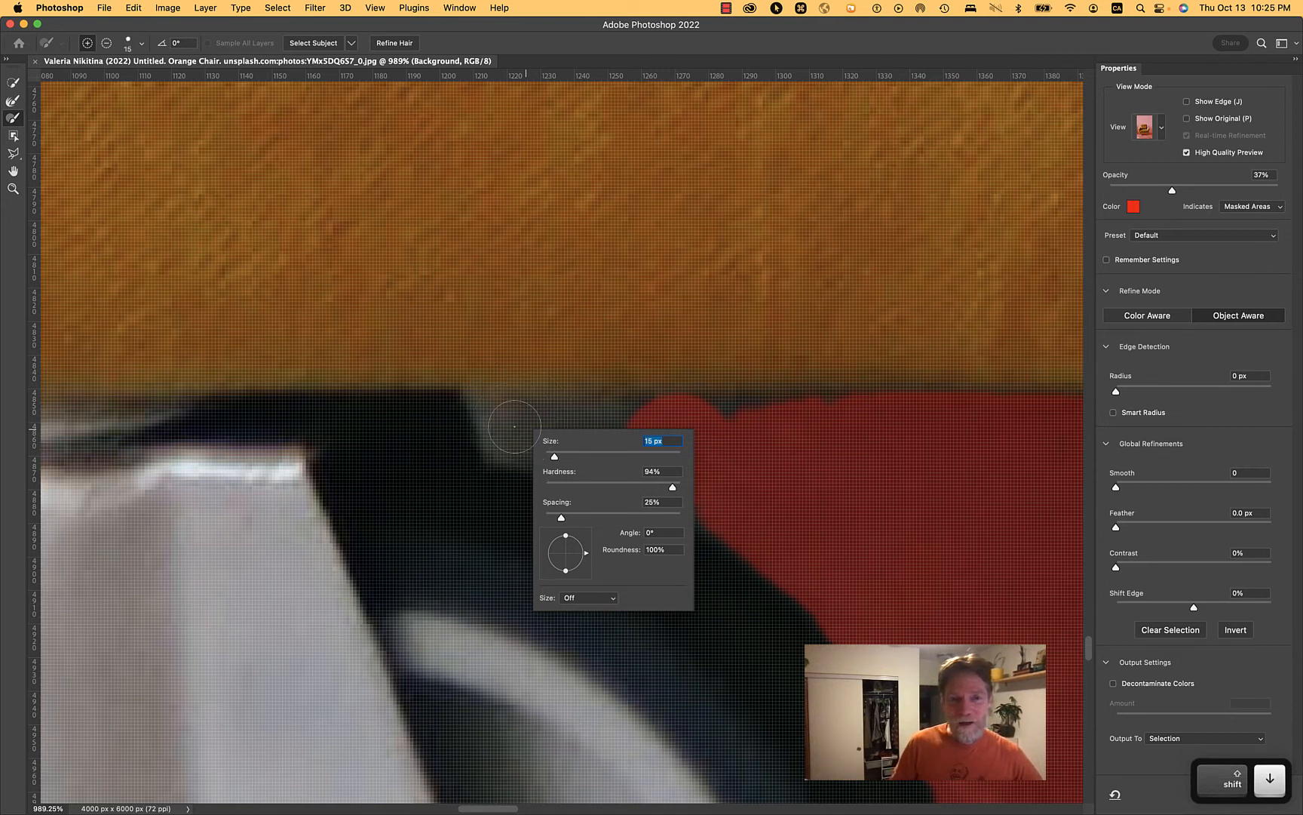
{"action": "key", "text": "Up"}
{"action": "key", "text": "Up"}
{"action": "key", "text": "Up"}
{"action": "key", "text": "Up"}
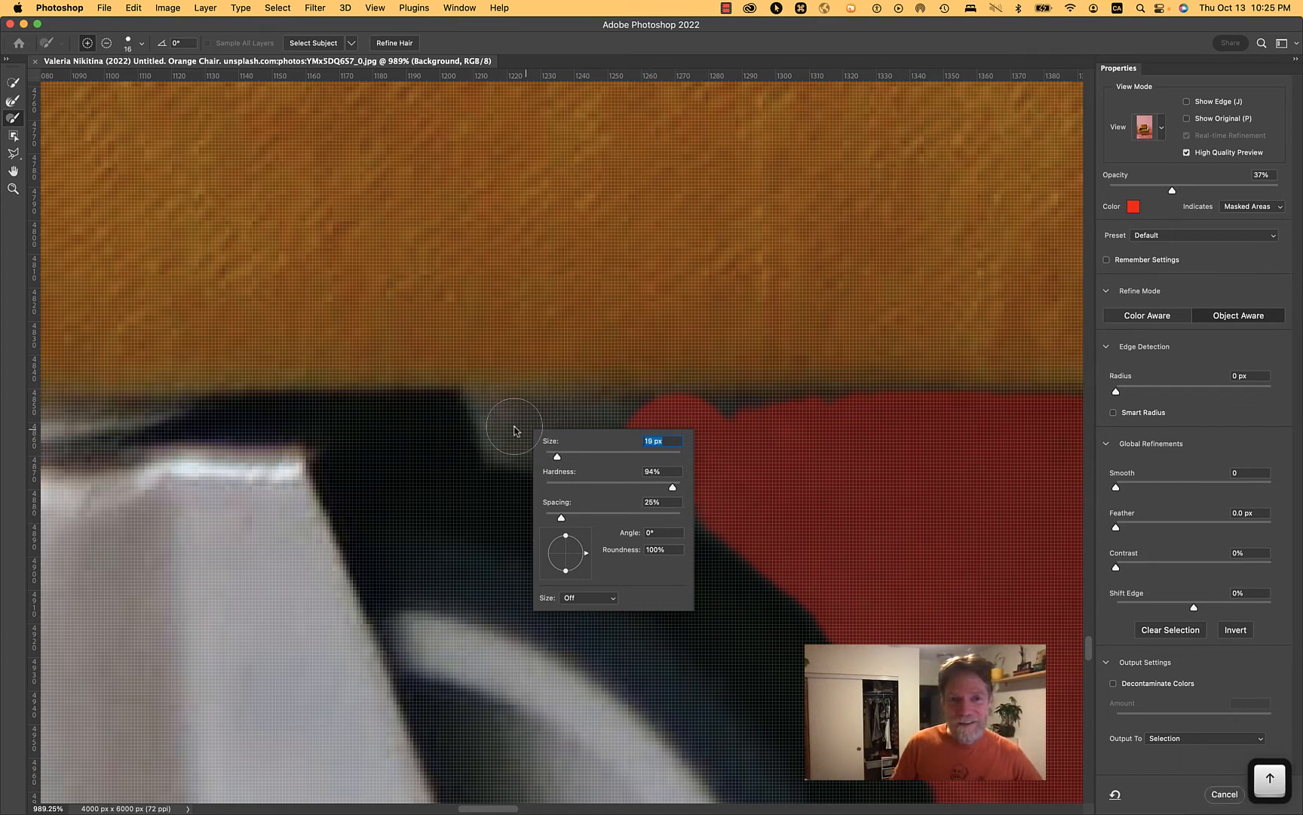
{"action": "key", "text": "Down"}
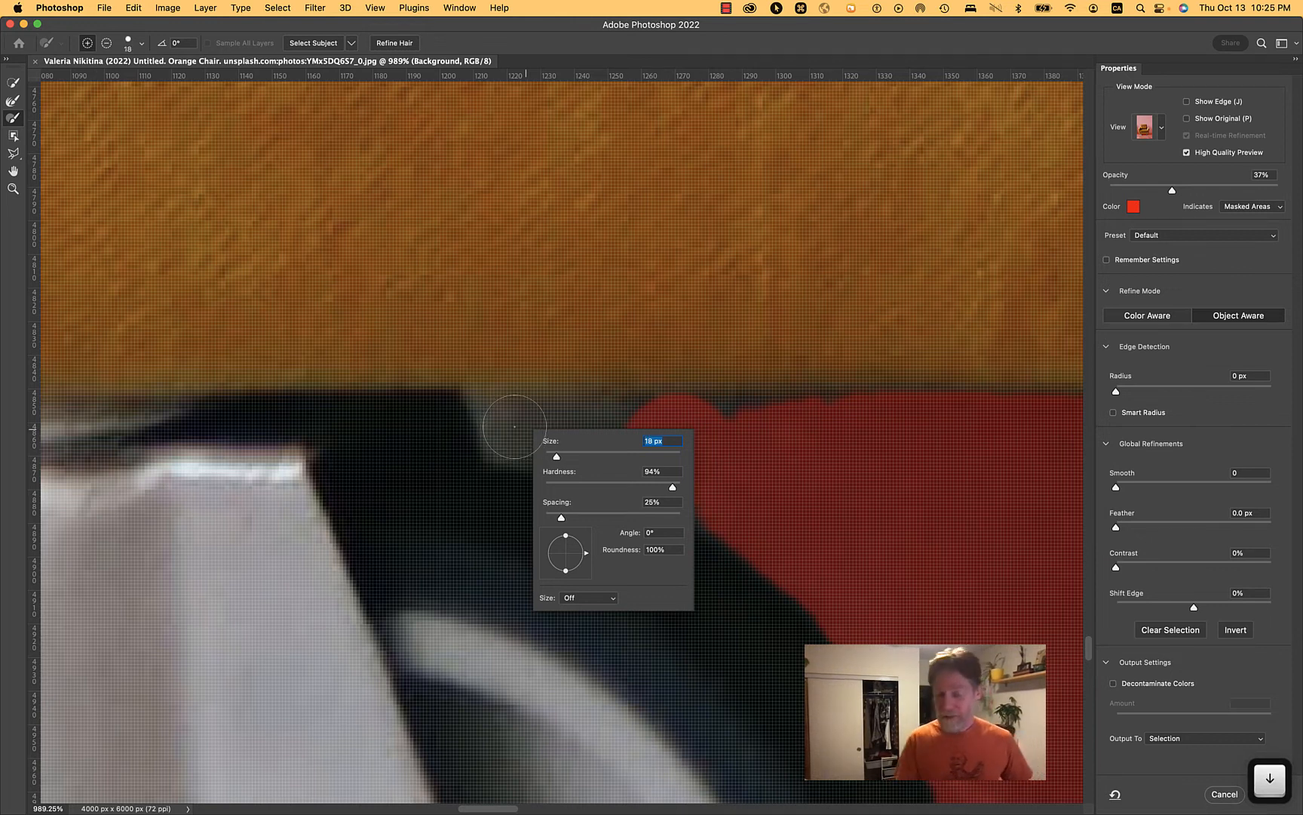
{"action": "key", "text": "Down"}
{"action": "key", "text": "Down"}
{"action": "key", "text": "Down"}
{"action": "key", "text": "Down"}
{"action": "key", "text": "Down"}
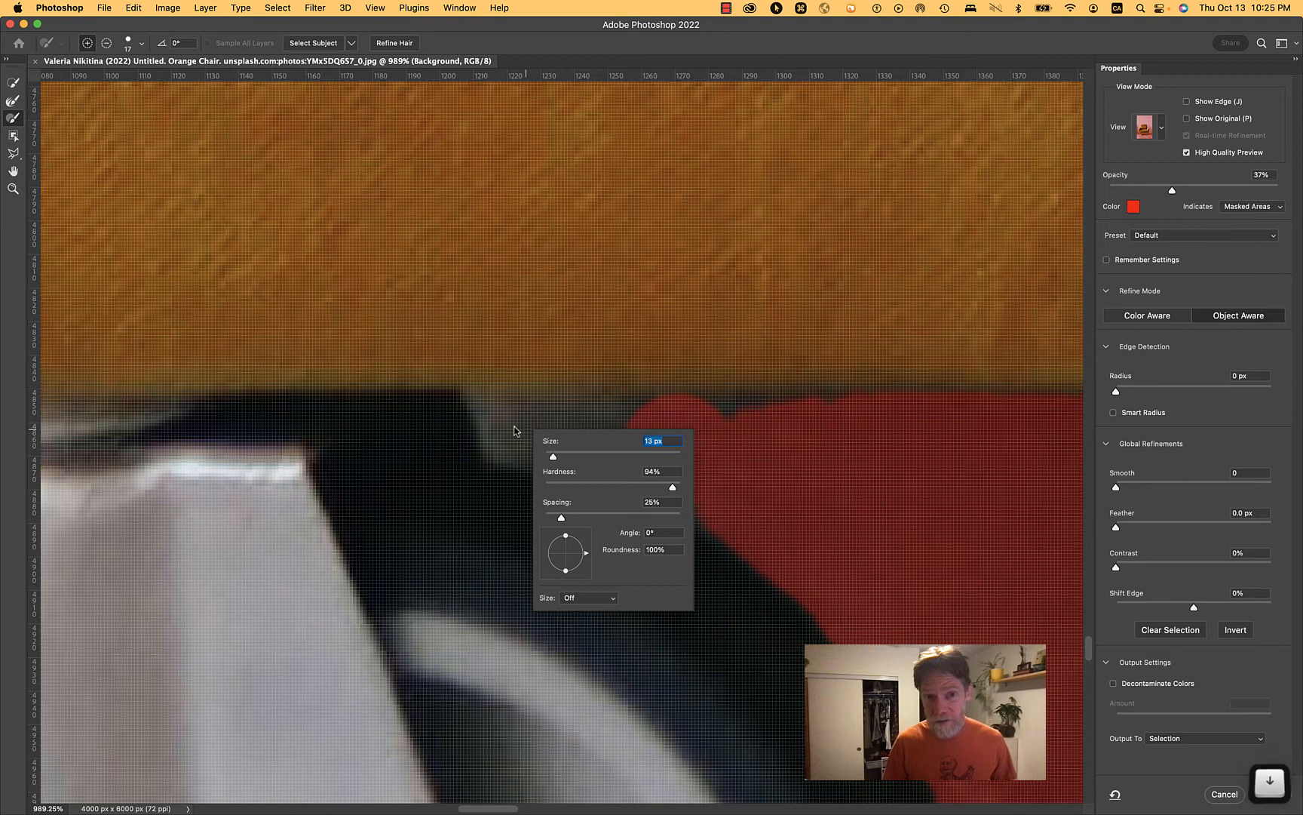
{"action": "key", "text": "shift+Down"}
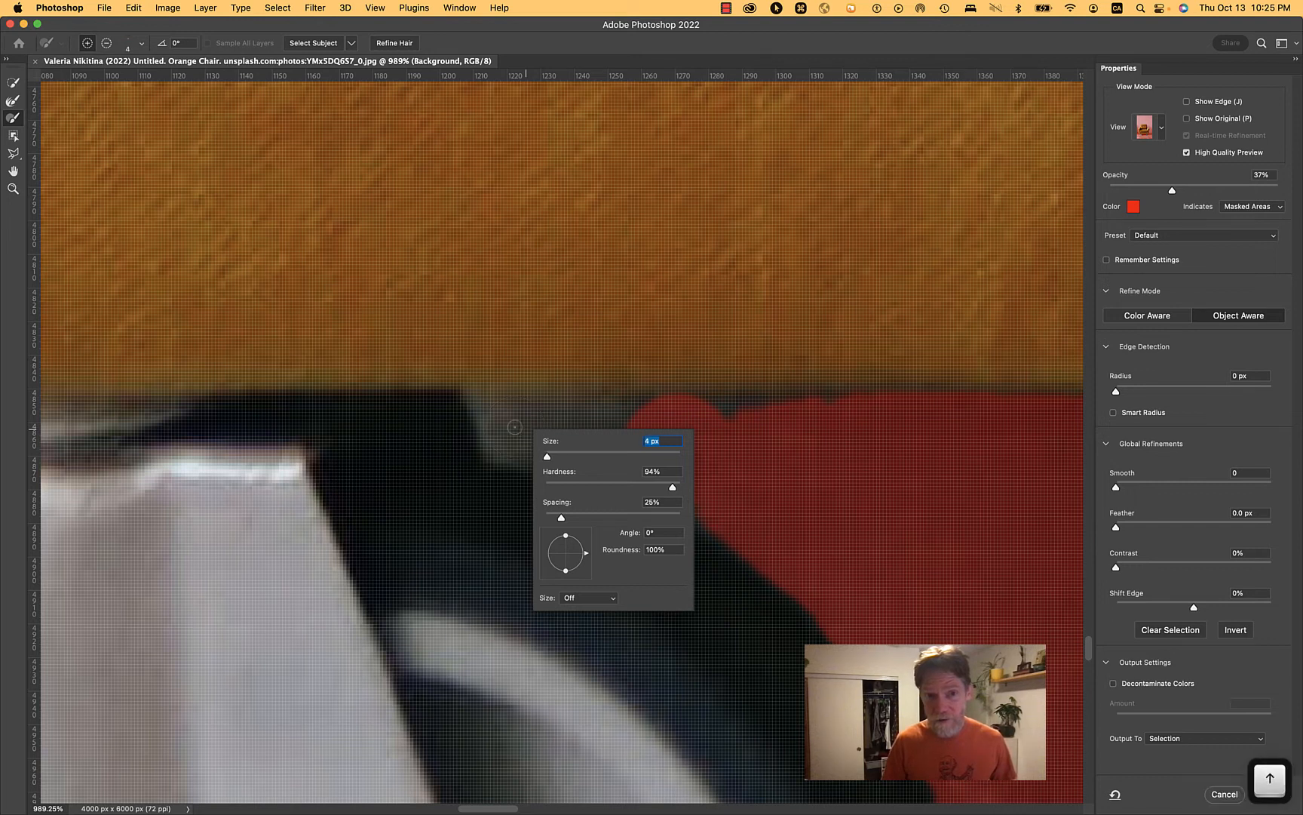
{"action": "key", "text": "Up"}
{"action": "key", "text": "Up"}
{"action": "key", "text": "Up"}
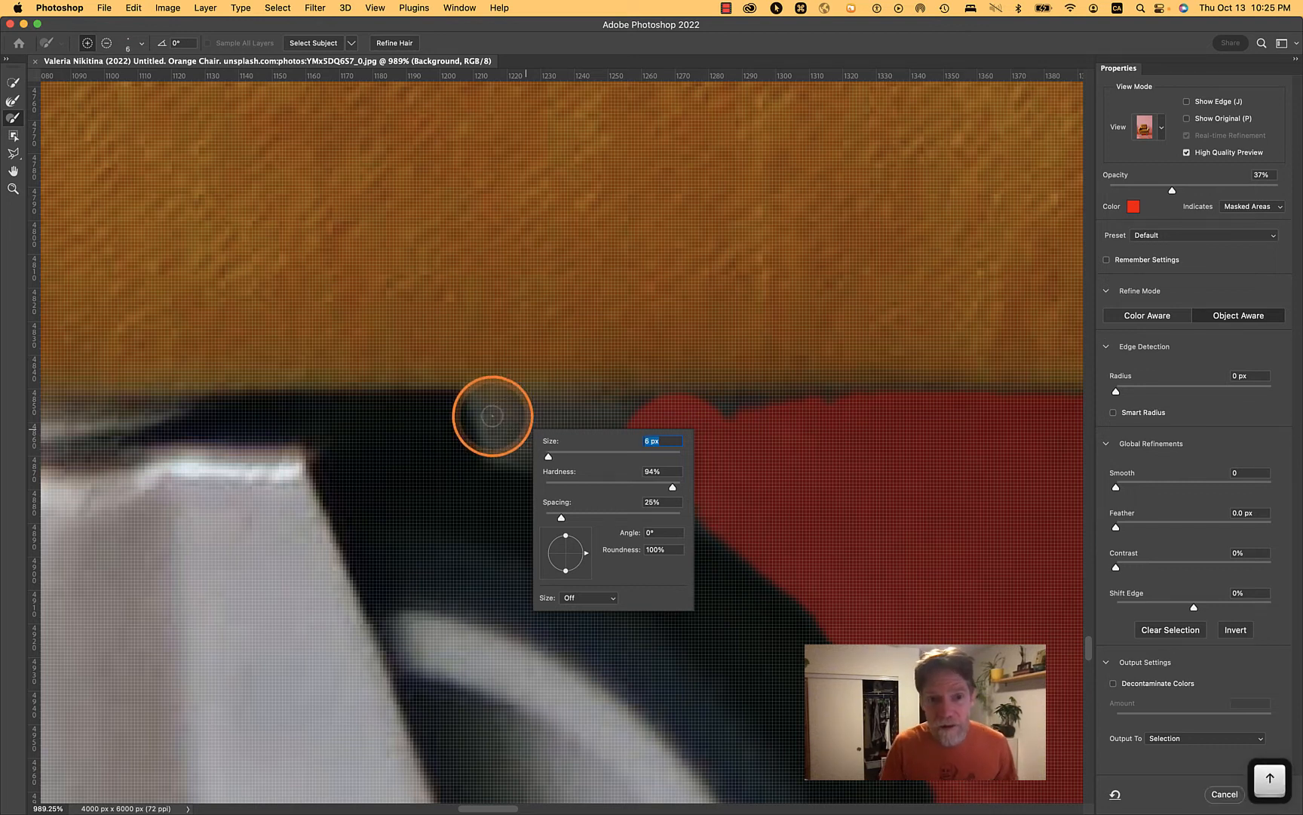
{"action": "key", "text": "Return"}
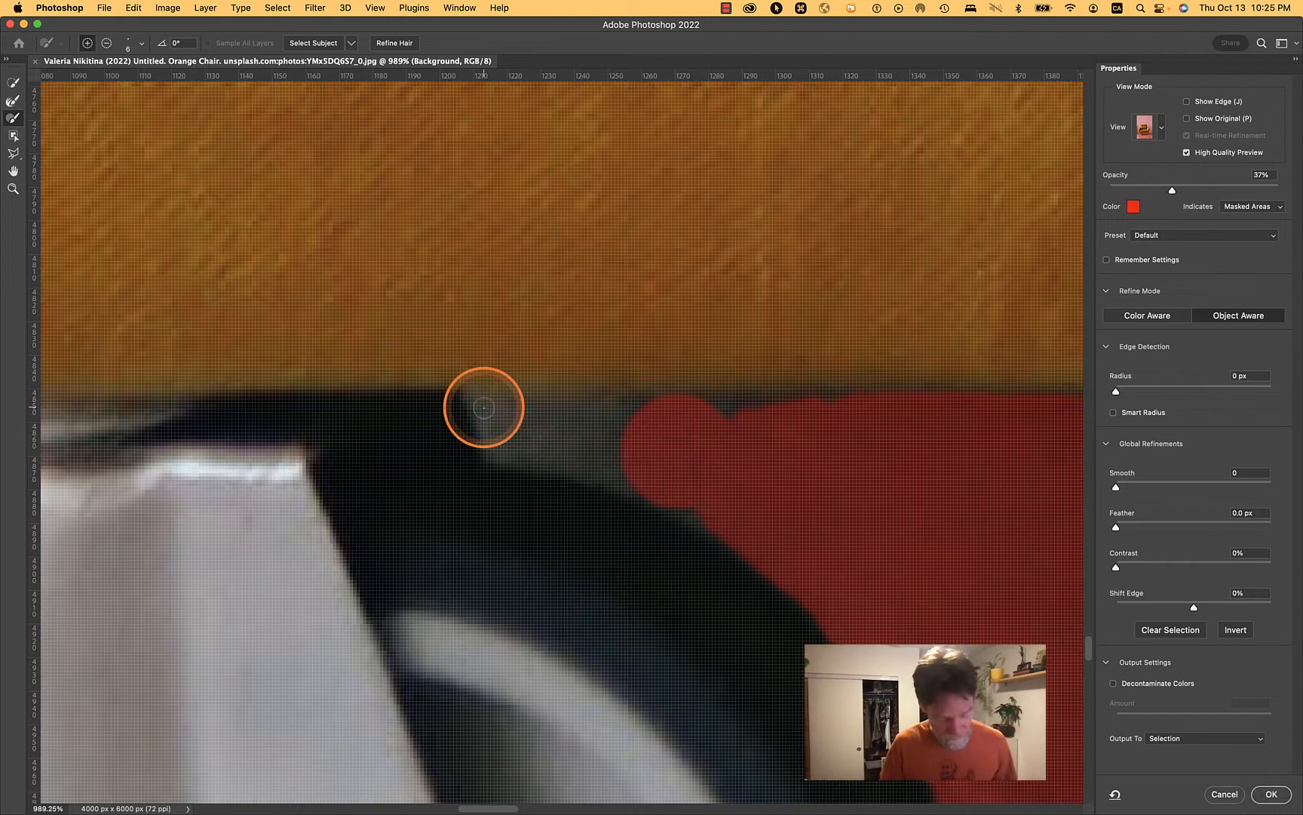
Subtract a straight strip of the gray gap from the selection along the seat's underside, right of the left wheel's bracket.
{"action": "key", "text": "alt"}
{"action": "left_click", "coordinate": [483, 407]}
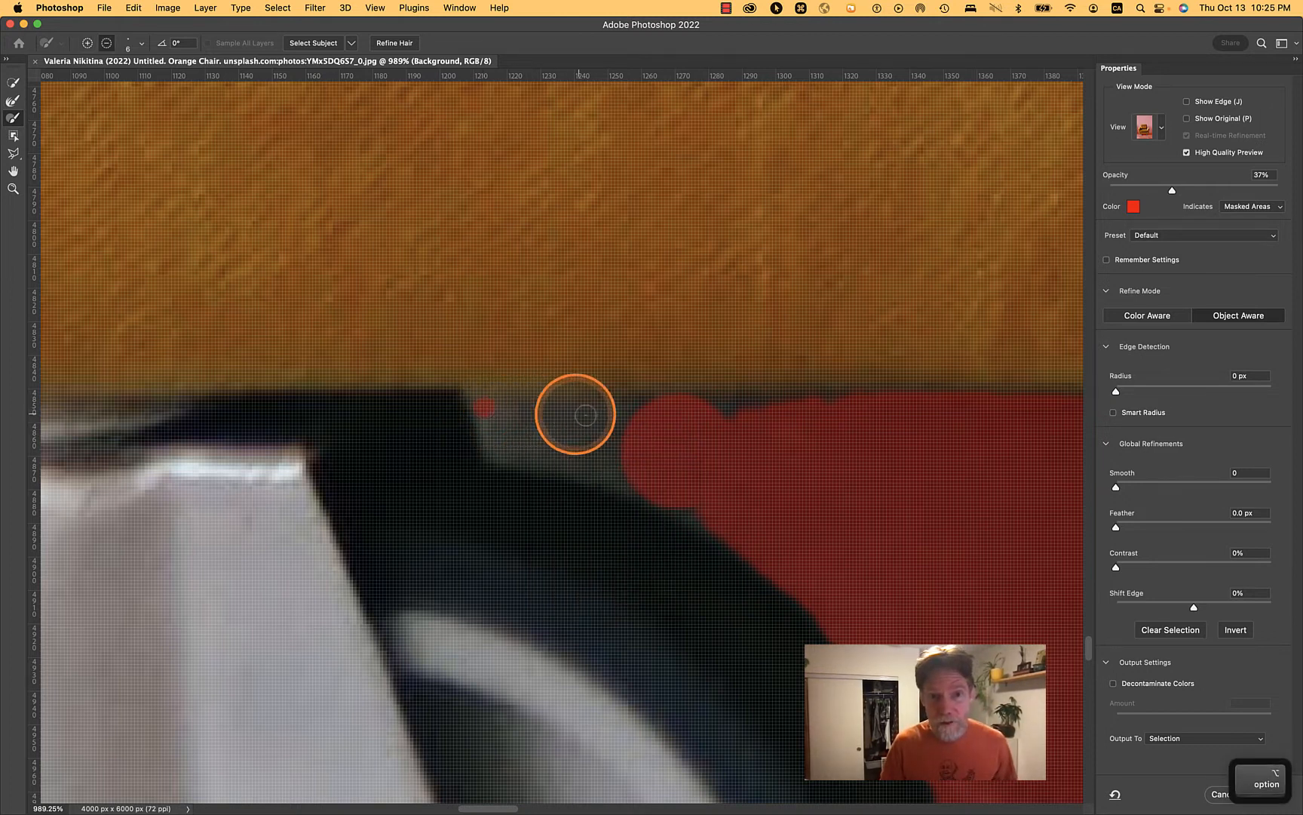
{"action": "key", "text": "shift"}
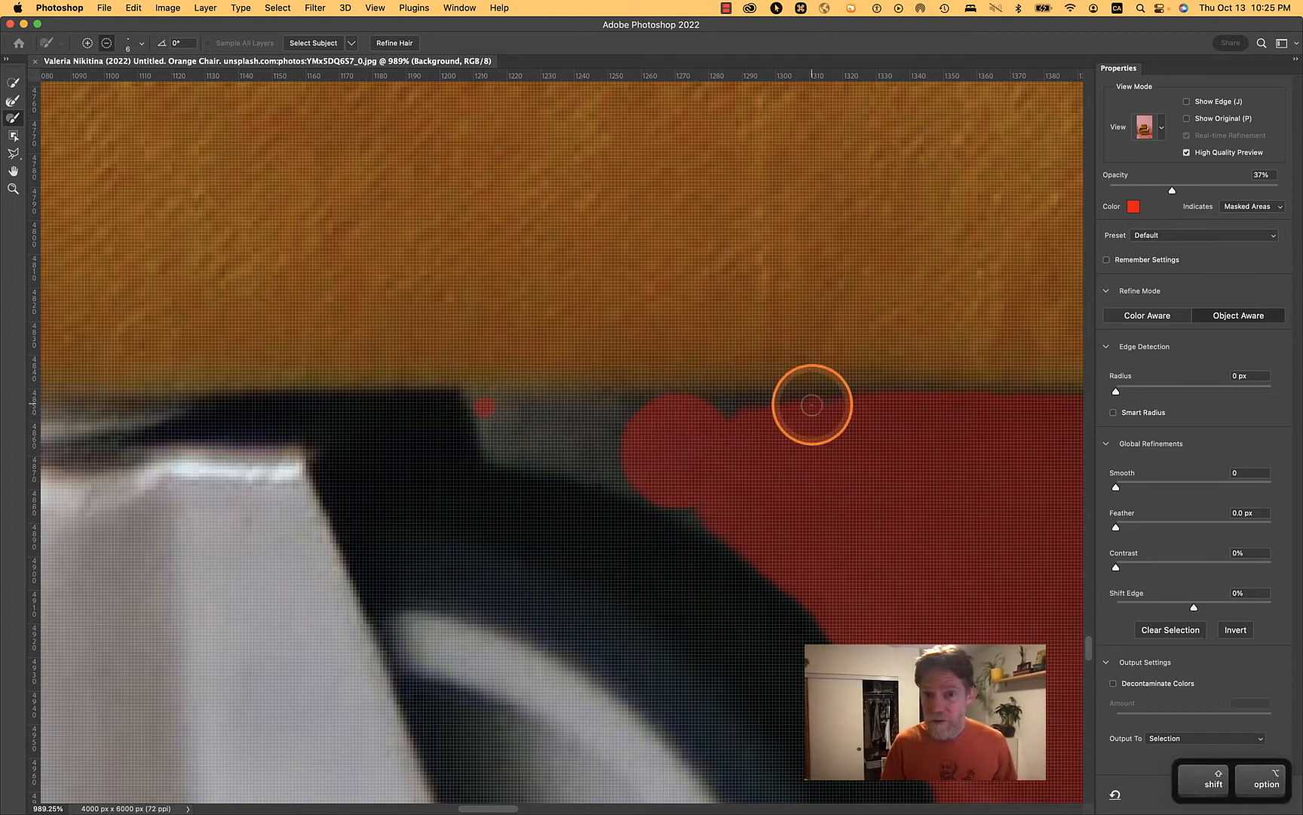
{"action": "left_click", "coordinate": [811, 406], "text": "alt+shift"}
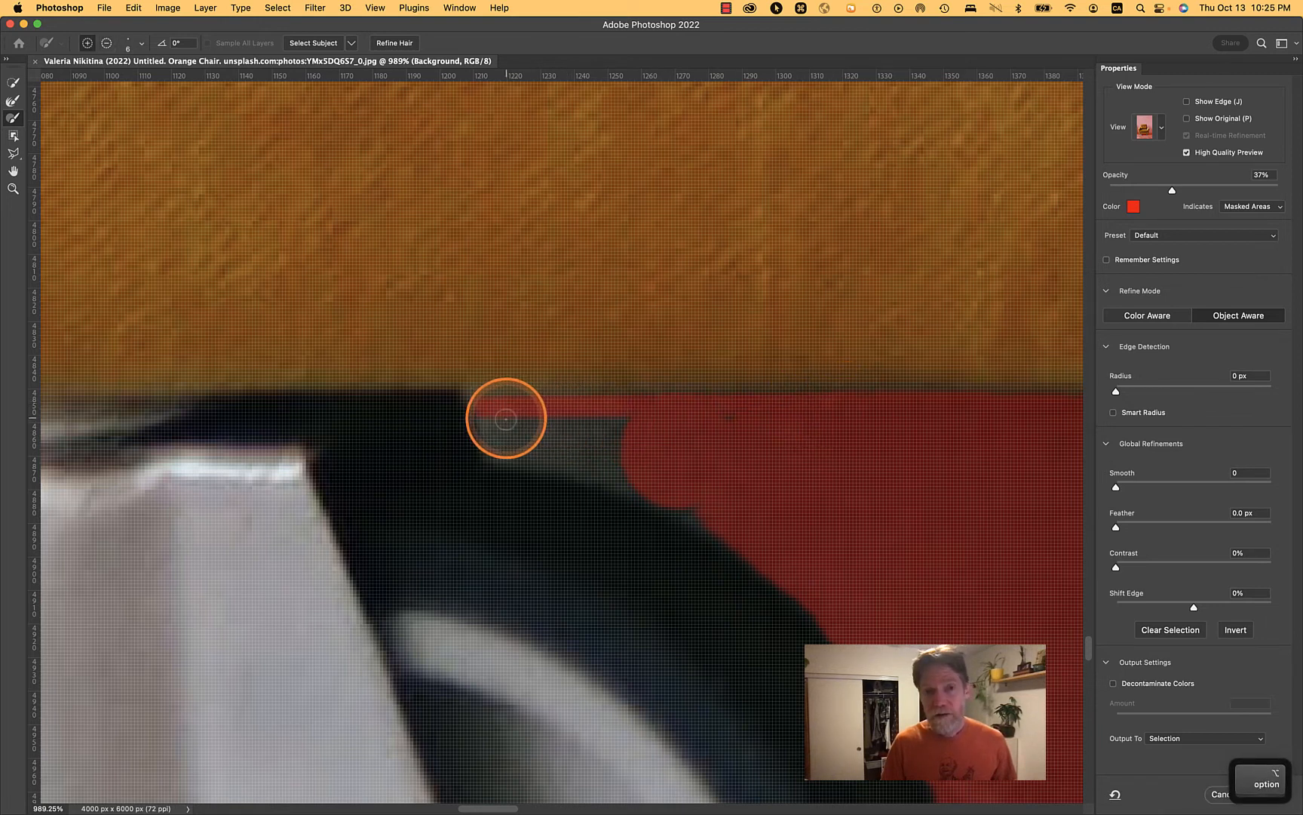
Mask out the rest of the gray gap down to the upper curve of the left wheel's tire.
{"action": "mouse_move", "coordinate": [488, 417]}
{"action": "left_mouse_down"}
{"action": "mouse_move", "coordinate": [497, 453]}
{"action": "mouse_move", "coordinate": [550, 454]}
{"action": "mouse_move", "coordinate": [524, 457]}
{"action": "mouse_move", "coordinate": [570, 460]}
{"action": "mouse_move", "coordinate": [706, 509]}
{"action": "left_mouse_up"}
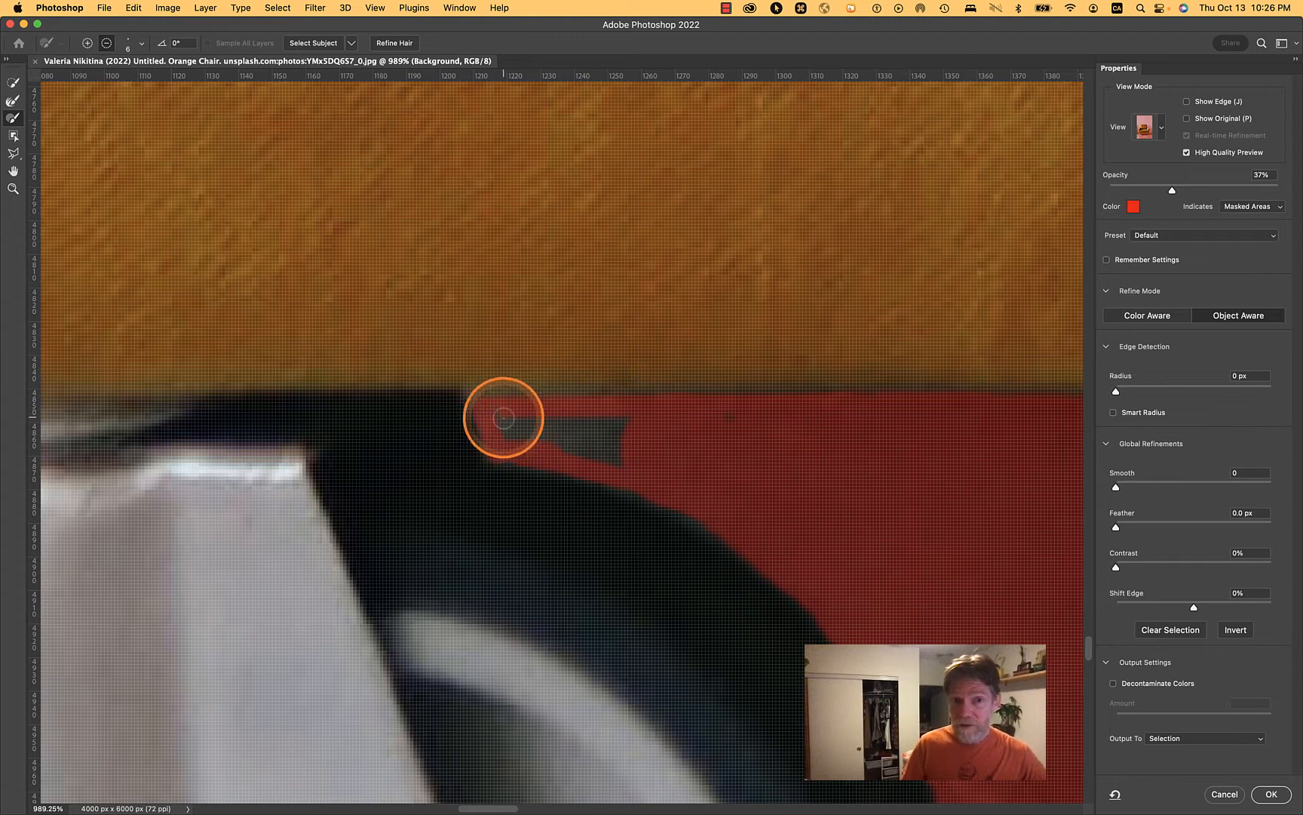
{"action": "left_click_drag", "start_coordinate": [503, 421], "coordinate": [505, 416]}
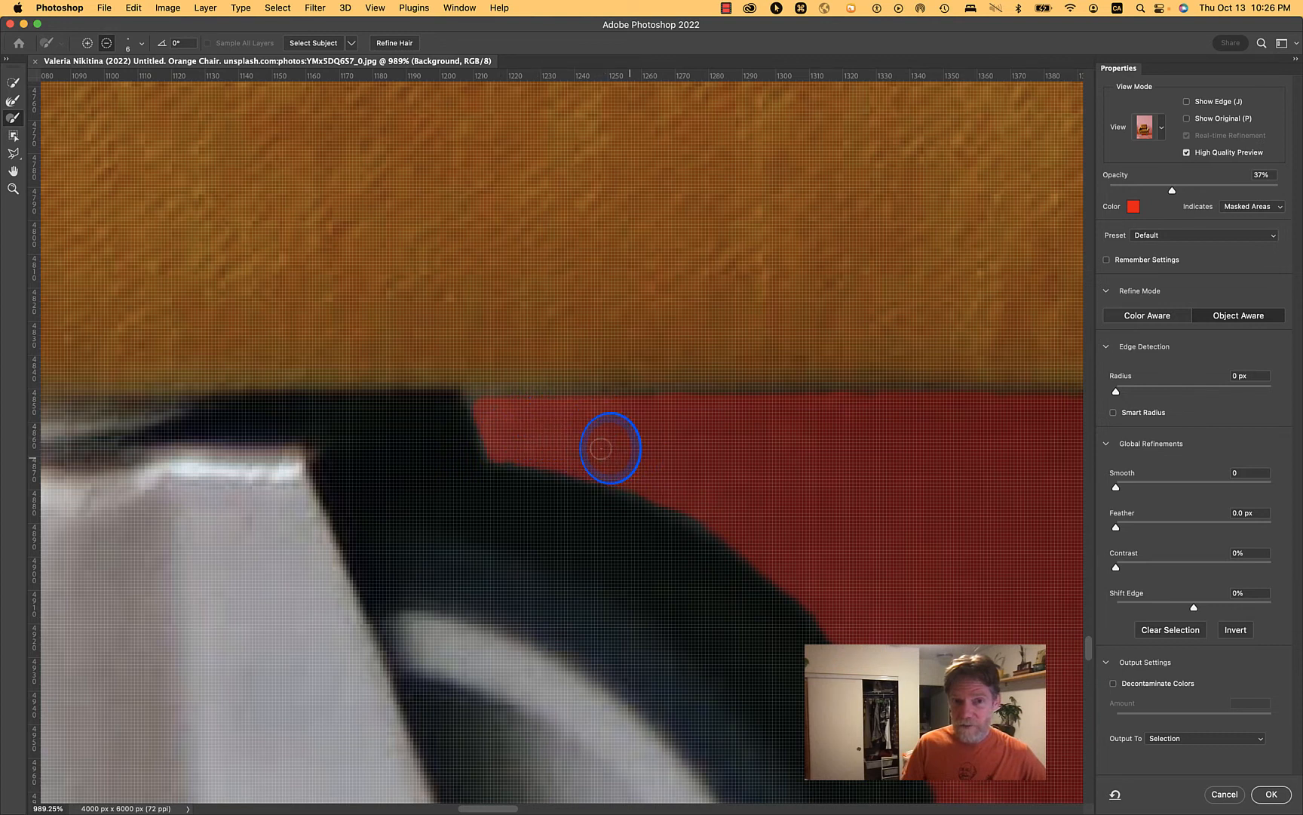
{"action": "left_click_drag", "start_coordinate": [629, 457], "coordinate": [638, 461]}
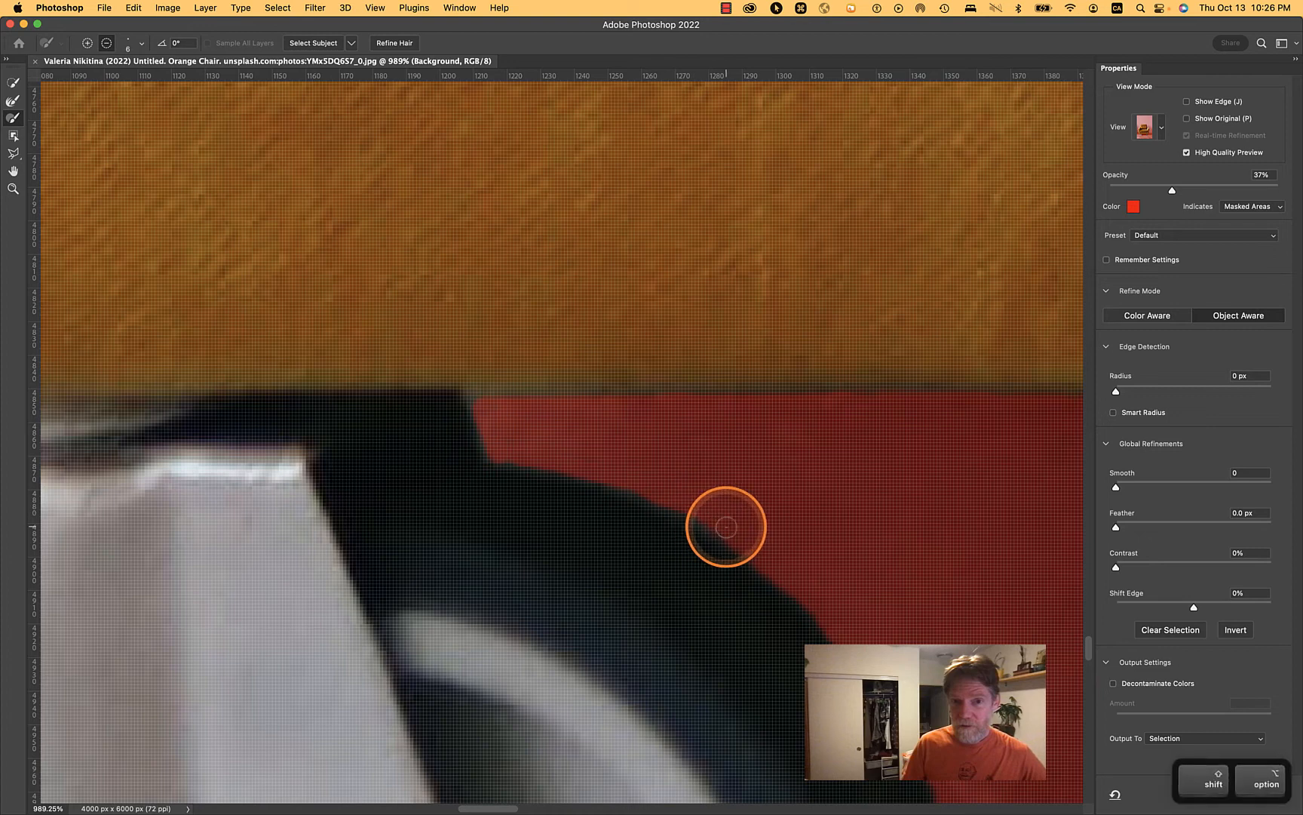
{"action": "left_click", "coordinate": [730, 526], "text": "alt+shift"}
Straighten the selection along the left edge of the left wheel's metal bracket with a straight brush stroke, undoing the first freehand stroke.
{"action": "key", "text": "space"}
{"action": "left_click_drag", "start_coordinate": [875, 576], "coordinate": [694, 279]}
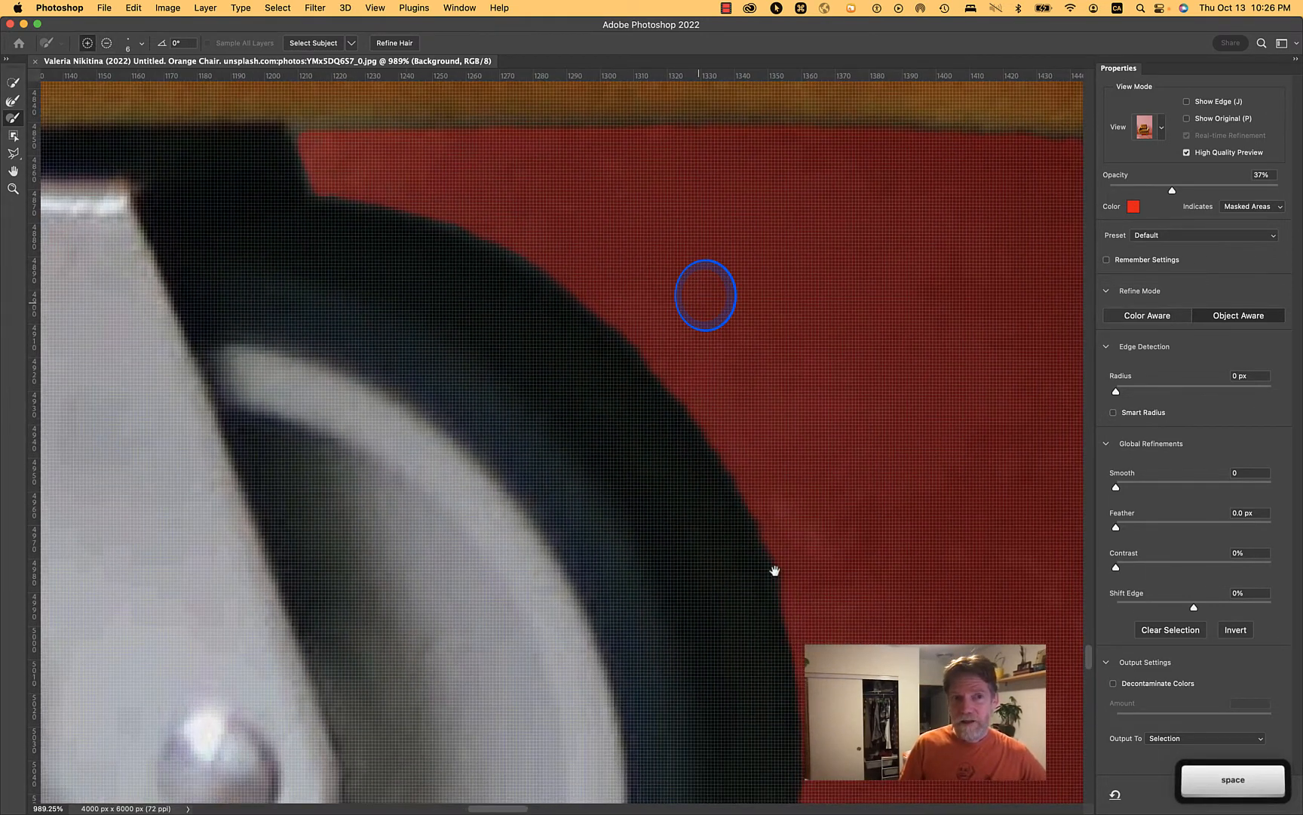
{"action": "left_click_drag", "start_coordinate": [614, 512], "coordinate": [1101, 706]}
{"action": "left_click_drag", "start_coordinate": [359, 392], "coordinate": [684, 435]}
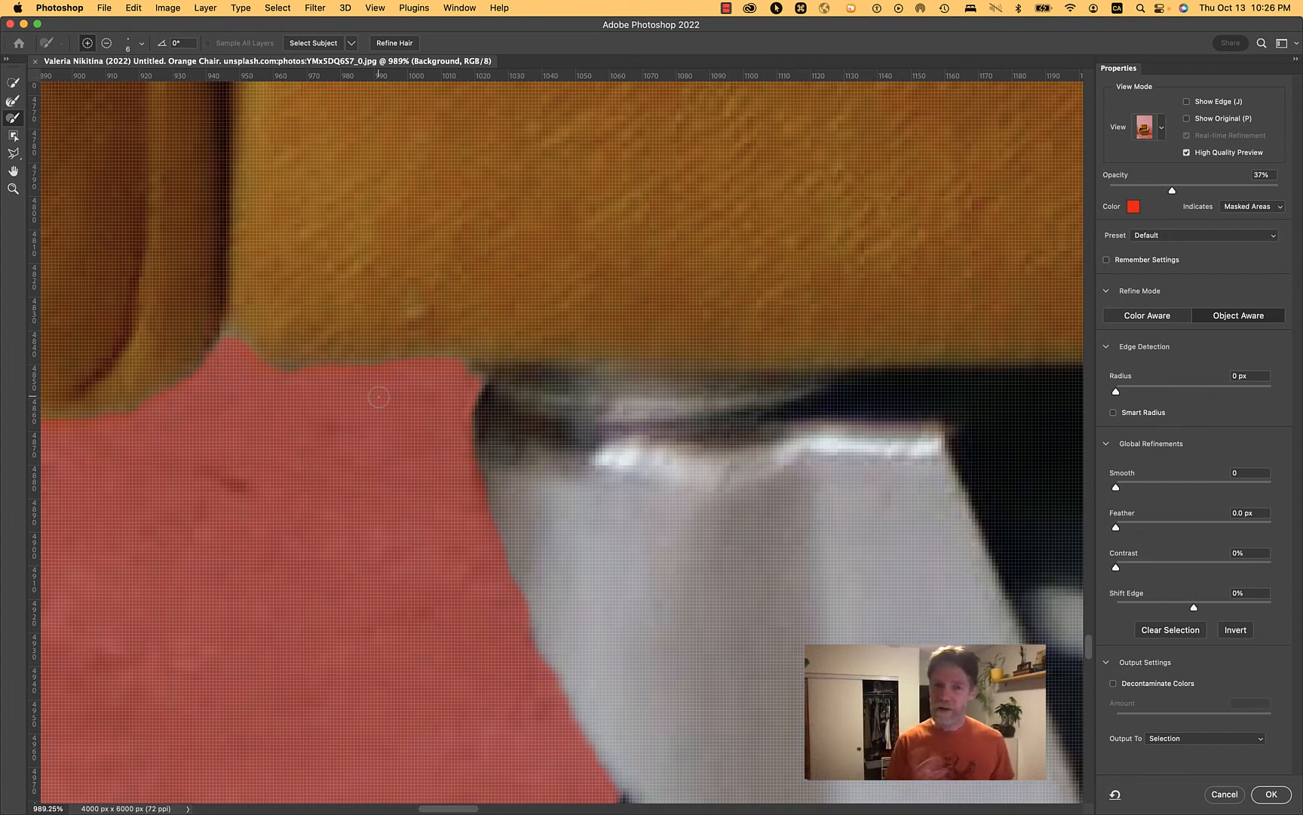
{"action": "key", "text": "alt"}
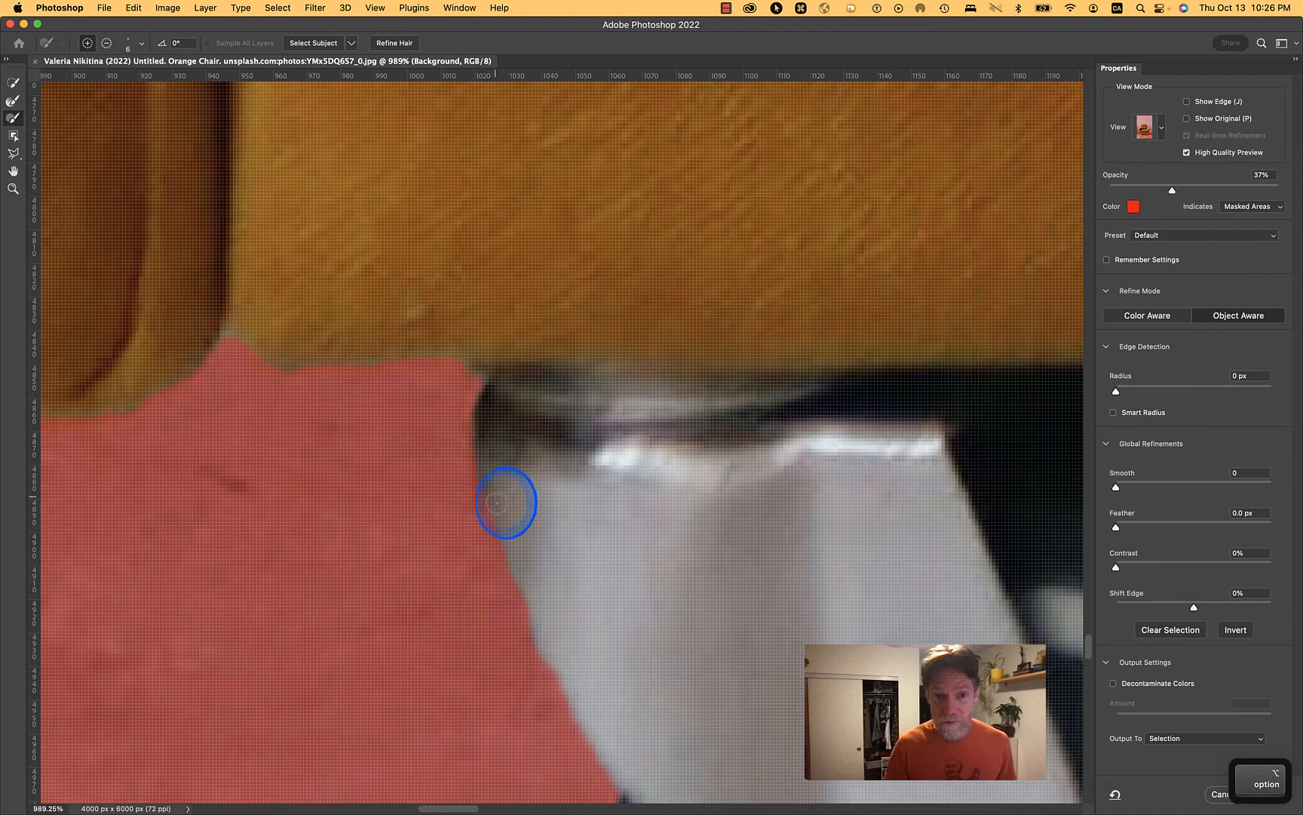
{"action": "mouse_move", "coordinate": [507, 522]}
{"action": "left_mouse_down"}
{"action": "mouse_move", "coordinate": [519, 548]}
{"action": "mouse_move", "coordinate": [501, 505]}
{"action": "mouse_move", "coordinate": [544, 637]}
{"action": "left_mouse_up"}
{"action": "key", "text": "super+z"}
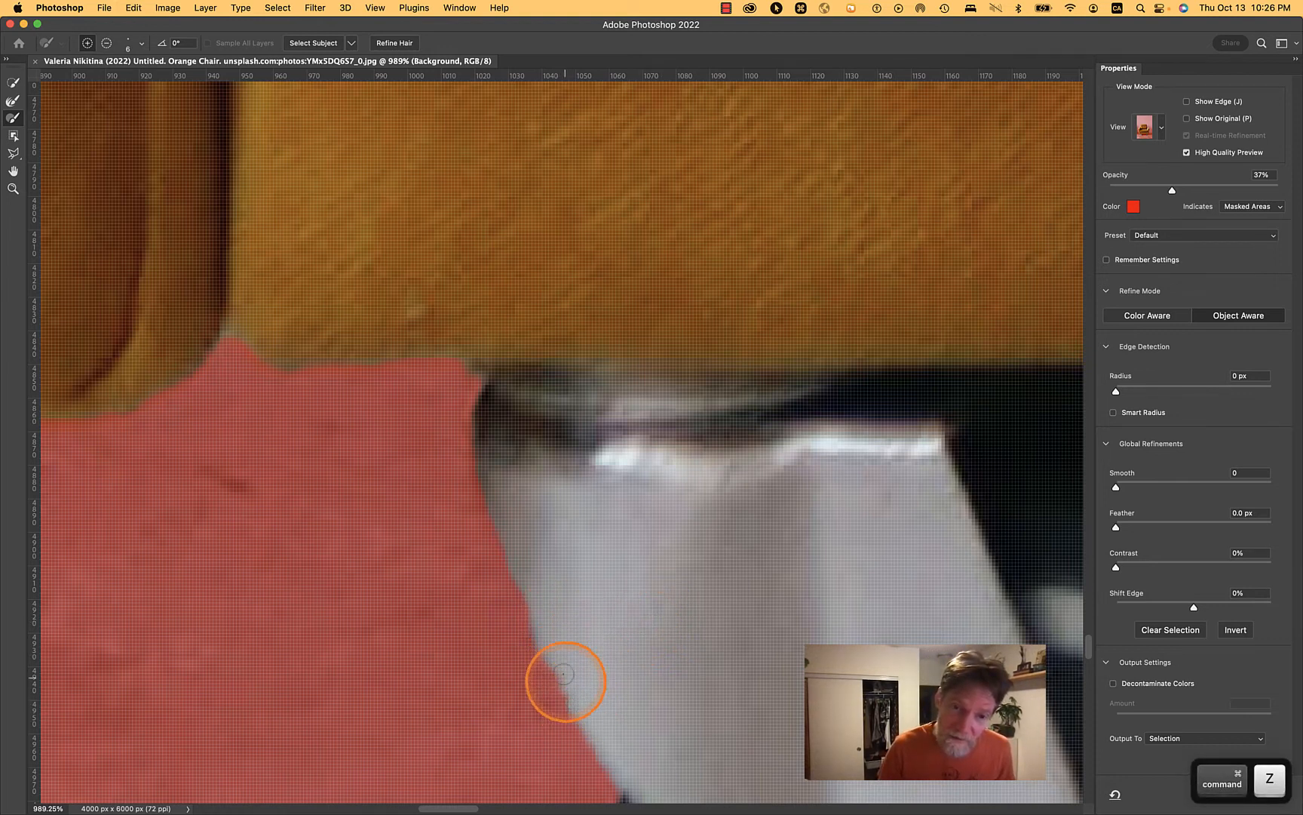
{"action": "key", "text": "shift"}
{"action": "left_click", "coordinate": [513, 522], "text": "shift"}
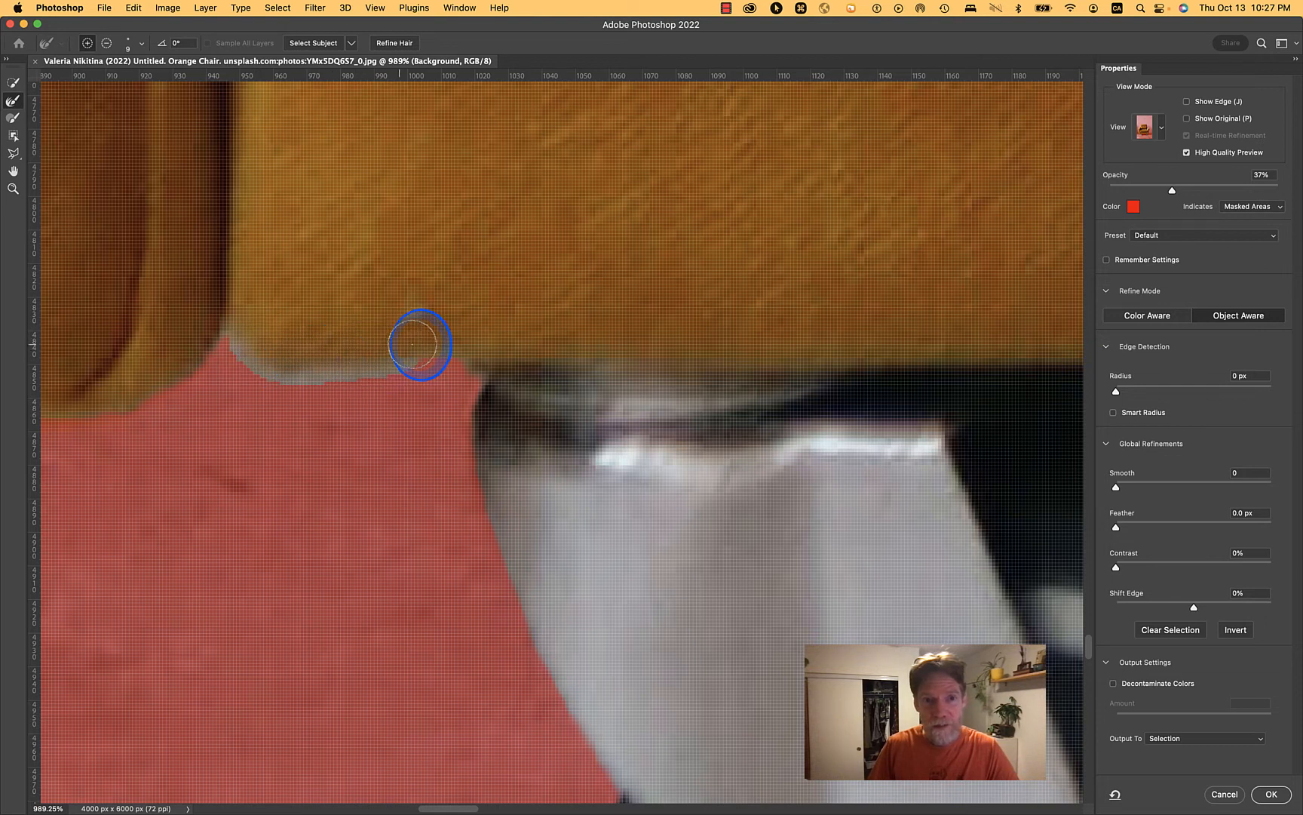
Refine the edge of the seat's underside left of the left wheel's bracket with the Refine Edge brush at 9 px.
{"action": "left_click", "coordinate": [453, 344]}
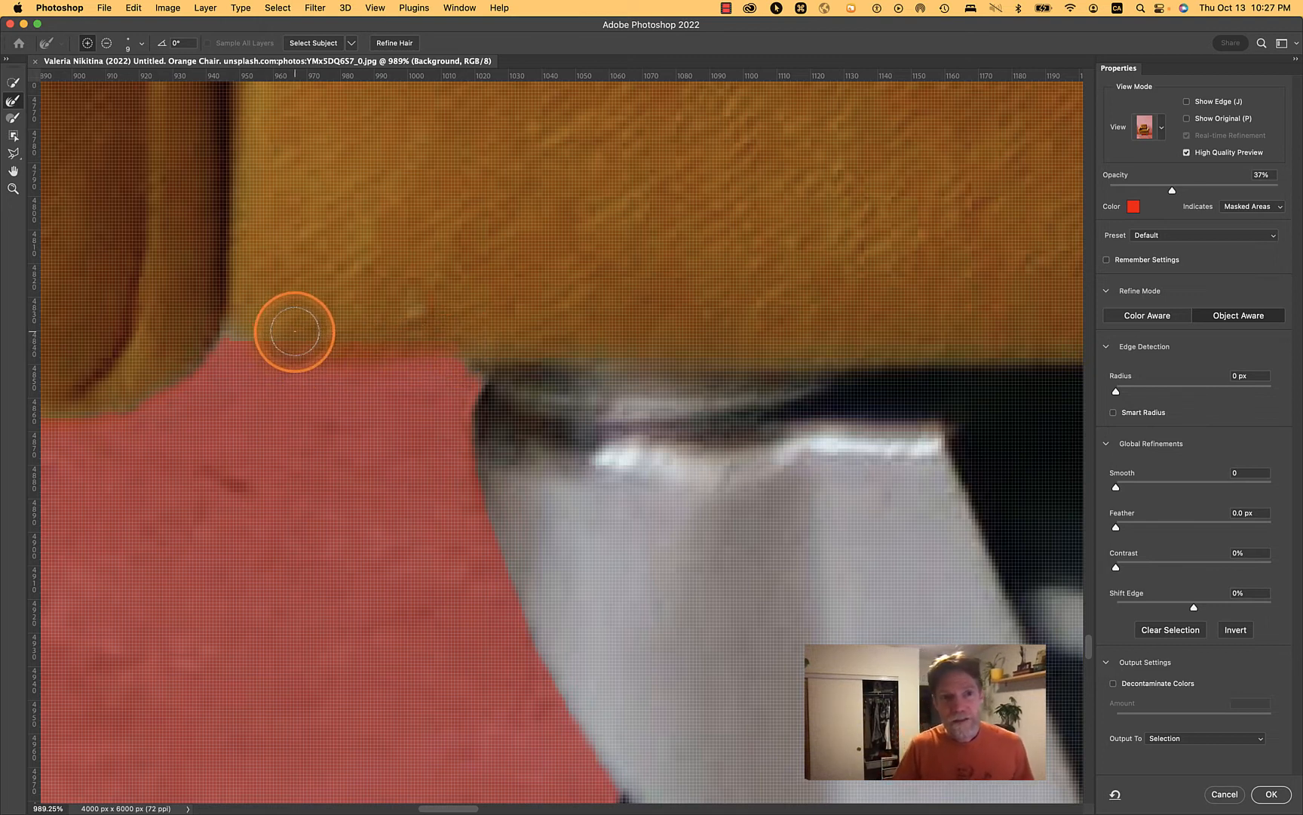
{"action": "left_click_drag", "start_coordinate": [289, 337], "coordinate": [309, 338]}
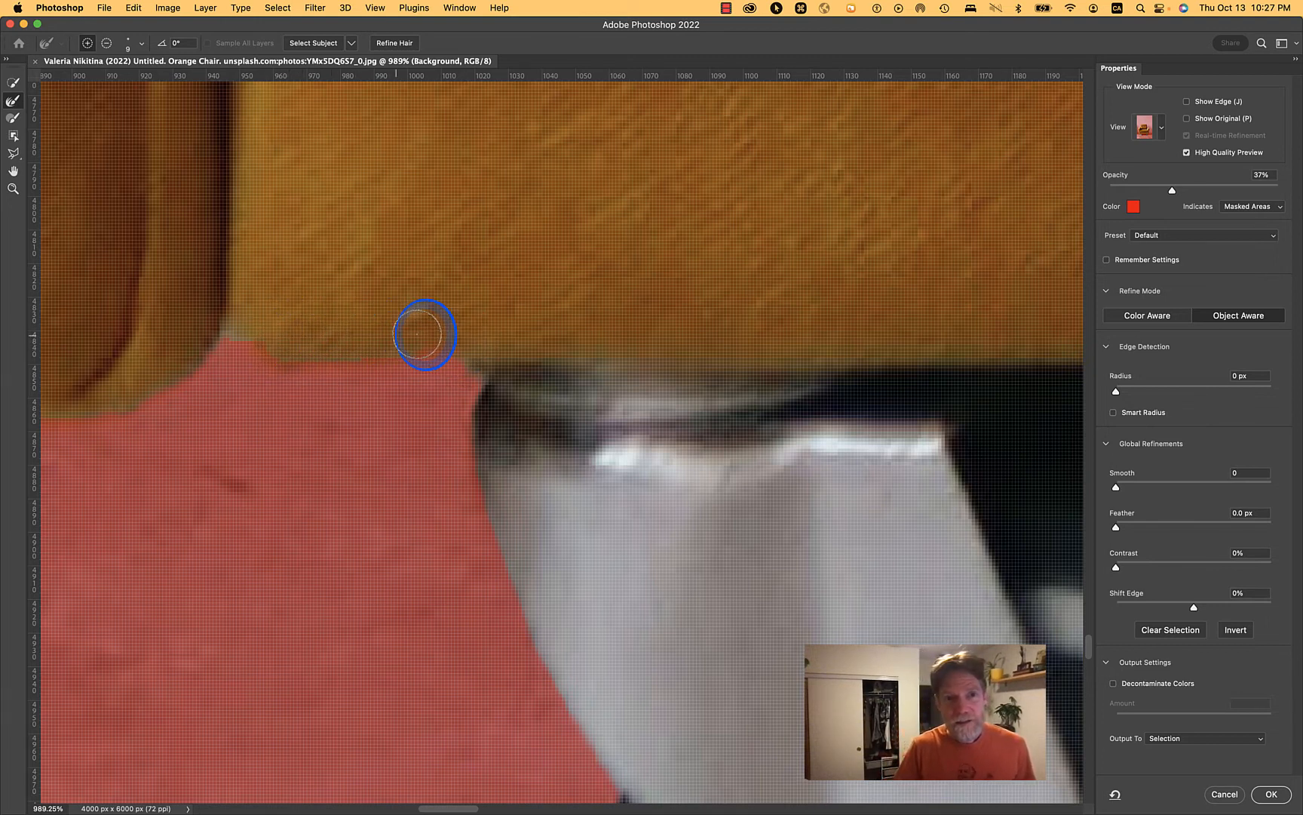
{"action": "left_click", "coordinate": [478, 331]}
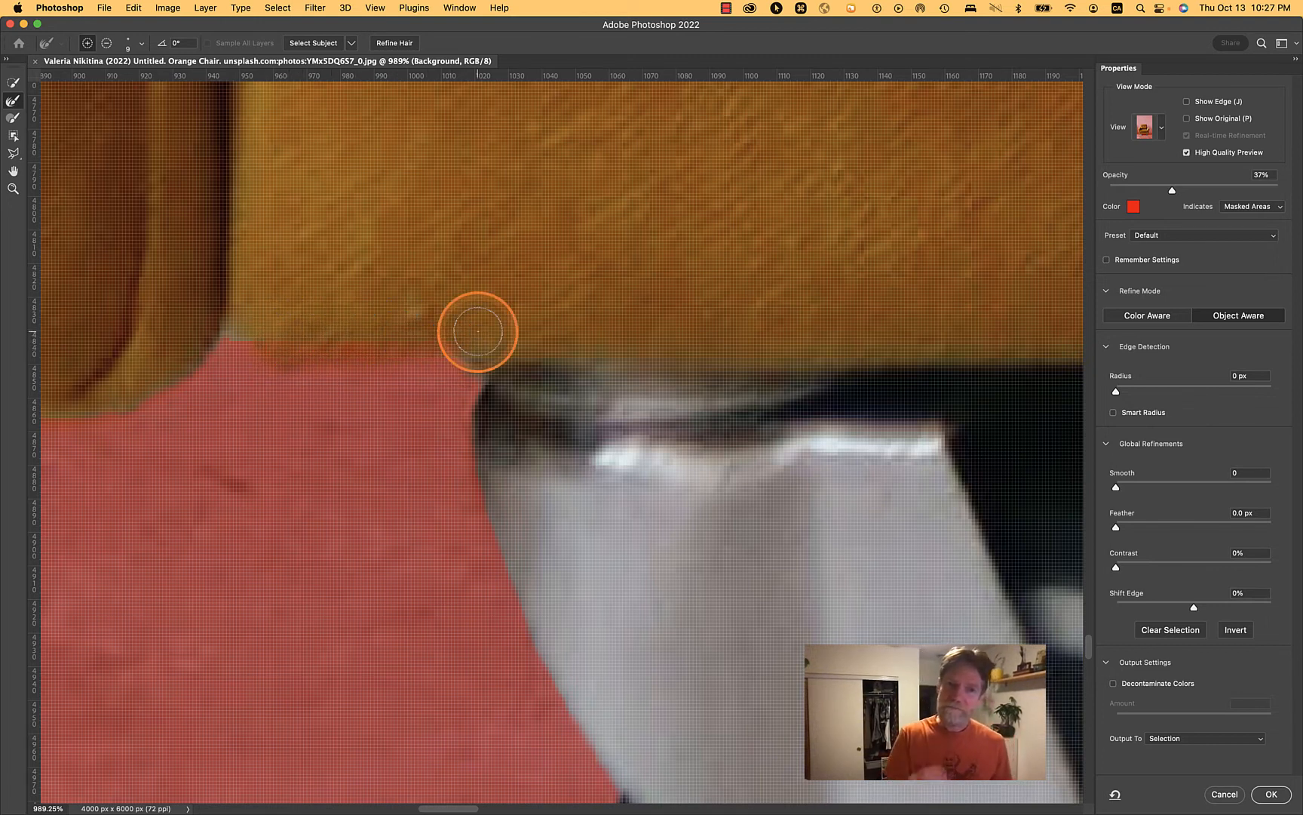
{"action": "key", "text": "alt"}
{"action": "left_click_drag", "start_coordinate": [479, 332], "coordinate": [461, 332]}
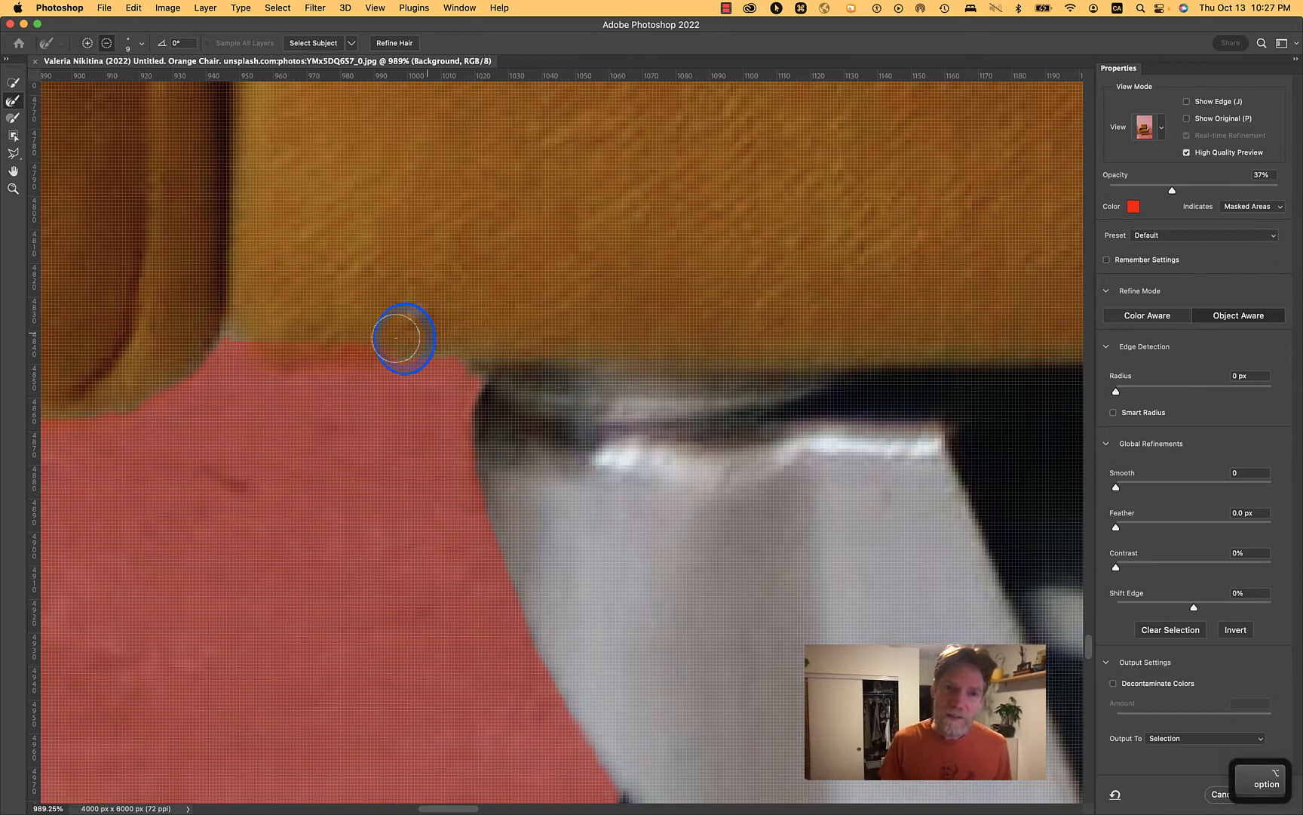
{"action": "left_click_drag", "start_coordinate": [275, 324], "coordinate": [274, 320]}
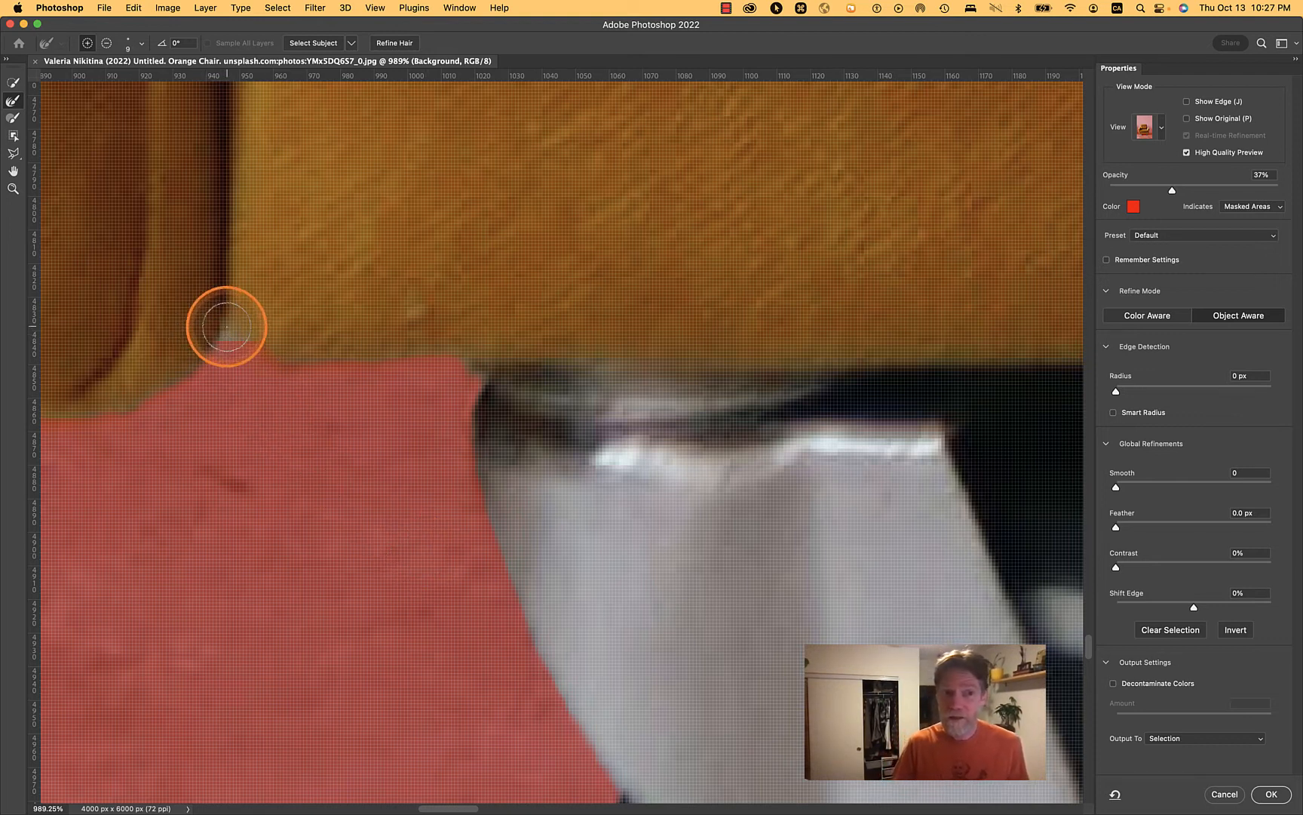
Clean up the mask in the small notch where the left armrest meets the seat base.
{"action": "key", "text": "alt"}
{"action": "left_click_drag", "start_coordinate": [230, 323], "coordinate": [233, 355]}
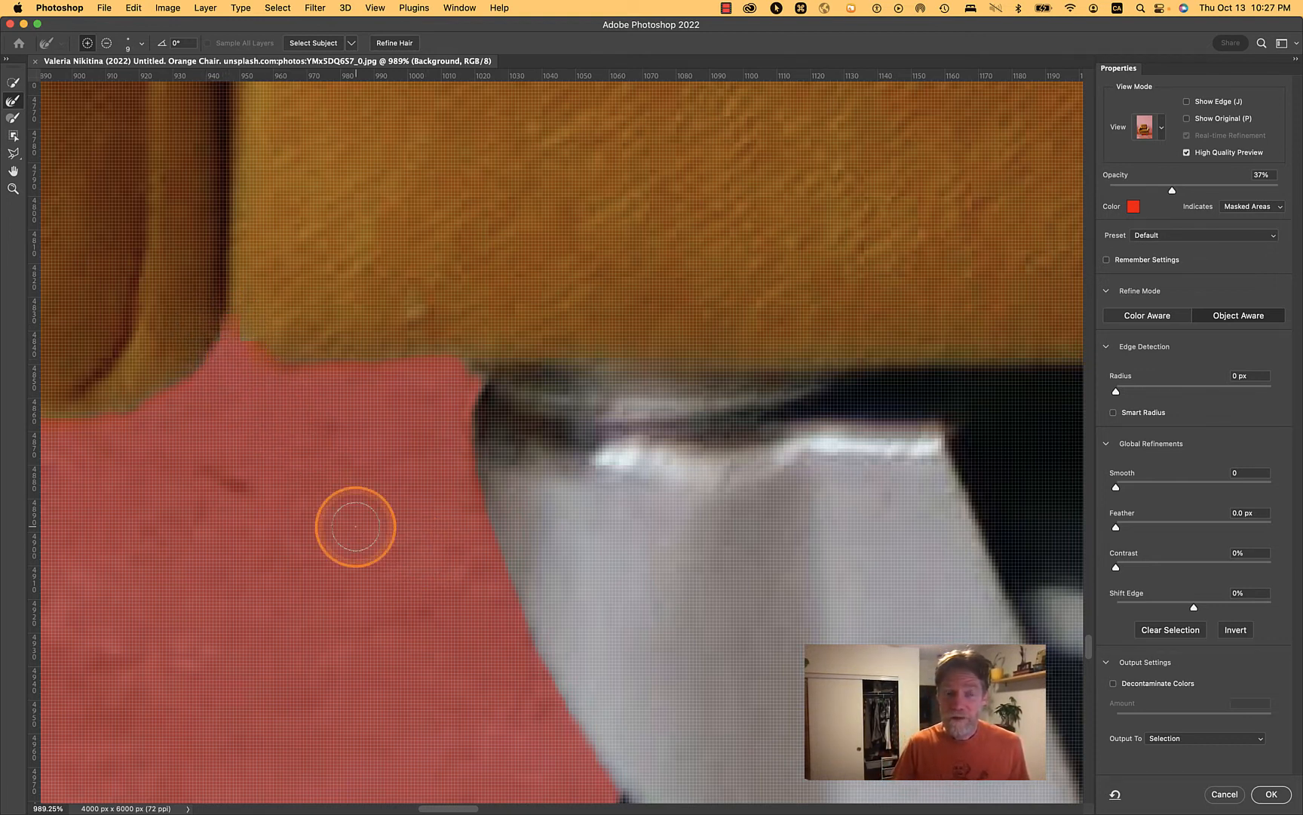
{"action": "key", "text": "alt"}
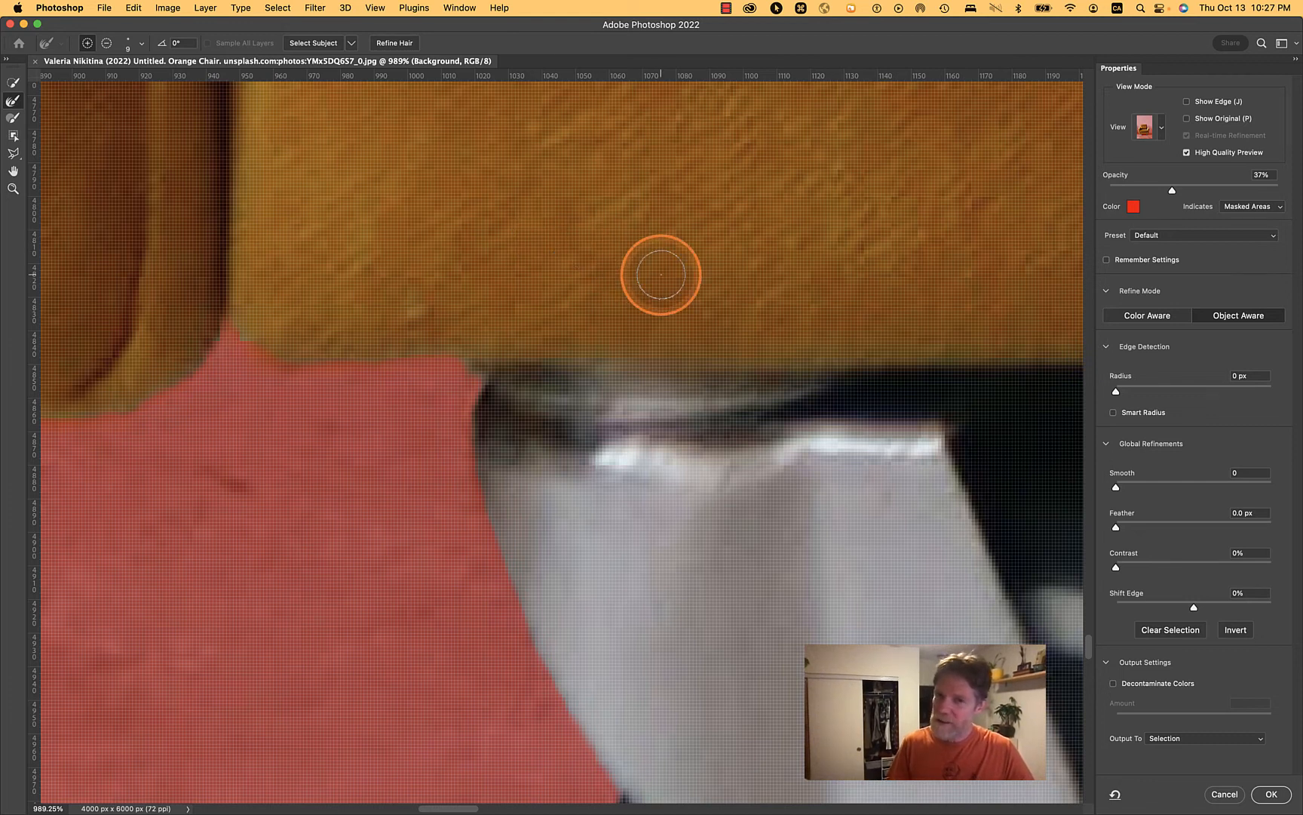
Brush the masked dark corner and upper left edge of the right wheel's bracket back into the selection at 6 px.
{"action": "key", "text": "space"}
{"action": "left_click_drag", "start_coordinate": [663, 276], "coordinate": [229, 243]}
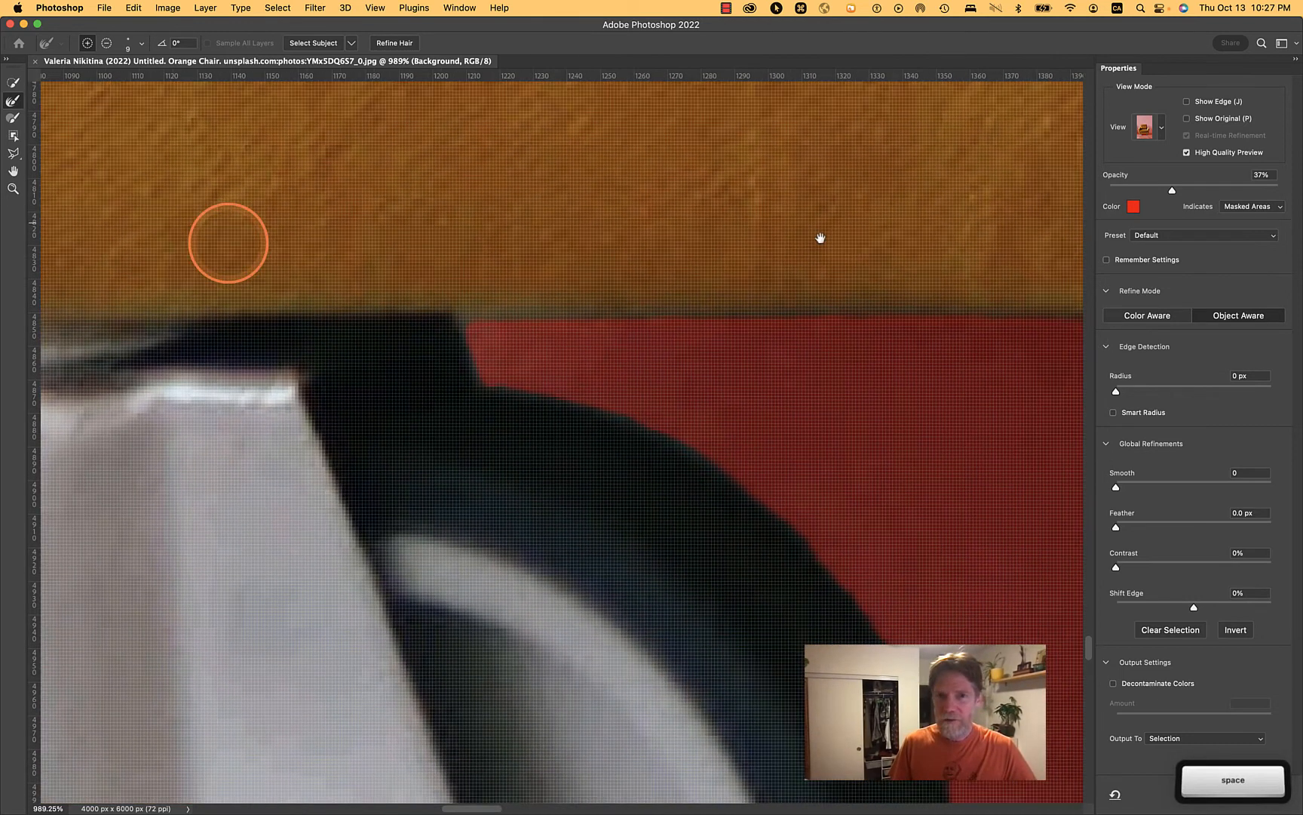
{"action": "left_click_drag", "start_coordinate": [856, 238], "coordinate": [249, 238]}
{"action": "left_click_drag", "start_coordinate": [769, 240], "coordinate": [249, 233]}
{"action": "left_click_drag", "start_coordinate": [792, 236], "coordinate": [479, 230]}
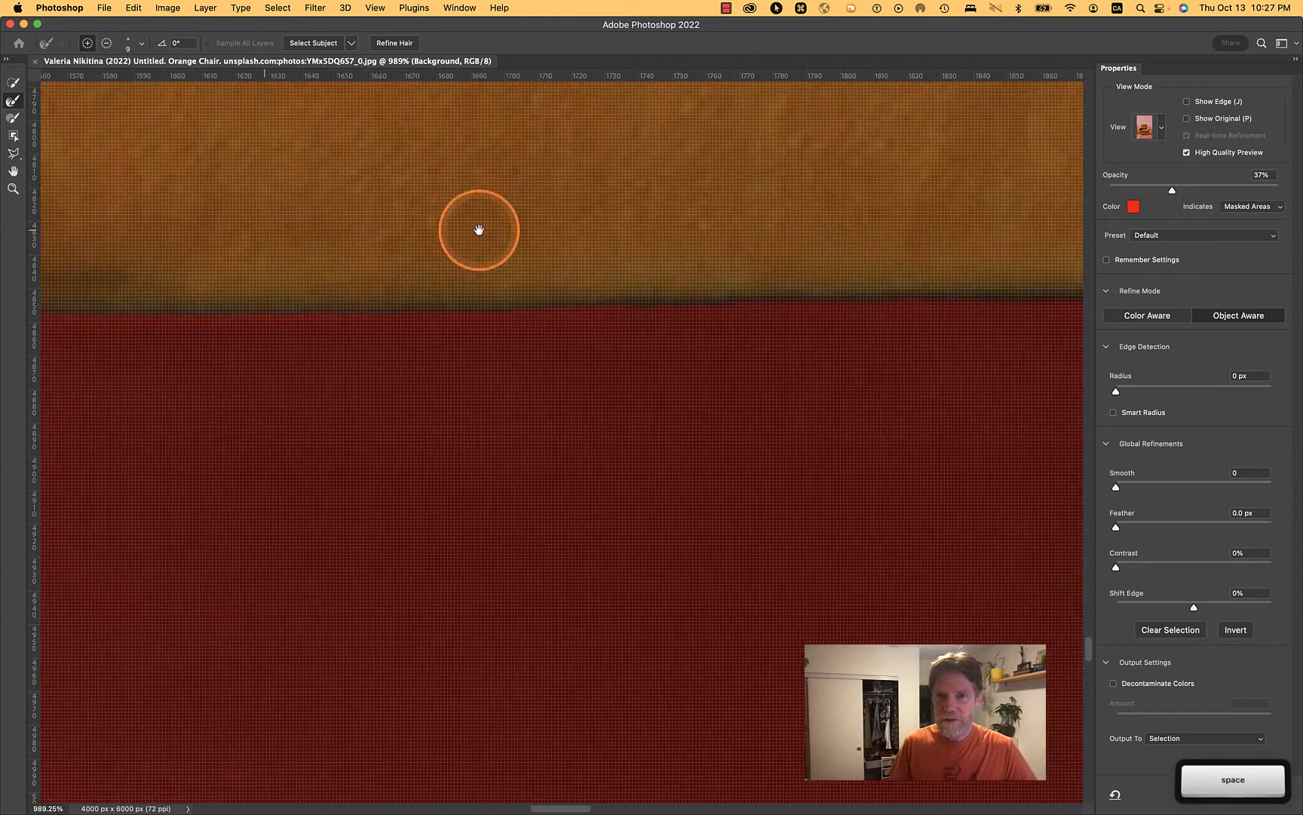
{"action": "left_click_drag", "start_coordinate": [807, 251], "coordinate": [339, 255]}
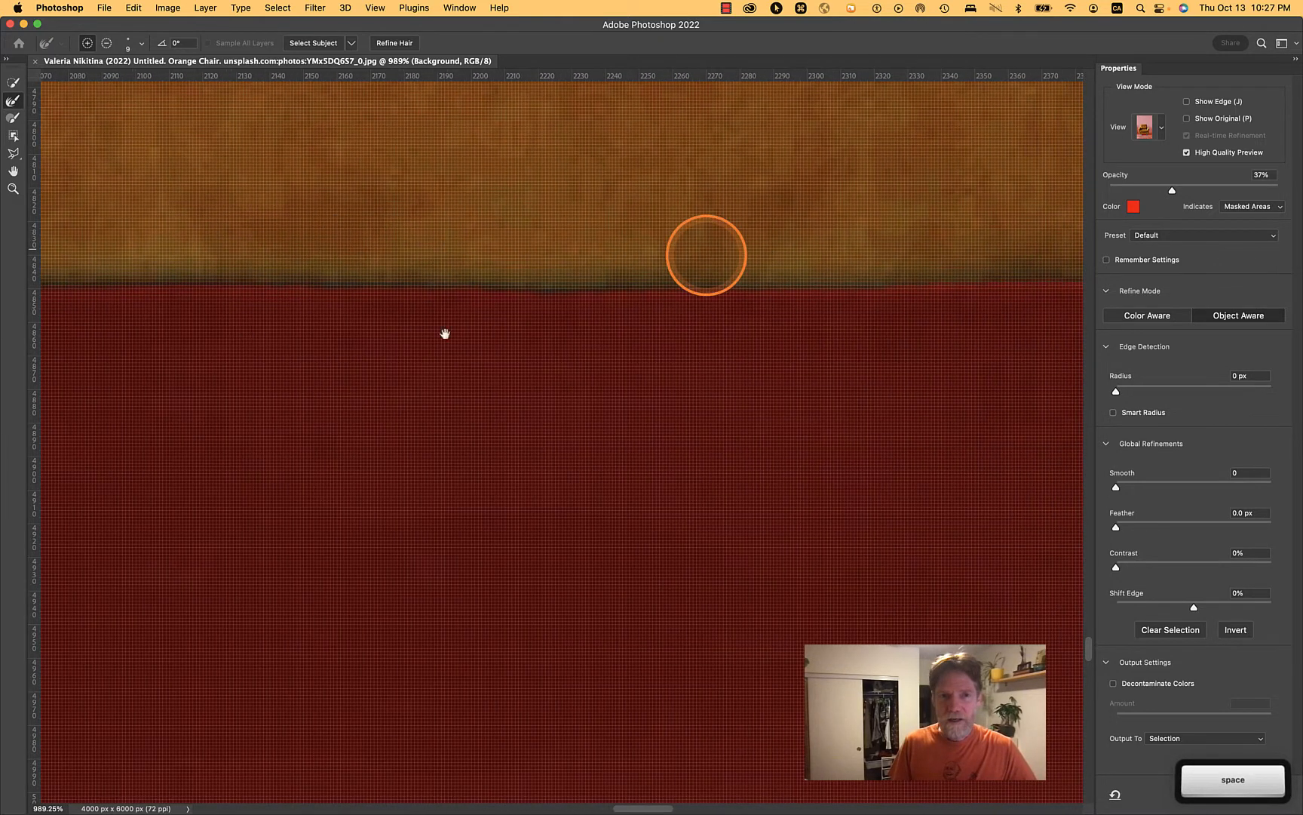
{"action": "mouse_move", "coordinate": [868, 330]}
{"action": "left_mouse_down"}
{"action": "mouse_move", "coordinate": [727, 320]}
{"action": "mouse_move", "coordinate": [816, 306]}
{"action": "left_mouse_up"}
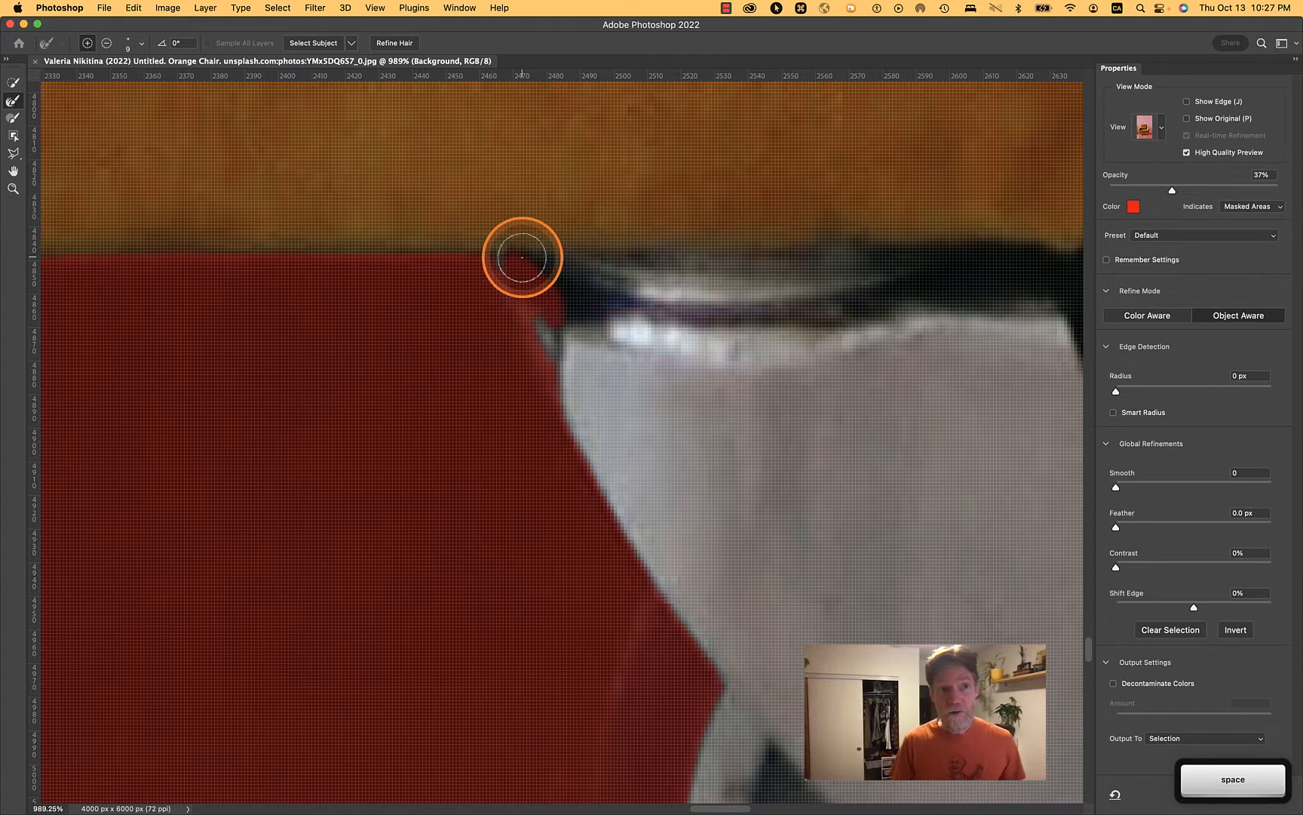
{"action": "left_click", "coordinate": [14, 119]}
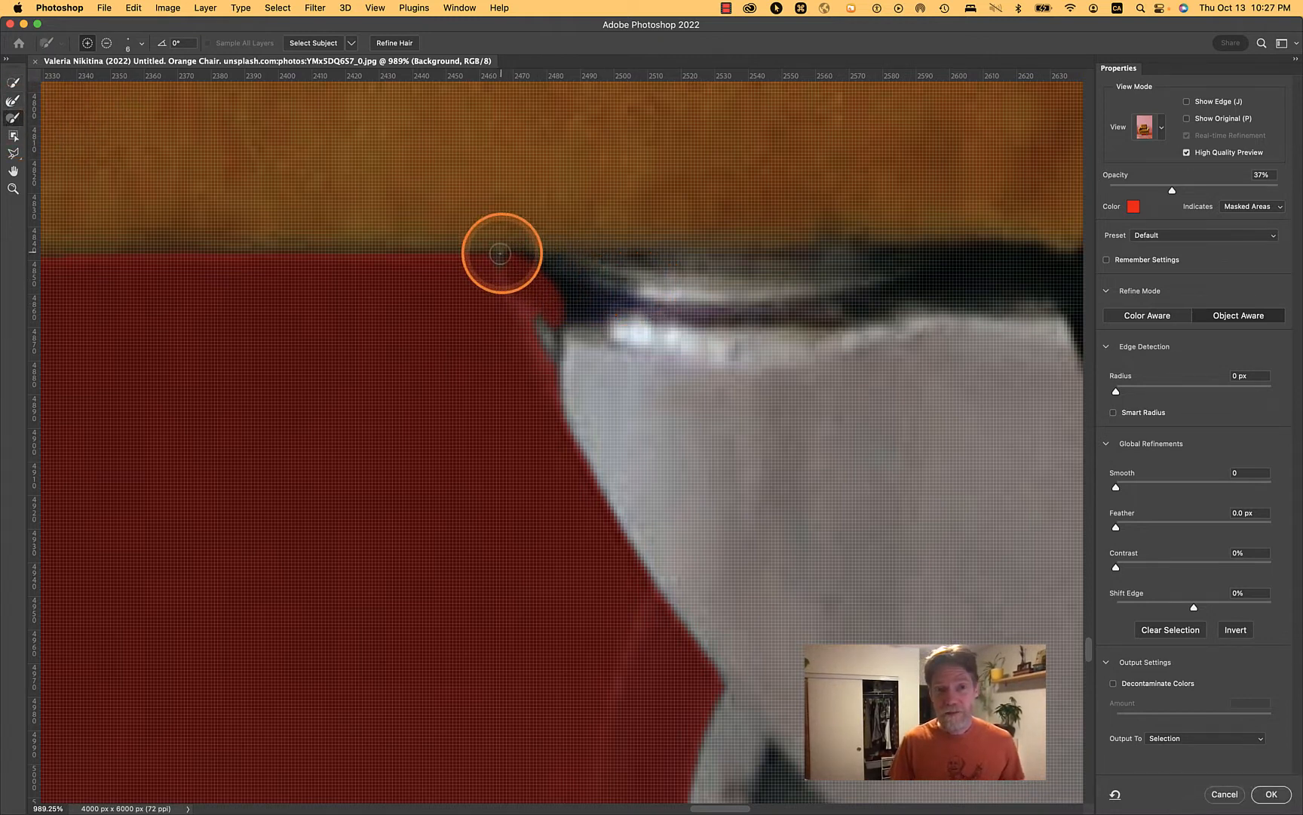
{"action": "left_click_drag", "start_coordinate": [500, 253], "coordinate": [504, 255]}
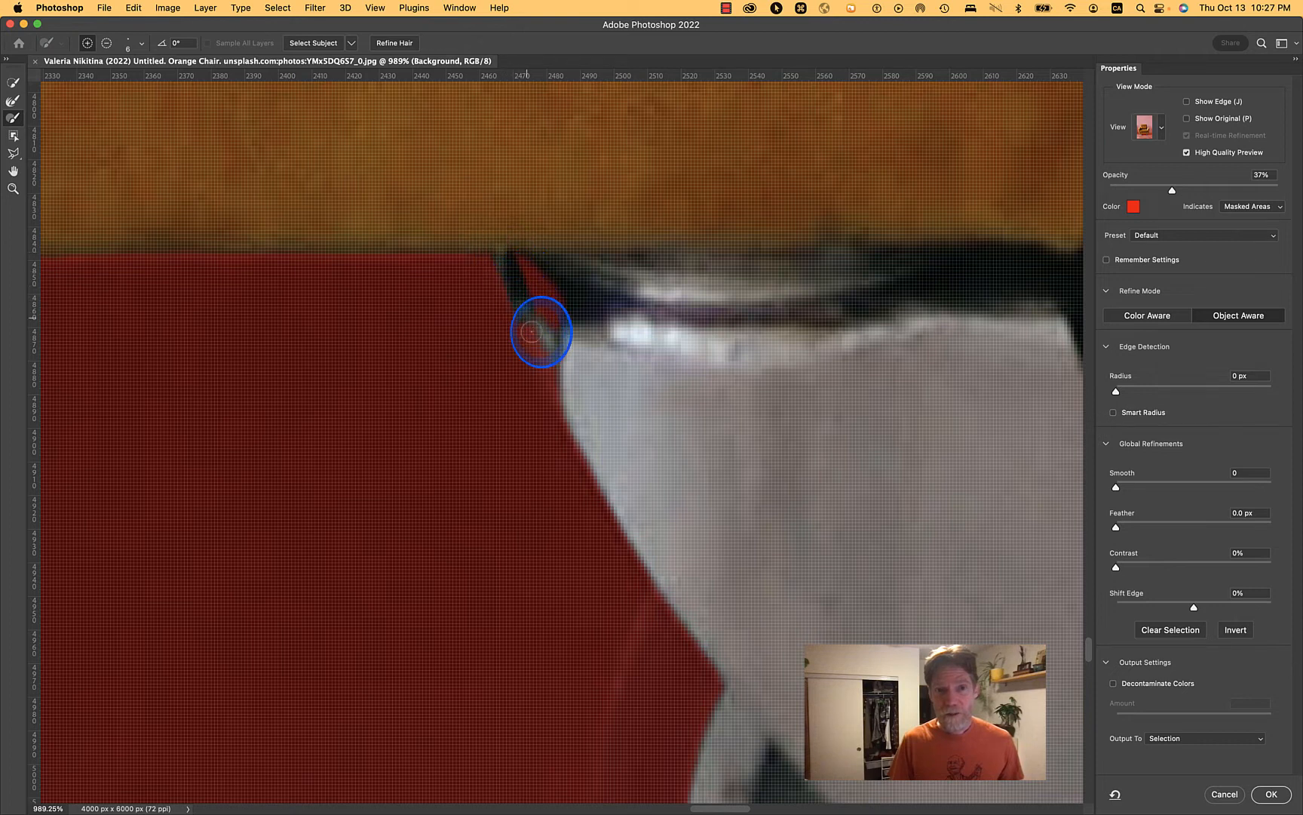
{"action": "mouse_move", "coordinate": [544, 371]}
{"action": "left_mouse_down"}
{"action": "mouse_move", "coordinate": [558, 402]}
{"action": "mouse_move", "coordinate": [526, 259]}
{"action": "mouse_move", "coordinate": [560, 305]}
{"action": "mouse_move", "coordinate": [529, 295]}
{"action": "left_mouse_up"}
Mask out the gaps between the right wheel's tire and the underside of the seat and armrest.
{"action": "scroll", "coordinate": [758, 438], "scroll_direction": "down", "scroll_amount": 6}
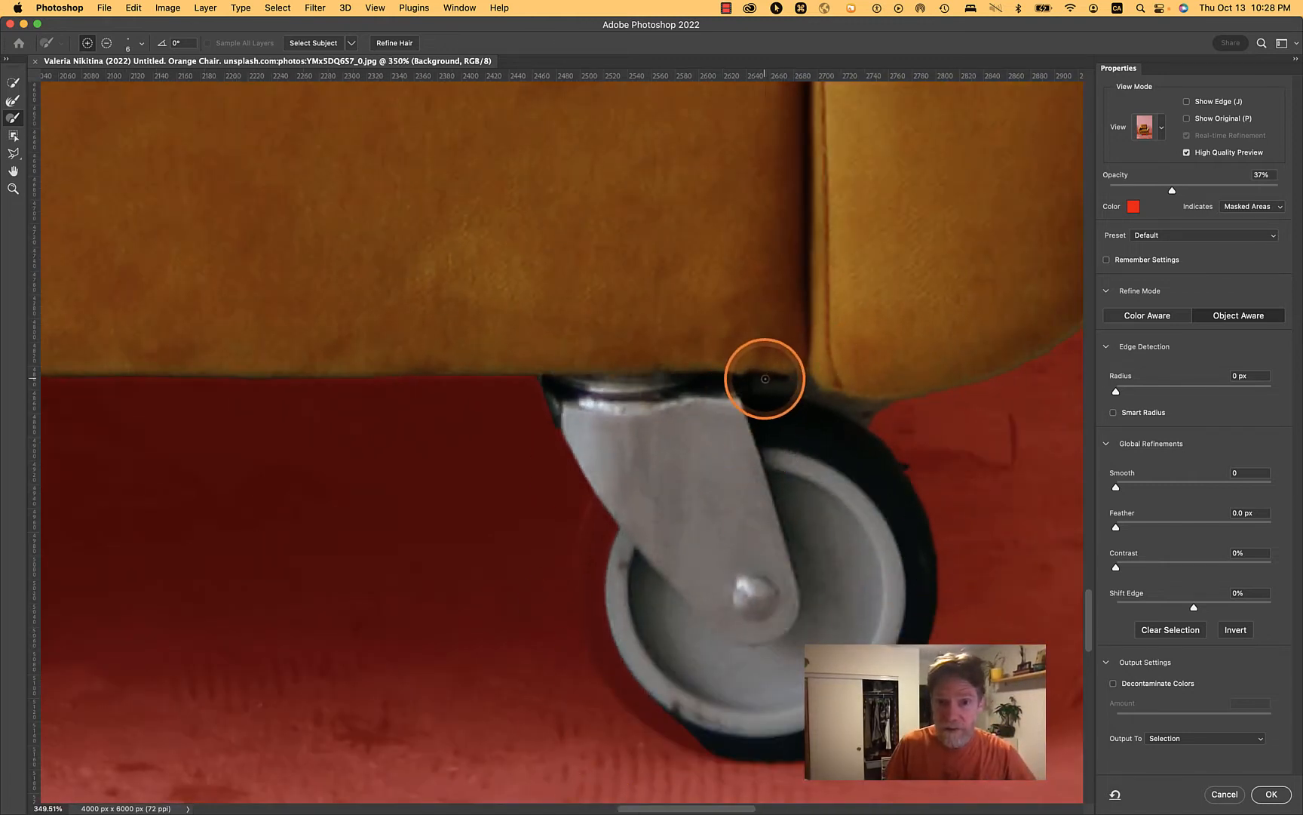
{"action": "mouse_move", "coordinate": [759, 383]}
{"action": "left_mouse_down"}
{"action": "mouse_move", "coordinate": [804, 387]}
{"action": "mouse_move", "coordinate": [760, 385]}
{"action": "mouse_move", "coordinate": [802, 390]}
{"action": "mouse_move", "coordinate": [763, 387]}
{"action": "left_mouse_up"}
{"action": "key", "text": "alt"}
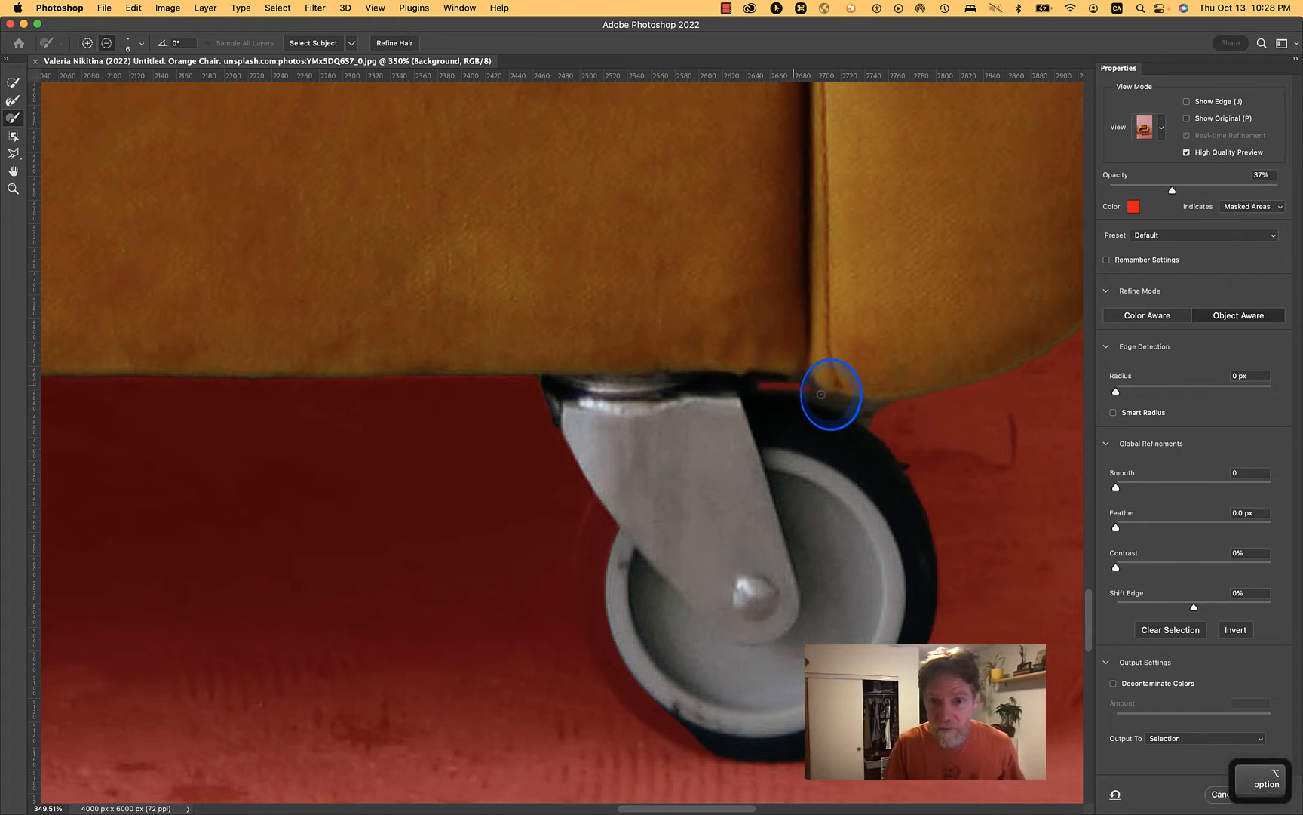
{"action": "left_click_drag", "start_coordinate": [862, 404], "coordinate": [892, 406]}
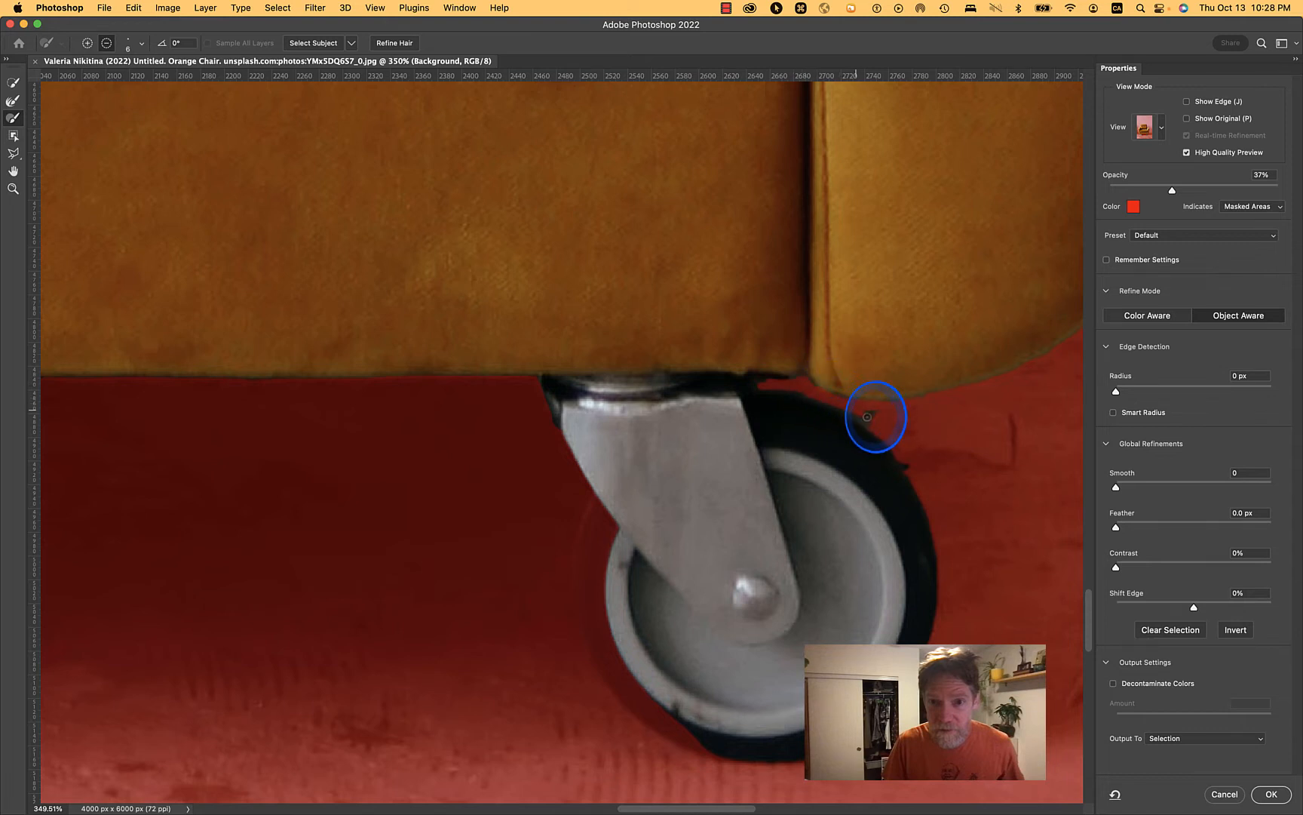
{"action": "left_click_drag", "start_coordinate": [882, 423], "coordinate": [865, 410]}
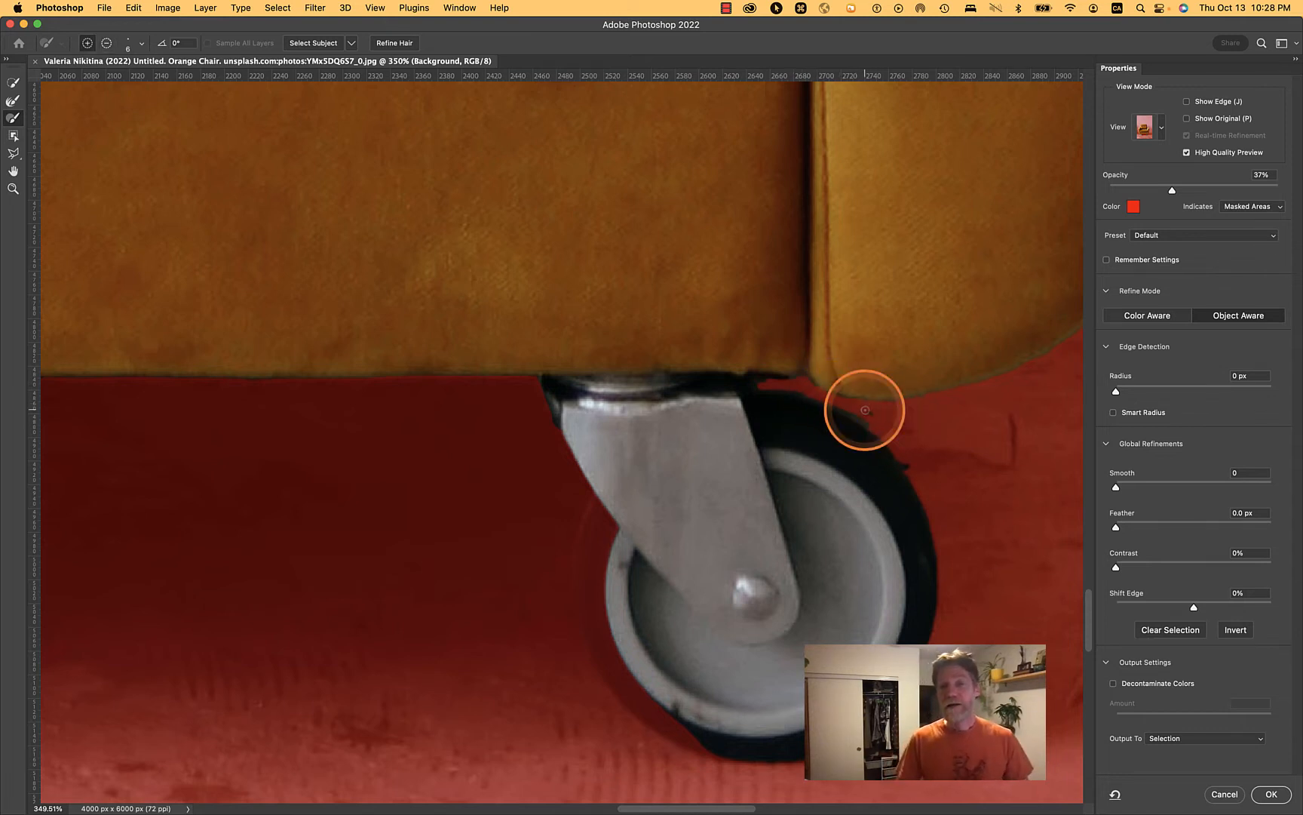
Output the refined chair selection as a layer mask.
{"action": "scroll", "coordinate": [865, 410], "scroll_direction": "down", "scroll_amount": 5}
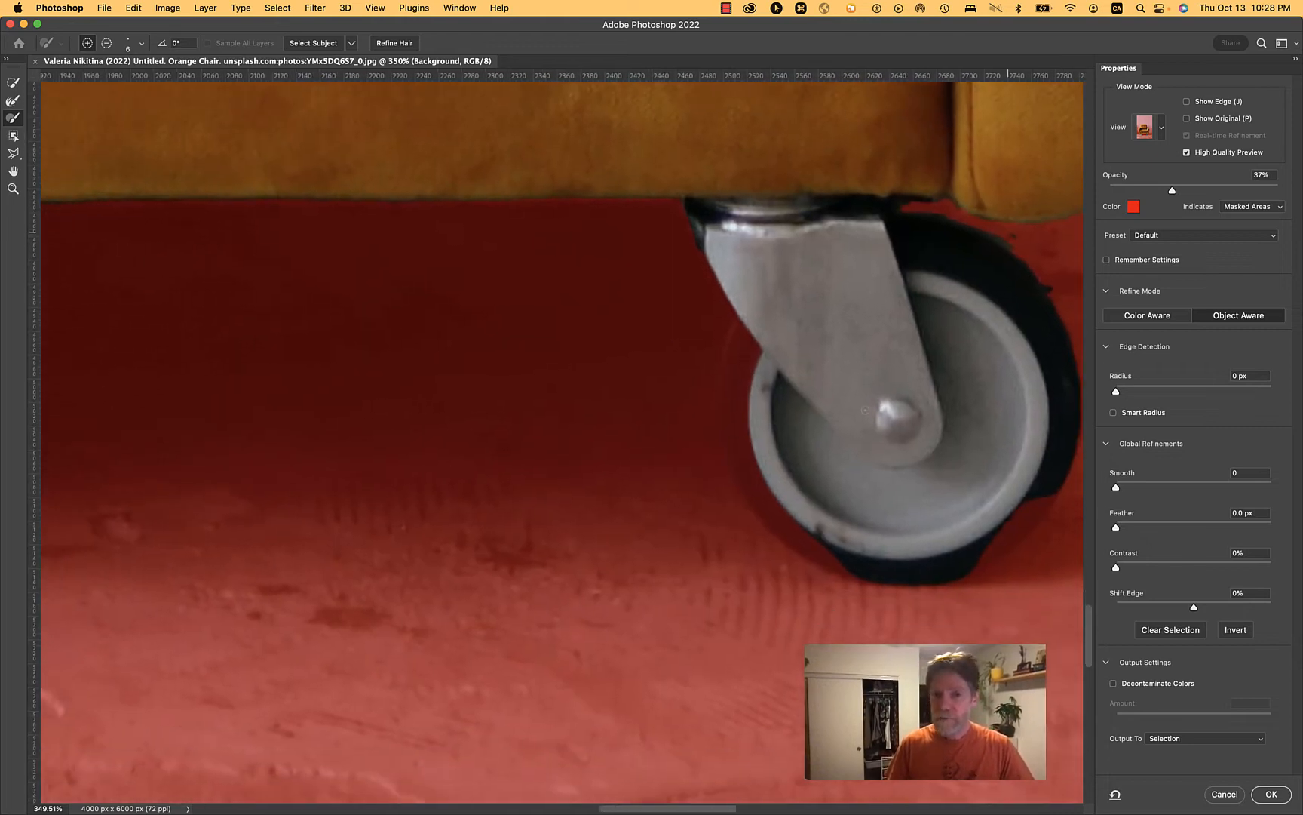
{"action": "scroll", "coordinate": [865, 410], "scroll_direction": "down", "scroll_amount": 10}
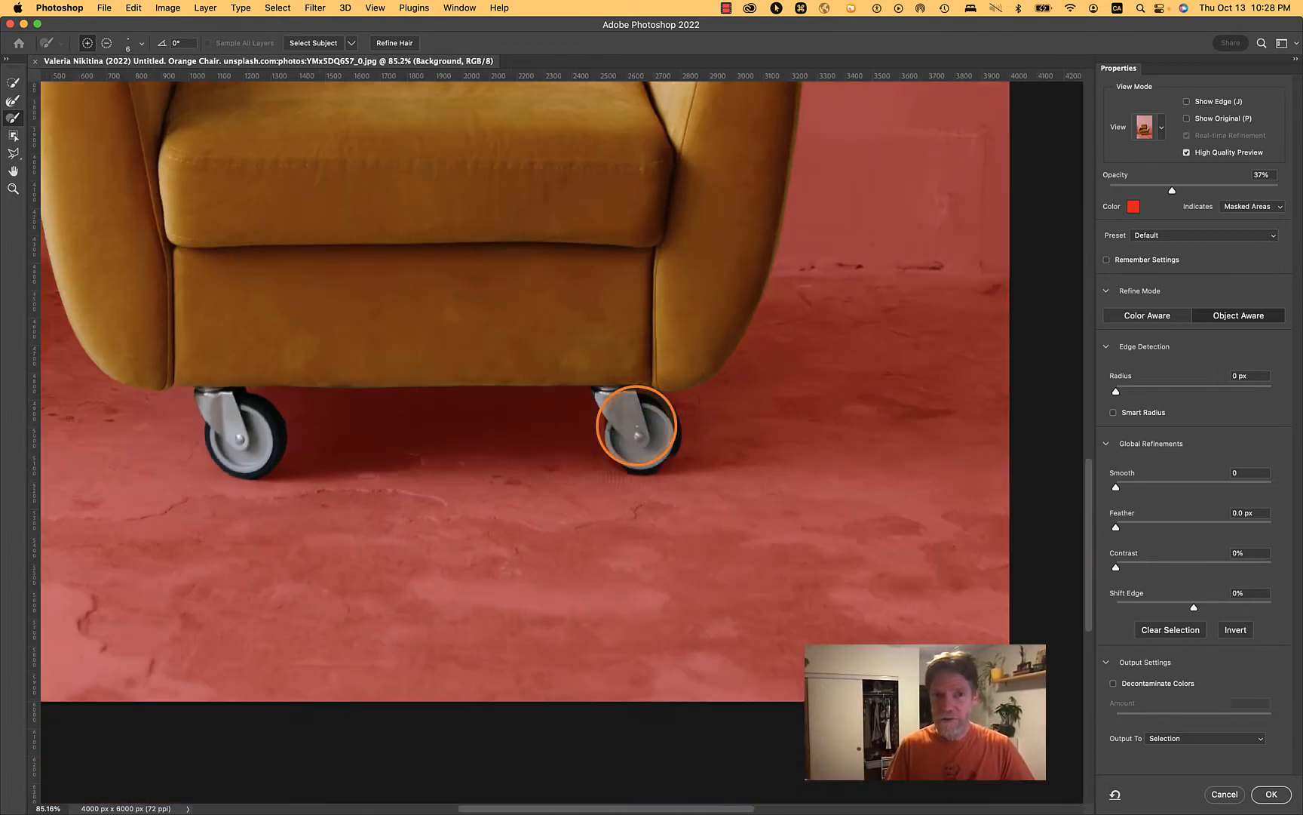
{"action": "left_click", "coordinate": [1193, 739]}
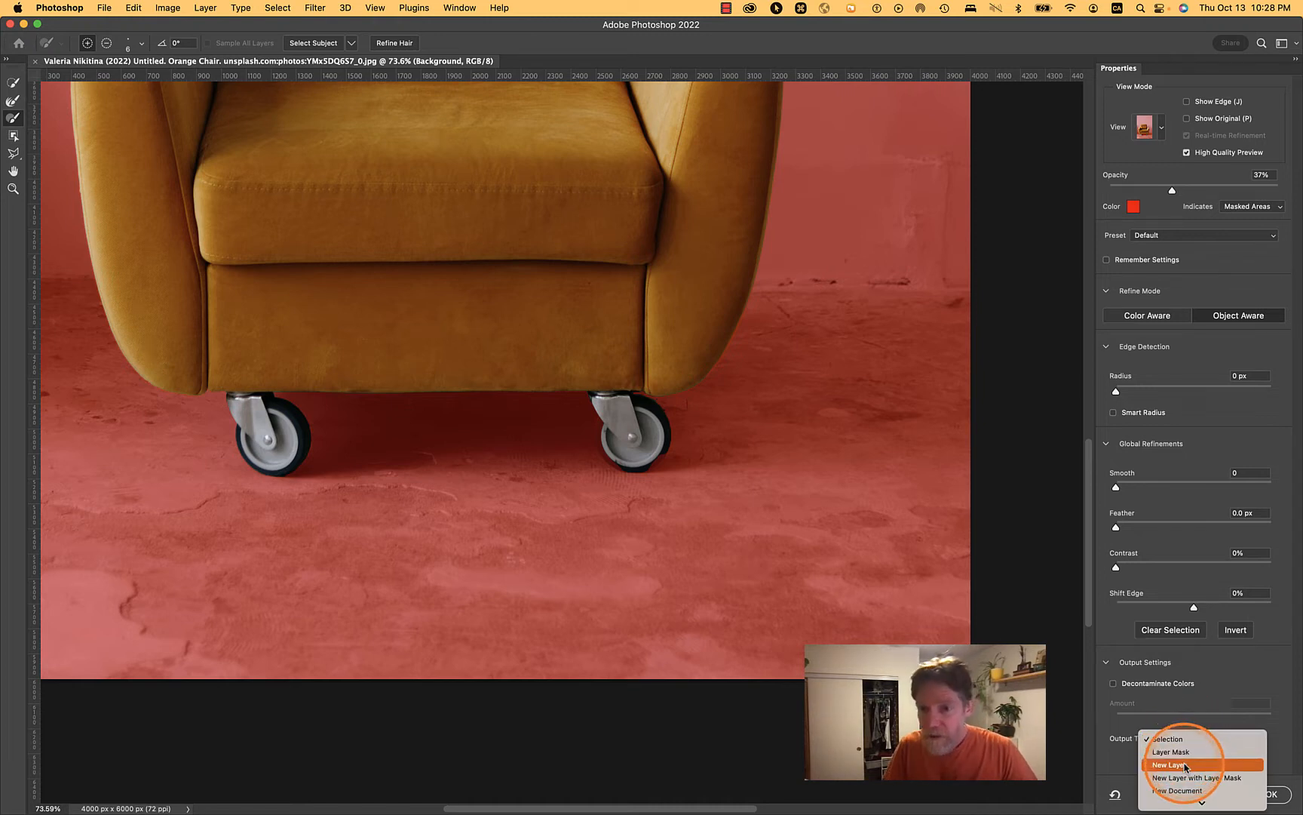
{"action": "left_click", "coordinate": [1186, 752]}
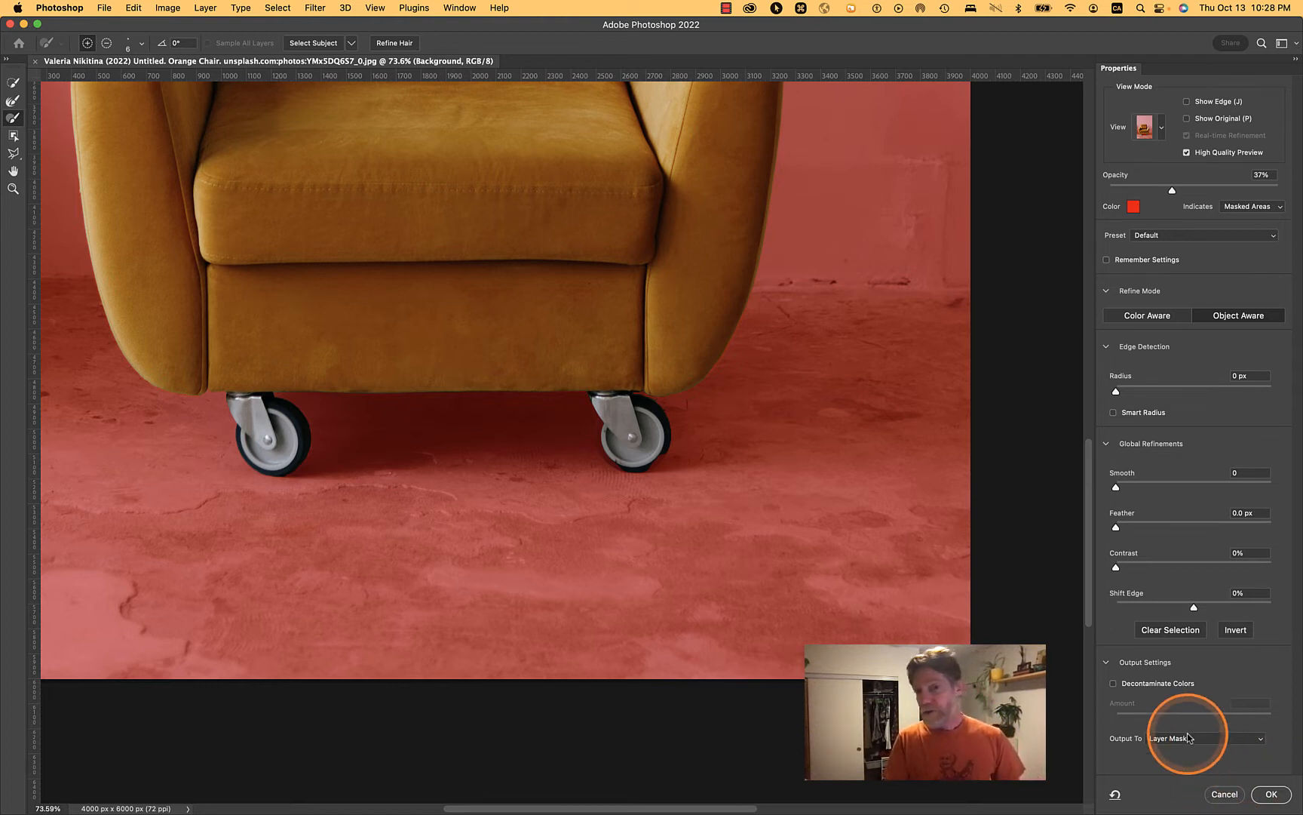
{"action": "left_click", "coordinate": [1272, 794]}
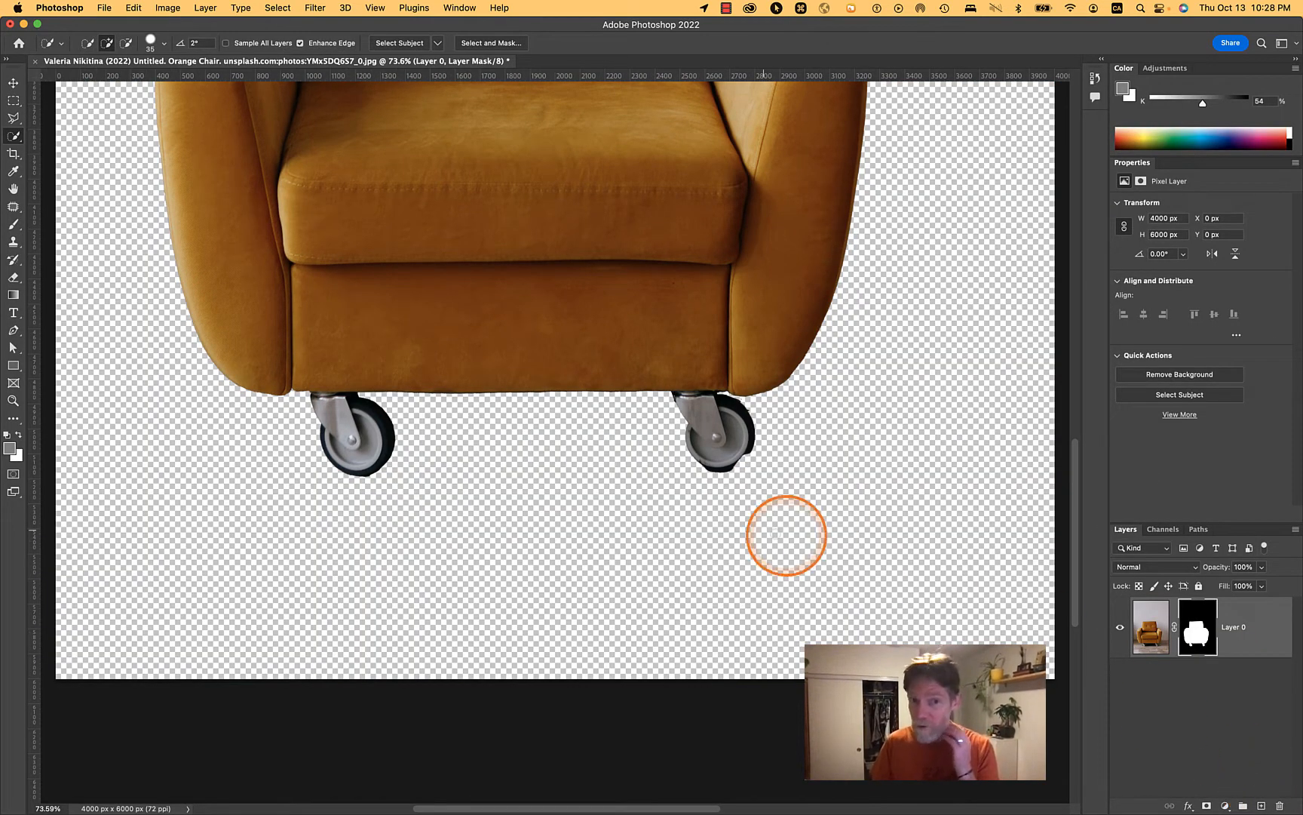
Examine the cut-out chair and its wheels against the transparent background.
{"action": "scroll", "coordinate": [692, 523], "scroll_direction": "down", "scroll_amount": 3}
{"action": "scroll", "coordinate": [647, 176], "scroll_direction": "up", "scroll_amount": 3}
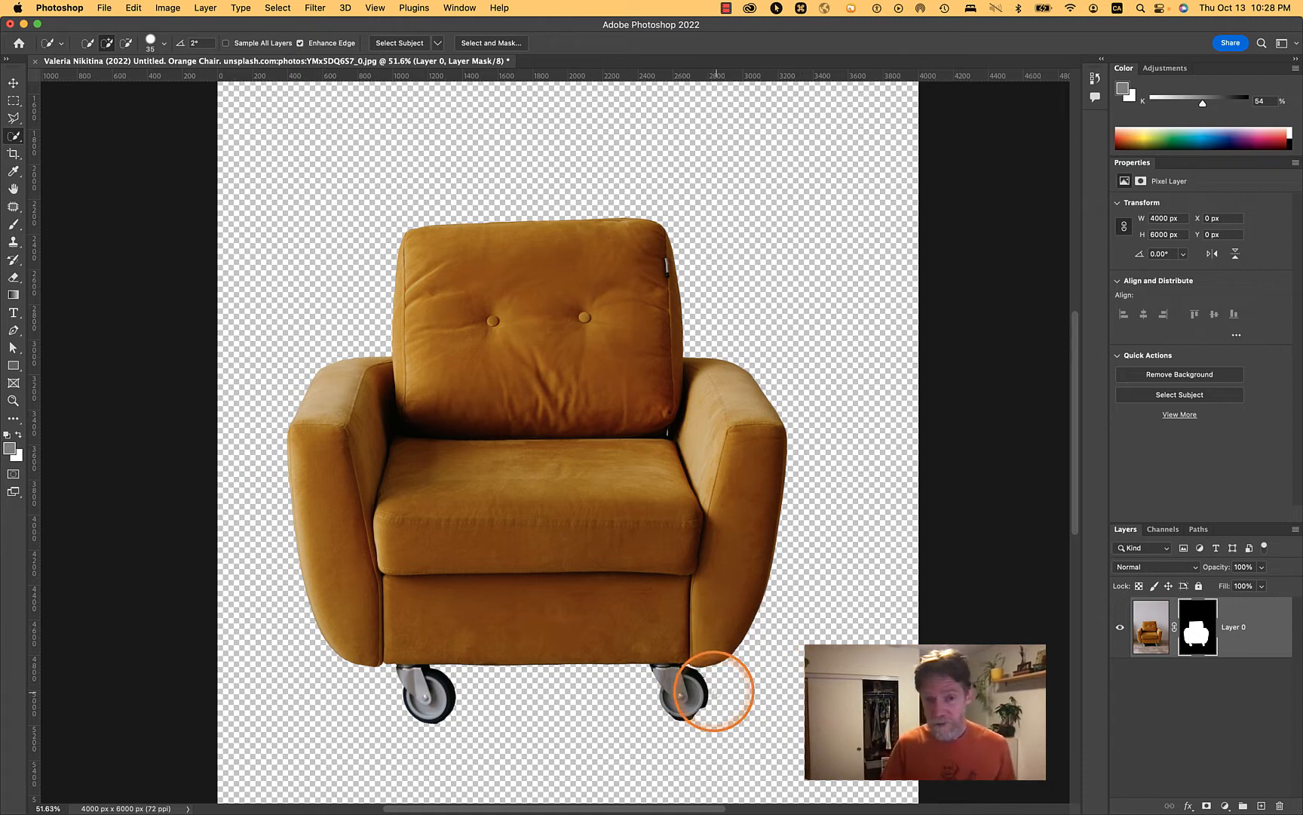
{"action": "key", "text": "super+plus"}
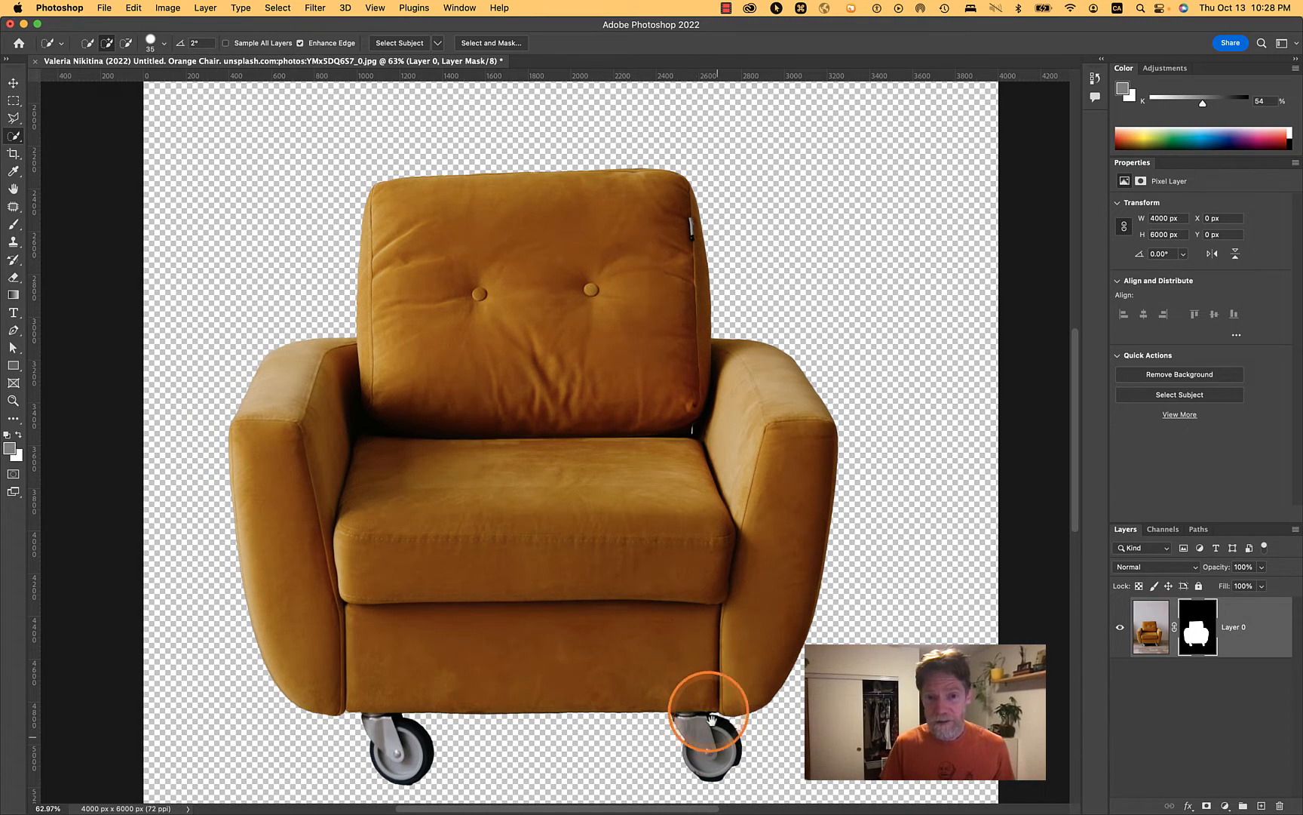
Save the document as a Photoshop PSD in the Images folder with " 2" appended to the file name, keeping Maximize Compatibility on.
{"action": "key", "text": "space"}
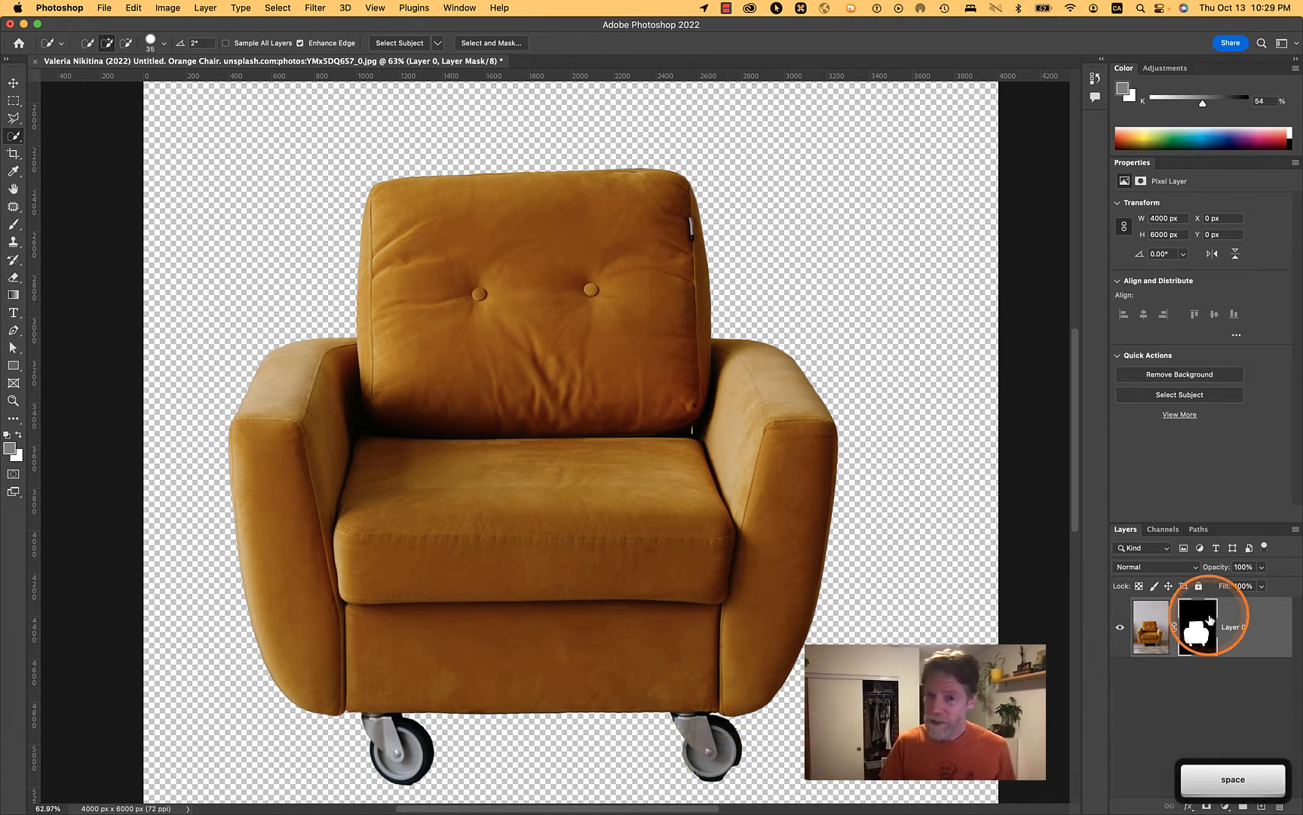
{"action": "right_click", "coordinate": [1210, 618]}
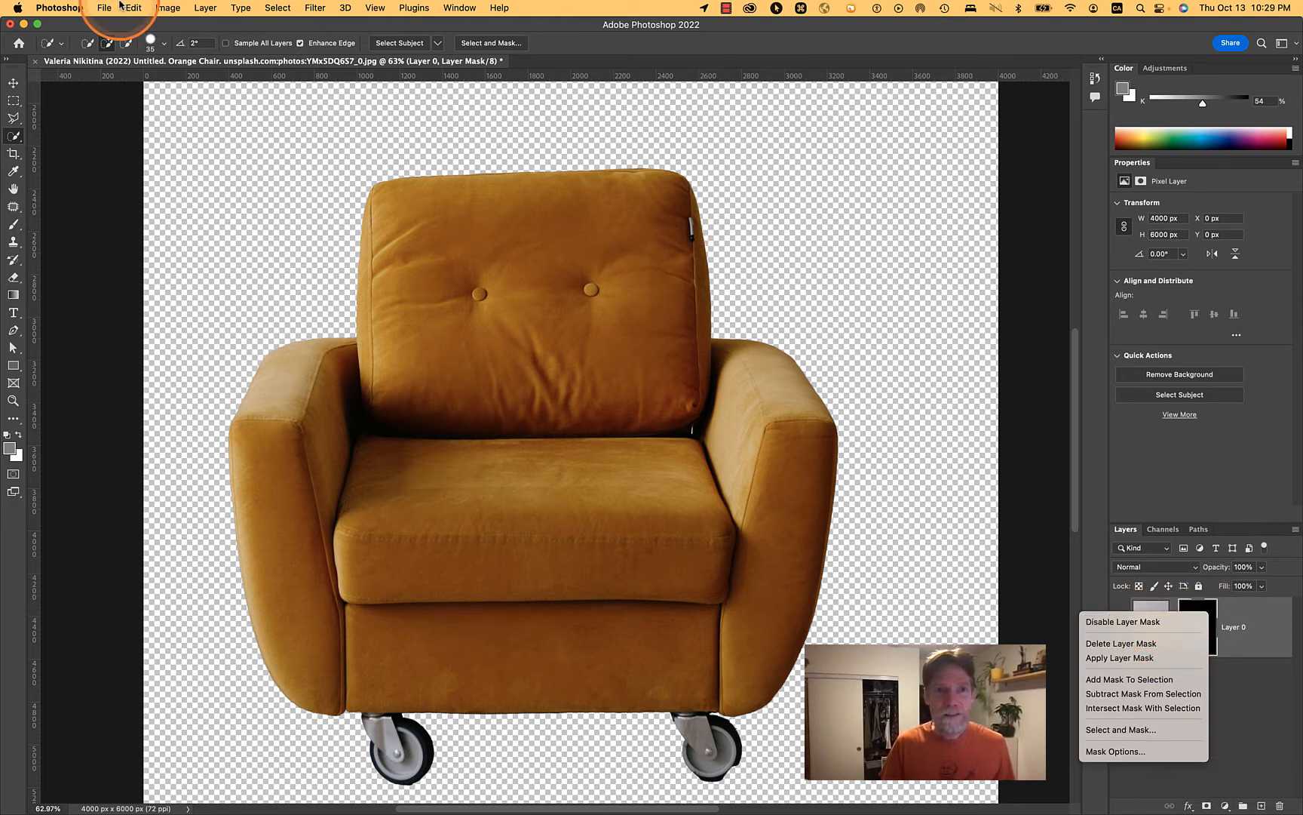
{"action": "left_click", "coordinate": [98, 8]}
{"action": "left_click", "coordinate": [100, 8]}
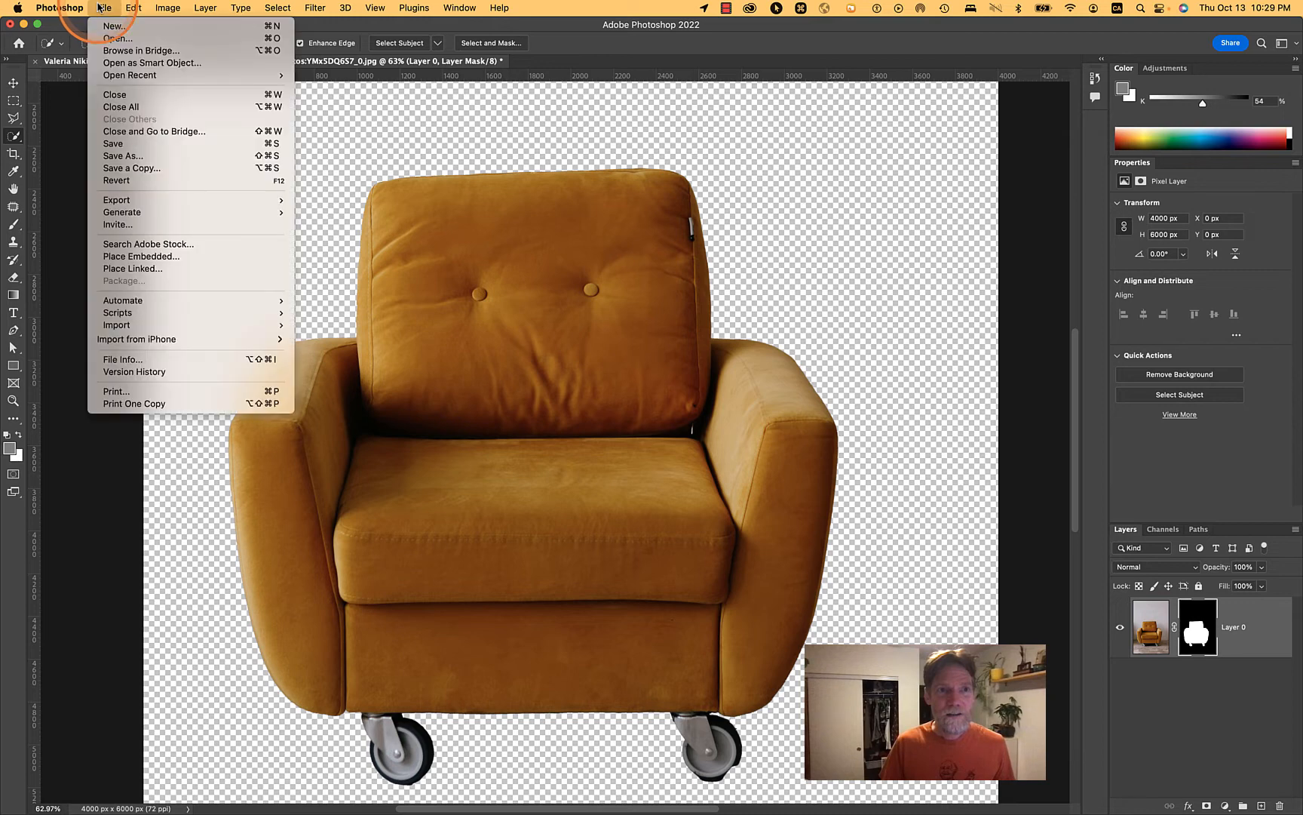
{"action": "left_click", "coordinate": [124, 160]}
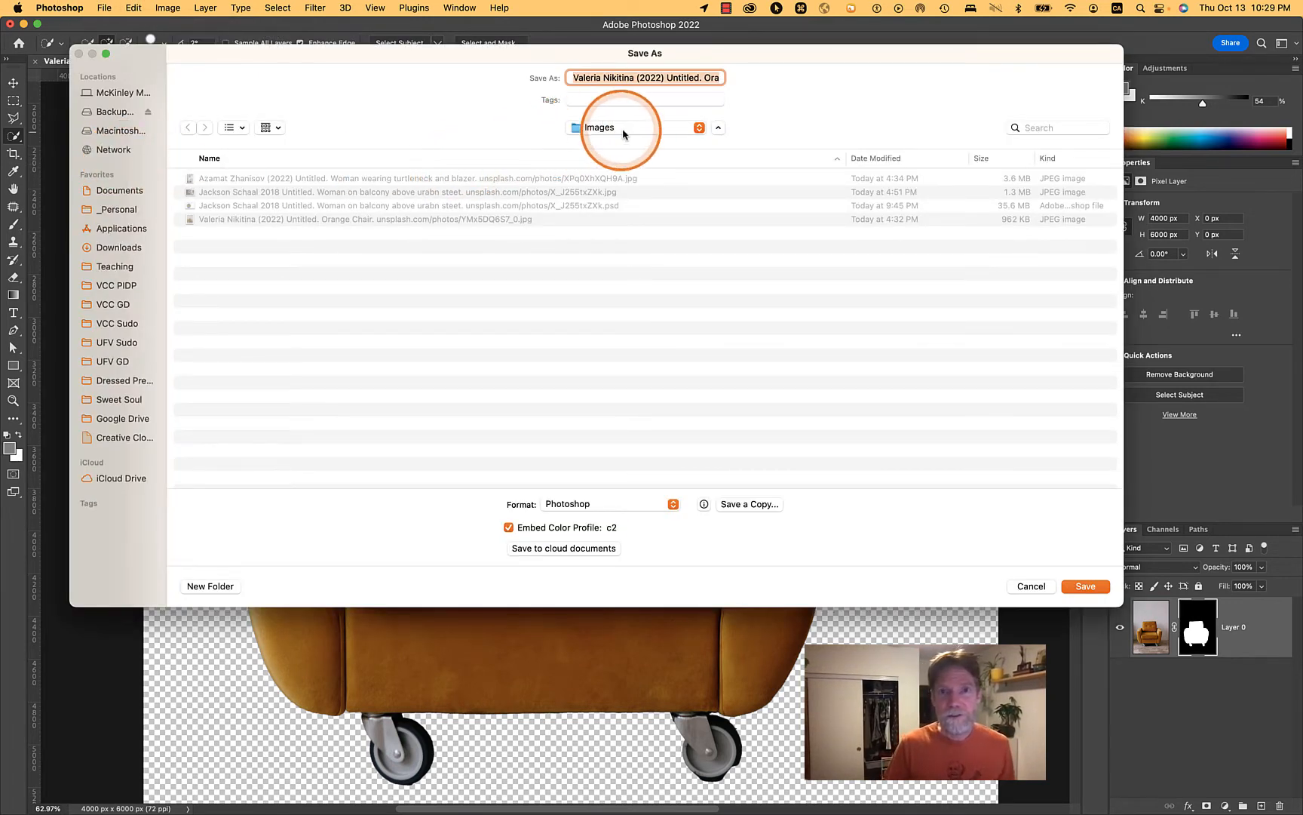
{"action": "key", "text": "Right"}
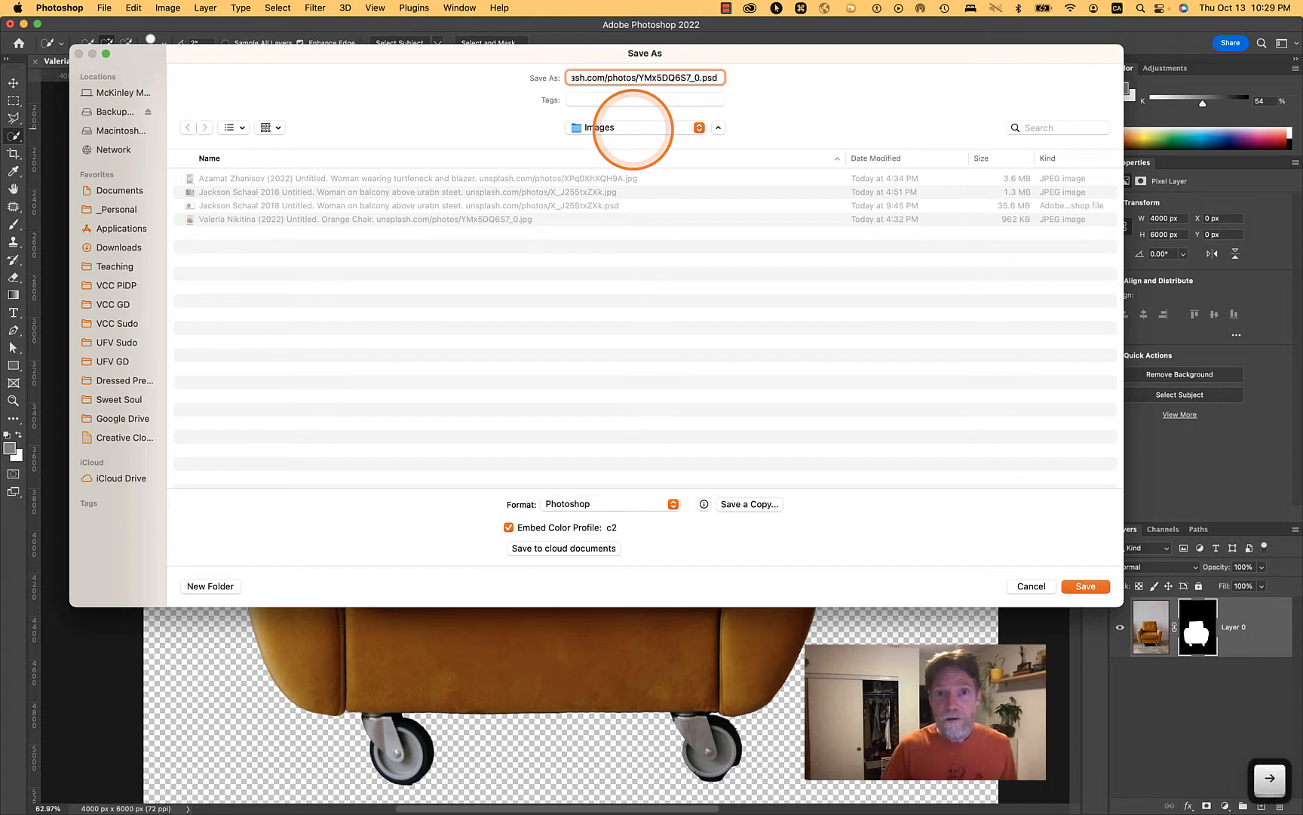
{"action": "key", "text": "Left"}
{"action": "key", "text": "Left"}
{"action": "key", "text": "Left"}
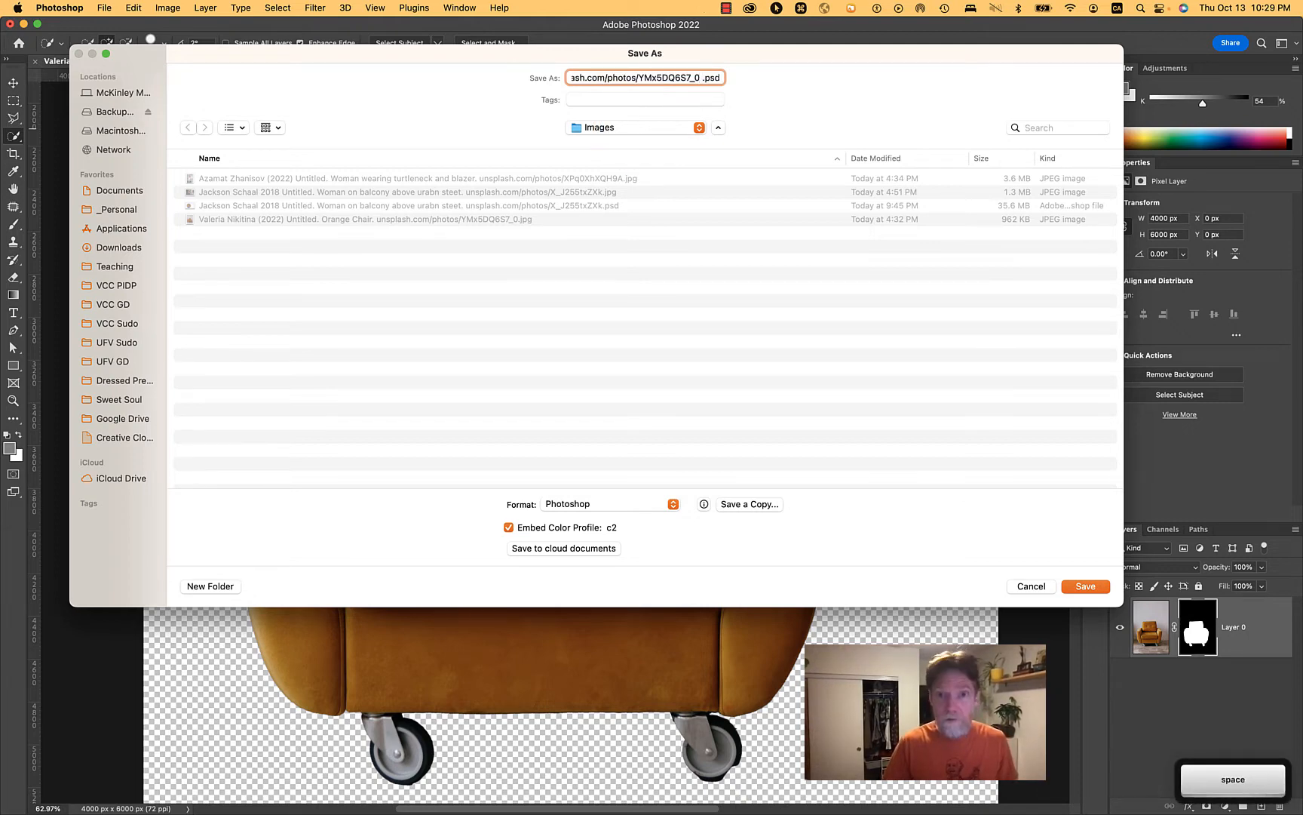
{"action": "key", "text": "Return"}
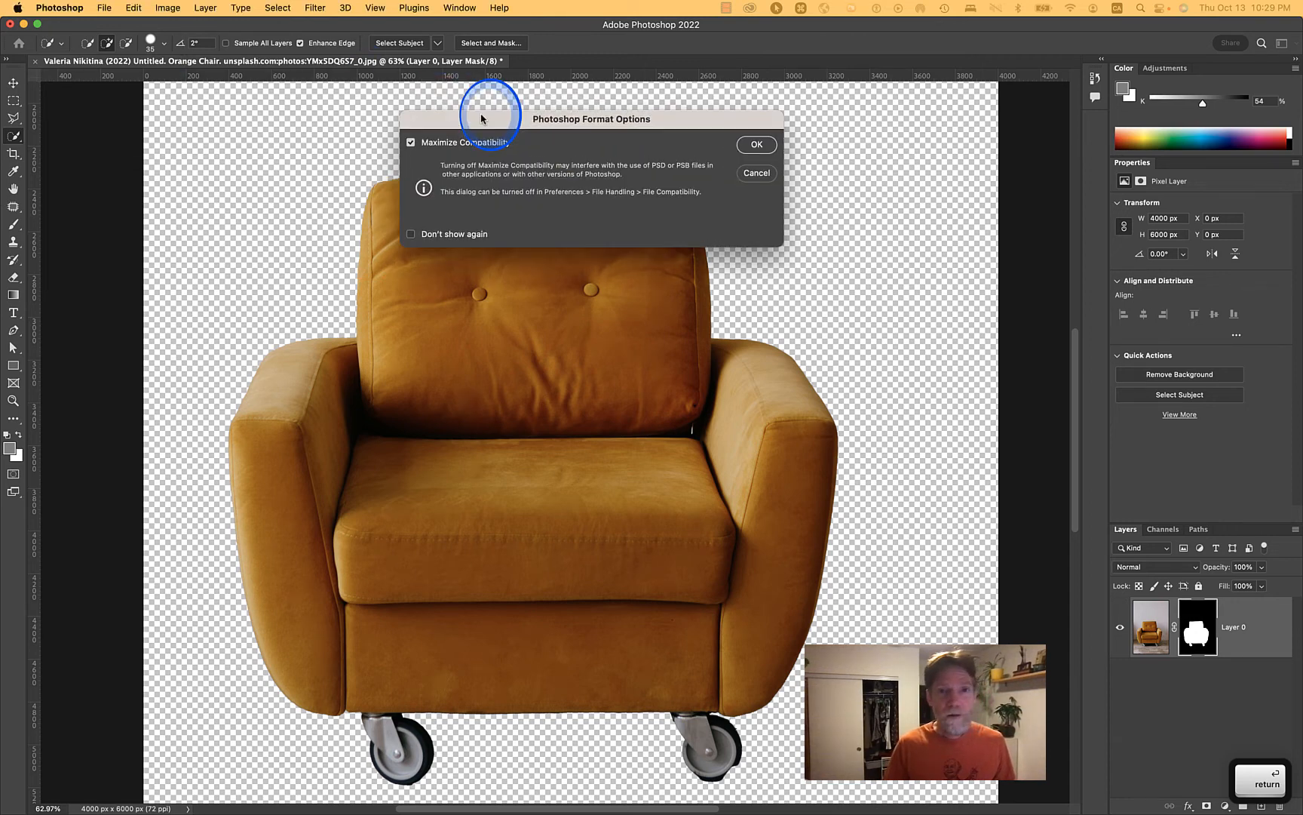
{"action": "left_click", "coordinate": [768, 144]}
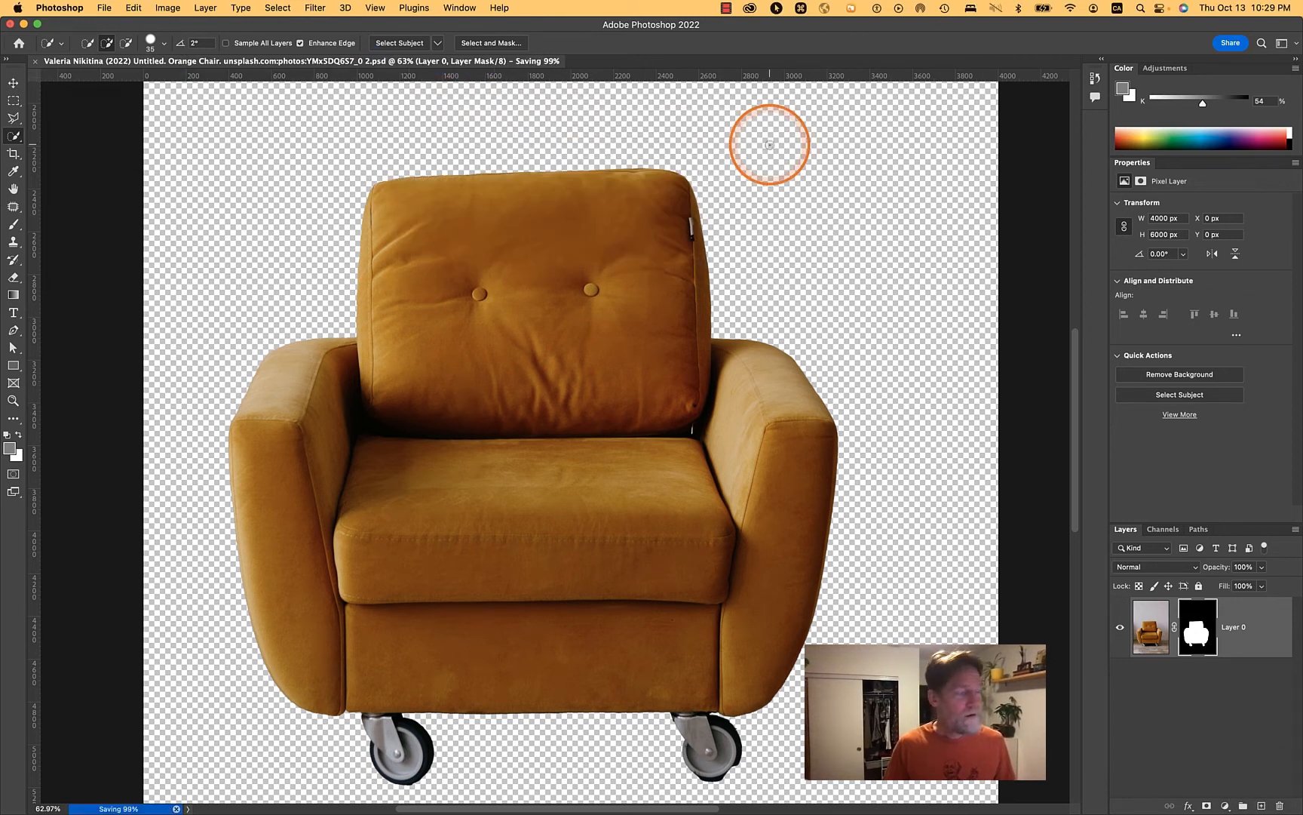
Disable Layer 0's layer mask and display the Layer 0 Mask channel as a red overlay on the photo.
{"action": "right_click", "coordinate": [1194, 615]}
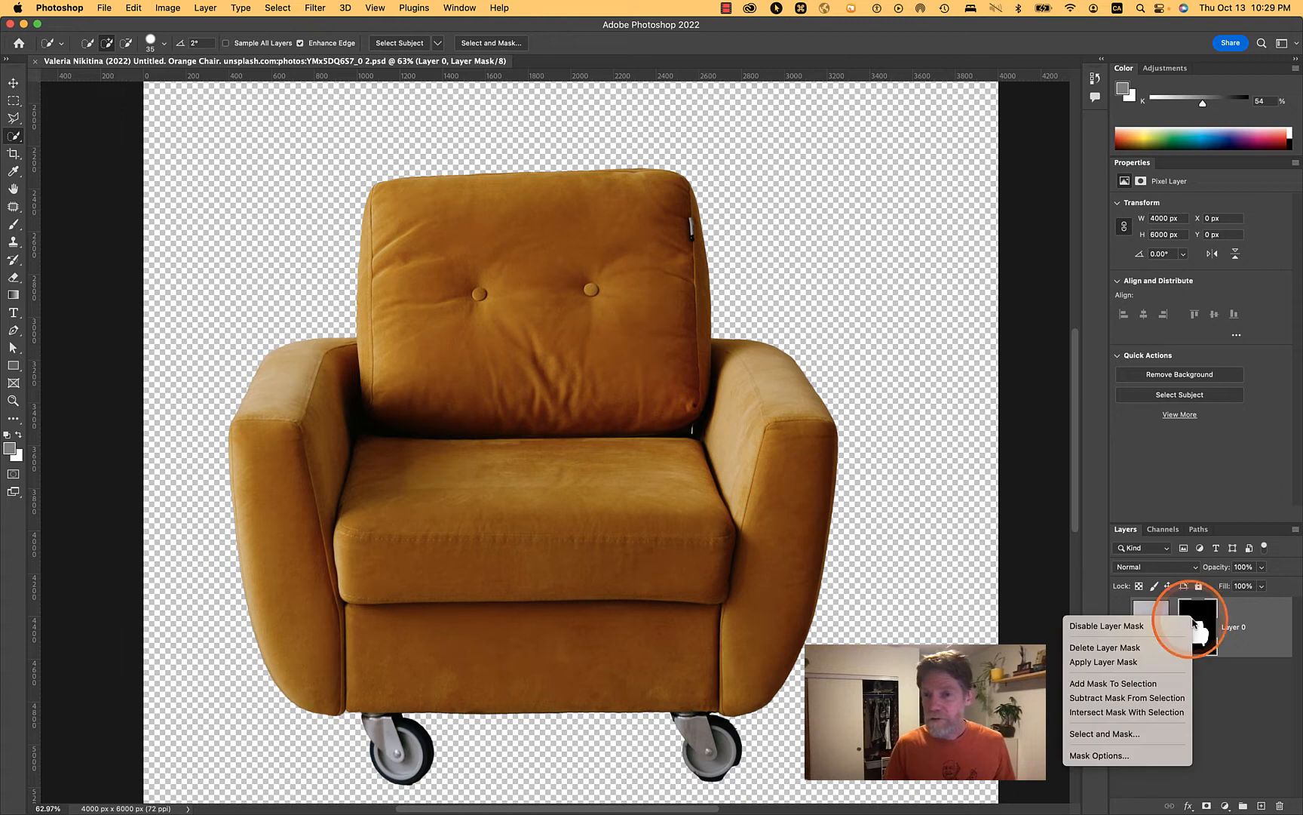
{"action": "left_click", "coordinate": [1207, 618]}
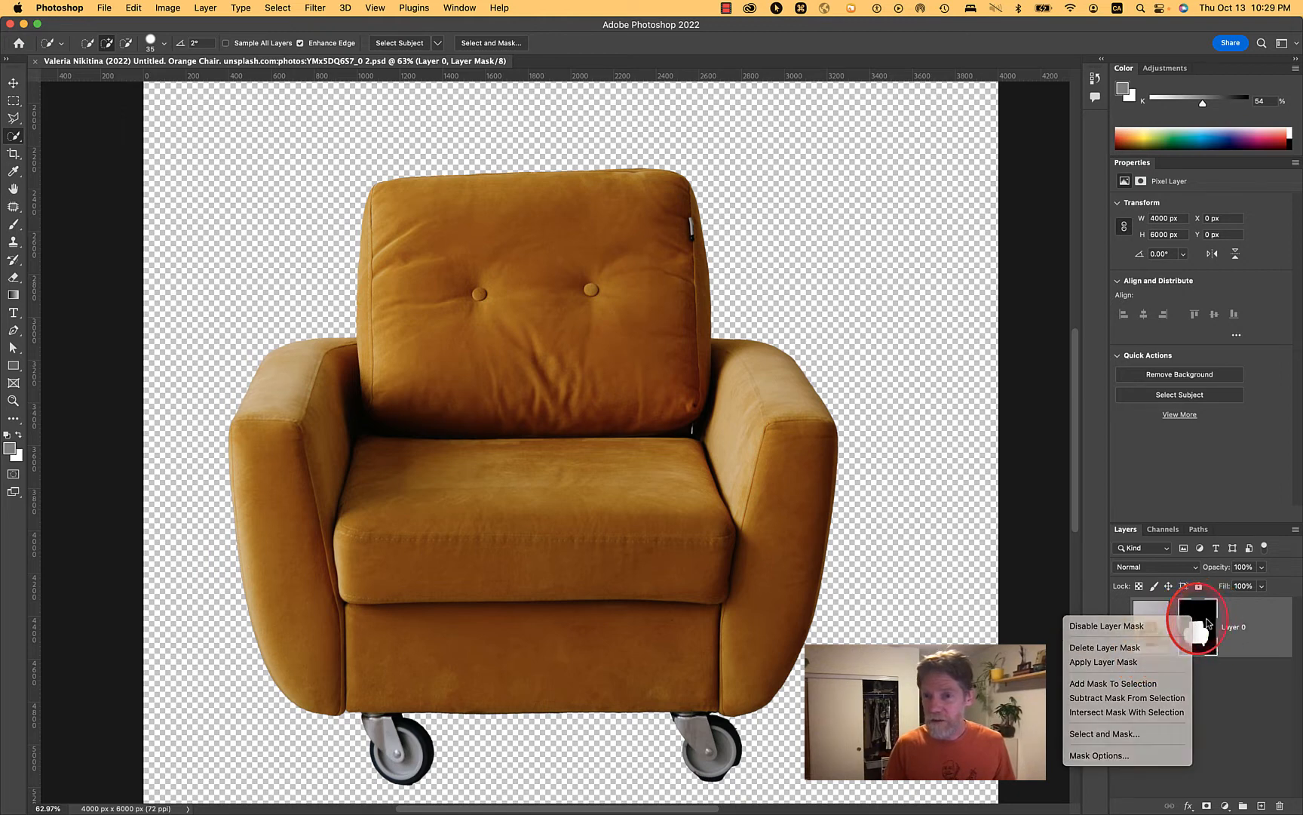
{"action": "right_click", "coordinate": [1208, 622]}
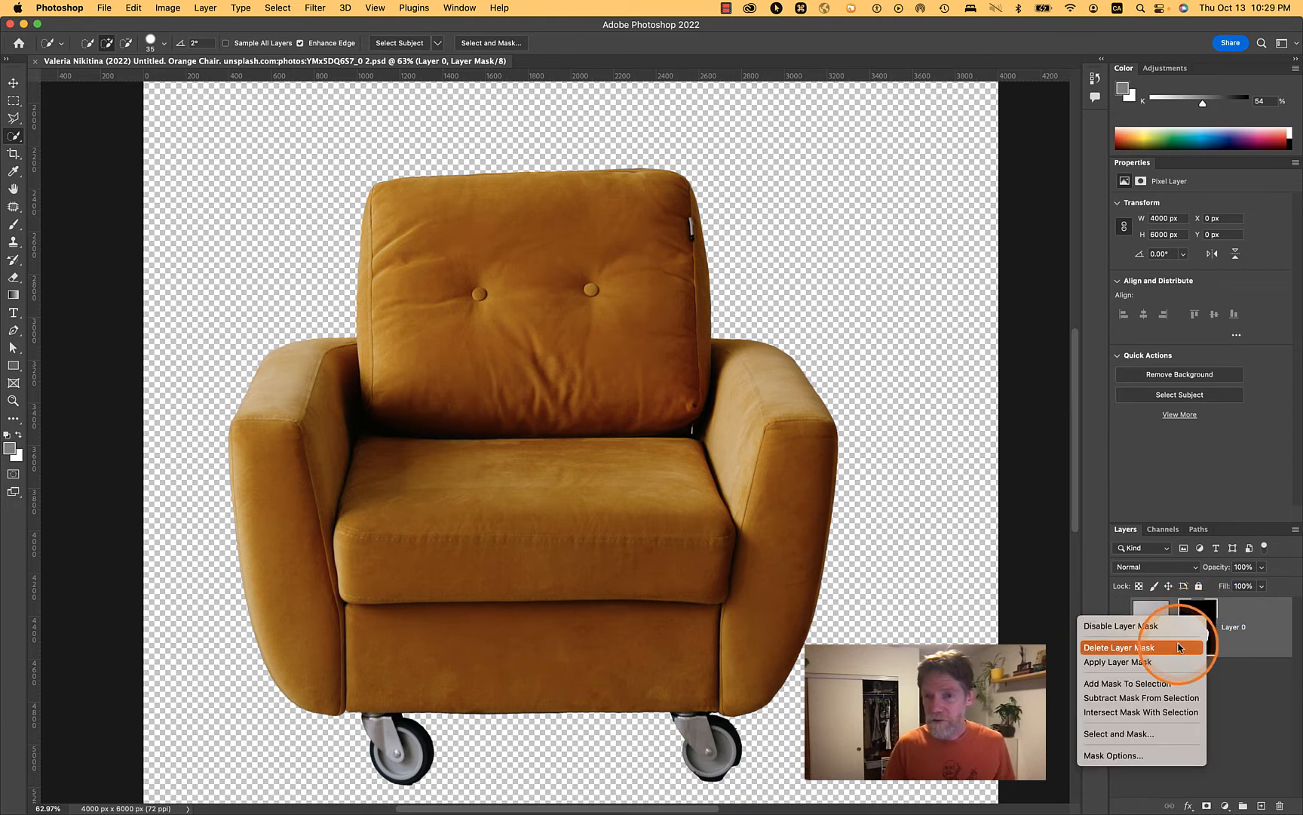
{"action": "left_click", "coordinate": [1172, 626]}
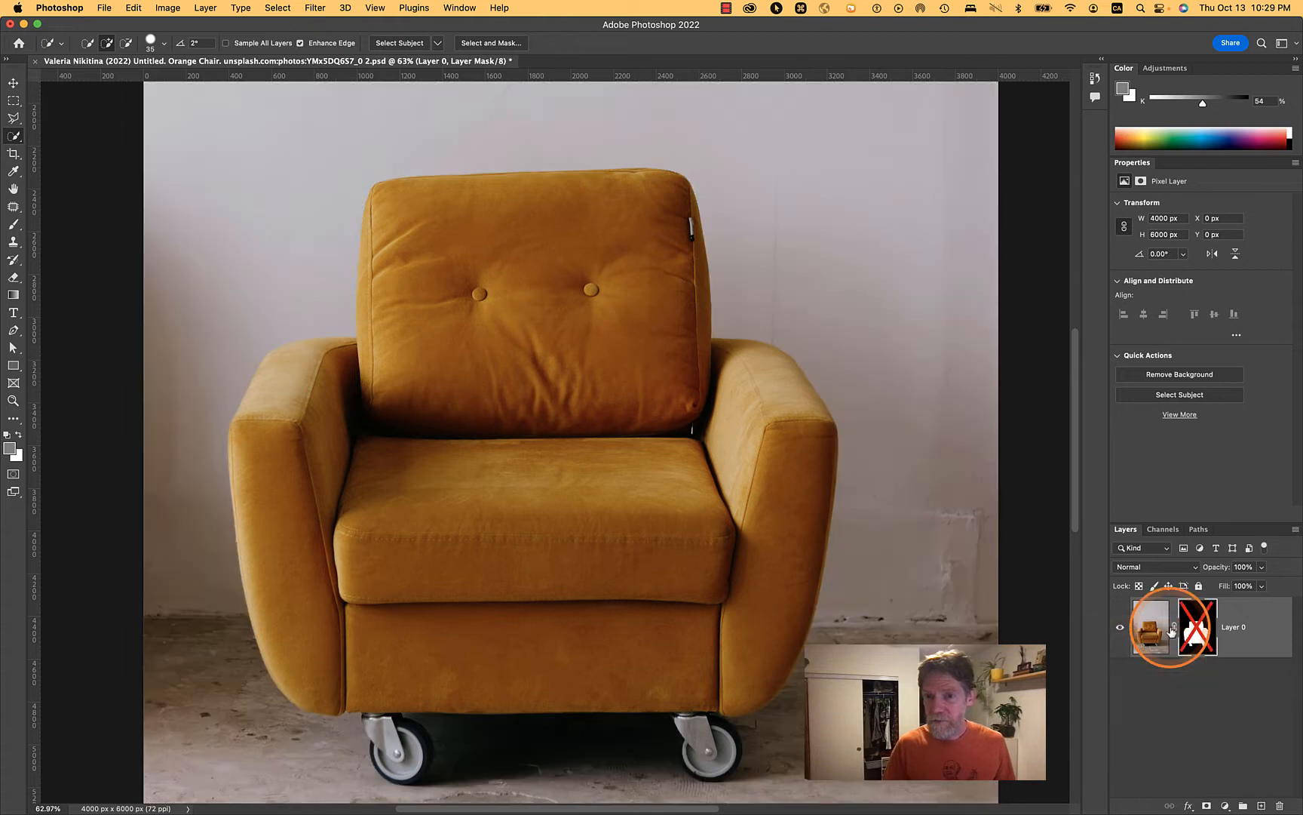
{"action": "left_click", "coordinate": [1164, 530]}
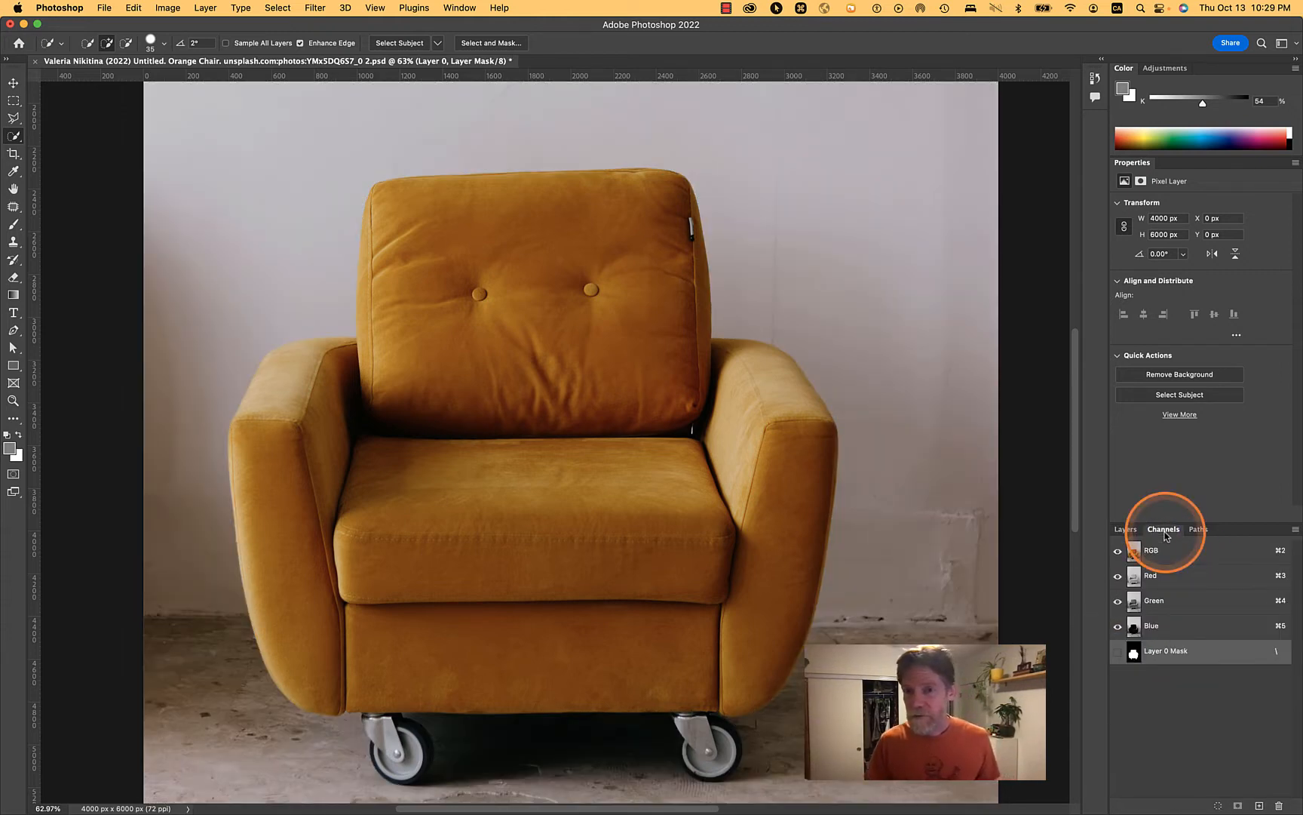
{"action": "left_click", "coordinate": [1117, 653]}
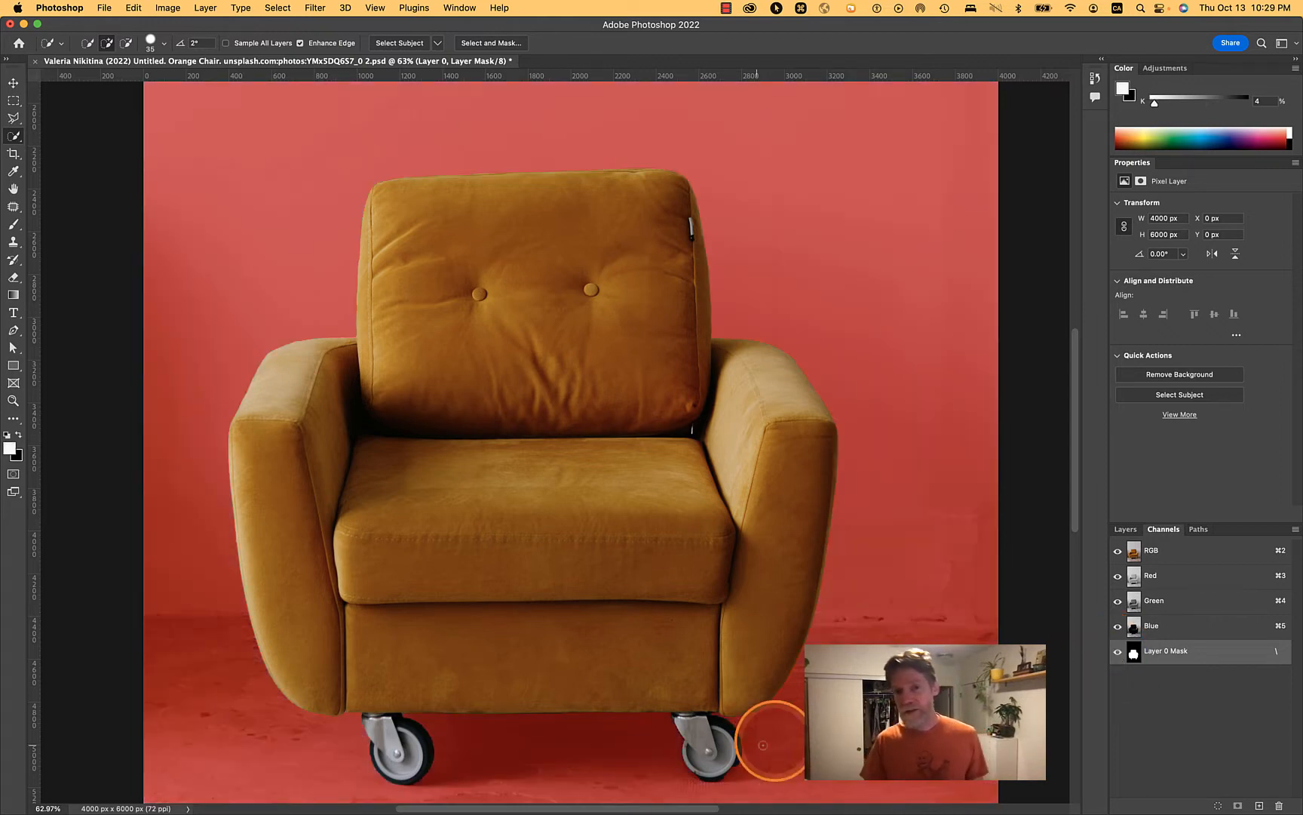
Draw a circular selection about 296 px across with the Elliptical Marquee tool, centred on the right wheel's hub.
{"action": "scroll", "coordinate": [699, 767], "scroll_direction": "up", "scroll_amount": 2}
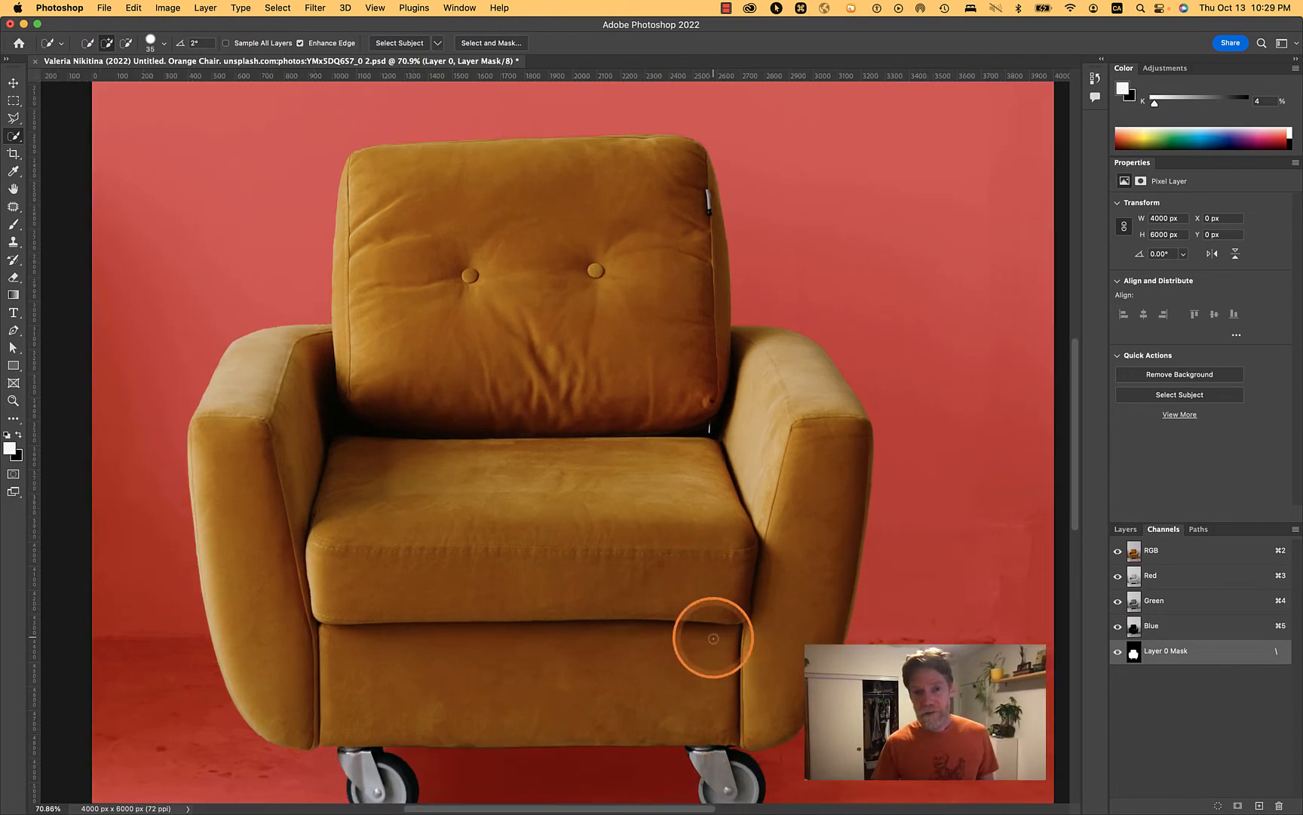
{"action": "scroll", "coordinate": [723, 785], "scroll_direction": "up", "scroll_amount": 3}
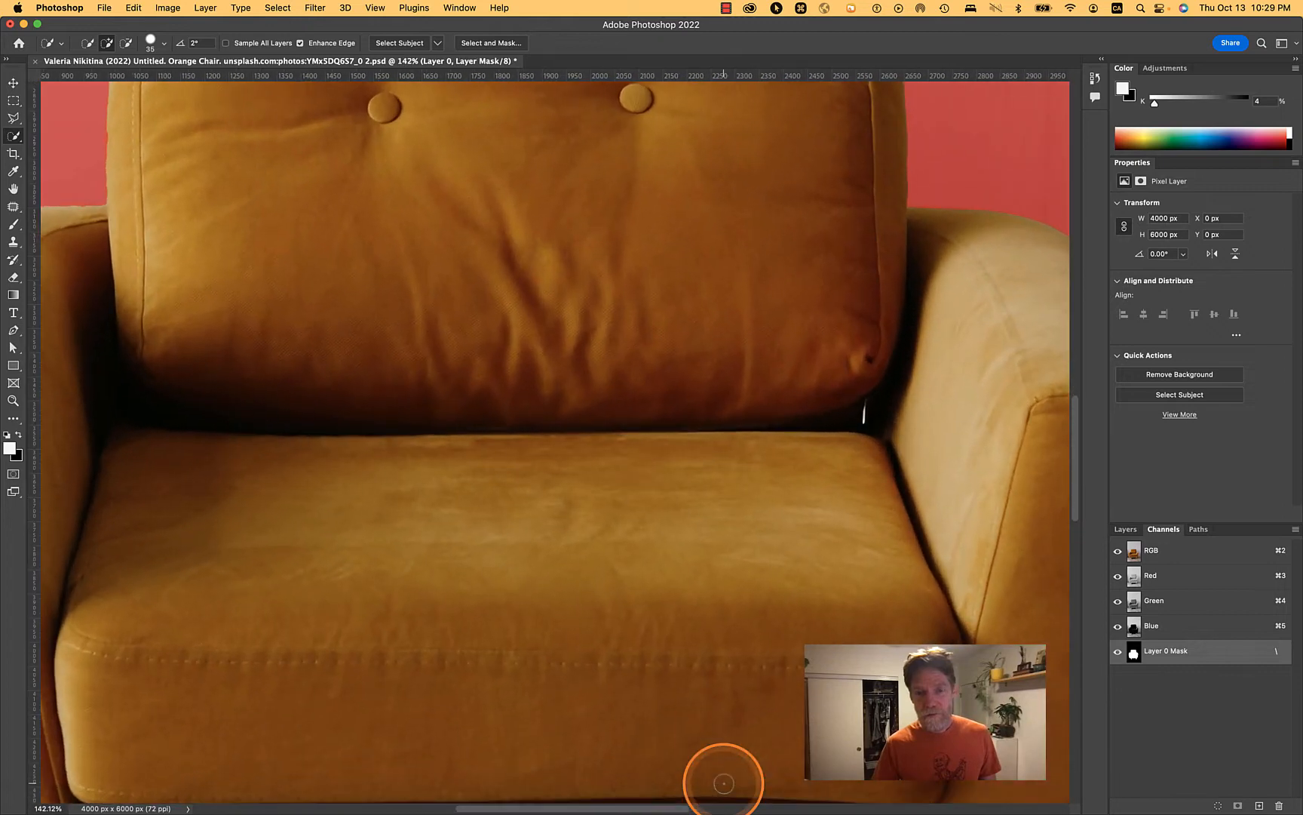
{"action": "key", "text": "space"}
{"action": "left_click_drag", "start_coordinate": [721, 780], "coordinate": [644, 277]}
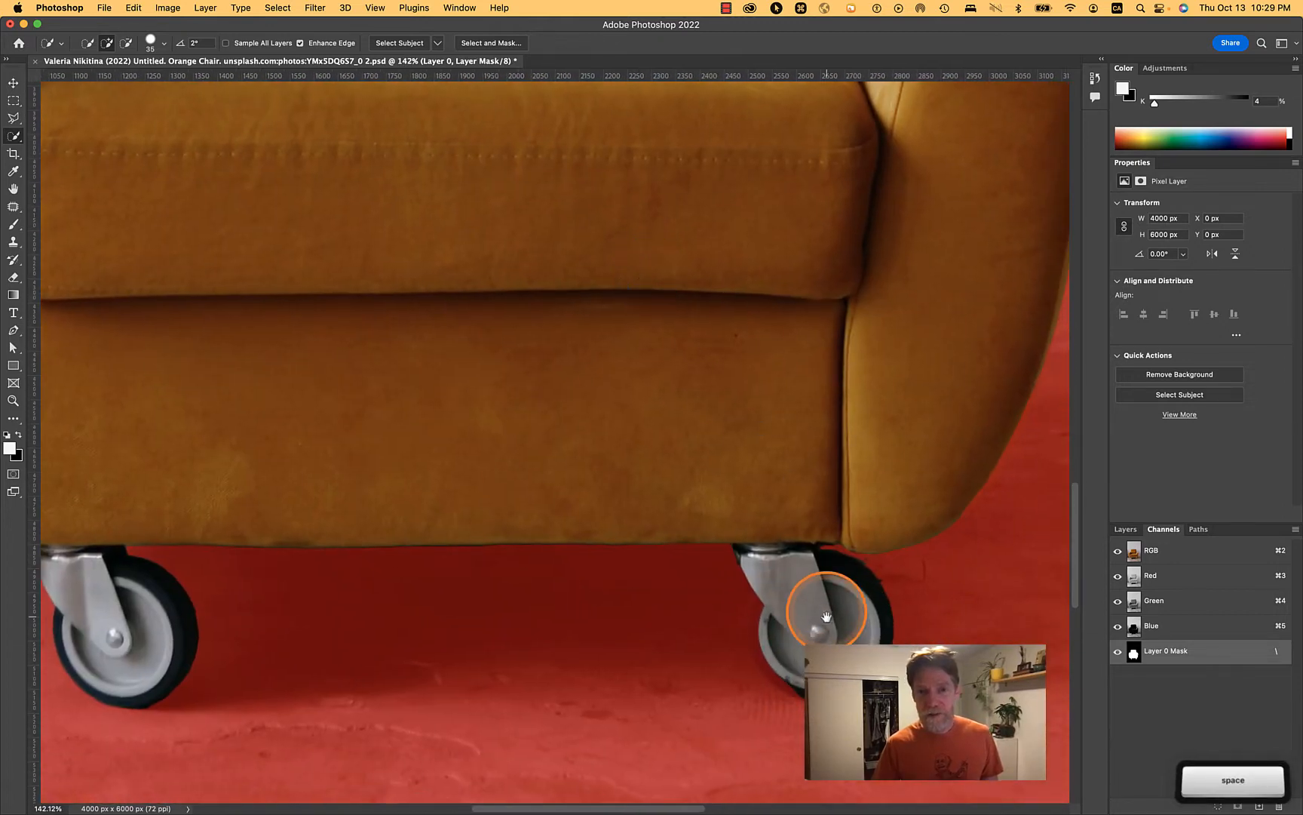
{"action": "scroll", "coordinate": [826, 613], "scroll_direction": "up", "scroll_amount": 1}
{"action": "left_click_drag", "start_coordinate": [887, 687], "coordinate": [812, 617]}
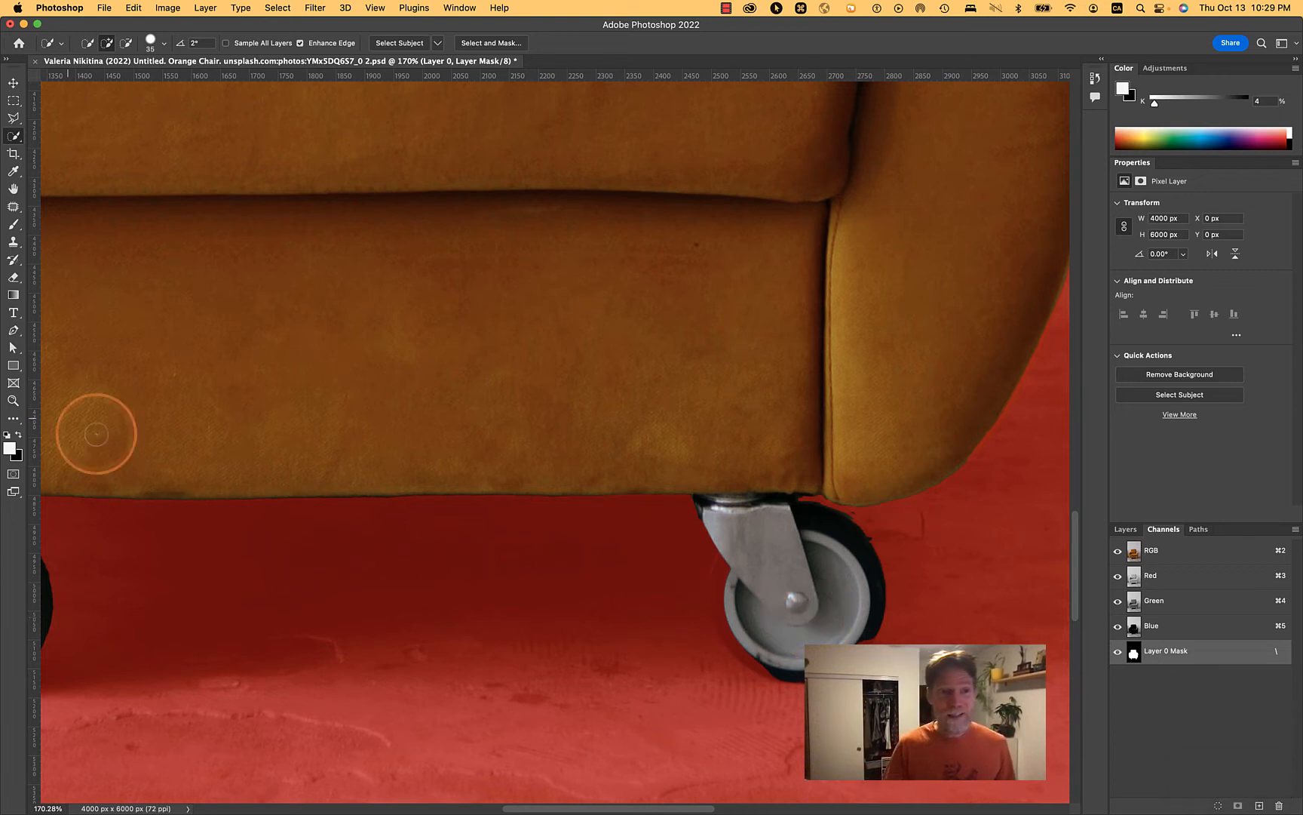
{"action": "left_click", "coordinate": [14, 102]}
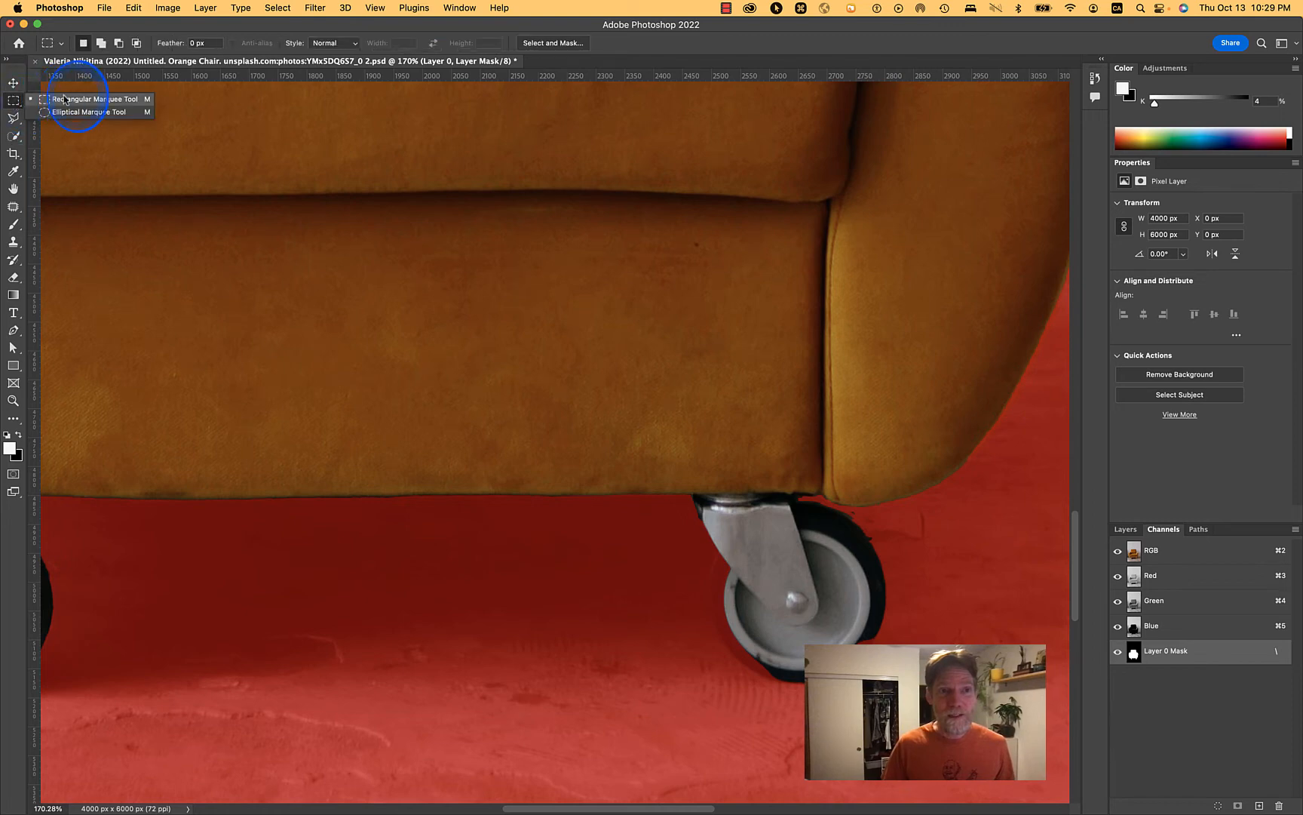
{"action": "left_click_drag", "start_coordinate": [65, 99], "coordinate": [75, 111]}
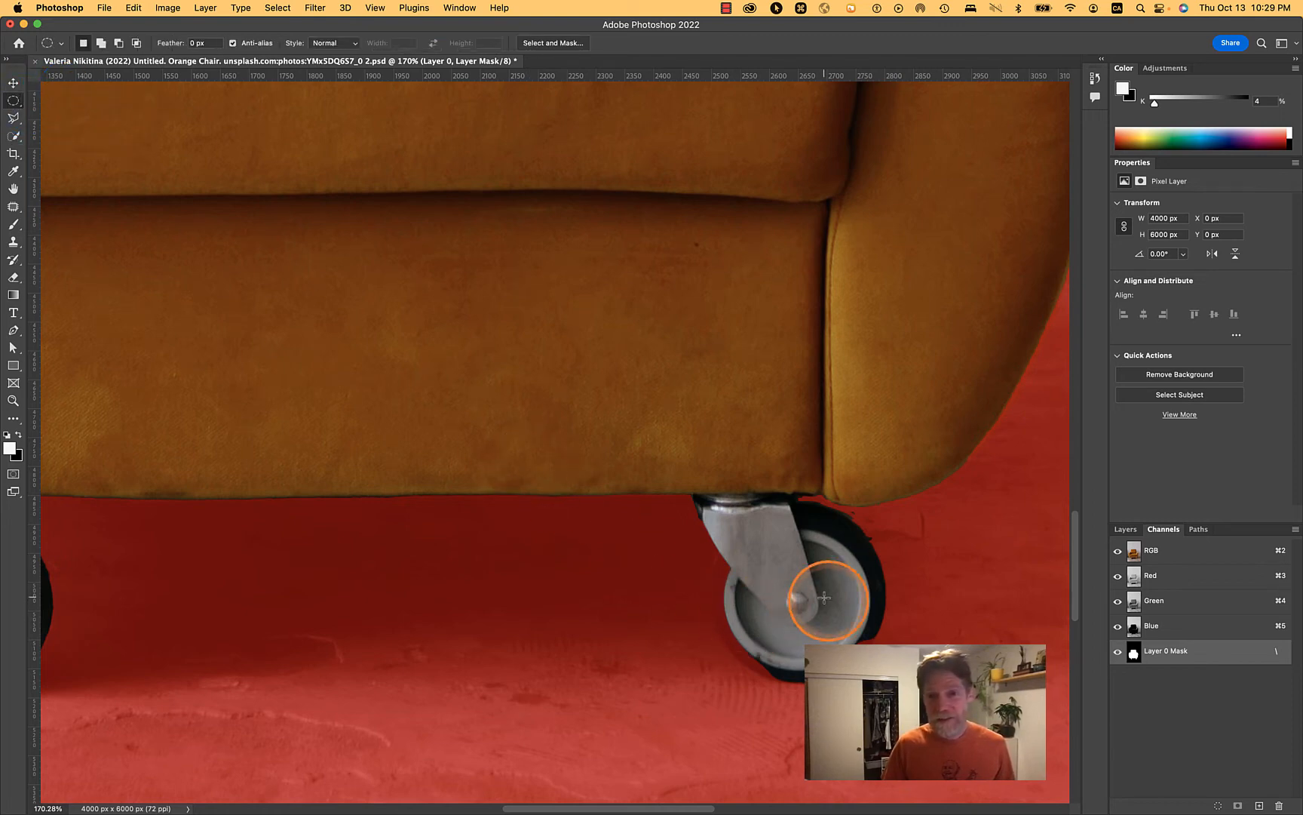
{"action": "scroll", "coordinate": [820, 594], "scroll_direction": "up", "scroll_amount": 5}
{"action": "key", "text": "space"}
{"action": "left_click_drag", "start_coordinate": [927, 692], "coordinate": [476, 253]}
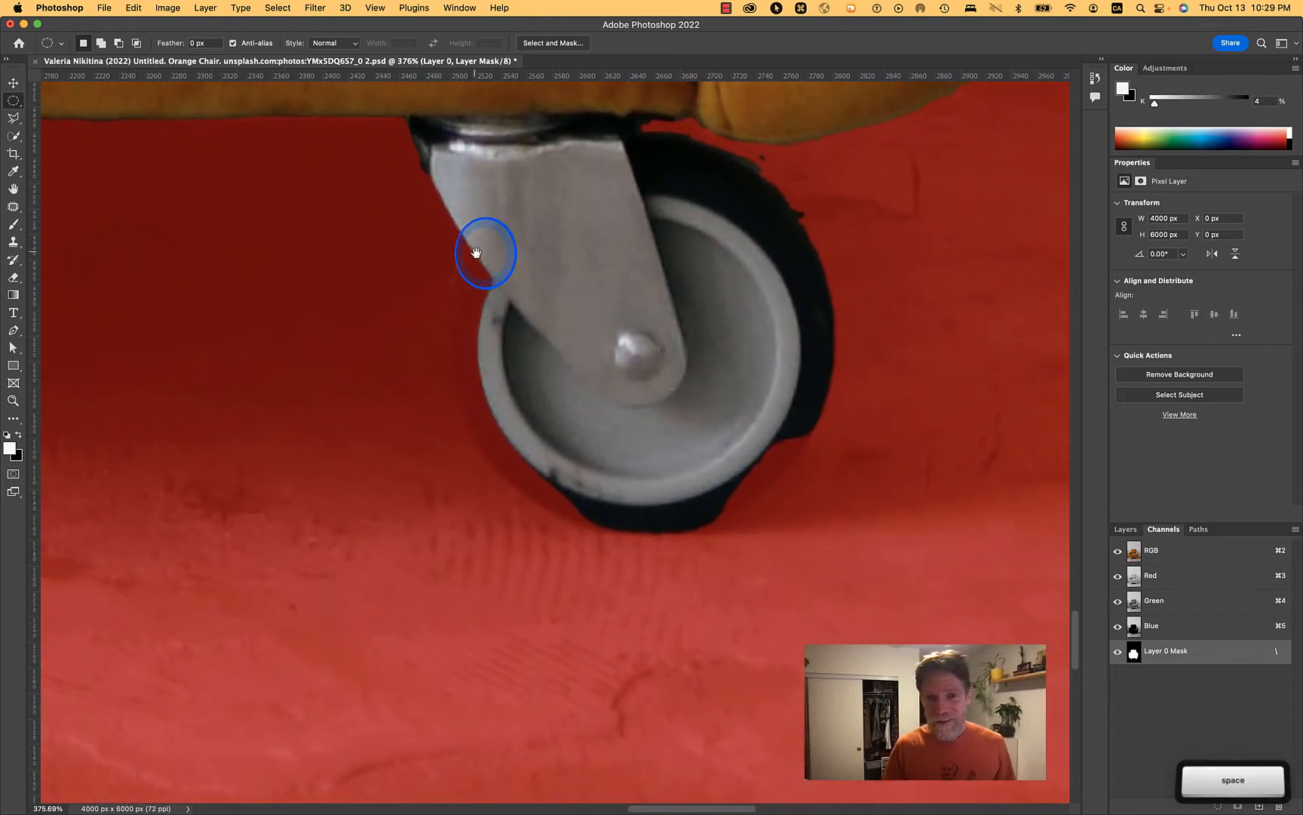
{"action": "left_click_drag", "start_coordinate": [637, 356], "coordinate": [864, 544]}
{"action": "key", "text": "shift"}
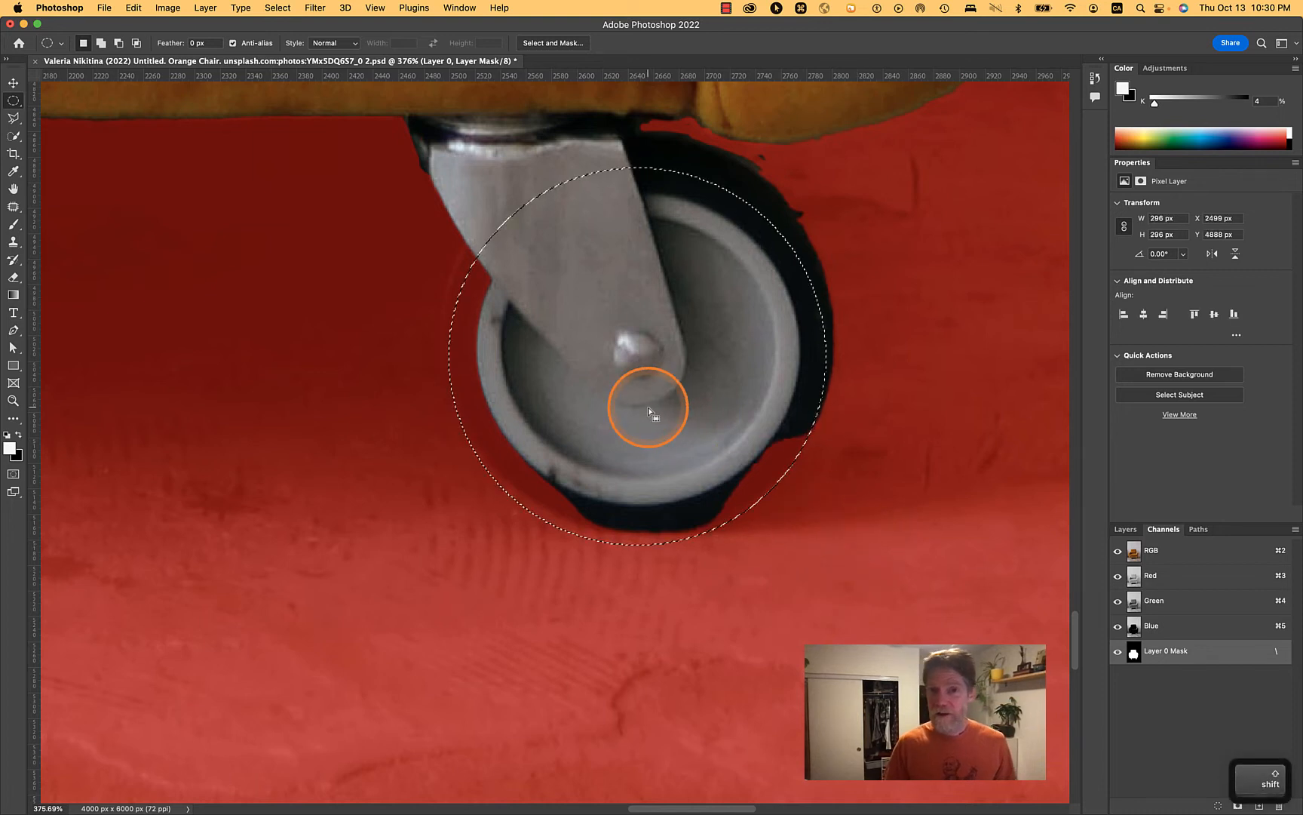
Start transforming the circular selection, scaling it to 104.20% and repositioning it over the right wheel.
{"action": "right_click", "coordinate": [648, 411]}
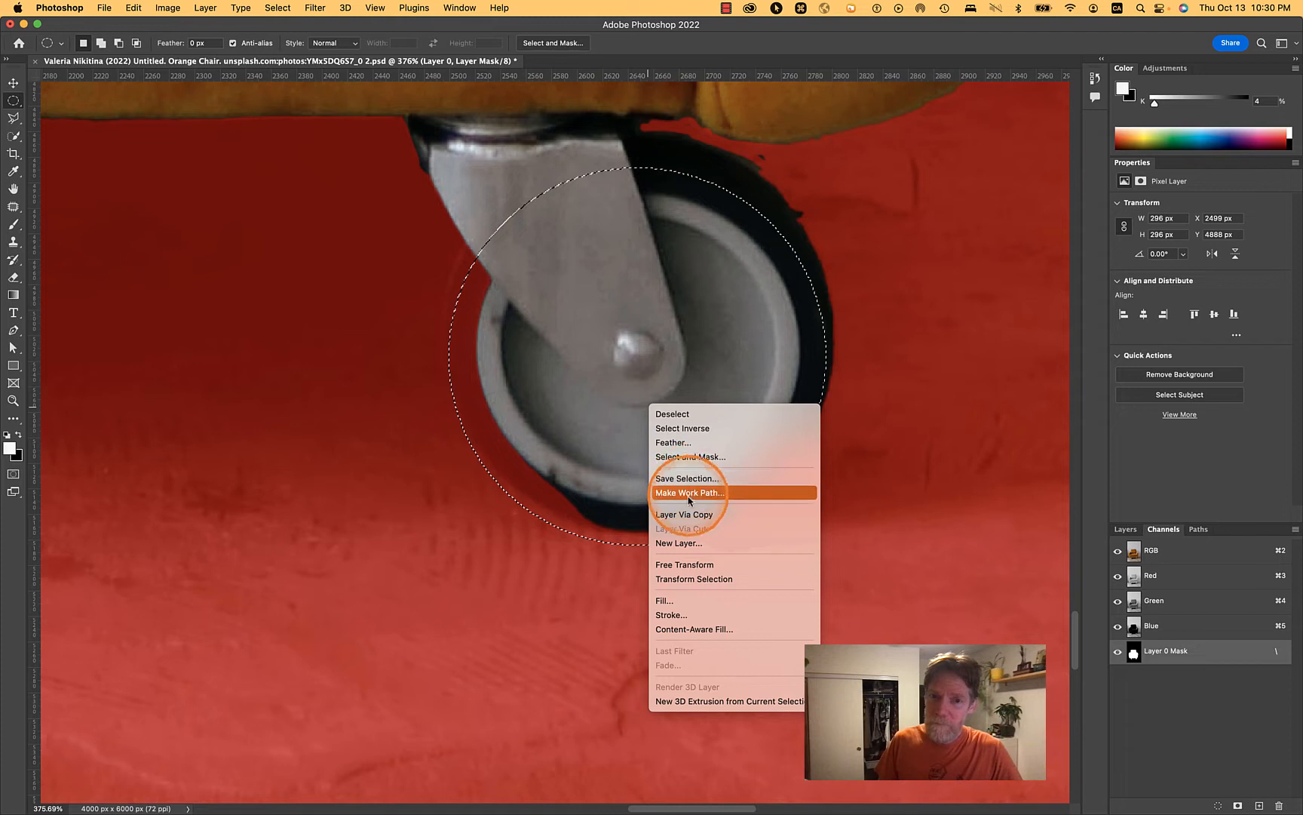
{"action": "left_click", "coordinate": [681, 583]}
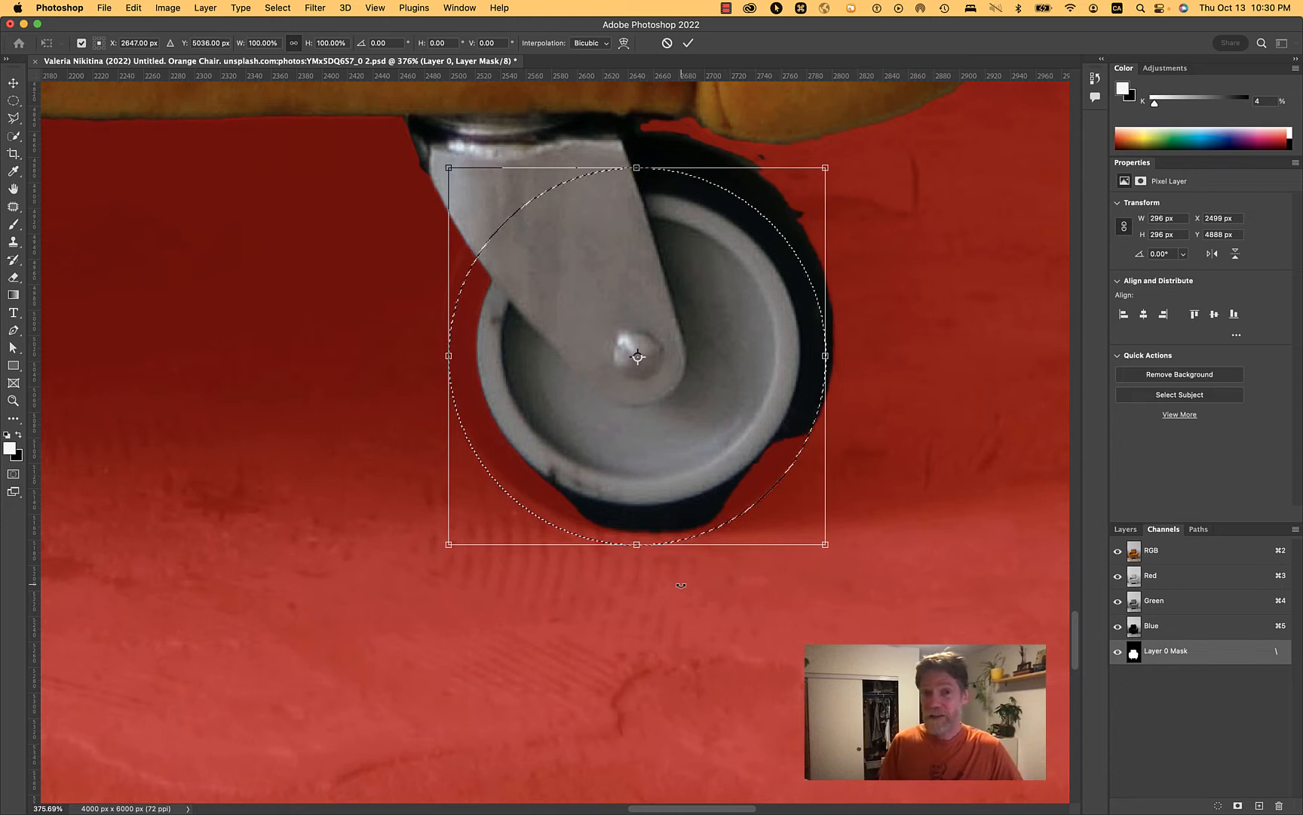
{"action": "left_click_drag", "start_coordinate": [640, 427], "coordinate": [655, 398]}
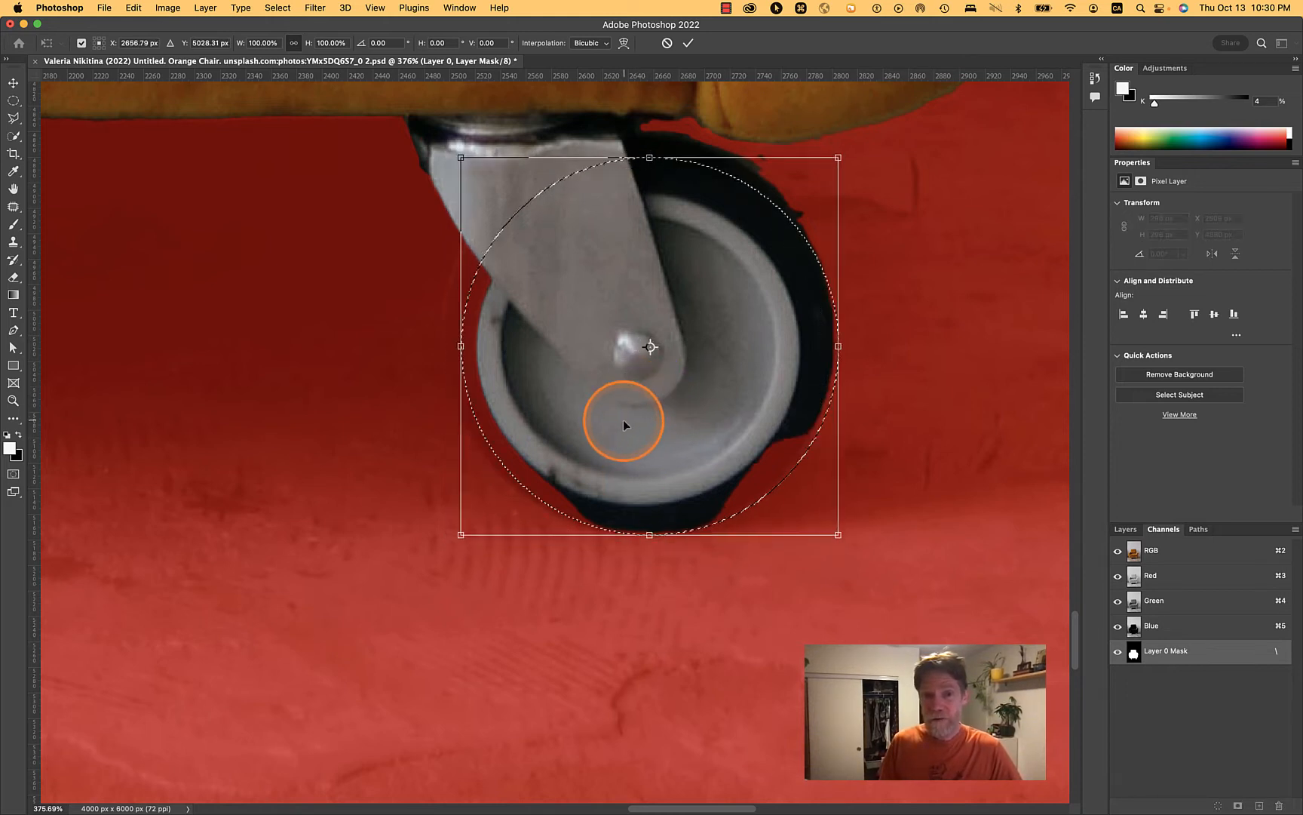
{"action": "left_click_drag", "start_coordinate": [461, 347], "coordinate": [446, 347]}
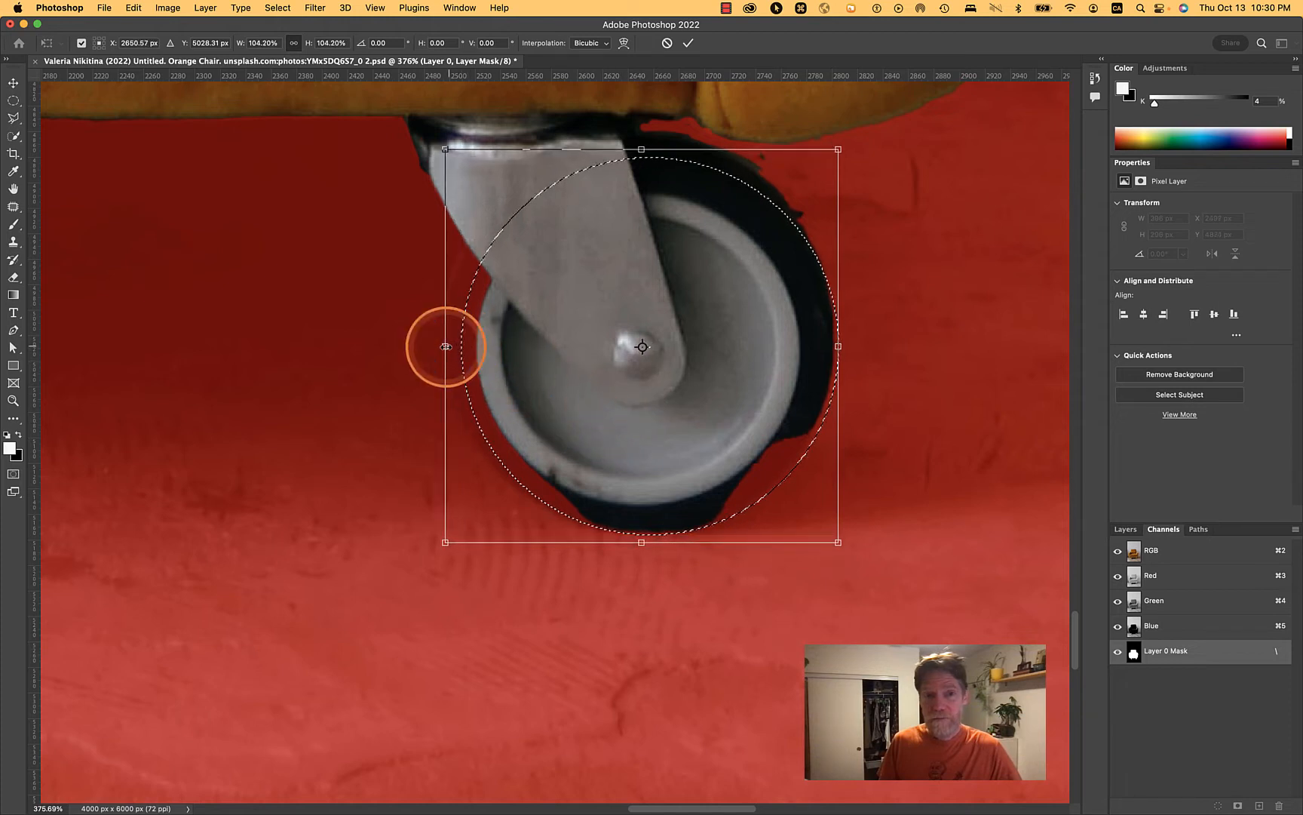
{"action": "left_click_drag", "start_coordinate": [635, 429], "coordinate": [634, 420]}
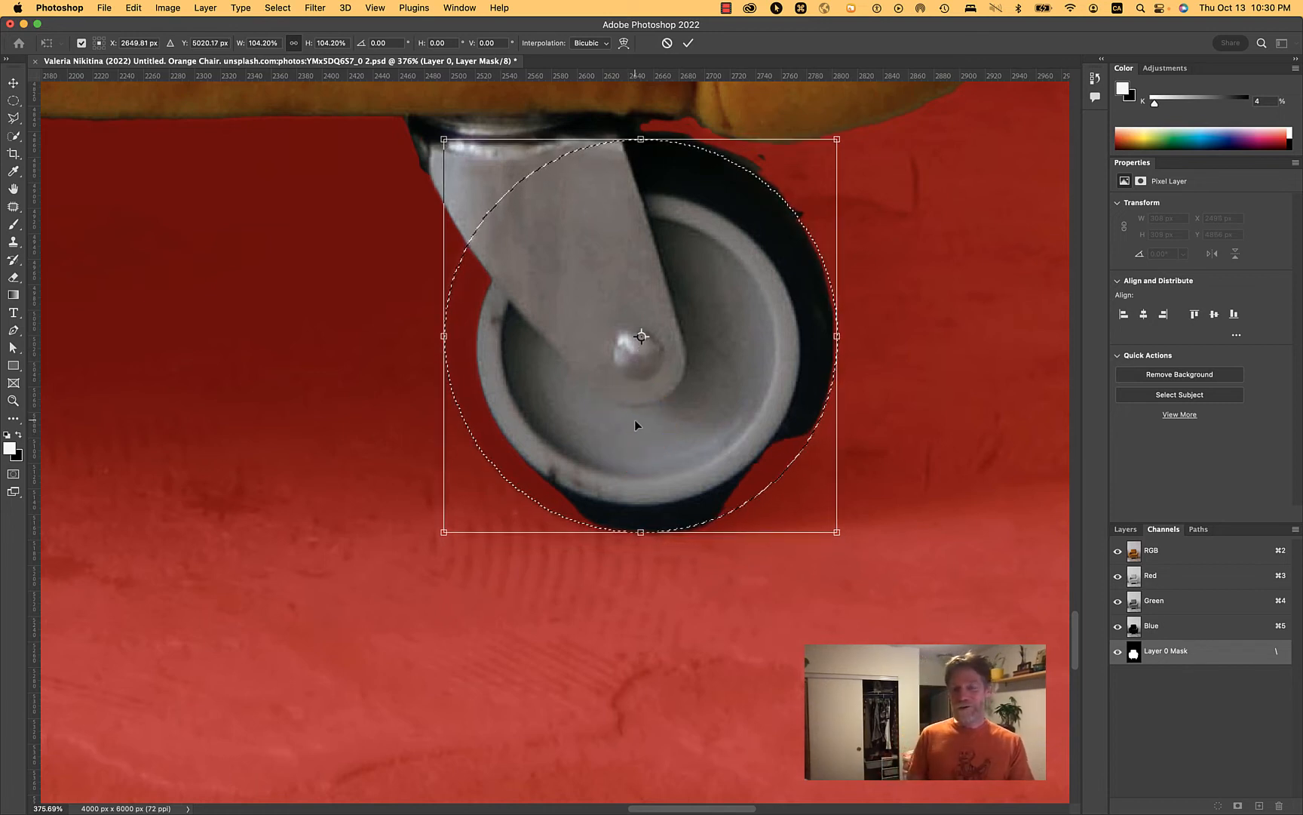
{"action": "left_click_drag", "start_coordinate": [682, 442], "coordinate": [674, 451]}
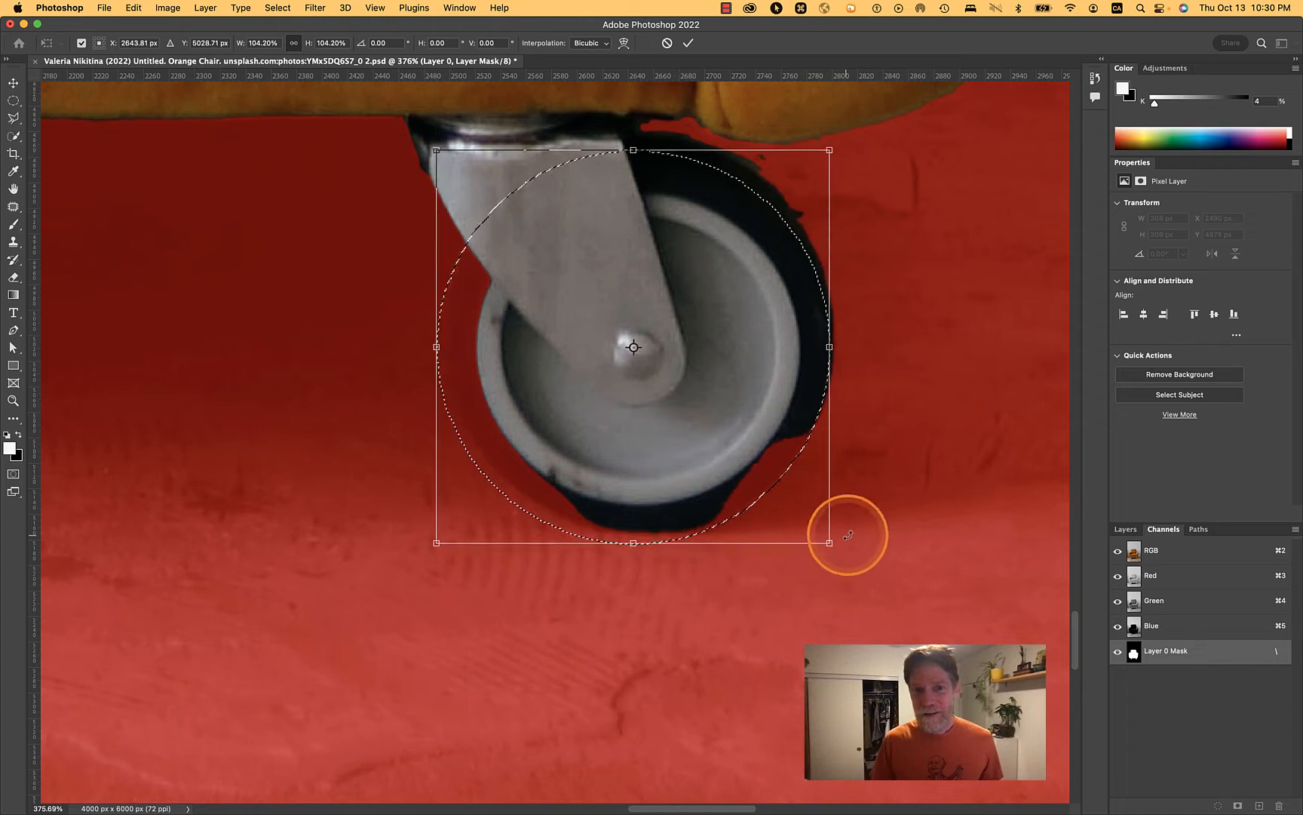
Fit the circular selection to the tire's outer edge at 101.69% scale, centred near X 2649 px, Y 5028 px, and apply the transform.
{"action": "left_click_drag", "start_coordinate": [829, 543], "coordinate": [843, 514]}
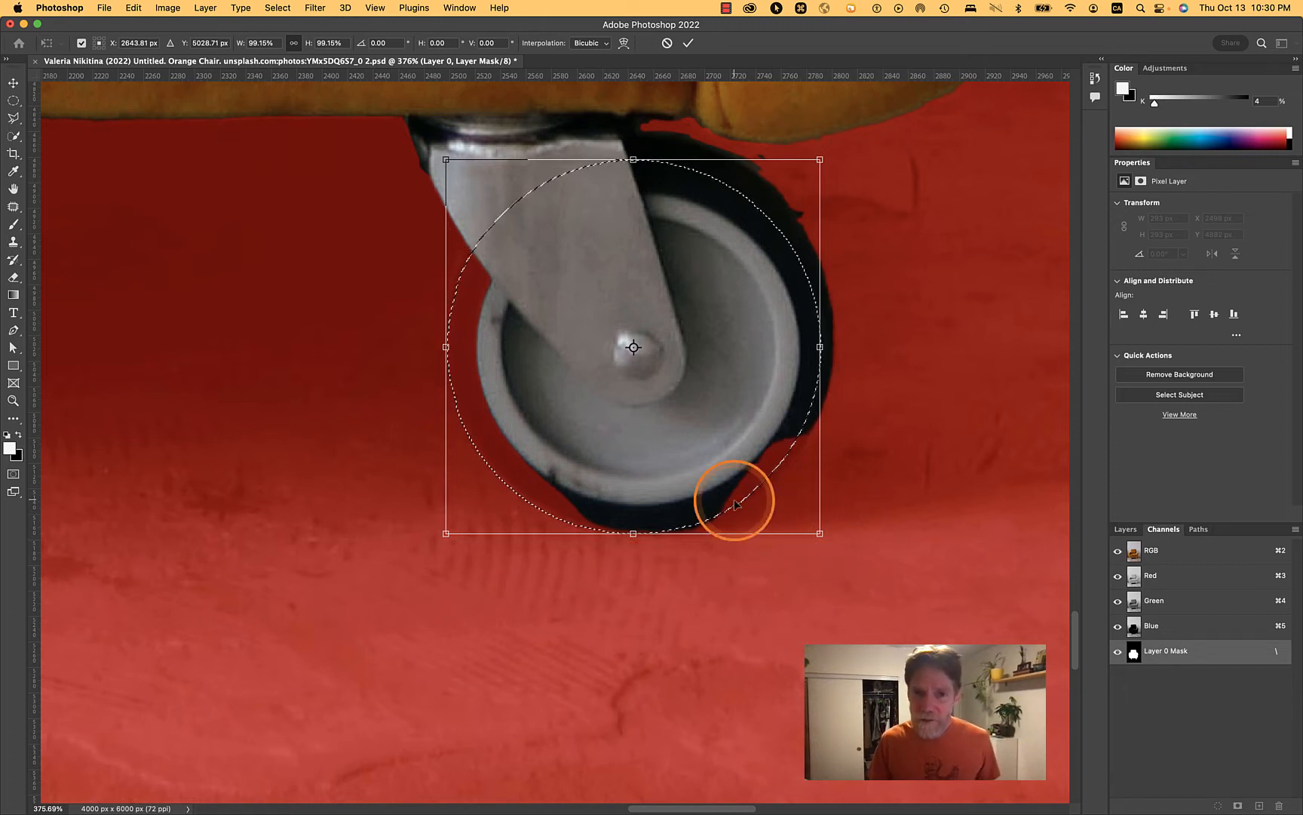
{"action": "left_click_drag", "start_coordinate": [736, 503], "coordinate": [739, 504]}
{"action": "left_click_drag", "start_coordinate": [738, 504], "coordinate": [736, 503]}
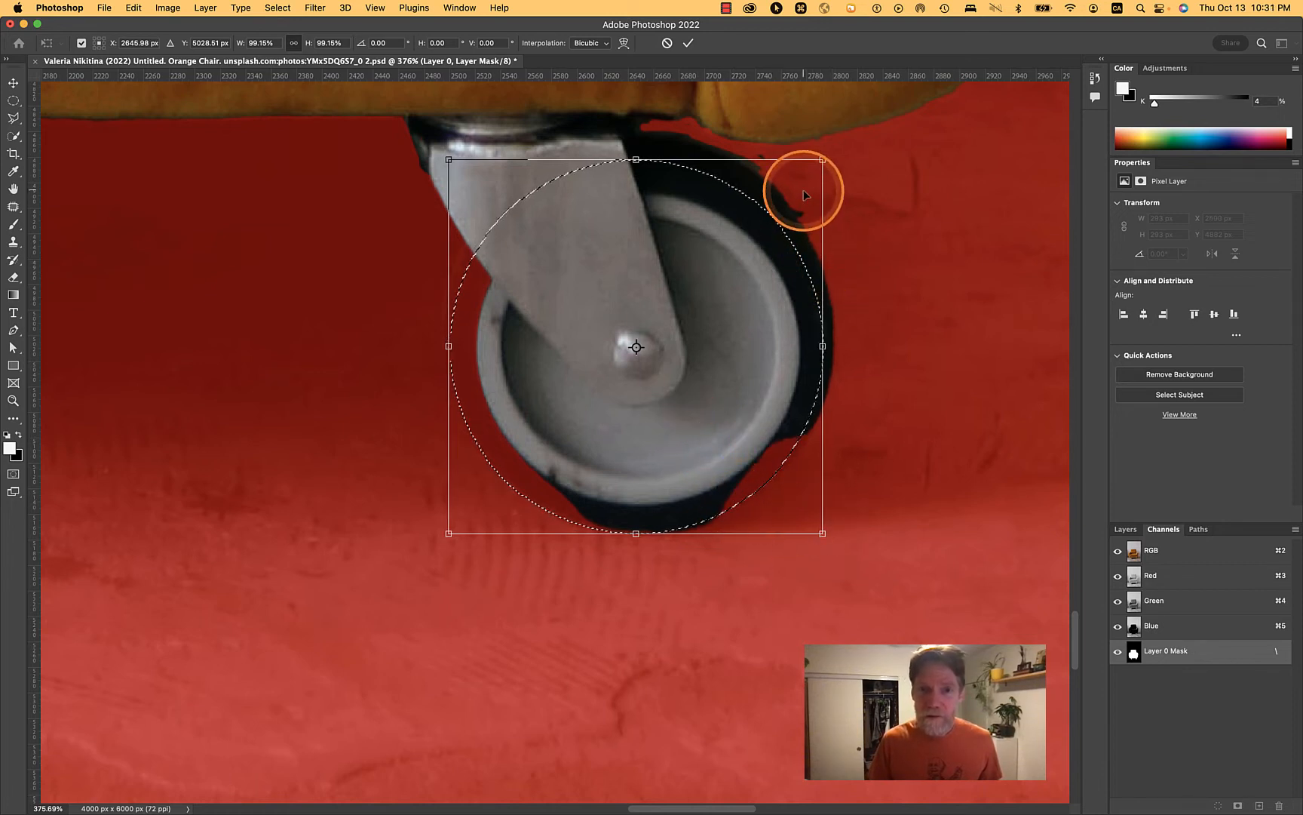
{"action": "left_click_drag", "start_coordinate": [823, 161], "coordinate": [828, 154]}
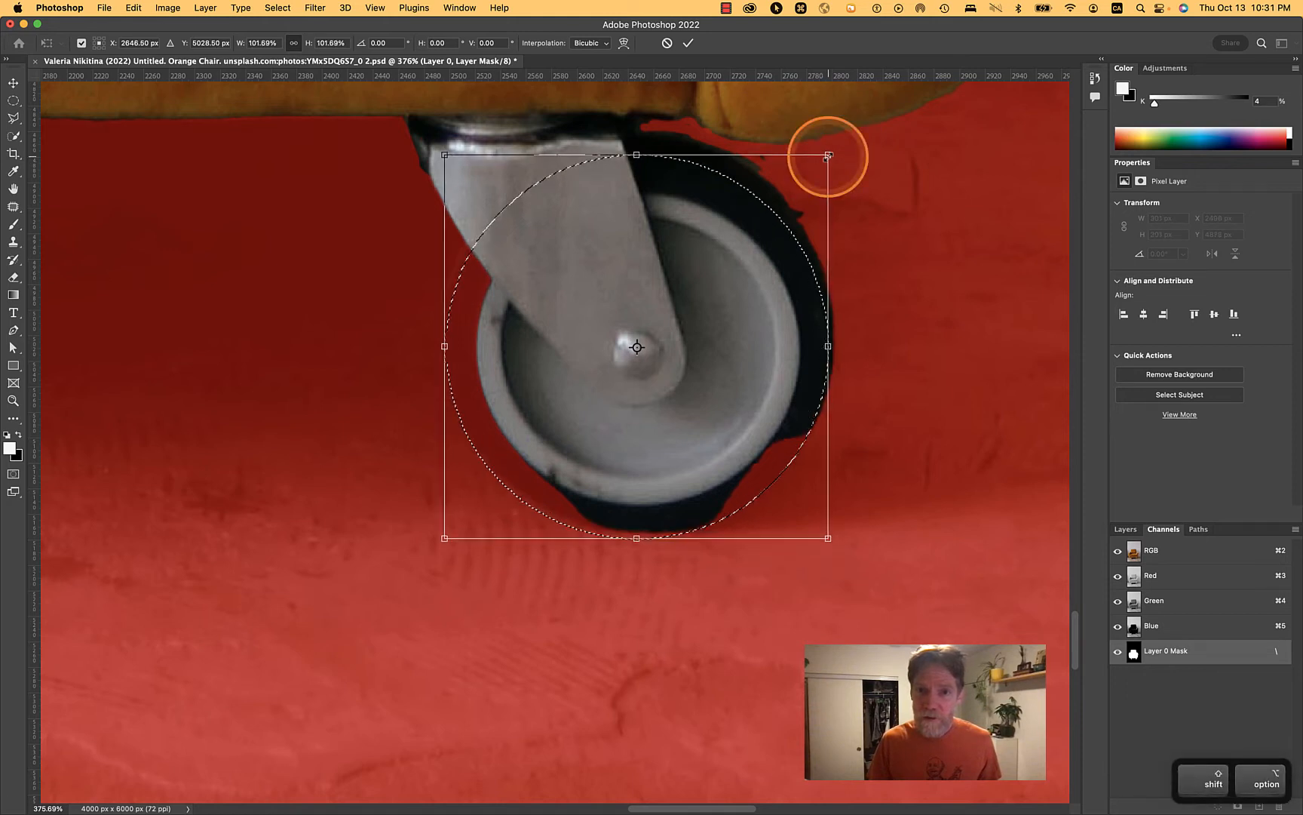
{"action": "left_click_drag", "start_coordinate": [749, 325], "coordinate": [753, 330]}
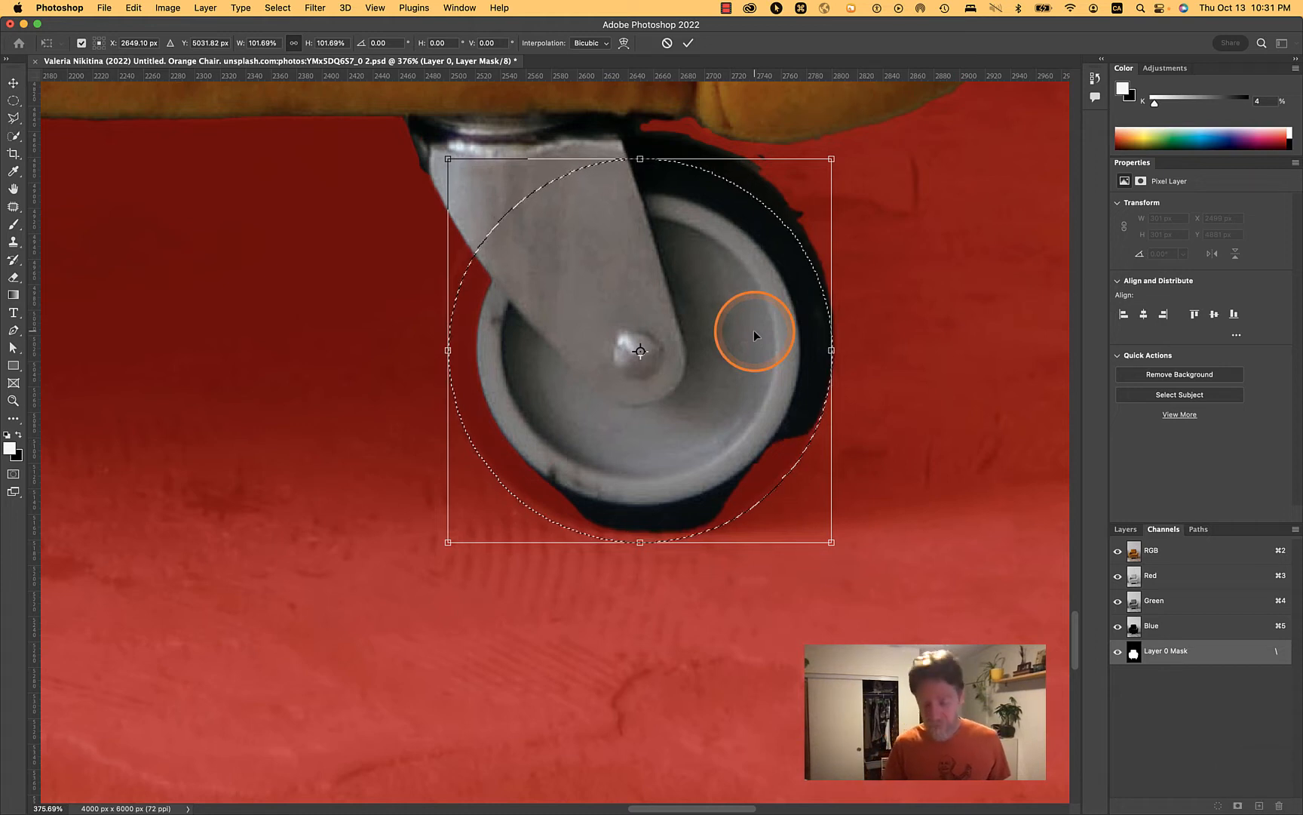
{"action": "key", "text": "Up"}
{"action": "key", "text": "Up"}
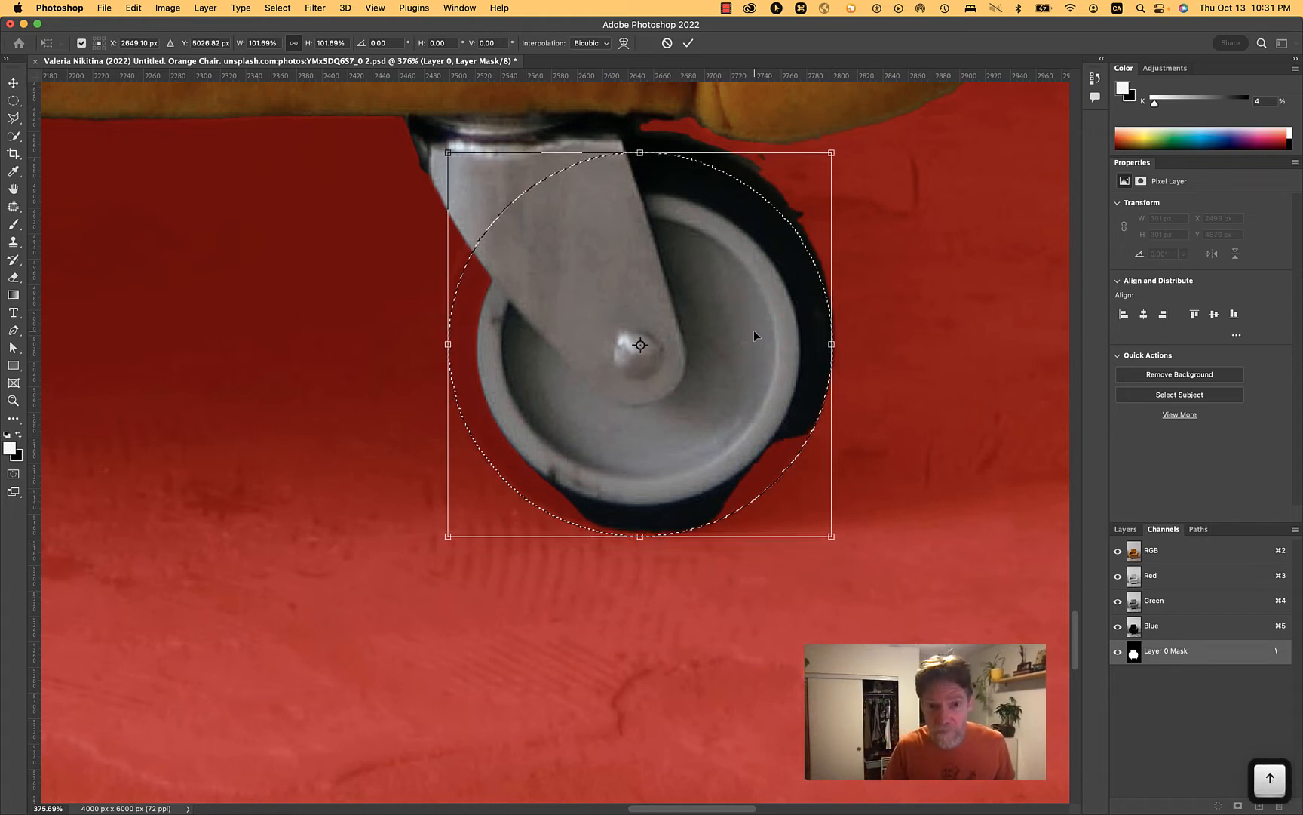
{"action": "key", "text": "Down"}
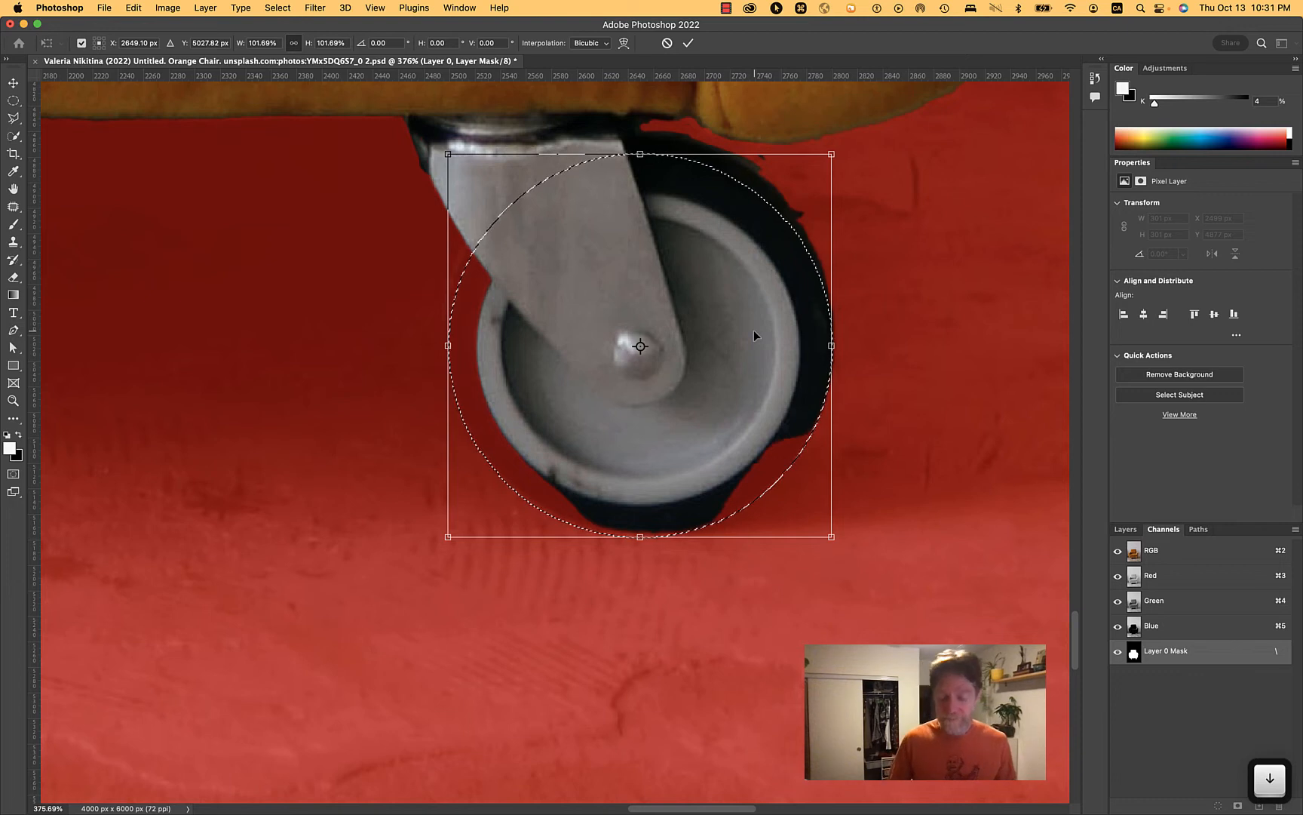
{"action": "key", "text": "Return"}
{"action": "left_click", "coordinate": [1080, 527]}
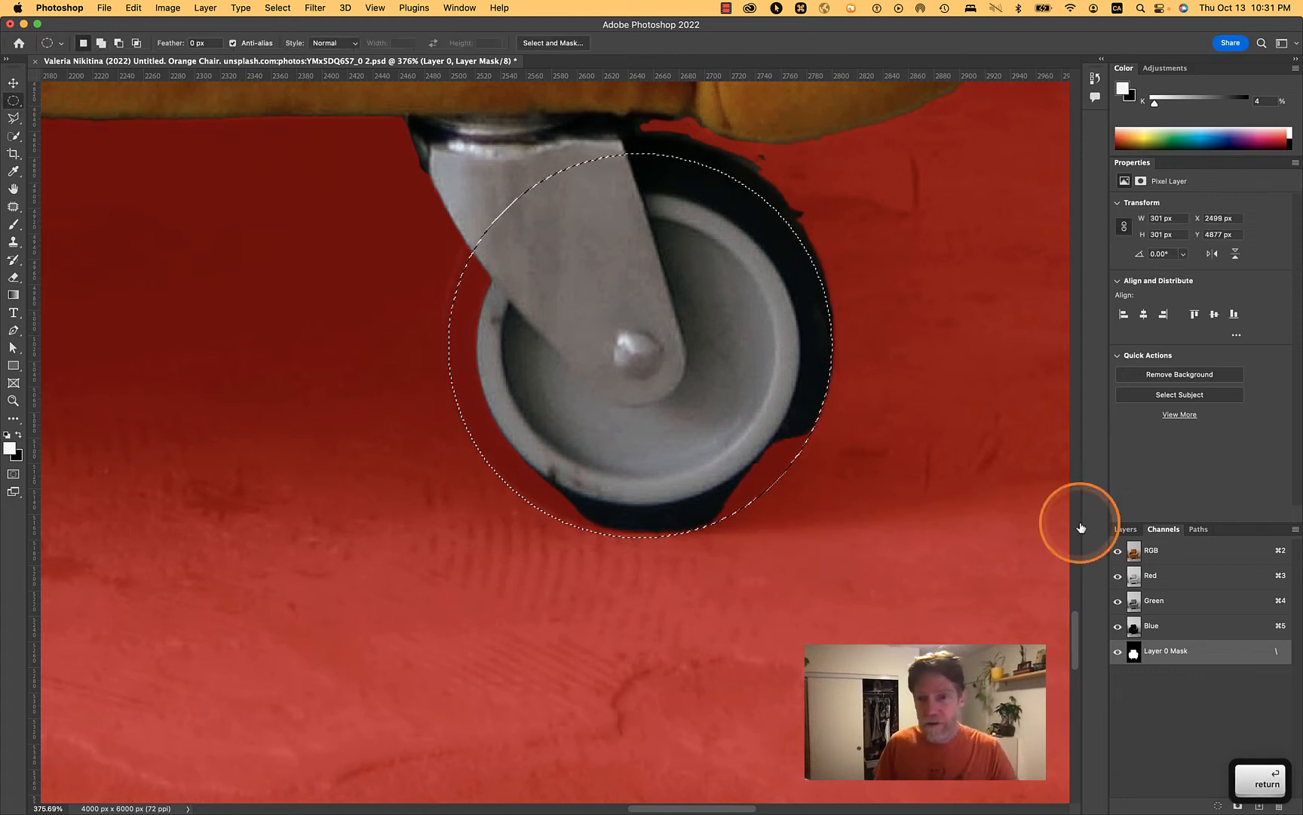
Fill the circular selection on the Layer 0 Mask channel with white at 100% opacity and deselect it.
{"action": "left_click", "coordinate": [1172, 653]}
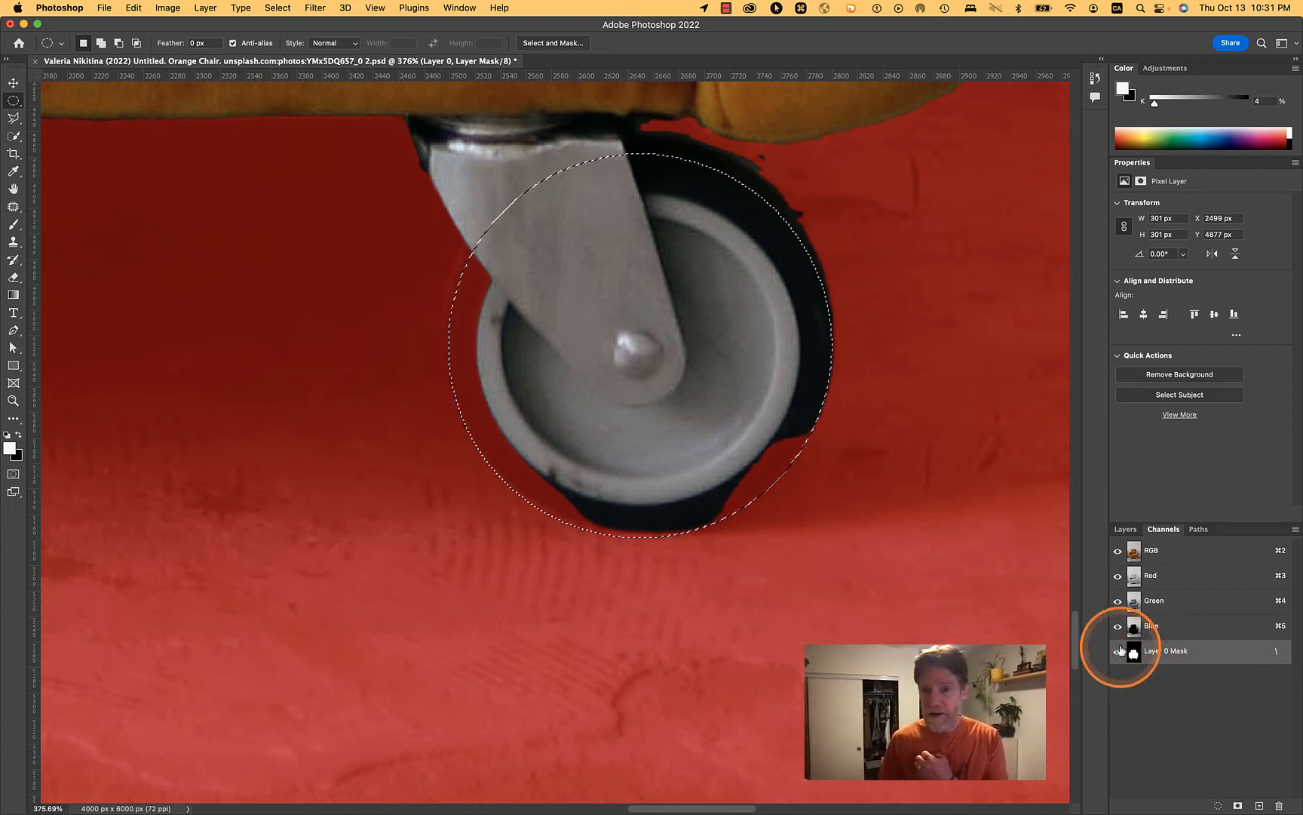
{"action": "left_click", "coordinate": [134, 7]}
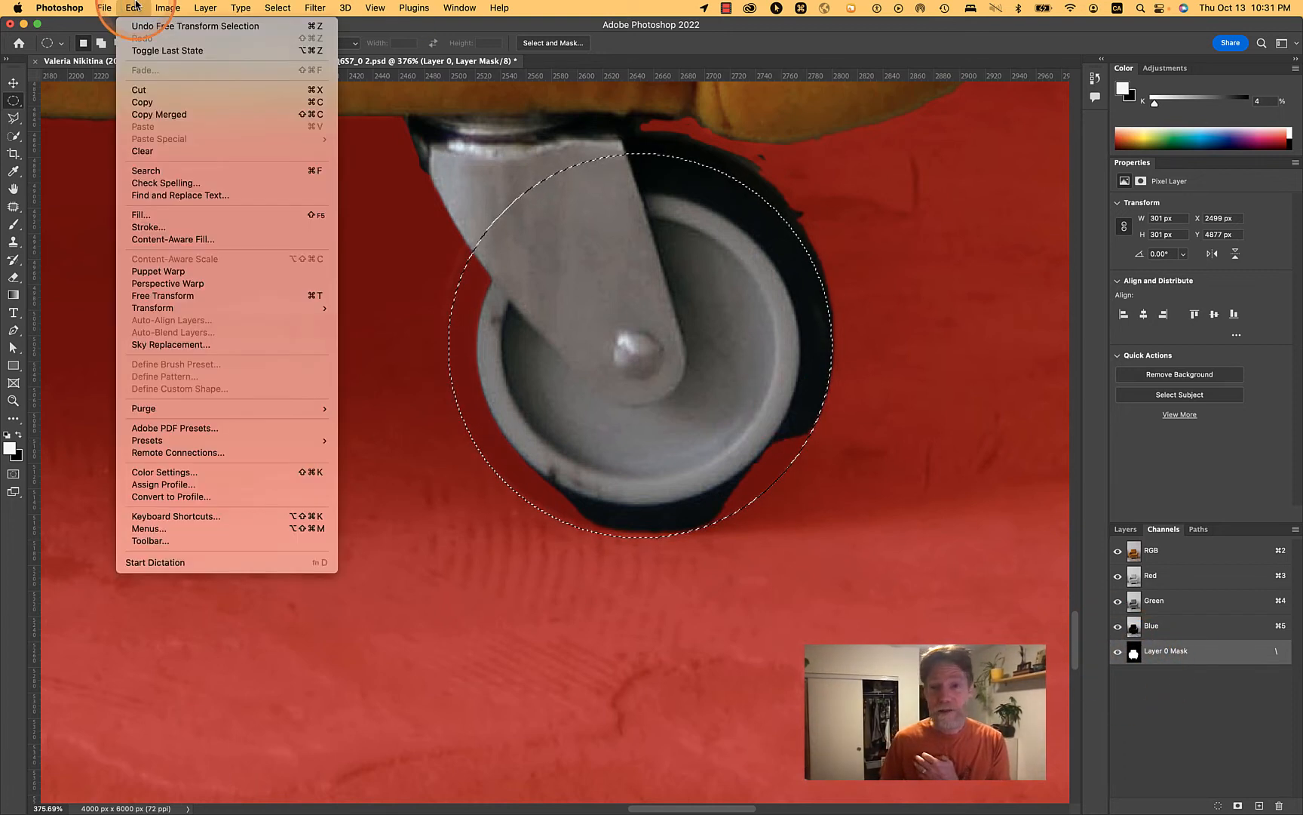
{"action": "left_click", "coordinate": [162, 218]}
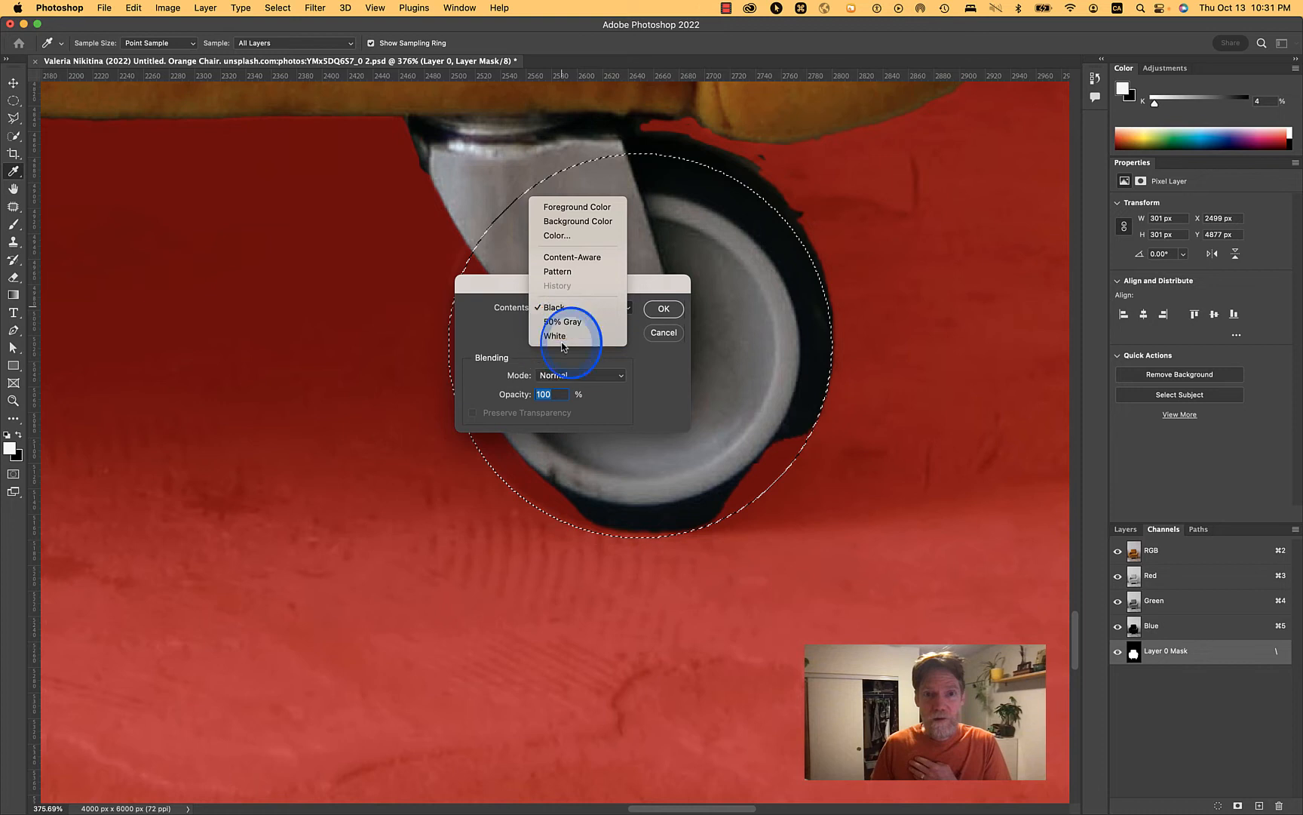
{"action": "left_click", "coordinate": [555, 335]}
{"action": "left_click", "coordinate": [663, 309]}
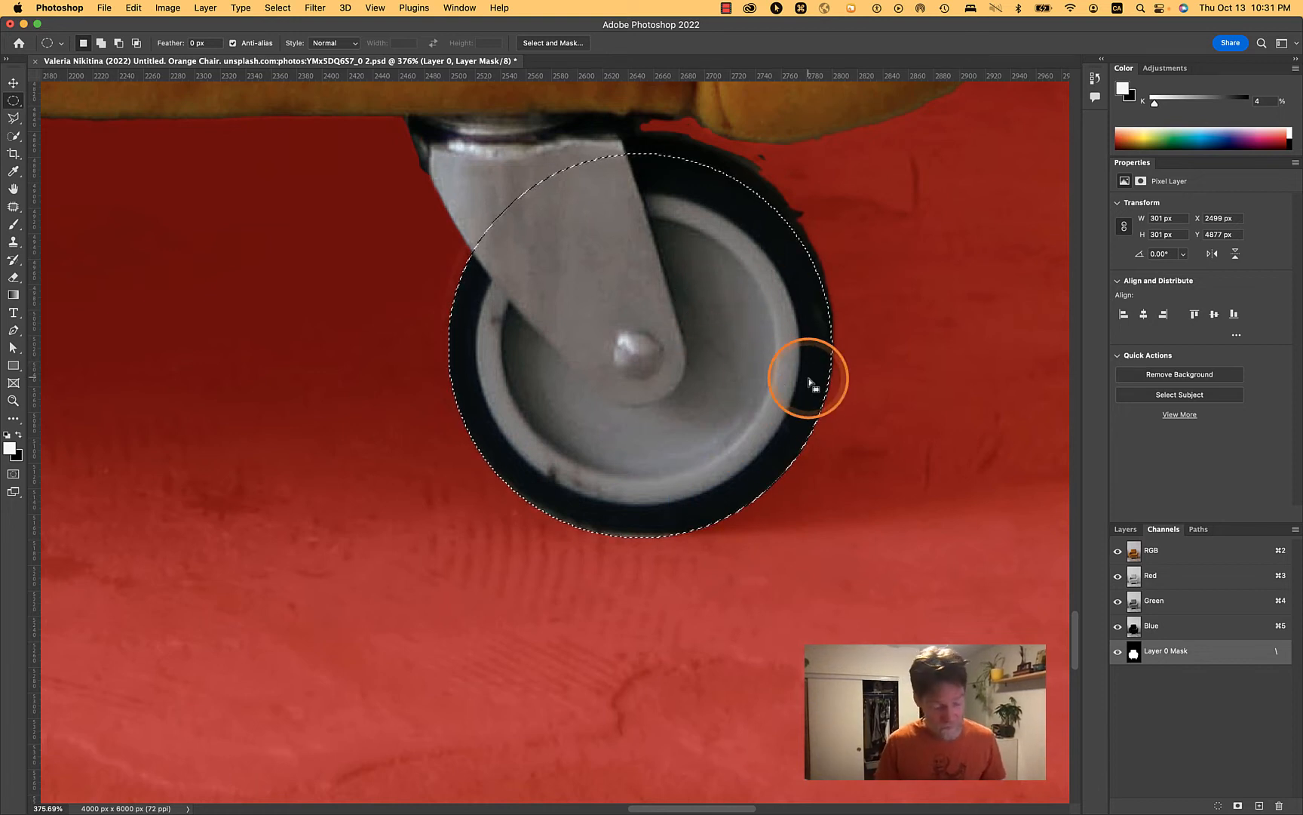
{"action": "key", "text": "super"}
{"action": "key", "text": "super+d"}
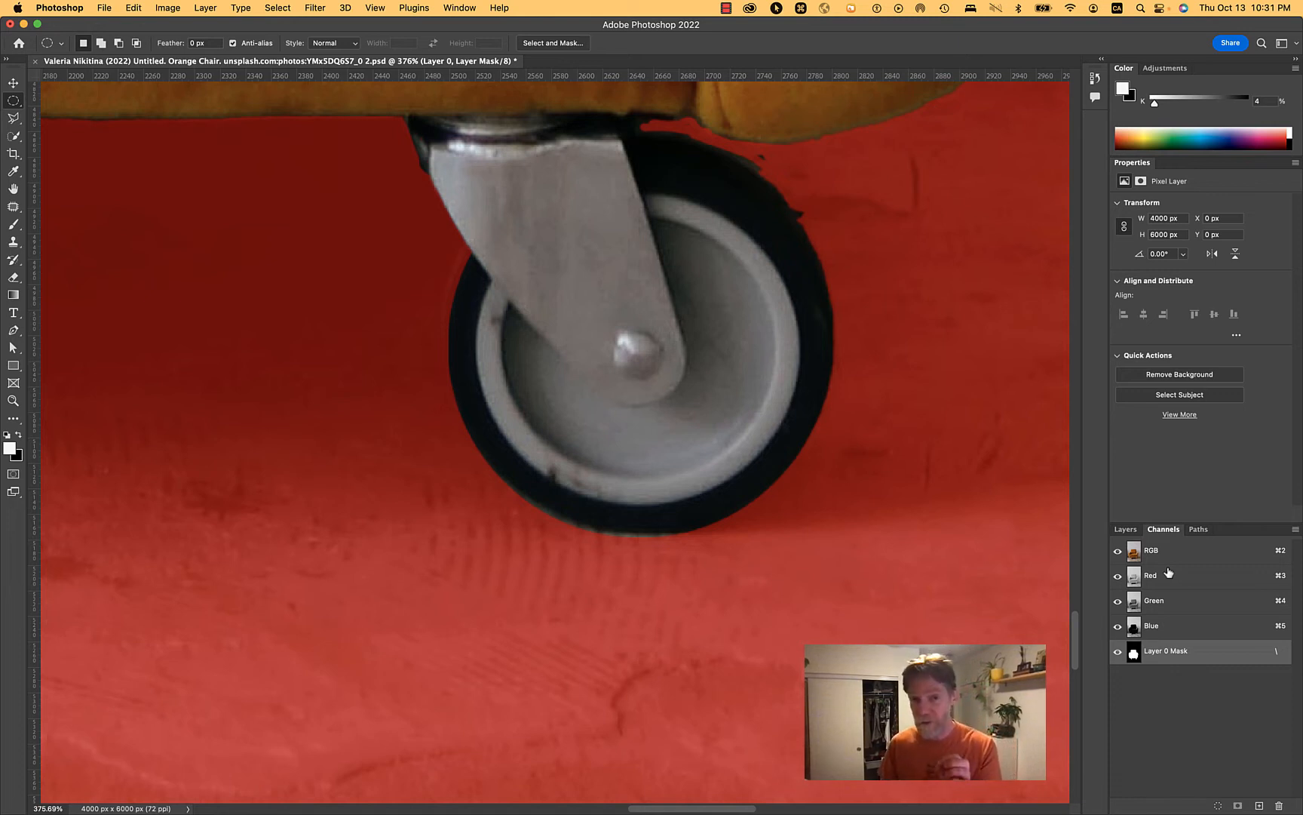
Hide the red Layer 0 Mask overlay and re-enable Layer 0's layer mask to show the whole isolated chair.
{"action": "double_click", "coordinate": [13, 401]}
{"action": "scroll", "coordinate": [576, 450], "scroll_direction": "down", "scroll_amount": 3}
{"action": "scroll", "coordinate": [576, 450], "scroll_direction": "down", "scroll_amount": 2}
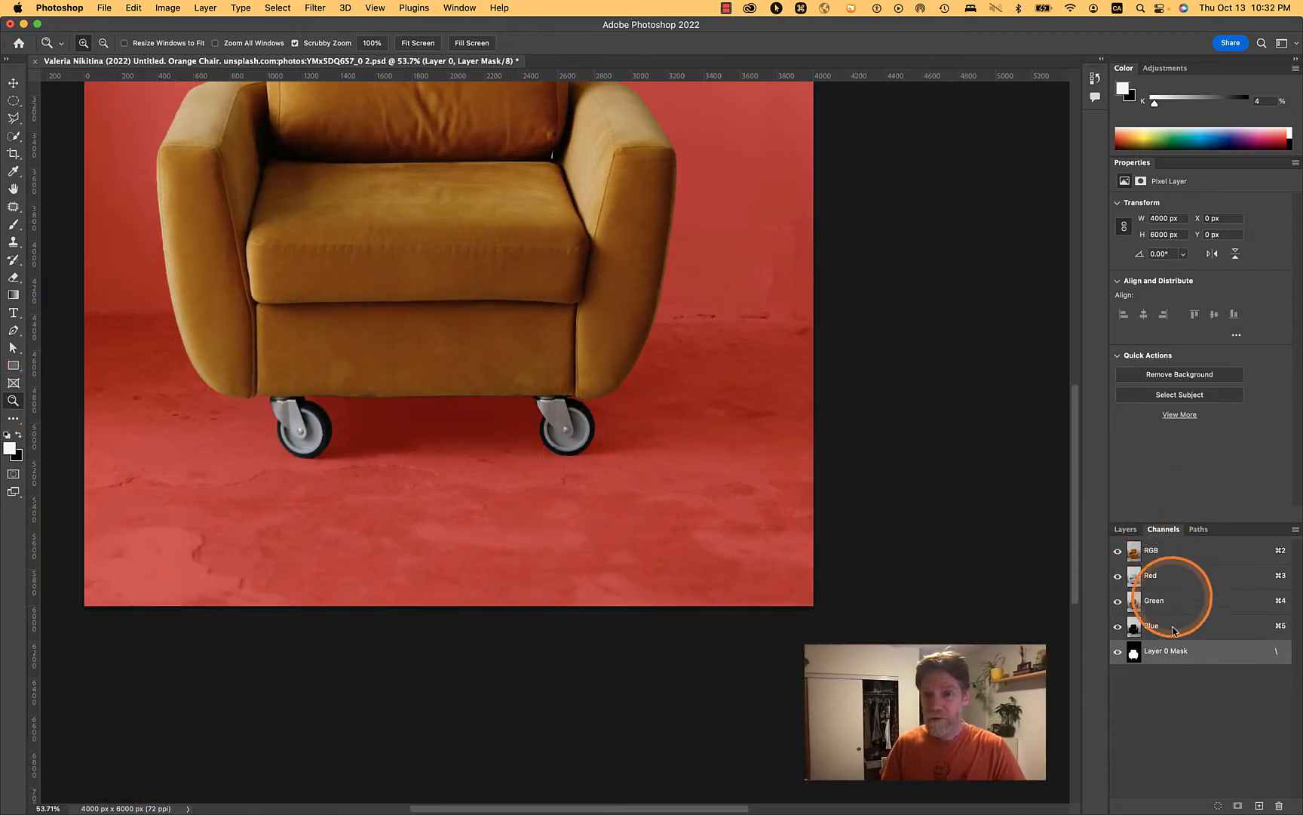
{"action": "left_click", "coordinate": [1118, 651]}
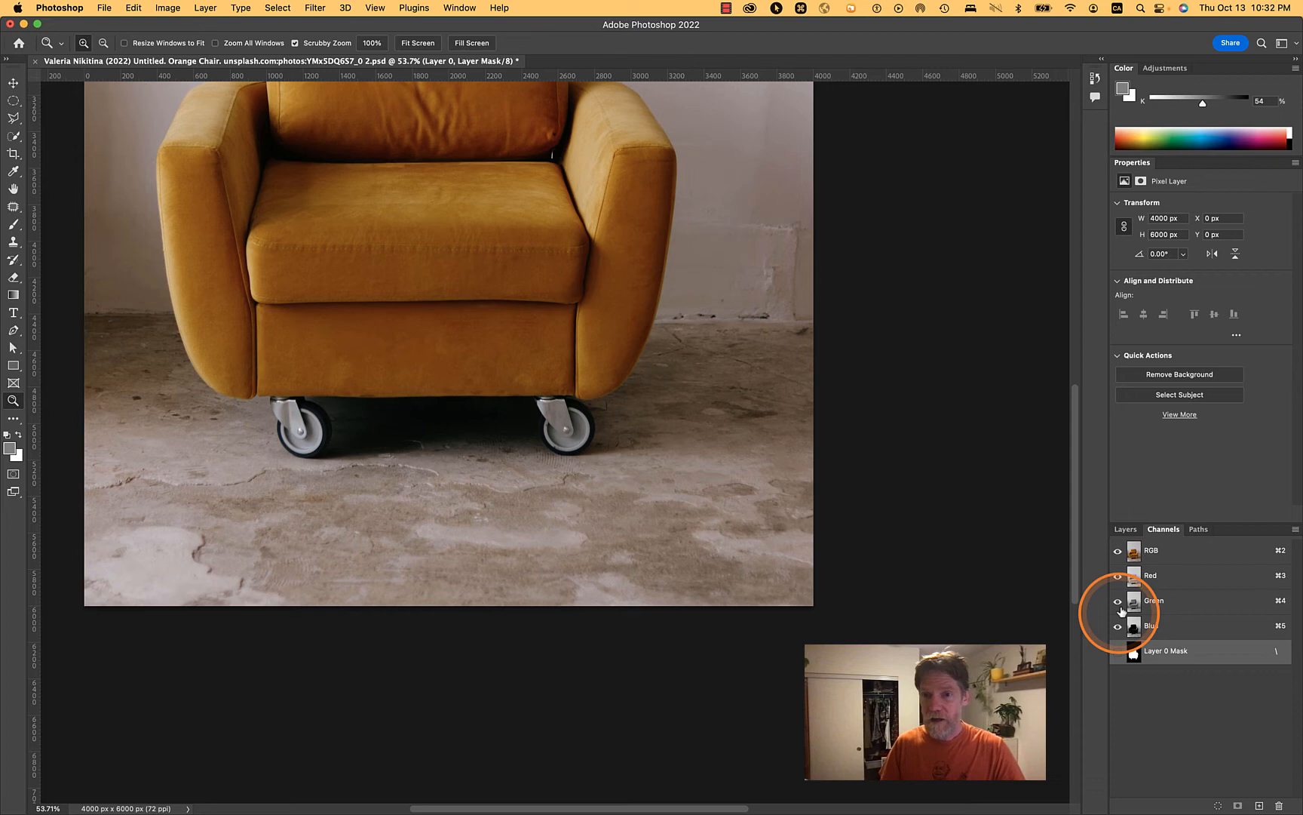
{"action": "left_click", "coordinate": [1124, 528]}
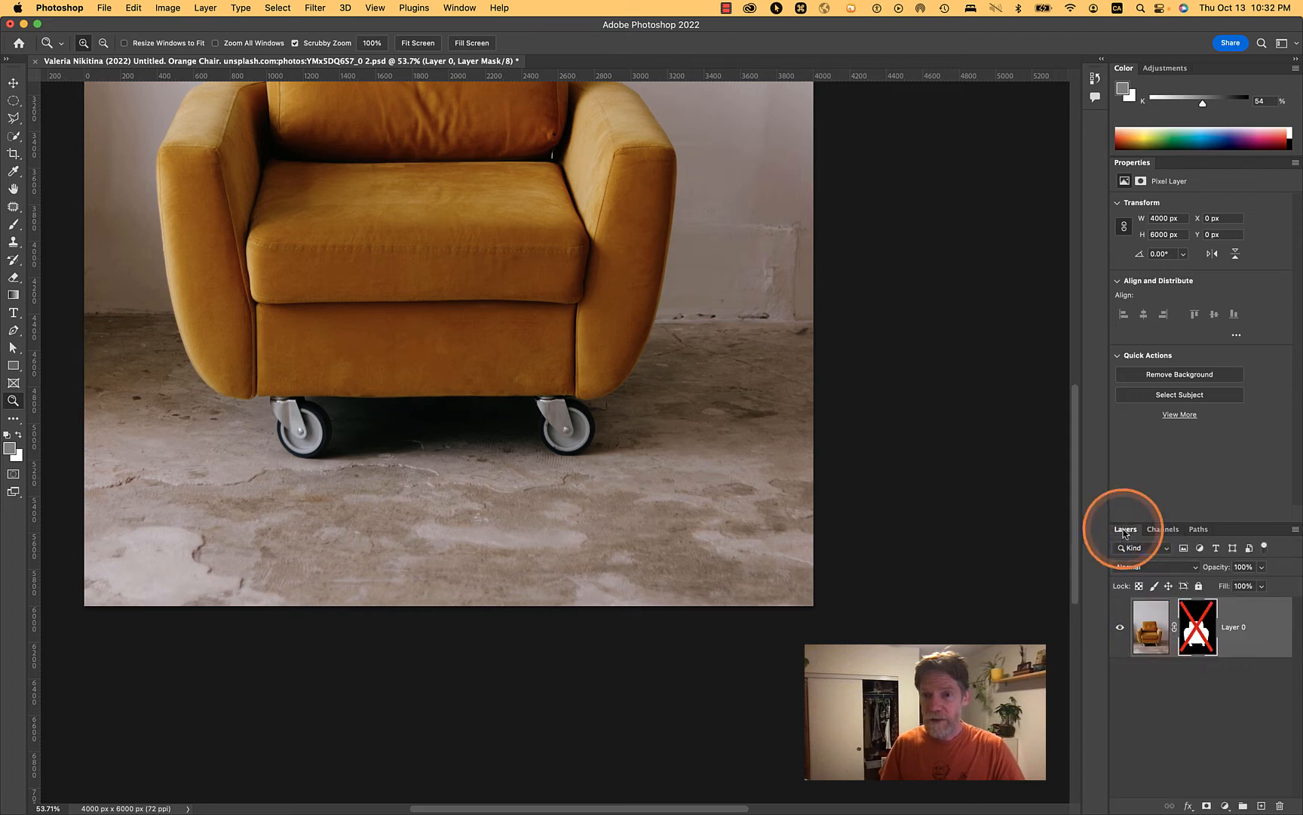
{"action": "left_click", "coordinate": [1201, 637], "text": "shift"}
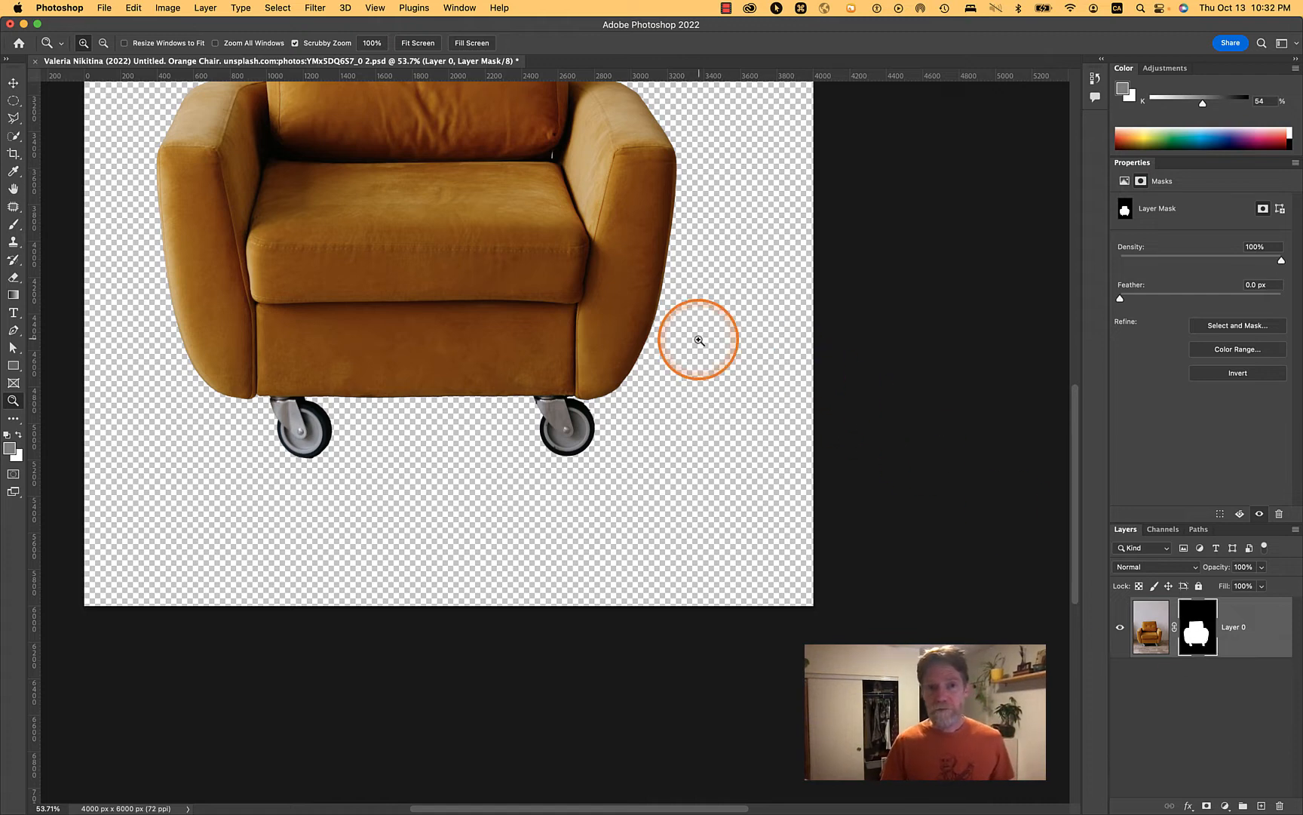
{"action": "key", "text": "super+0"}
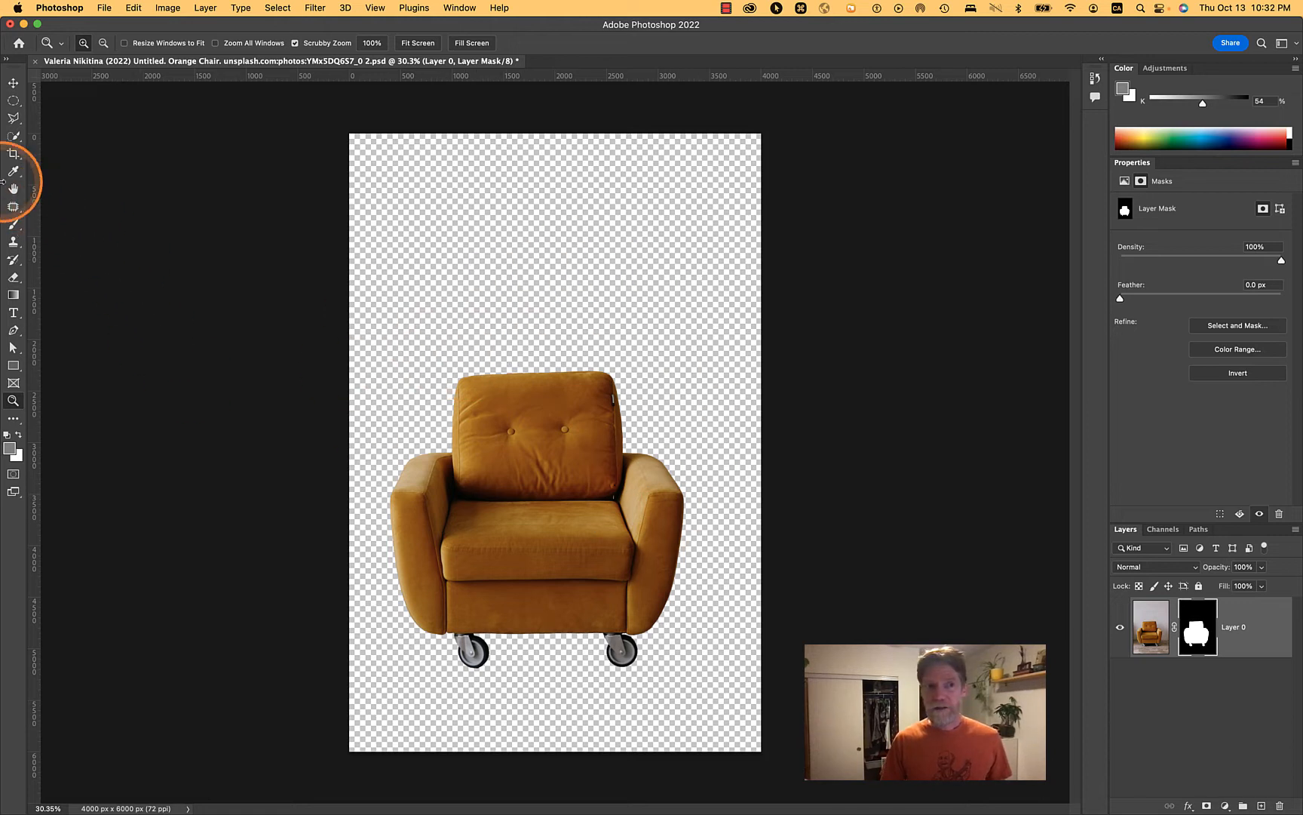
Add a new layer below Layer 0, rename it Shape, and save the document.
{"action": "left_click", "coordinate": [14, 366]}
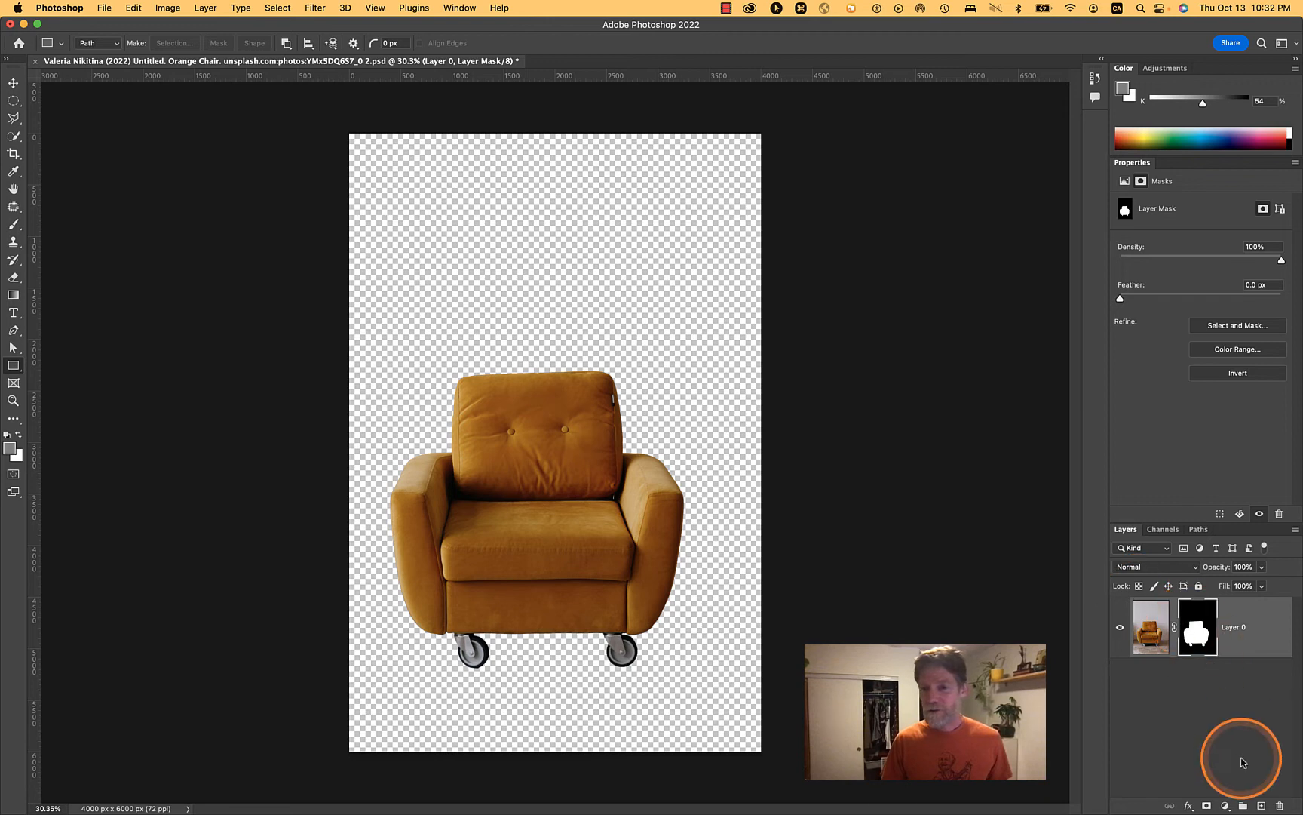
{"action": "left_click", "coordinate": [1262, 805]}
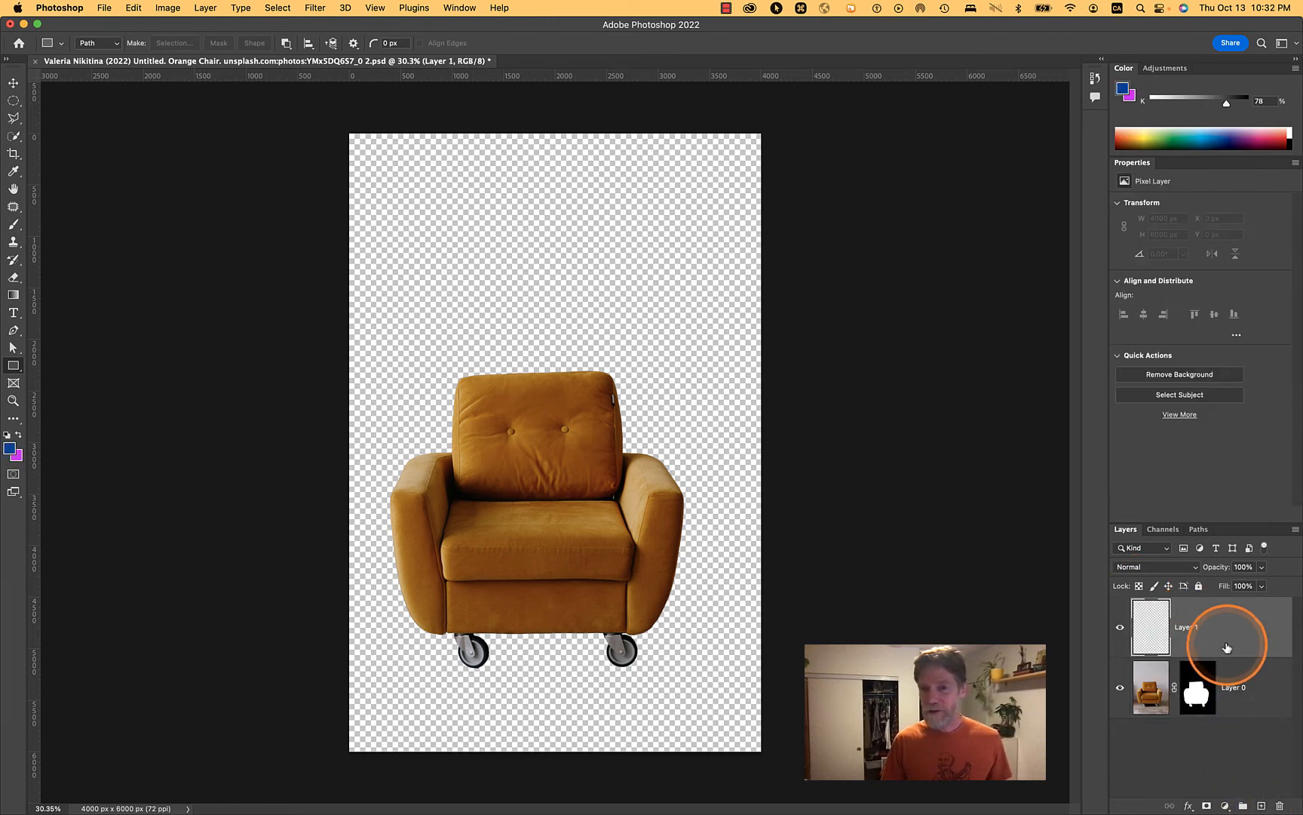
{"action": "left_click_drag", "start_coordinate": [1234, 628], "coordinate": [1230, 699]}
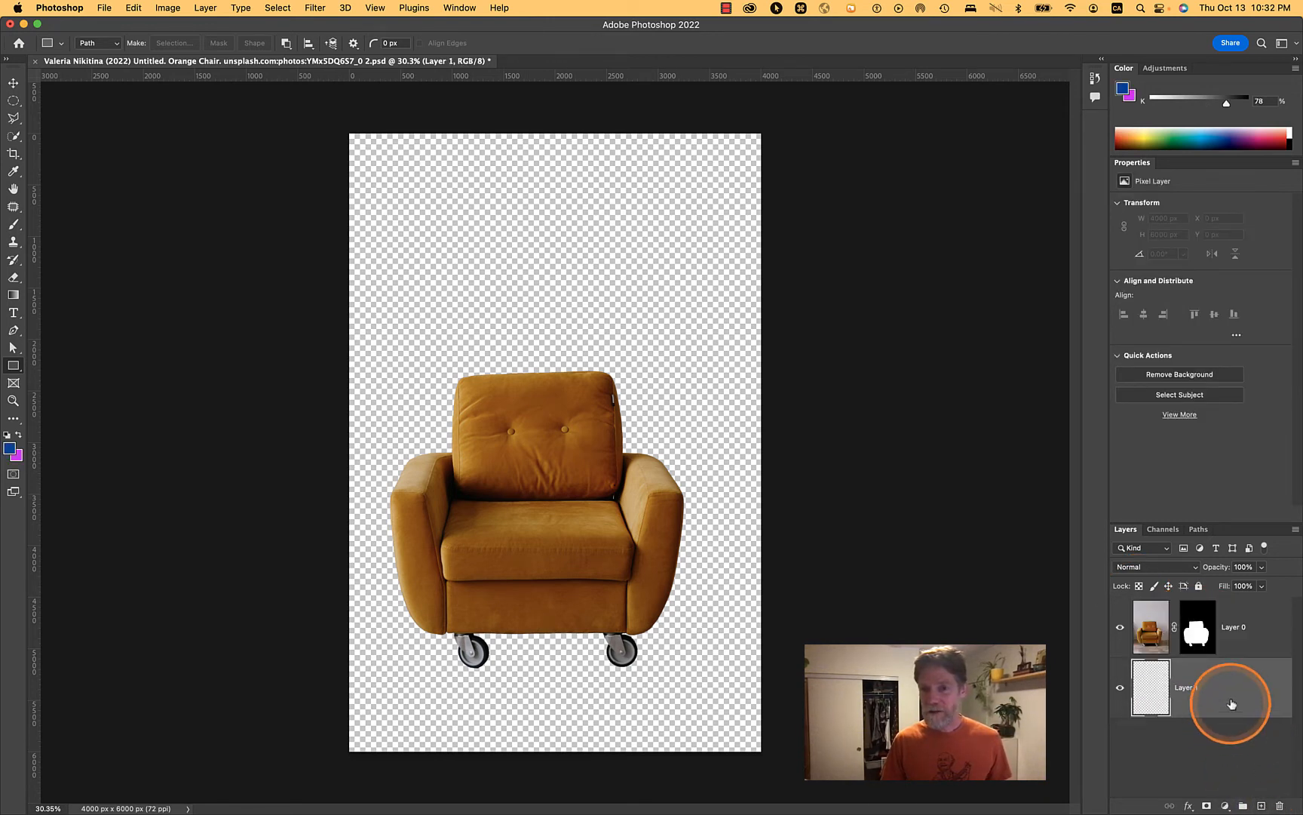
{"action": "double_click", "coordinate": [1187, 687]}
{"action": "type", "text": "Sh"}
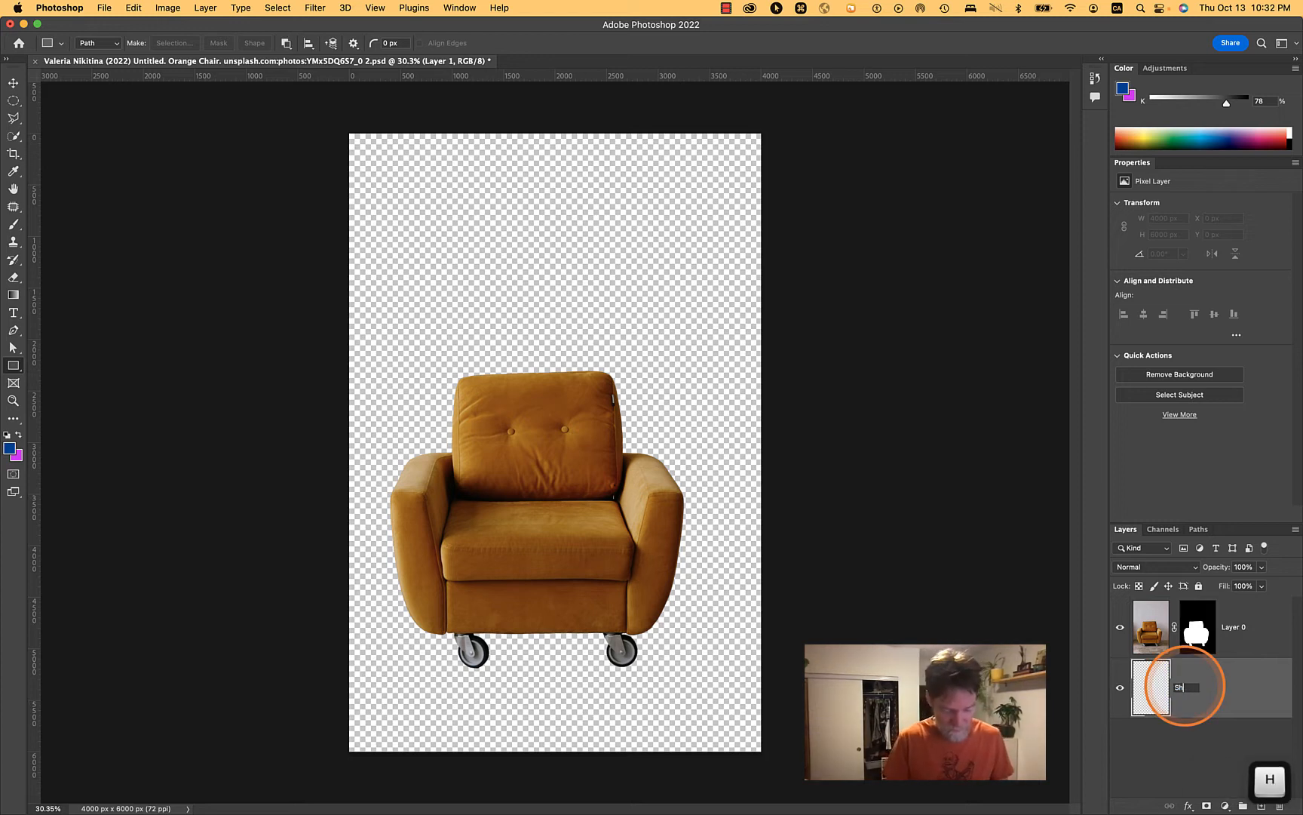
{"action": "type", "text": "ape"}
{"action": "key", "text": "Return"}
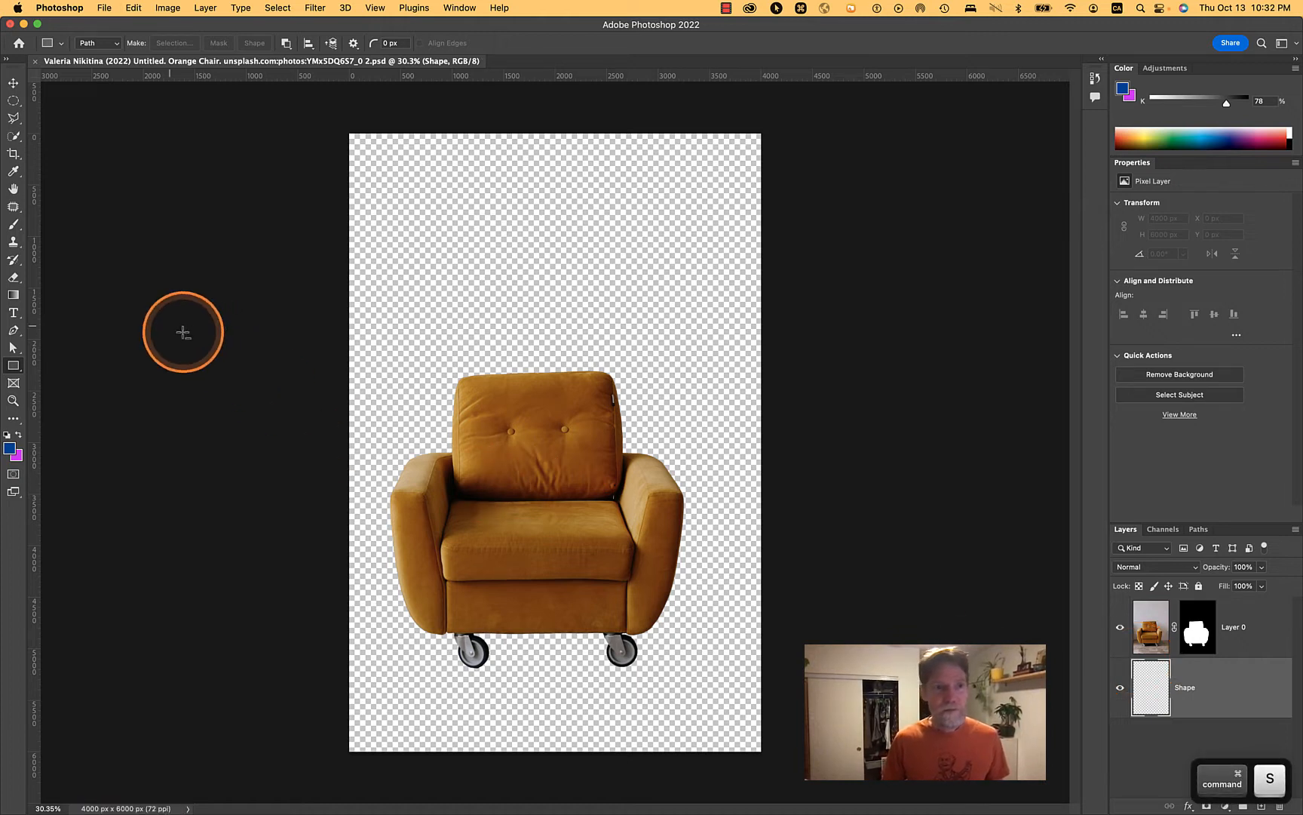
{"action": "key", "text": "super+s"}
Draw a square marquee selection about 2862 px wide behind the chair, placed near X 702 px, Y 1806 px.
{"action": "left_click_drag", "start_coordinate": [14, 101], "coordinate": [59, 103]}
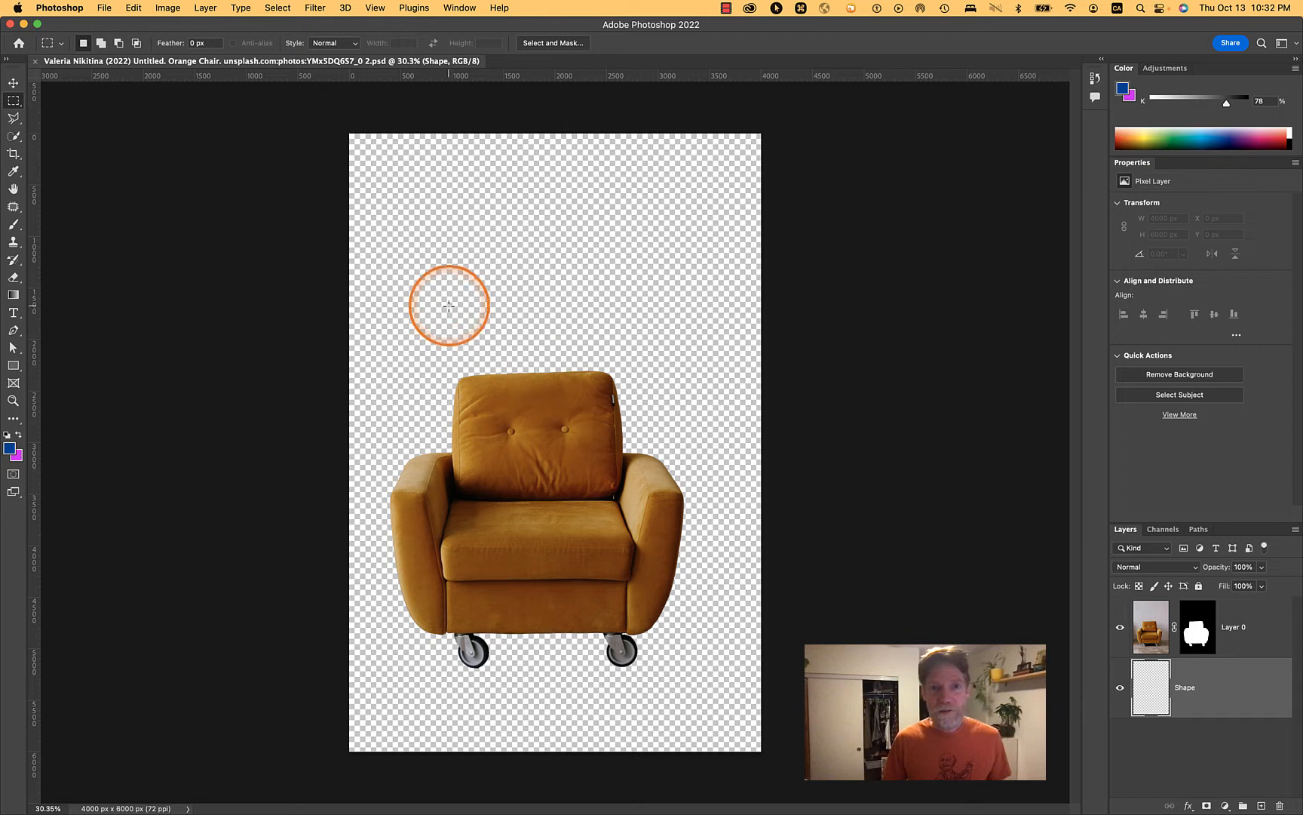
{"action": "left_click_drag", "start_coordinate": [449, 299], "coordinate": [744, 751]}
{"action": "left_click_drag", "start_coordinate": [671, 494], "coordinate": [647, 515]}
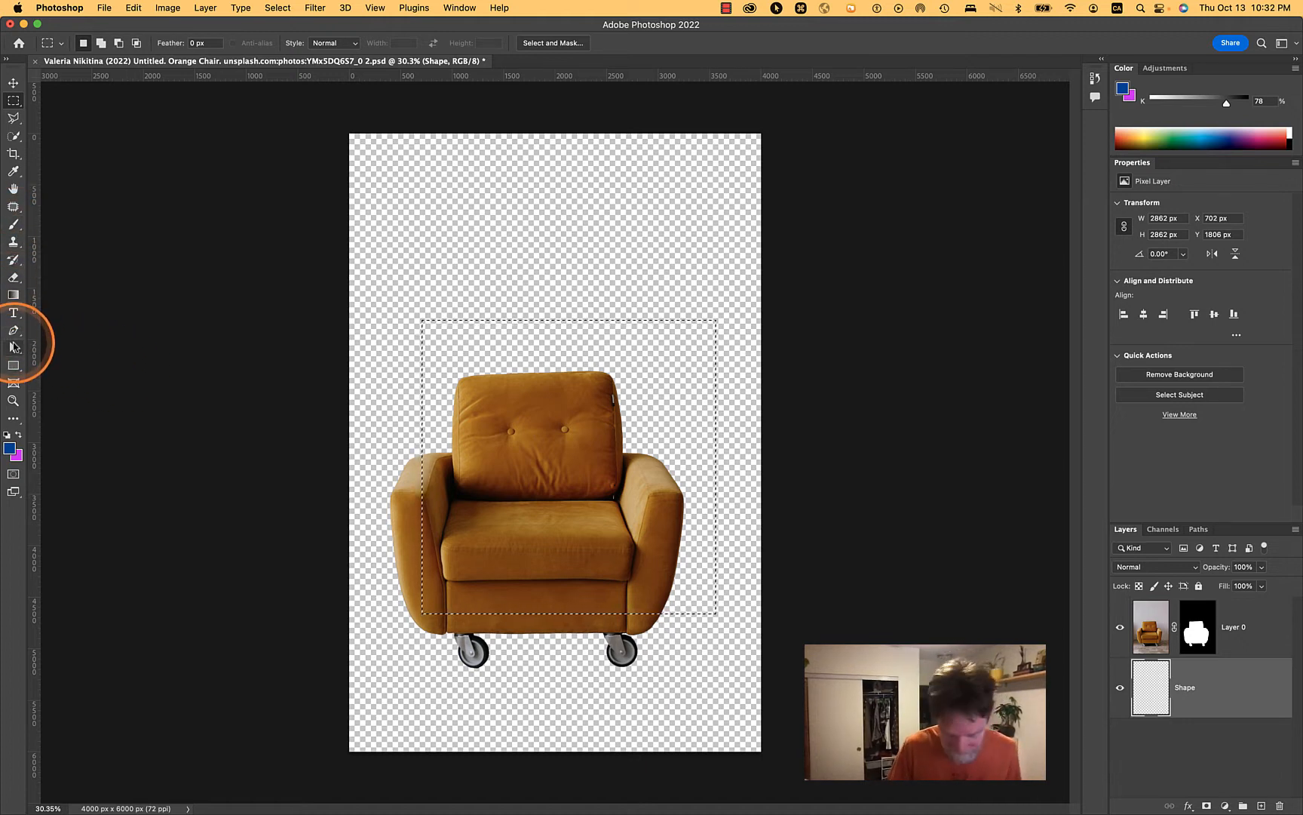
Sample the orange upholstery near the upper-left corner of the chair's backrest as the foreground color.
{"action": "key", "text": "i"}
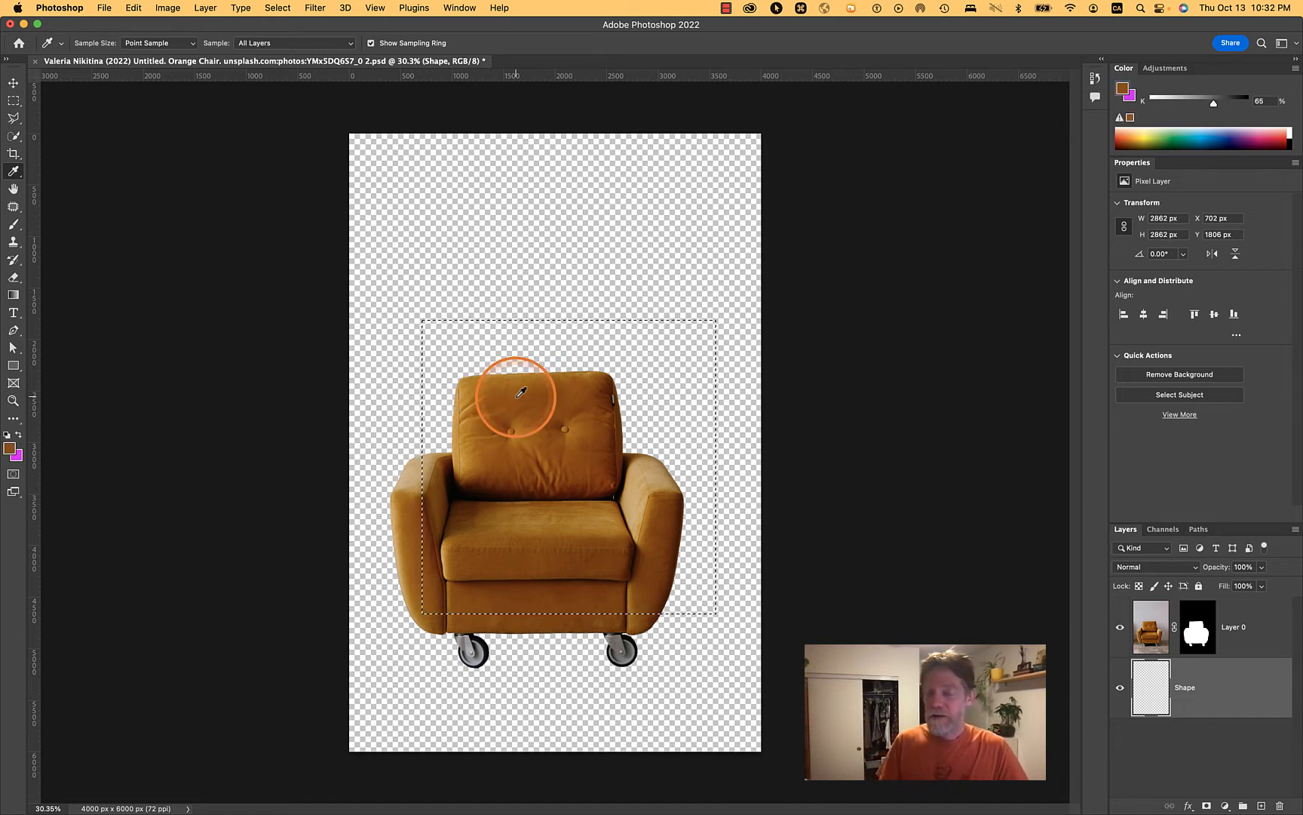
{"action": "left_click", "coordinate": [521, 392]}
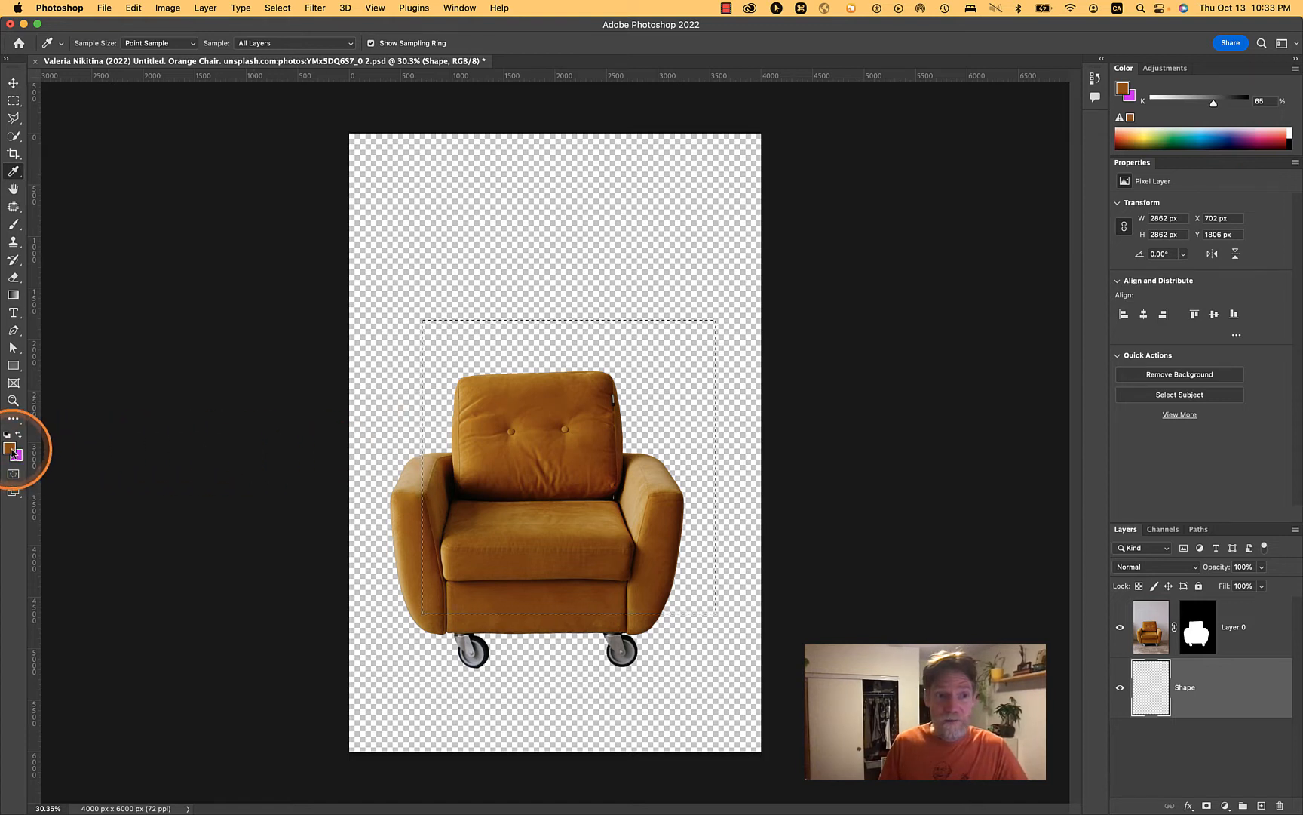
{"action": "left_click", "coordinate": [11, 449]}
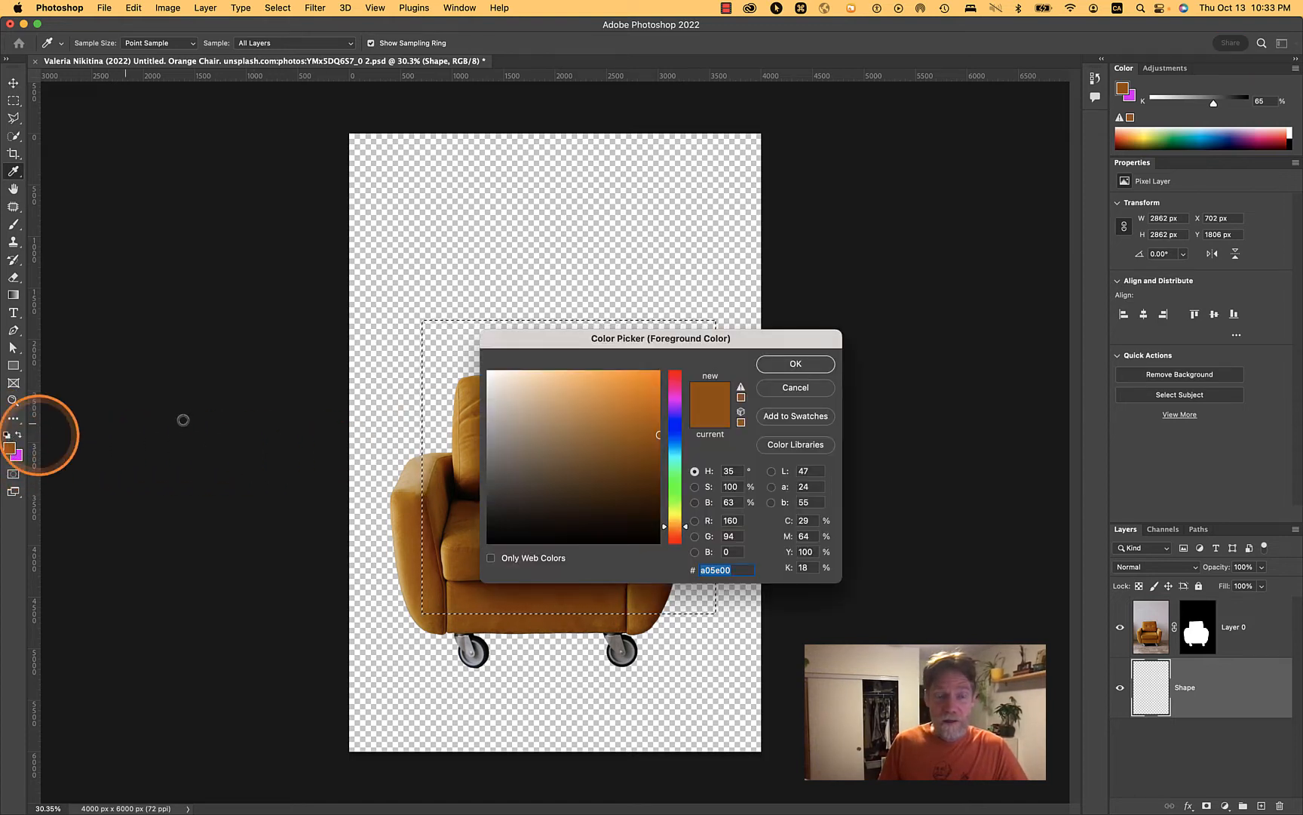
{"action": "left_click", "coordinate": [806, 389]}
{"action": "left_click", "coordinate": [620, 375]}
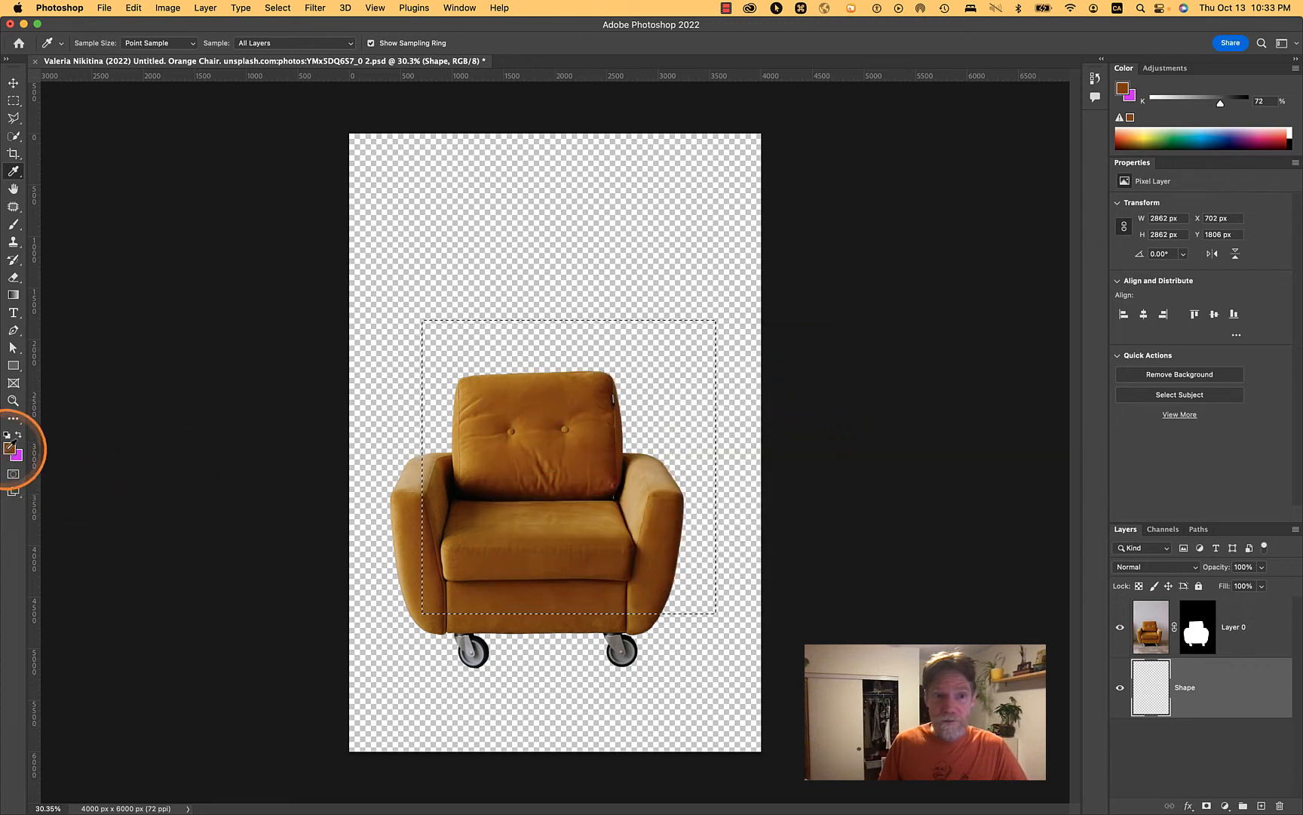
{"action": "left_click", "coordinate": [495, 383]}
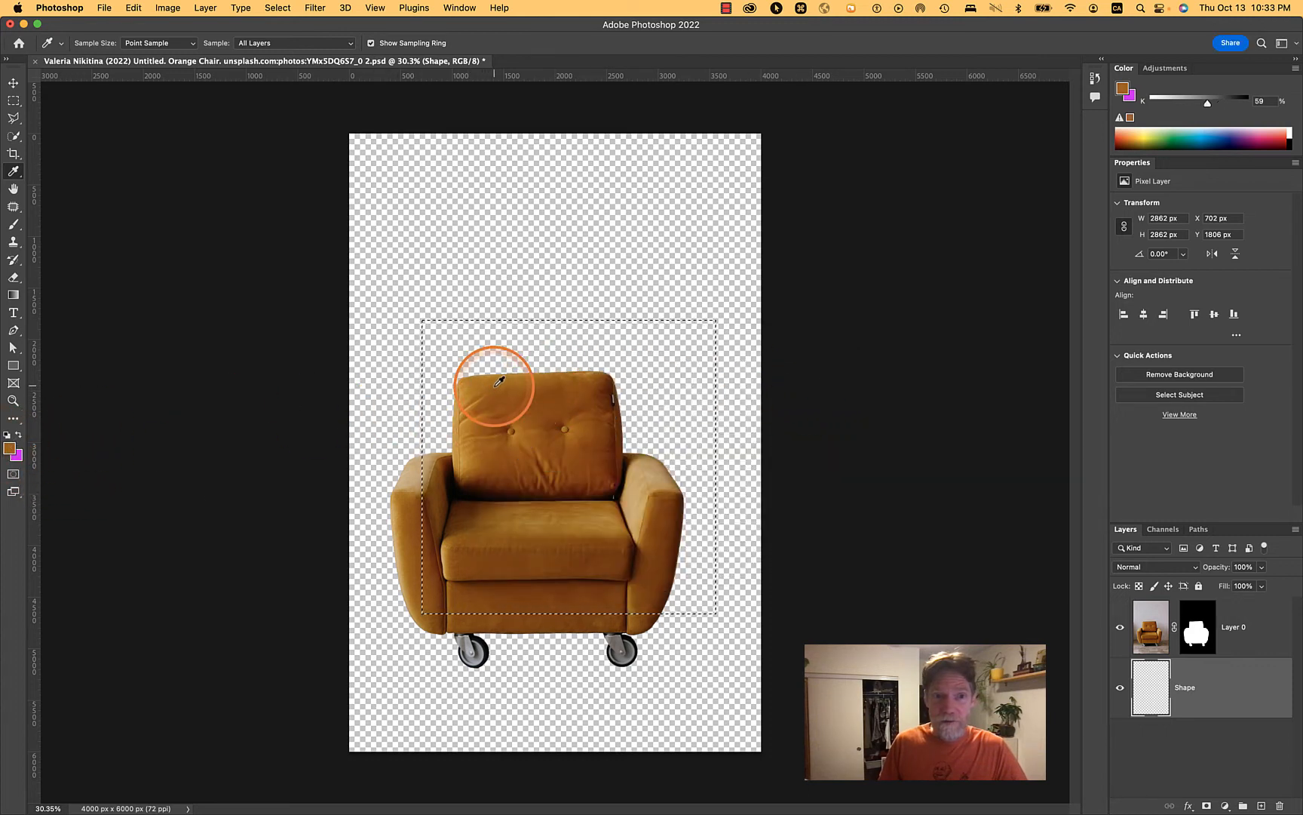
Change the foreground color to its blue complement, #0546ad, by adding 180° to the hue of 37°.
{"action": "left_click", "coordinate": [9, 449]}
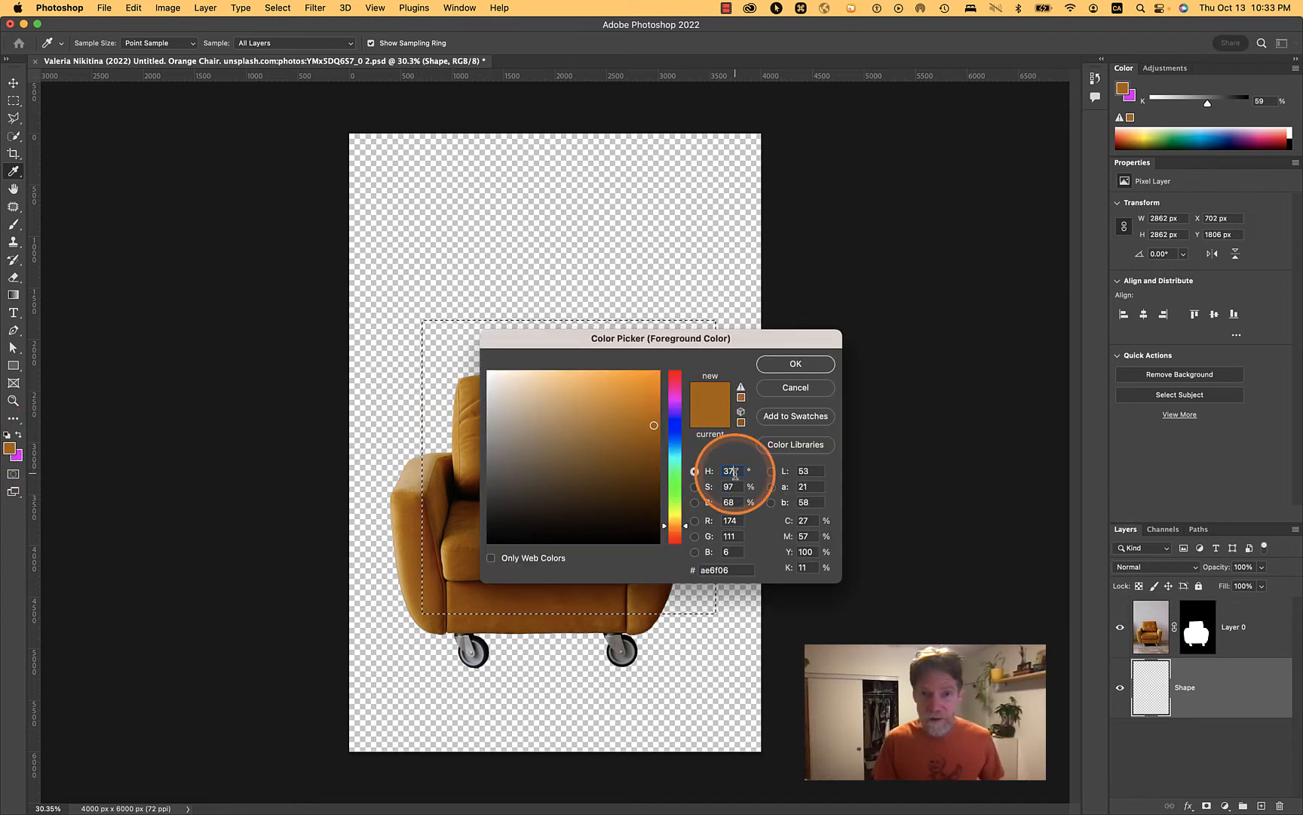
{"action": "type", "text": "+1"}
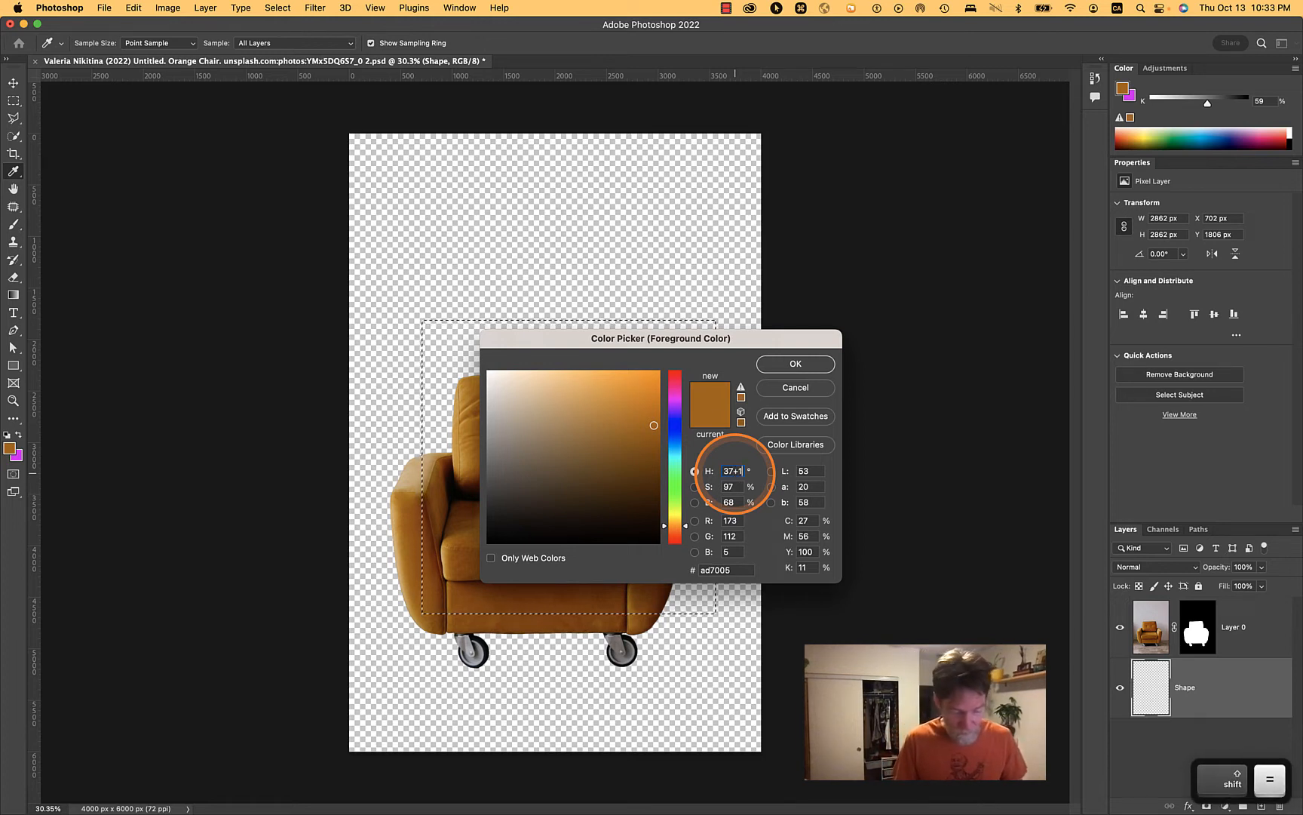
{"action": "type", "text": "80"}
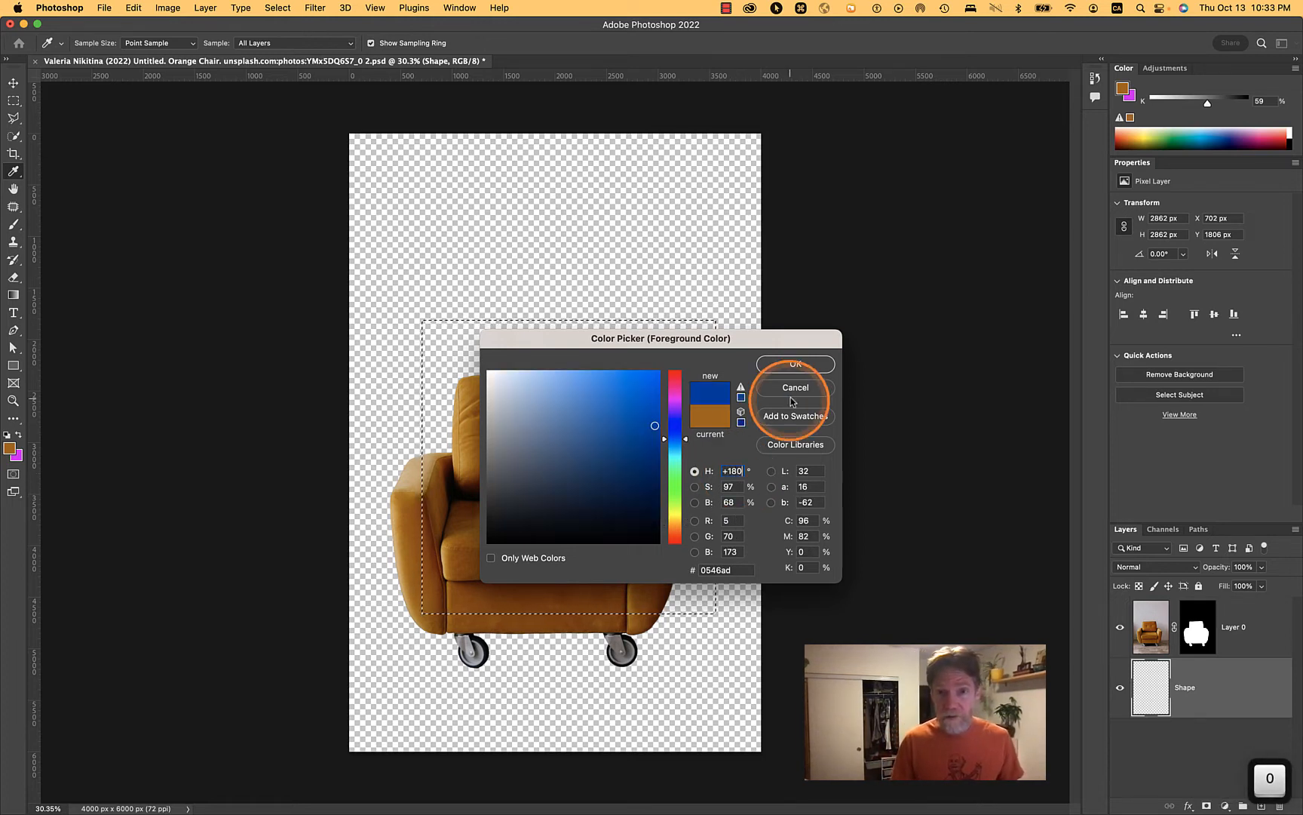
{"action": "left_click", "coordinate": [796, 363]}
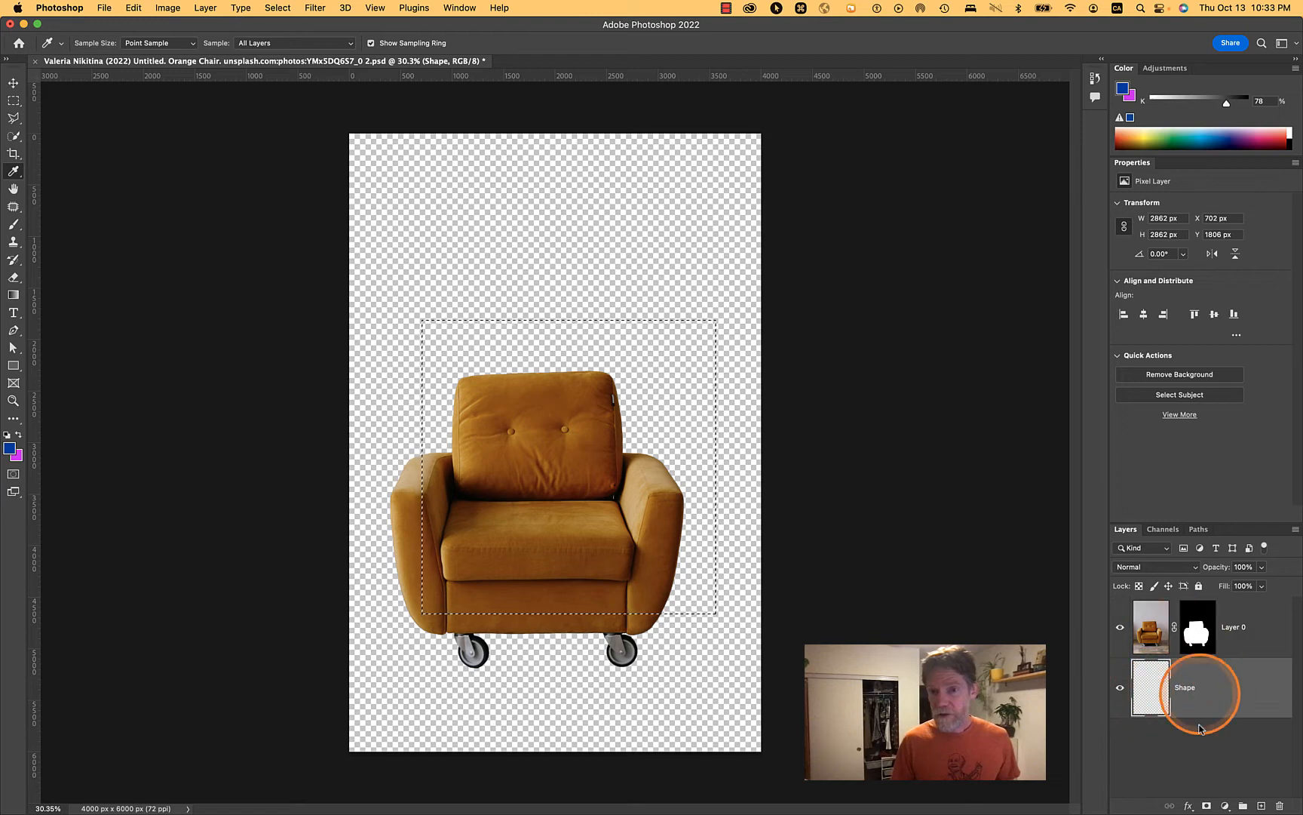
Fill the square selection on the Shape layer with the foreground color in Normal mode at 100% opacity.
{"action": "left_click", "coordinate": [160, 8]}
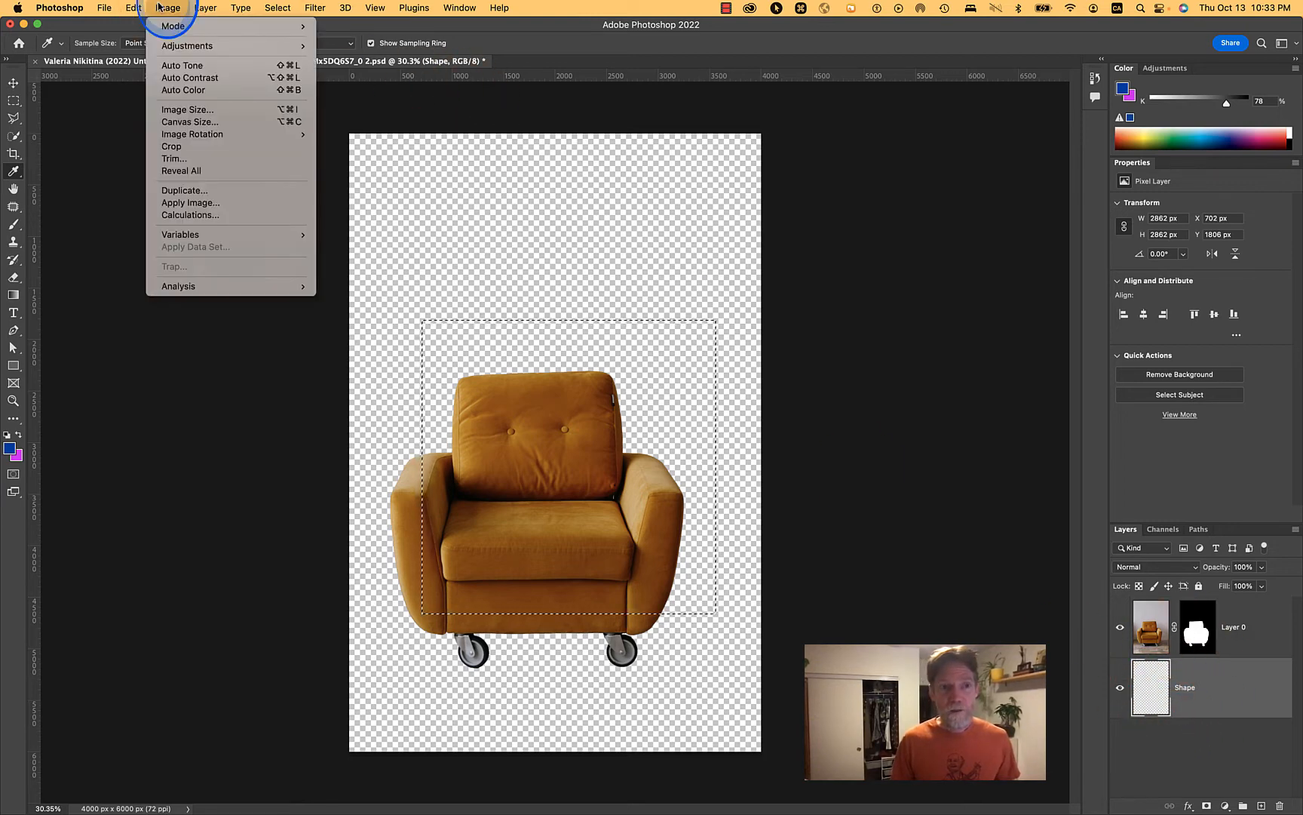
{"action": "mouse_move", "coordinate": [128, 8]}
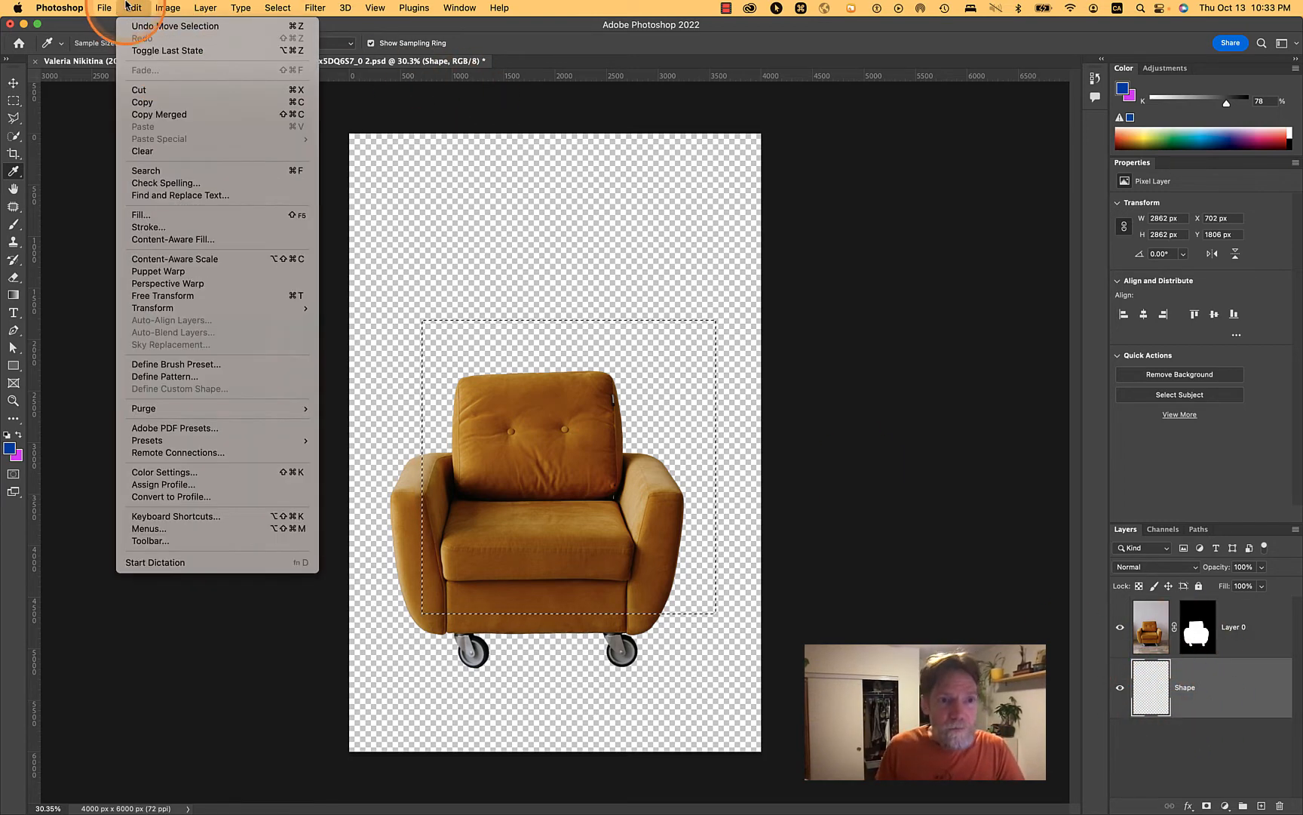
{"action": "left_click", "coordinate": [150, 214]}
{"action": "left_click", "coordinate": [590, 304]}
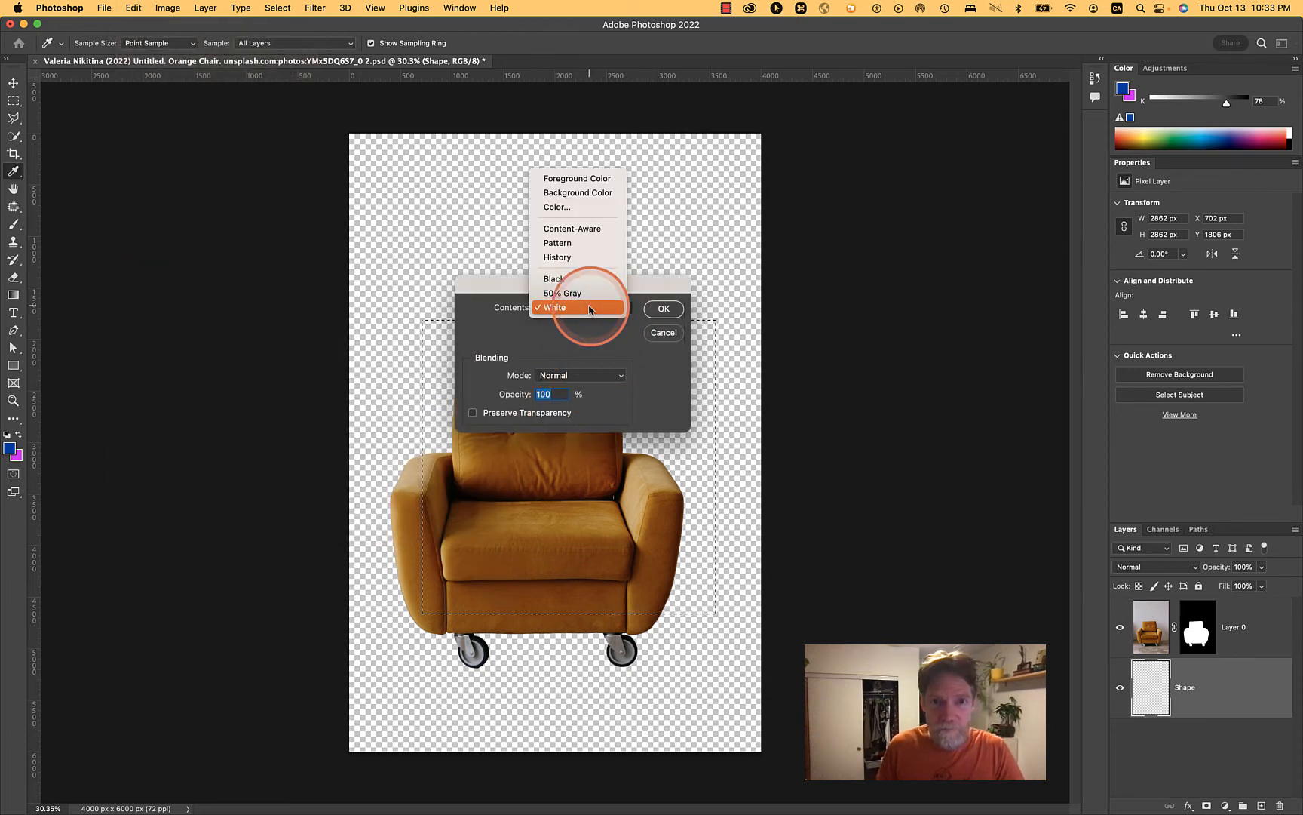
{"action": "left_click", "coordinate": [579, 179]}
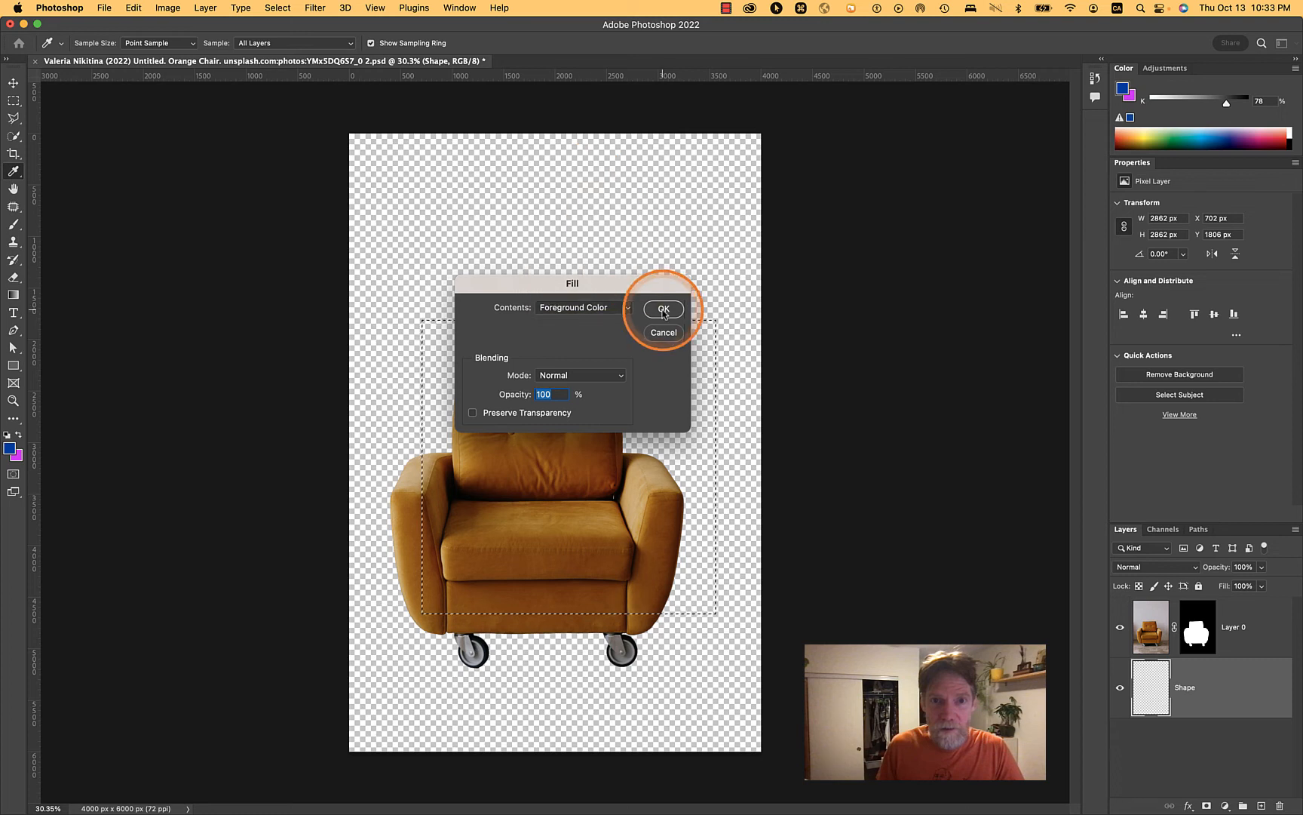
{"action": "left_click", "coordinate": [663, 308]}
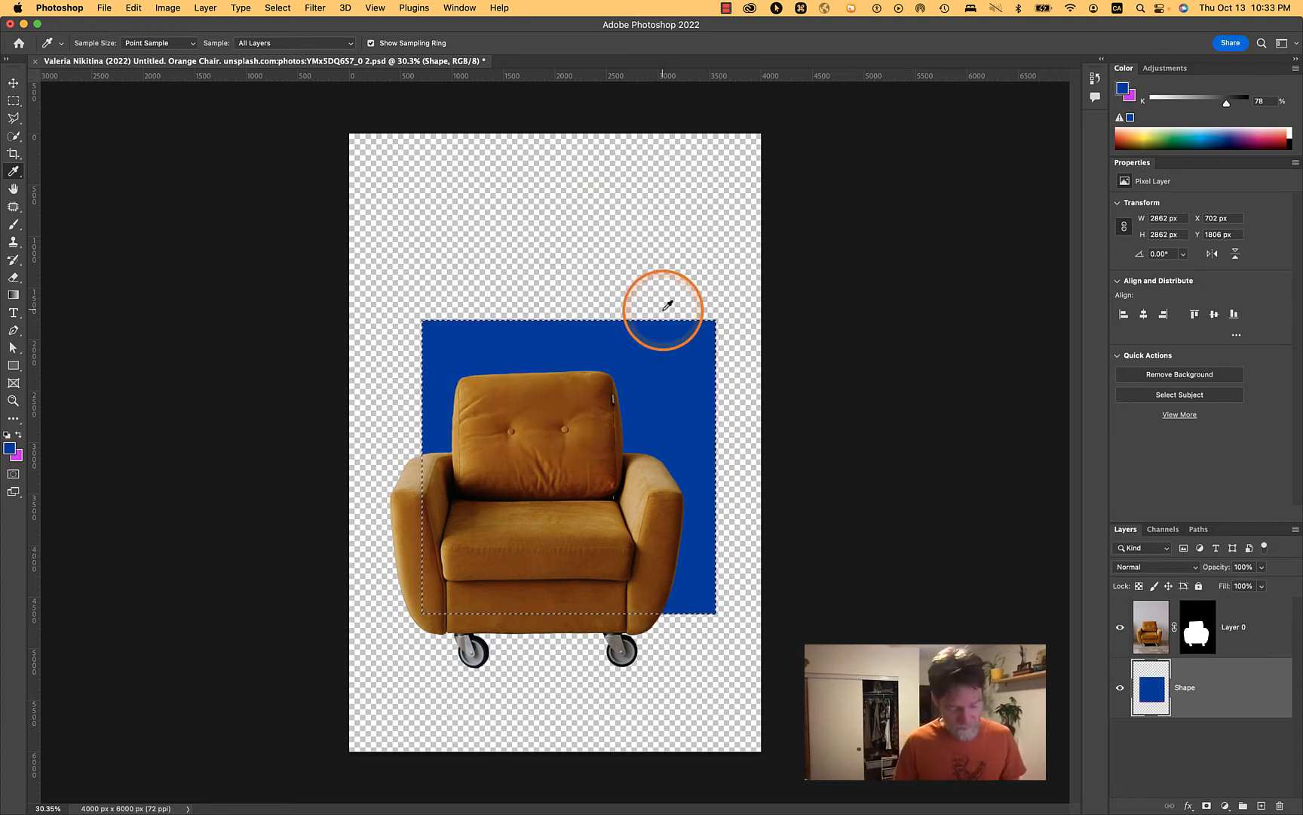
Clear the square selection and set the Shape layer's opacity to 50%.
{"action": "key", "text": "super+d"}
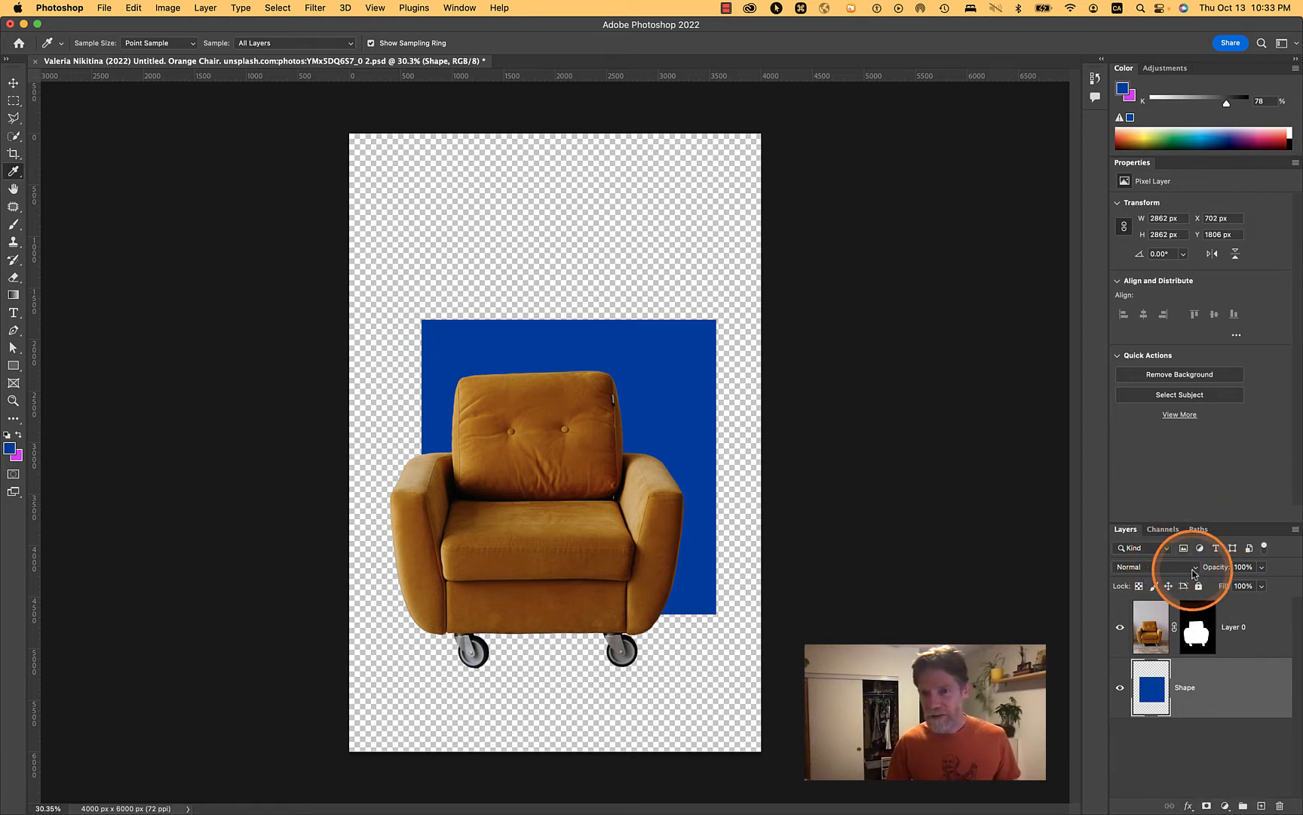
{"action": "left_click", "coordinate": [1241, 567]}
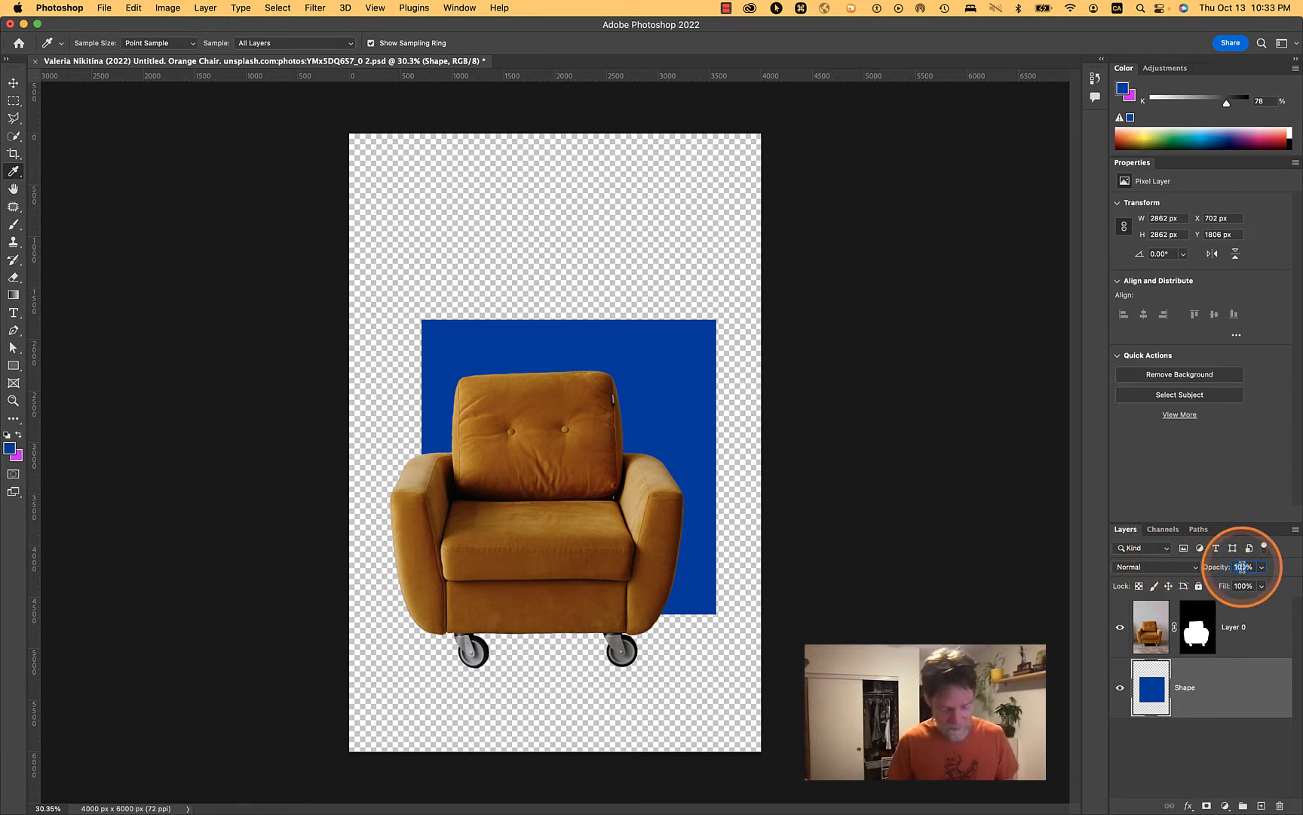
{"action": "type", "text": "50"}
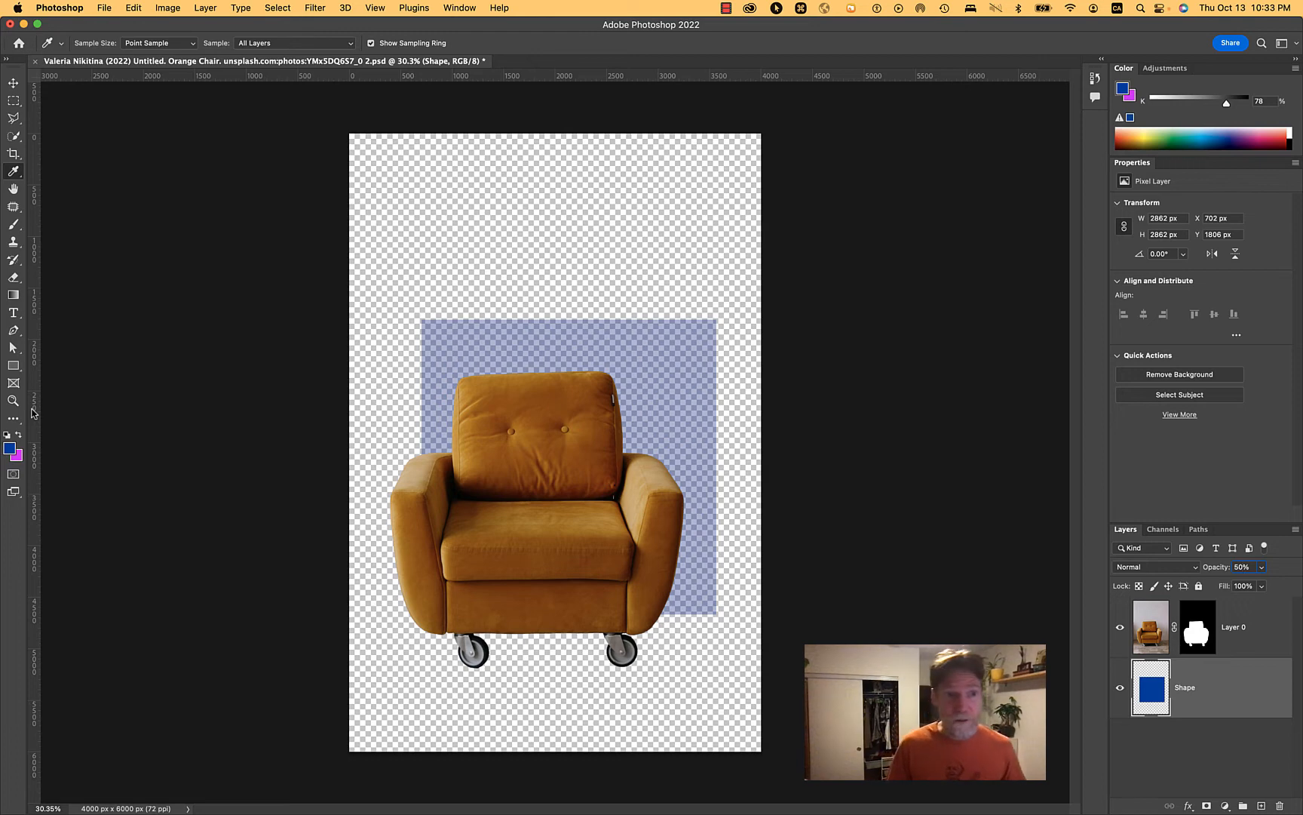
Choose the Horizontal Type tool and, in Finder, copy the name of the original orange chair JPG in the Images folder.
{"action": "left_click", "coordinate": [11, 330]}
{"action": "left_click", "coordinate": [12, 314]}
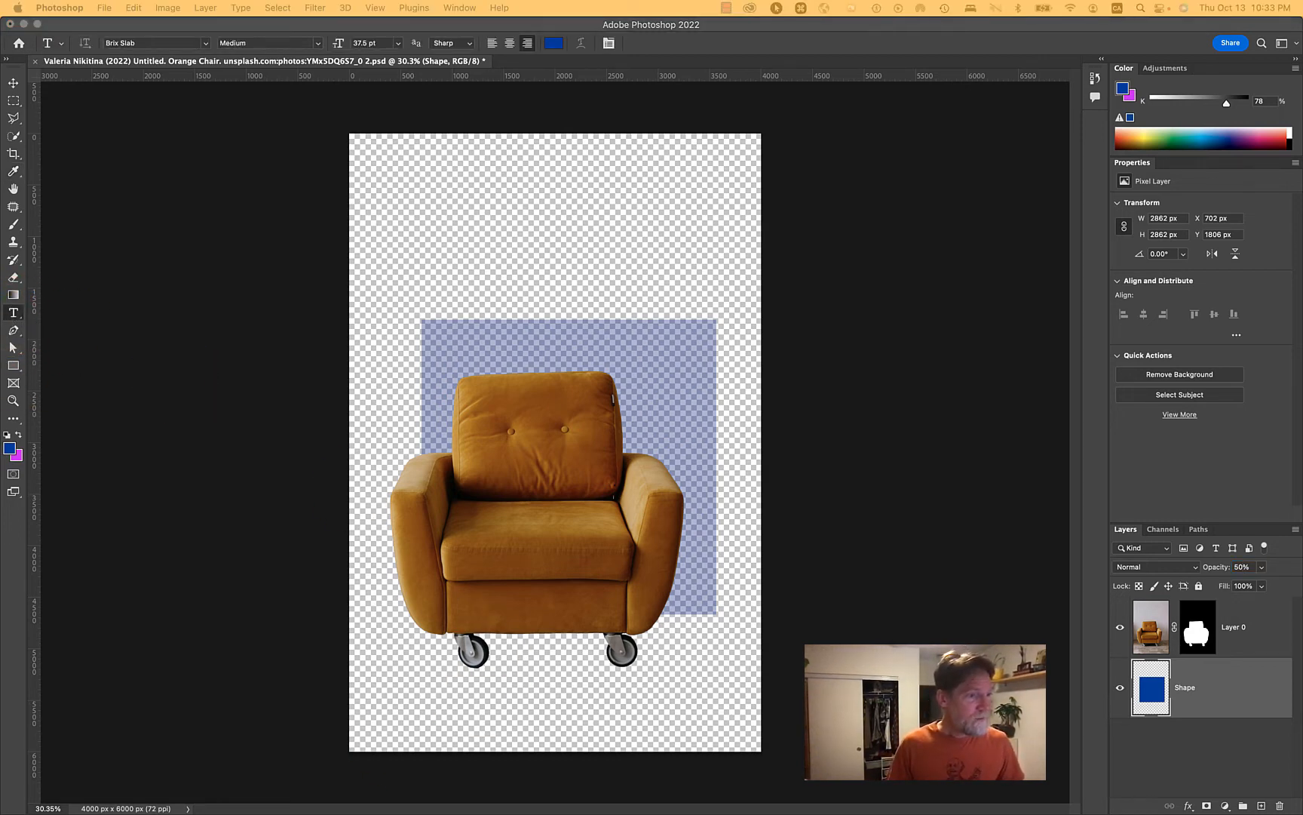
{"action": "left_click_drag", "start_coordinate": [0, 338], "coordinate": [505, 279]}
{"action": "left_click", "coordinate": [460, 462]}
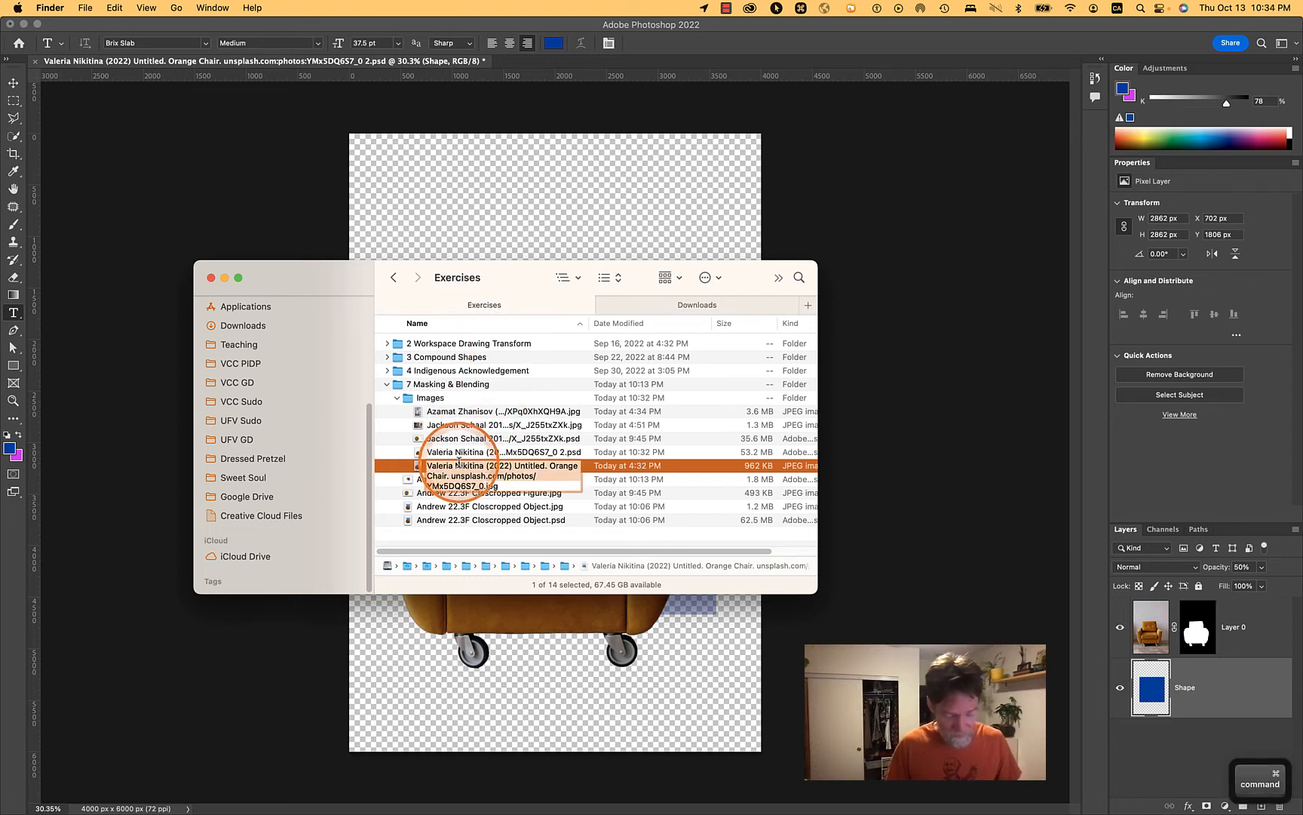
{"action": "key", "text": "super+c"}
{"action": "key", "text": "Return"}
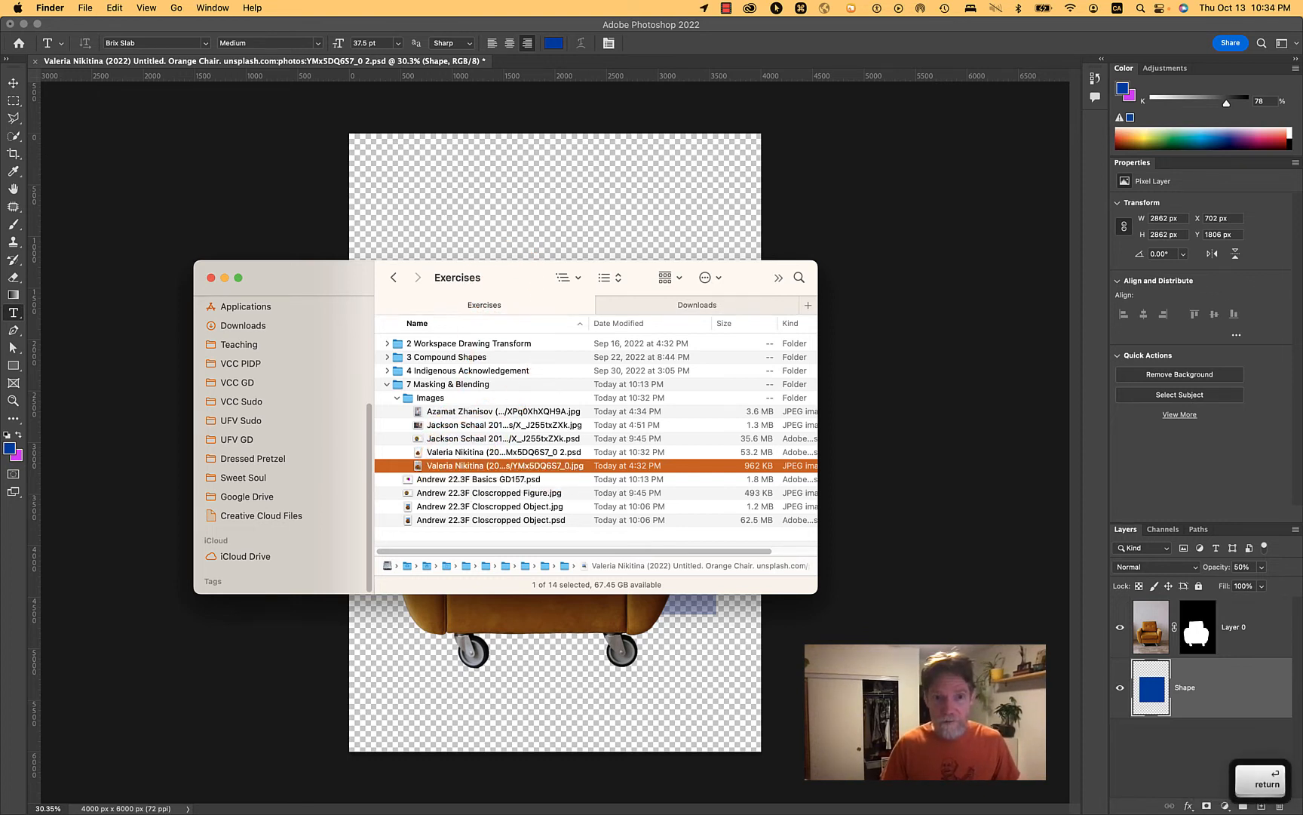
{"action": "left_click_drag", "start_coordinate": [508, 284], "coordinate": [1, 284]}
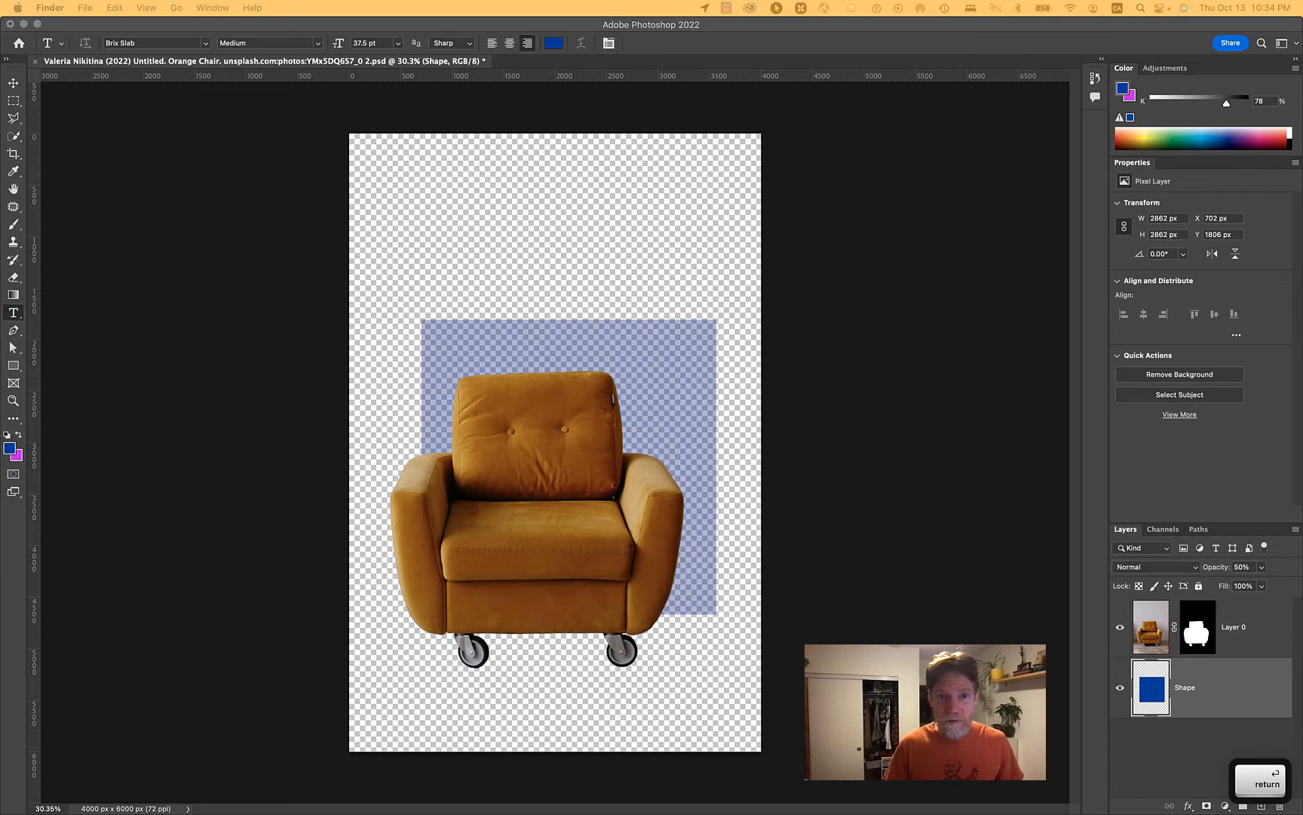
Paste the copied file name as a text layer near the blue square's lower-right corner to serve as the image credit.
{"action": "left_click", "coordinate": [724, 596]}
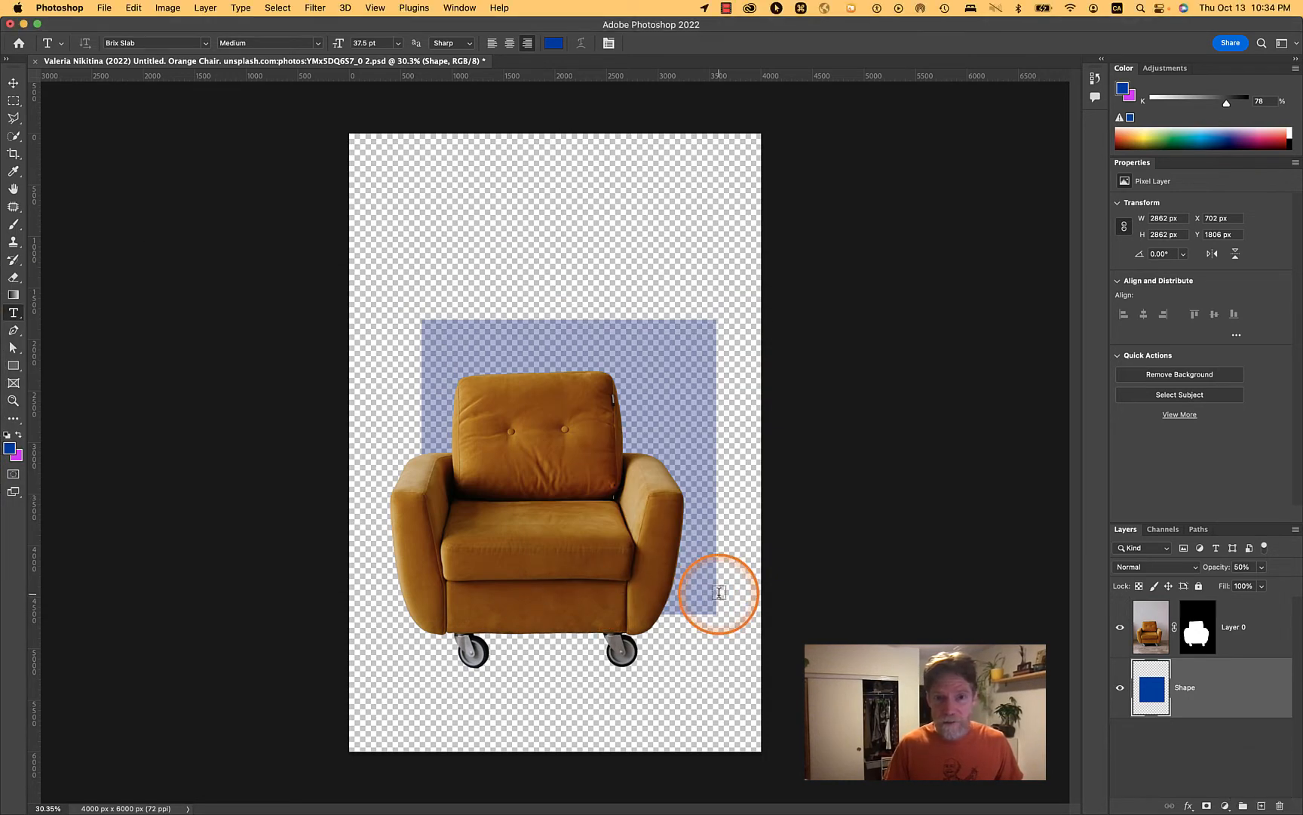
{"action": "left_click", "coordinate": [716, 594]}
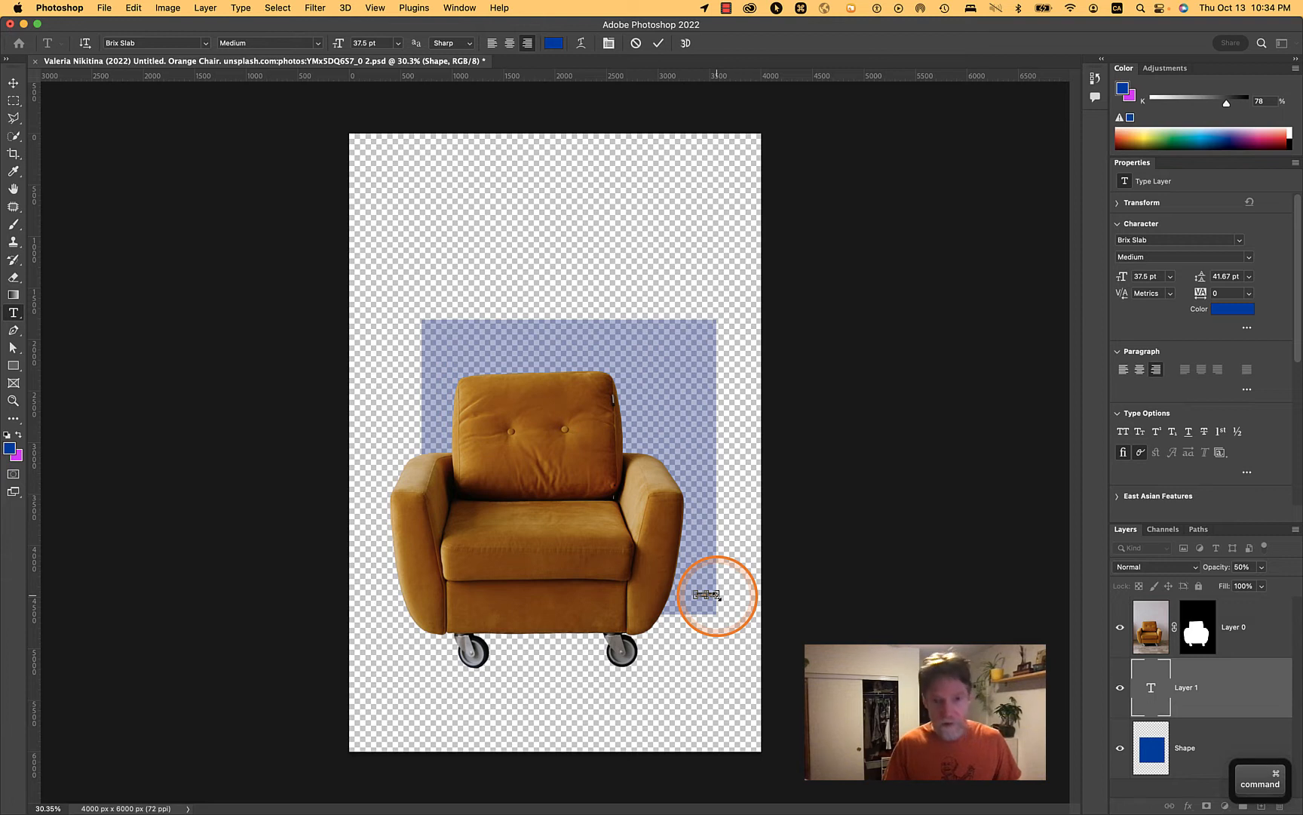
{"action": "key", "text": "super+v"}
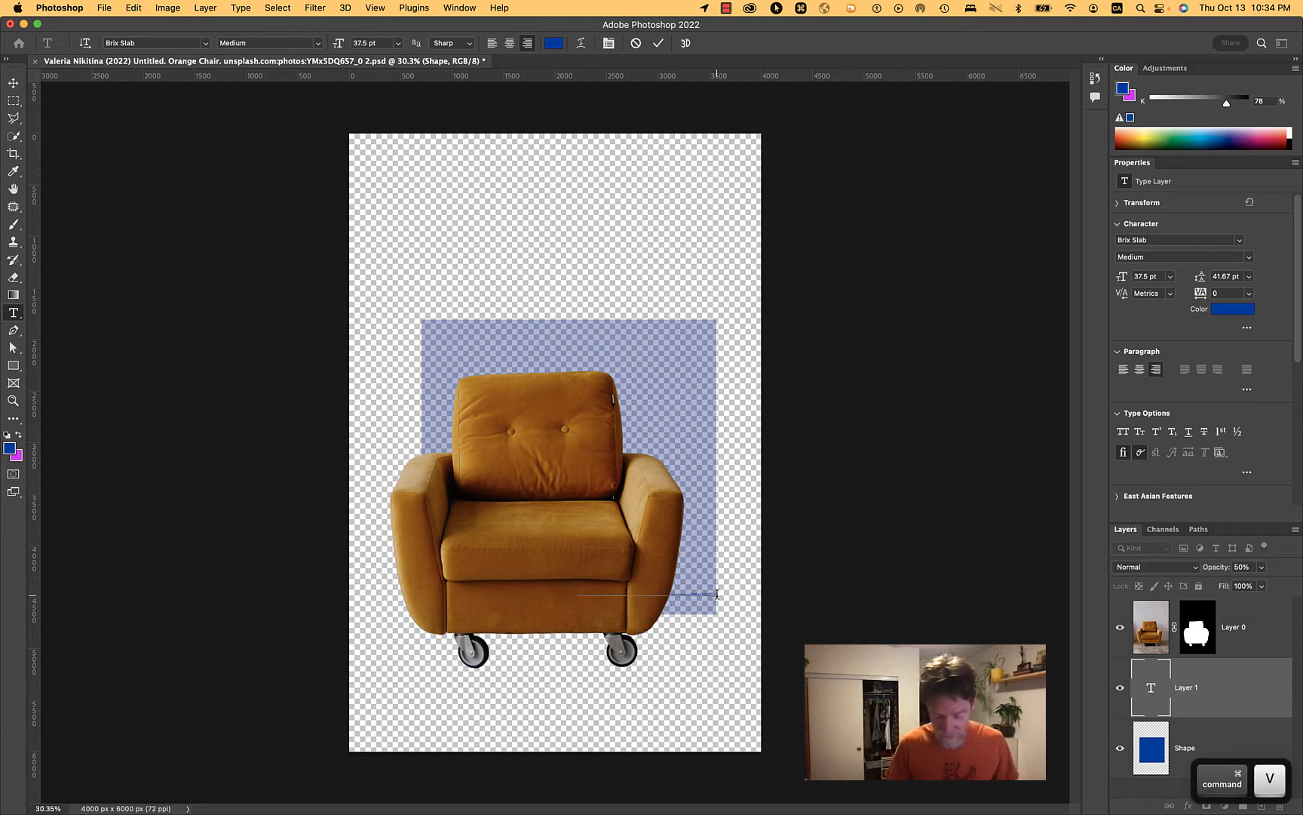
{"action": "key", "text": "super+Return"}
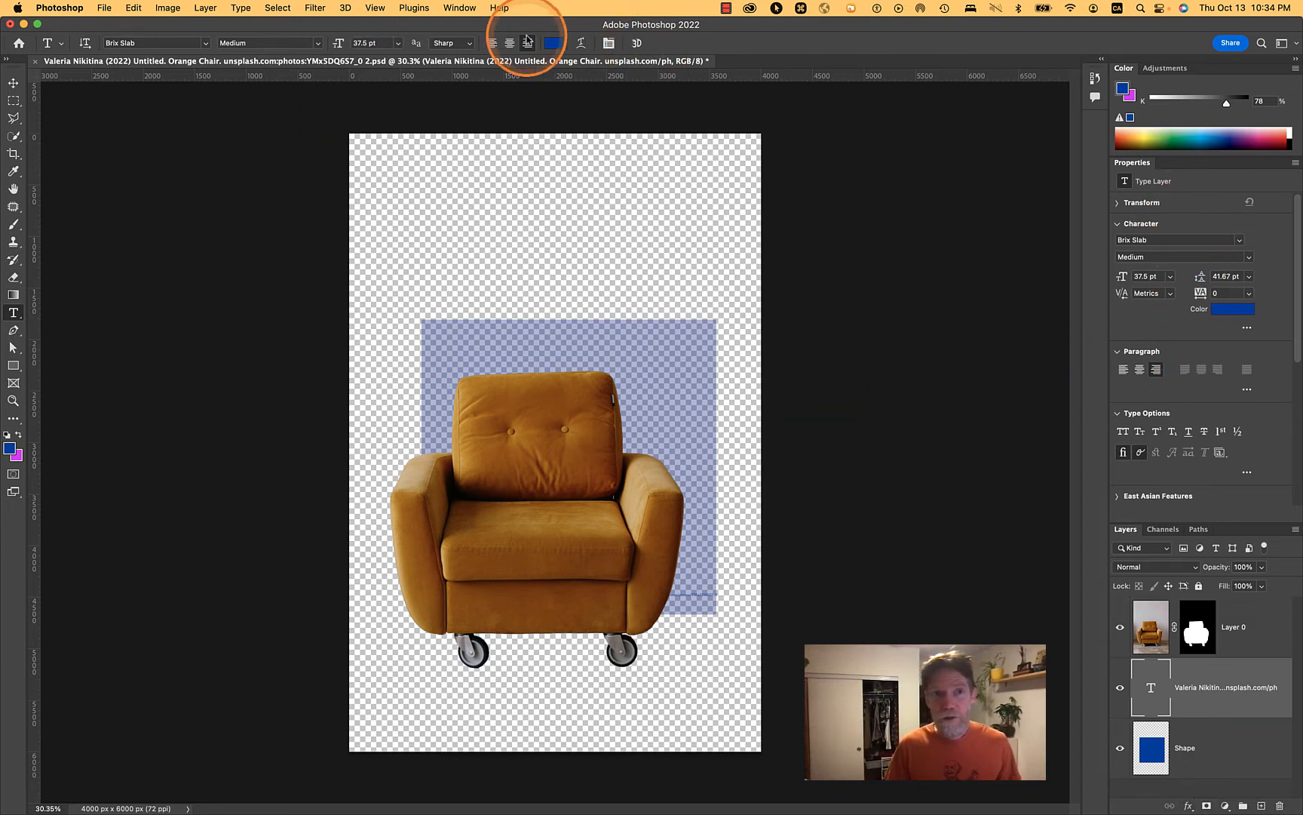
Set the credit text layer to 72 pt IBM Plex Sans Regular.
{"action": "left_click", "coordinate": [467, 44]}
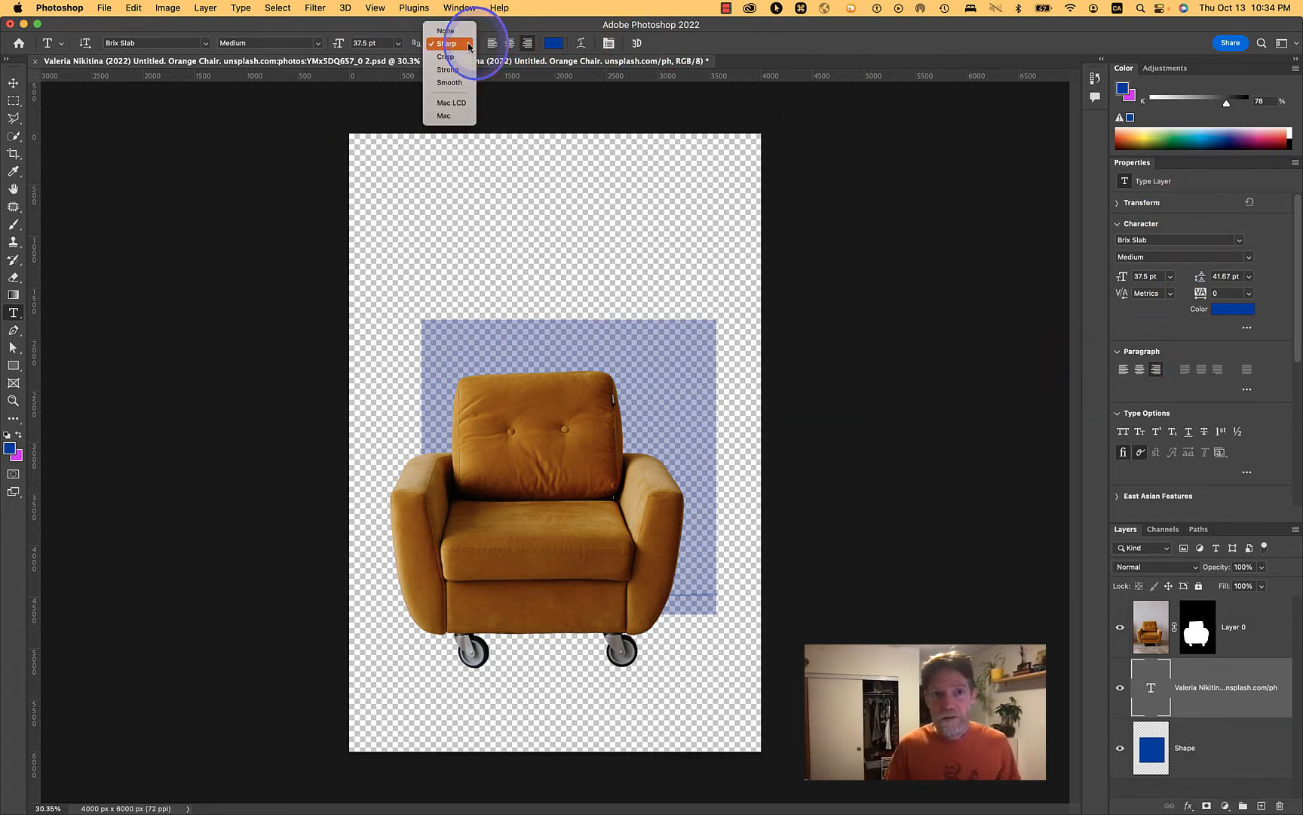
{"action": "left_click", "coordinate": [356, 33]}
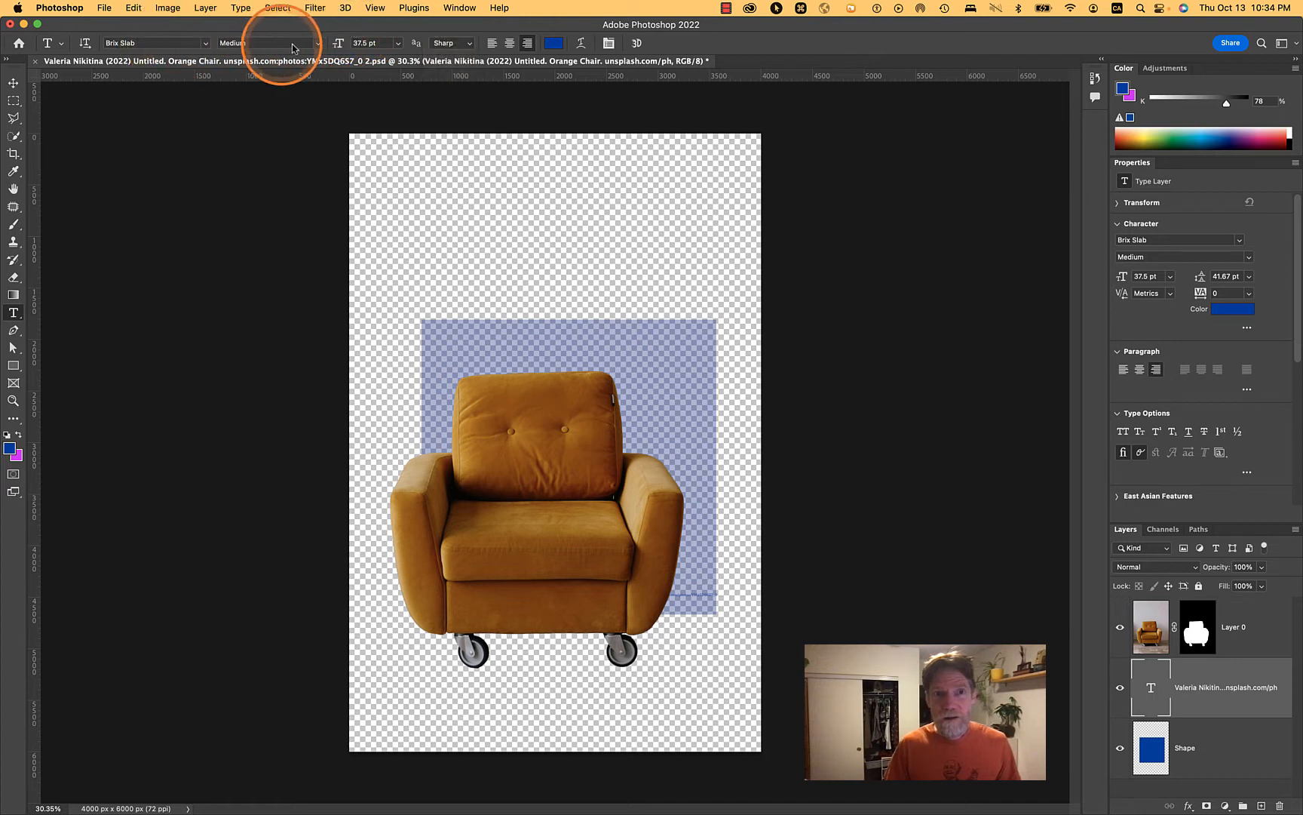
{"action": "left_click", "coordinate": [398, 43]}
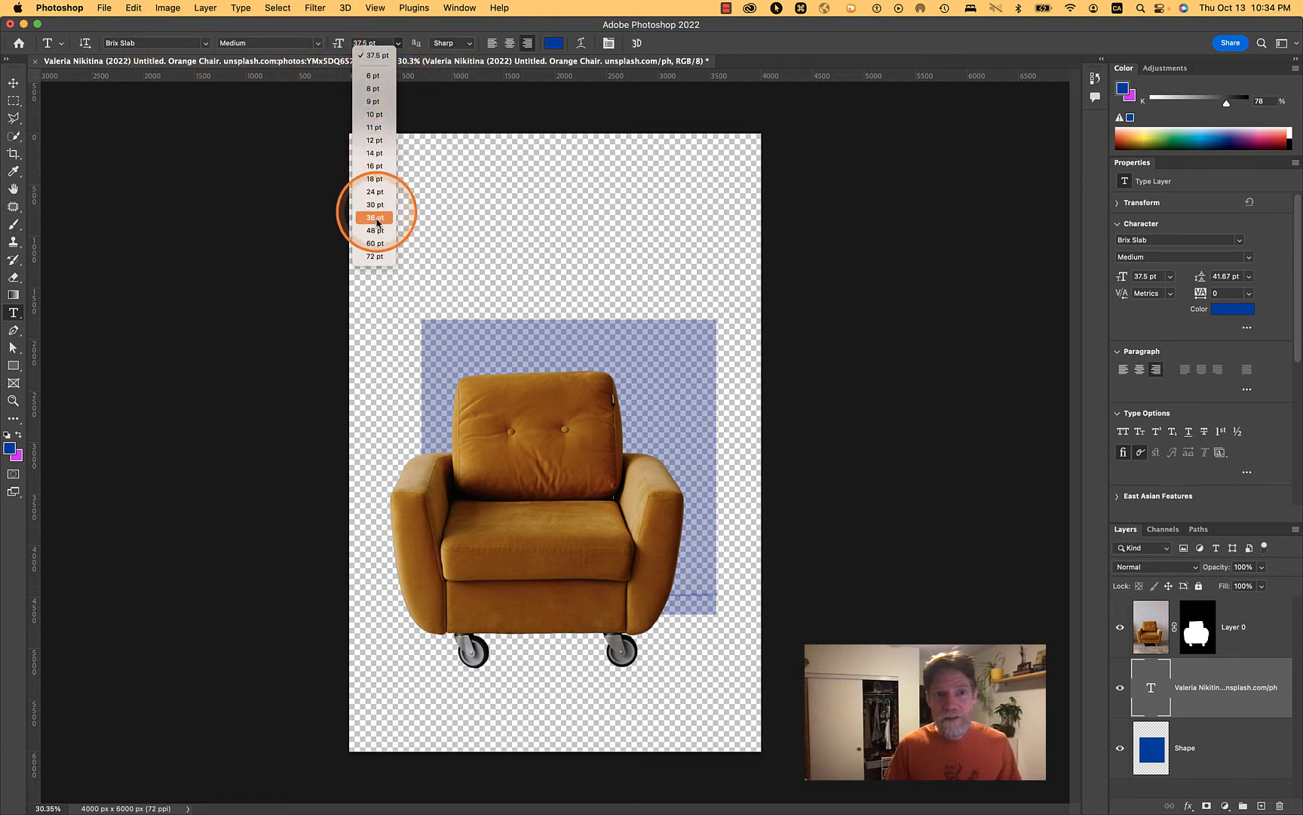
{"action": "left_click", "coordinate": [374, 255]}
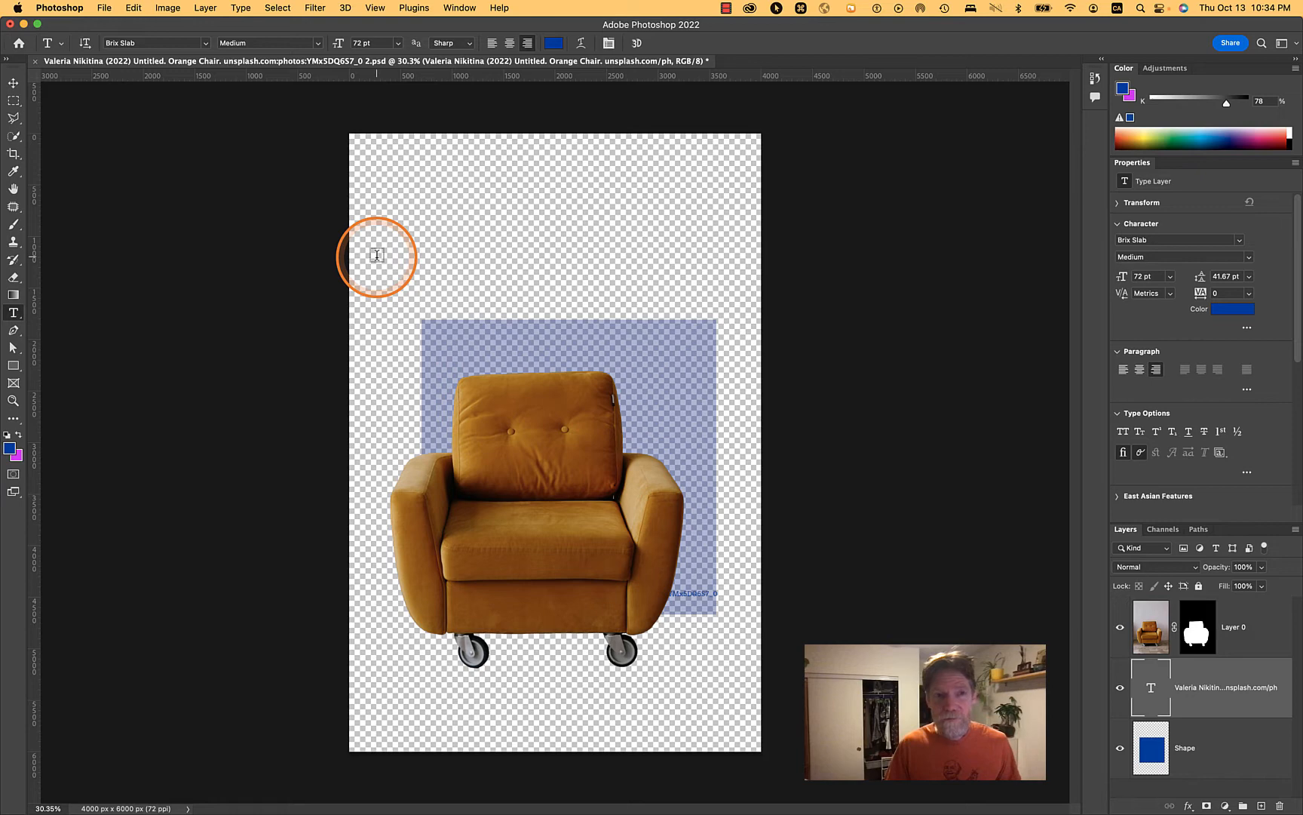
{"action": "left_click", "coordinate": [161, 43]}
{"action": "type", "text": "P"}
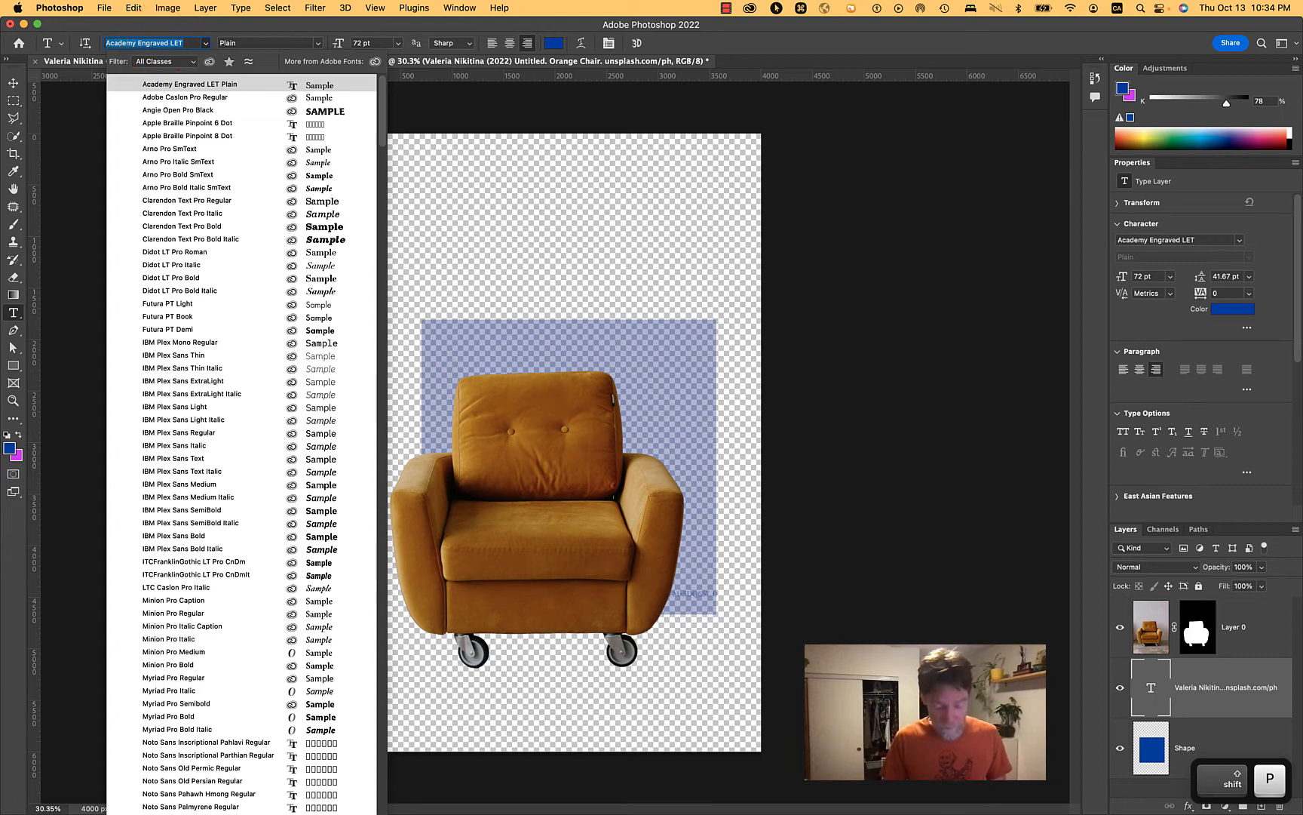
{"action": "type", "text": "p"}
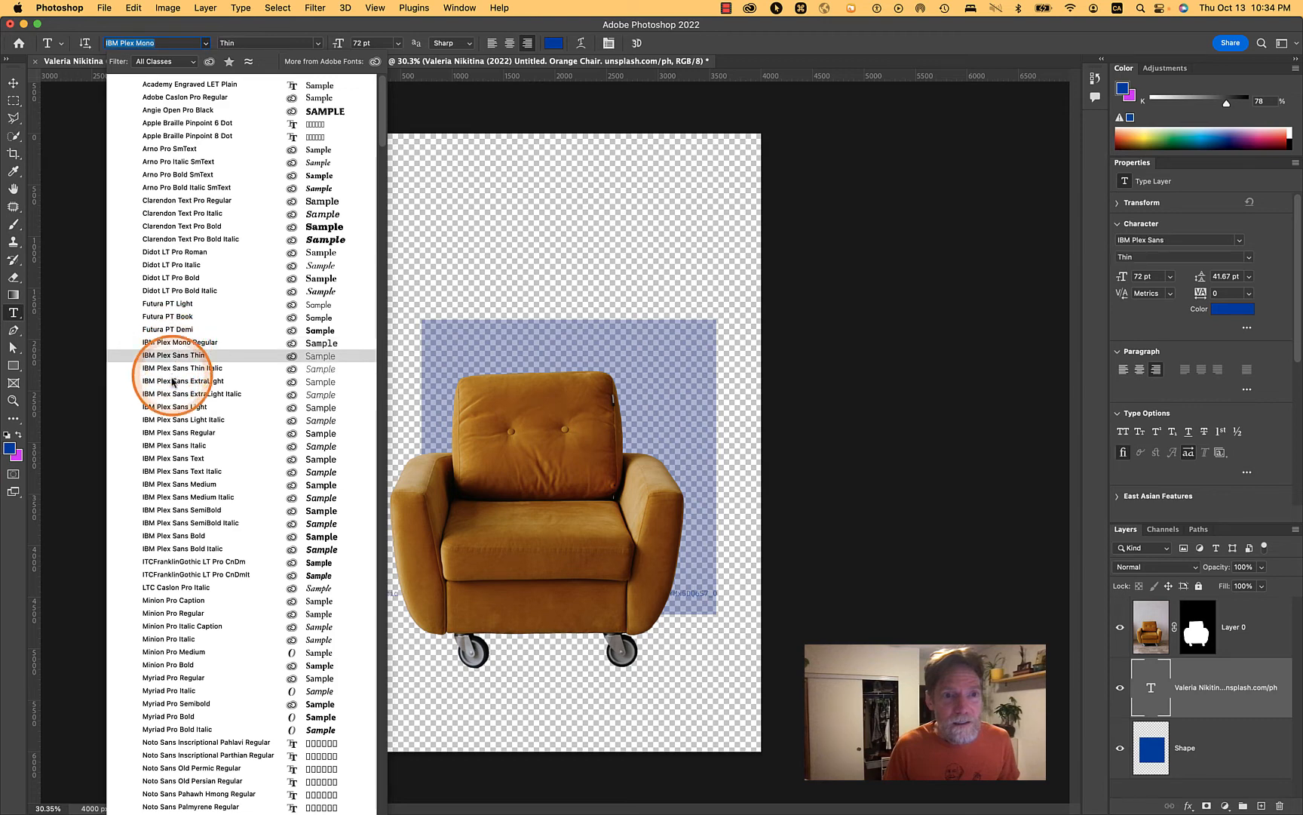
{"action": "left_click", "coordinate": [175, 432]}
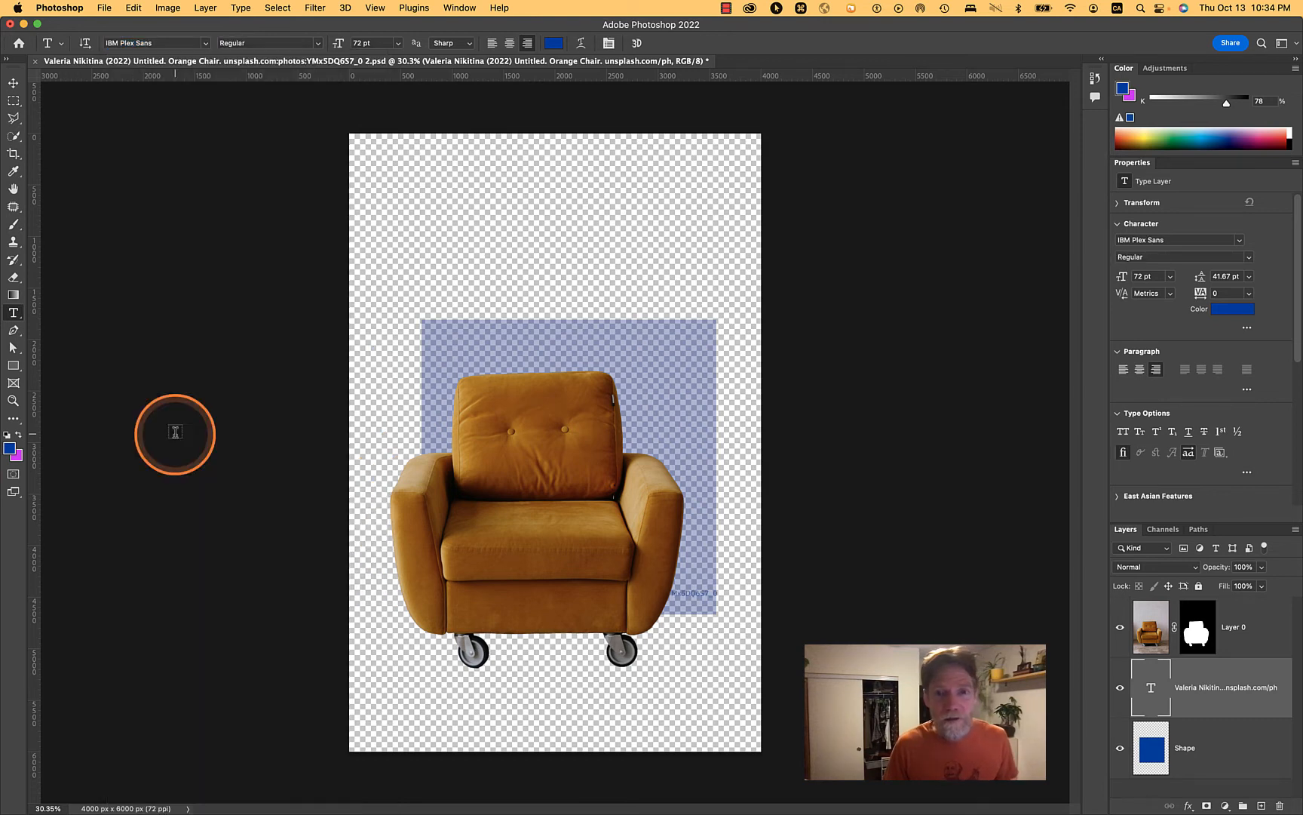
Move the credit text out from behind the chair to the empty area just above the blue square.
{"action": "left_click", "coordinate": [14, 84]}
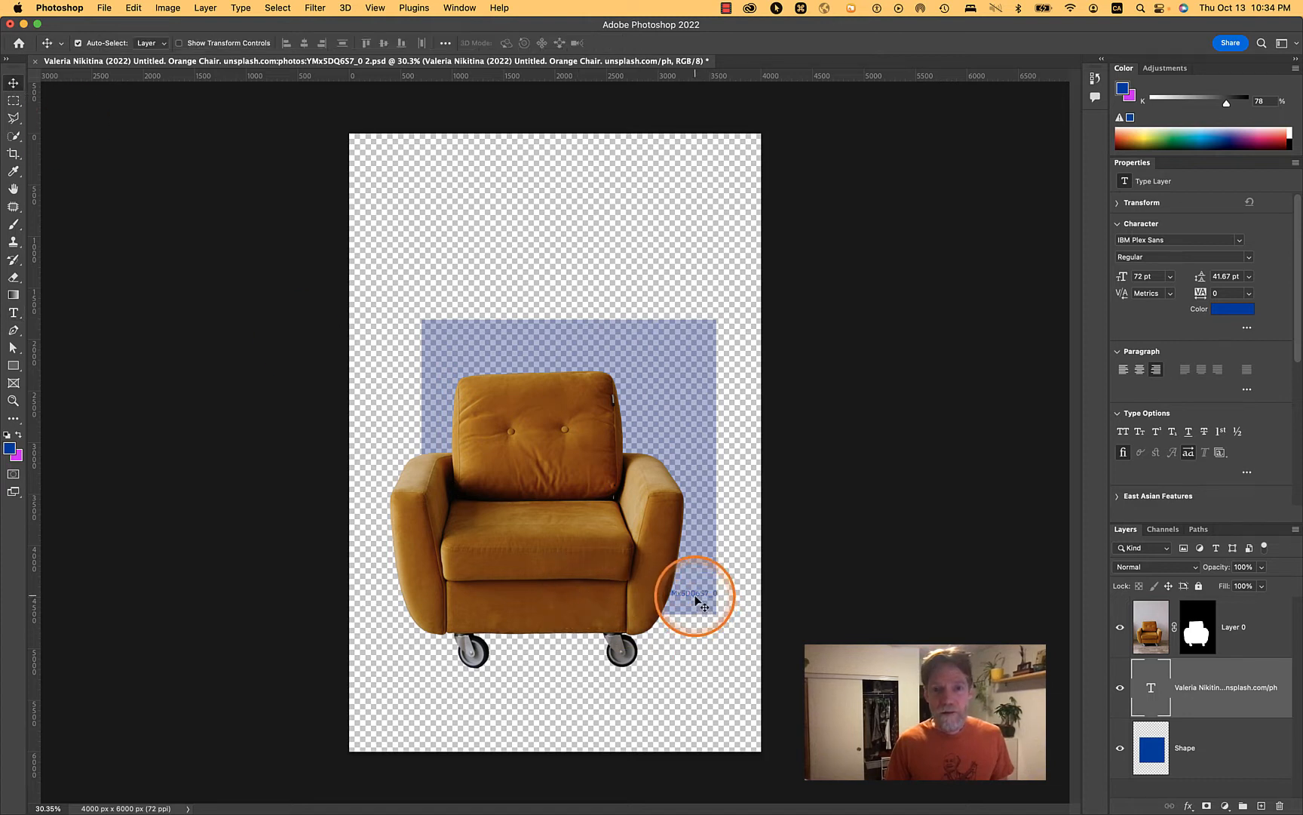
{"action": "left_click_drag", "start_coordinate": [695, 600], "coordinate": [674, 289]}
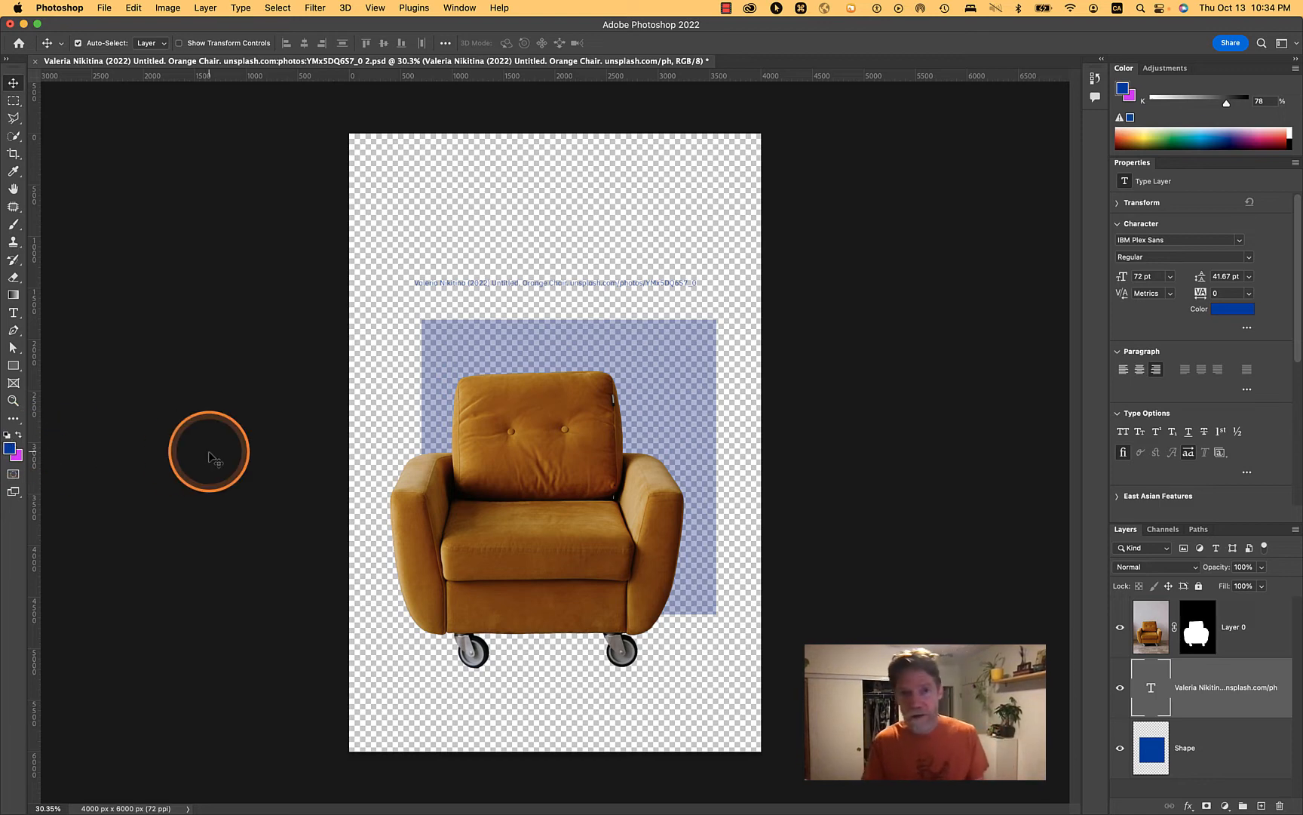
{"action": "left_click", "coordinate": [167, 7]}
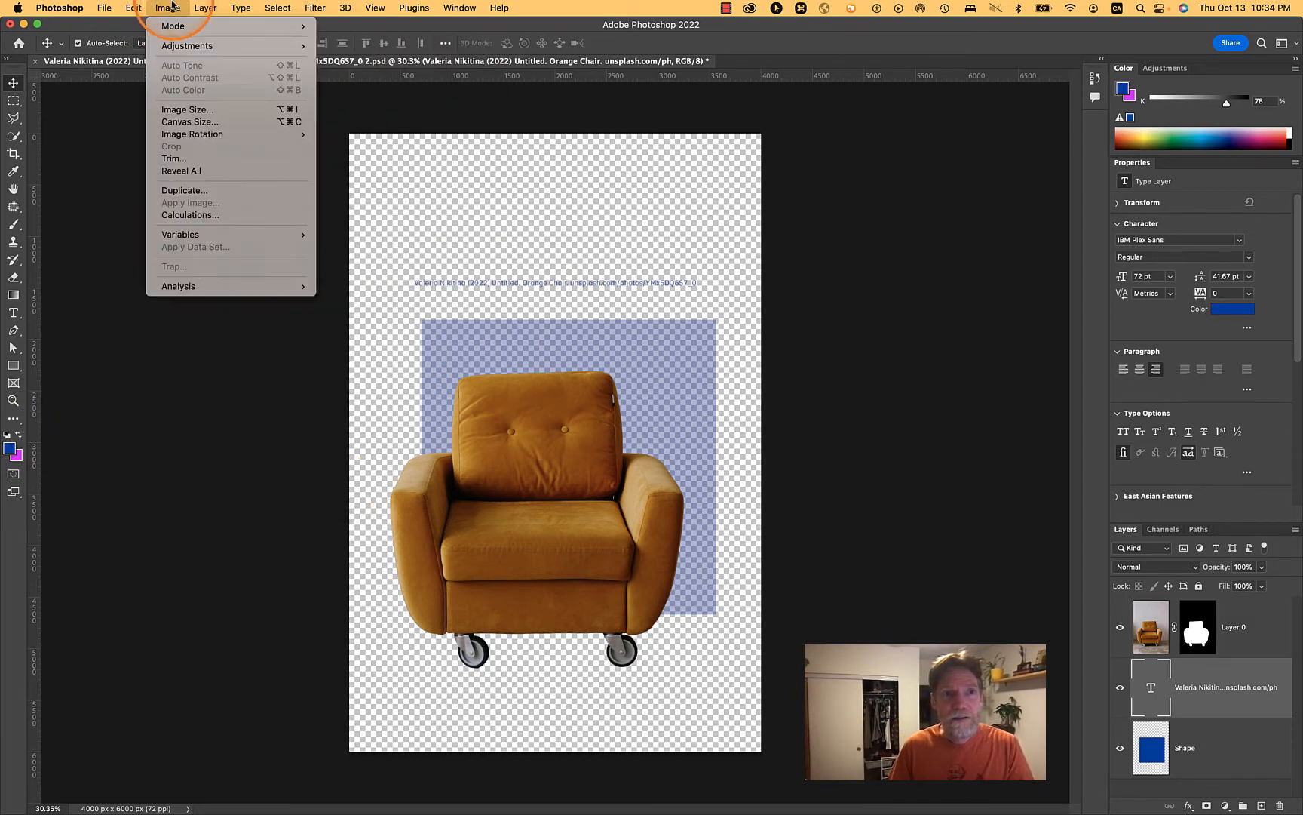
{"action": "mouse_move", "coordinate": [140, 6]}
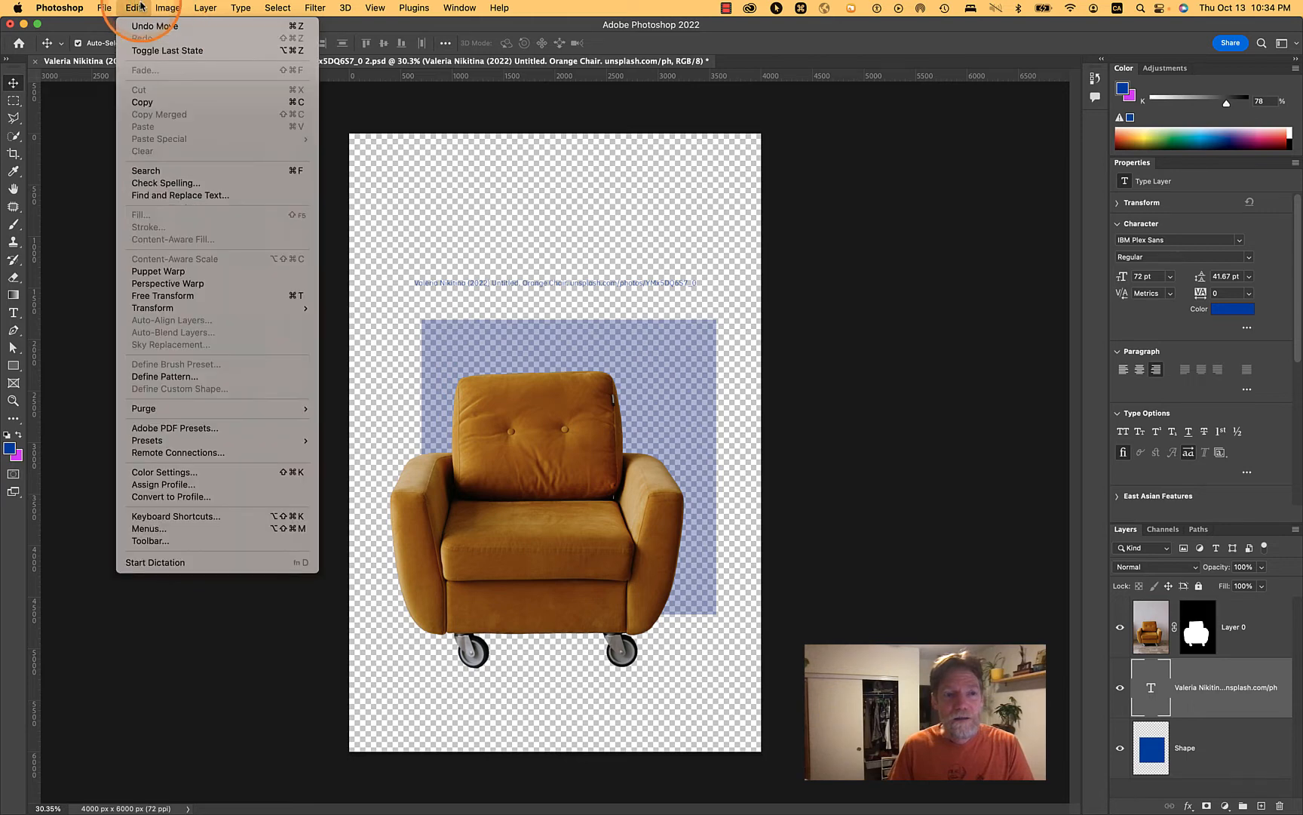
{"action": "left_click", "coordinate": [178, 297]}
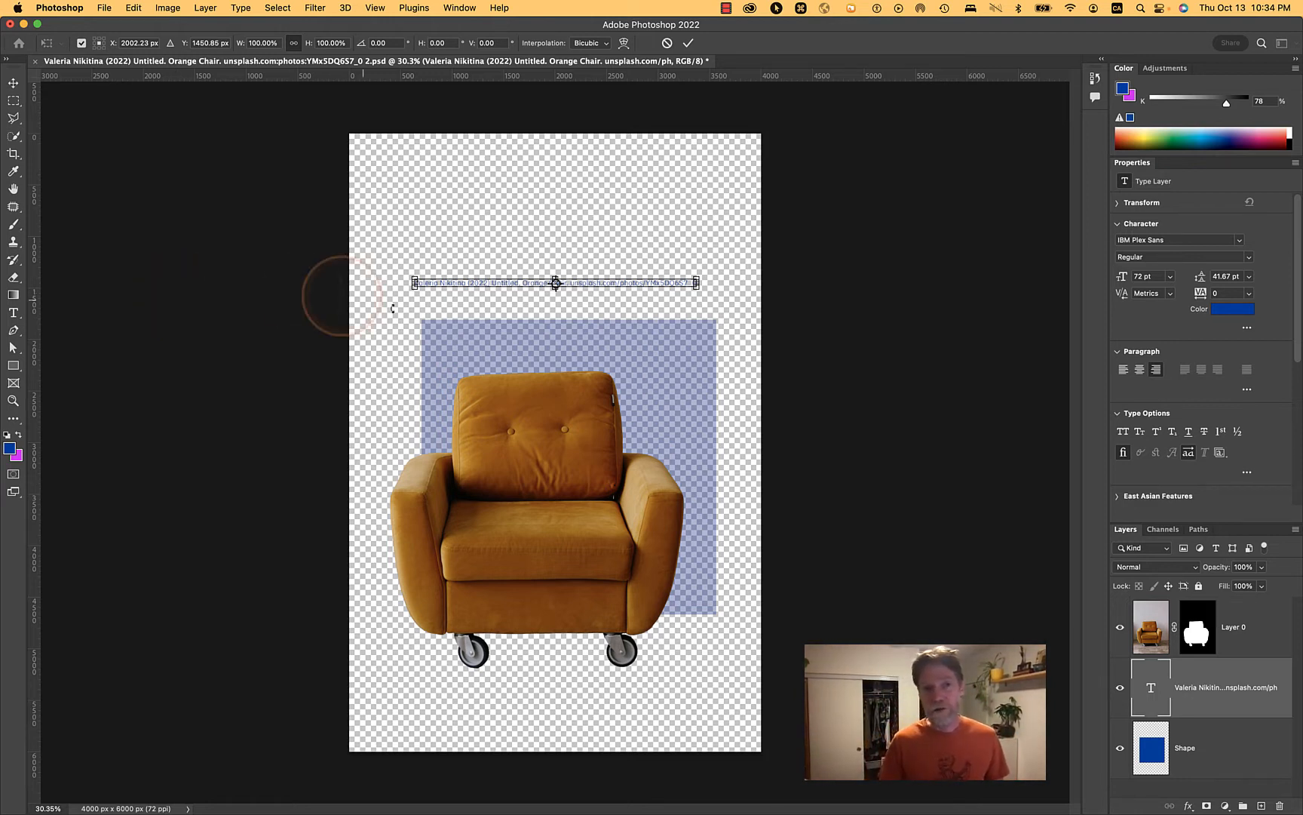
{"action": "left_click", "coordinate": [399, 300]}
{"action": "left_click_drag", "start_coordinate": [403, 290], "coordinate": [566, 421]}
{"action": "key", "text": "Escape"}
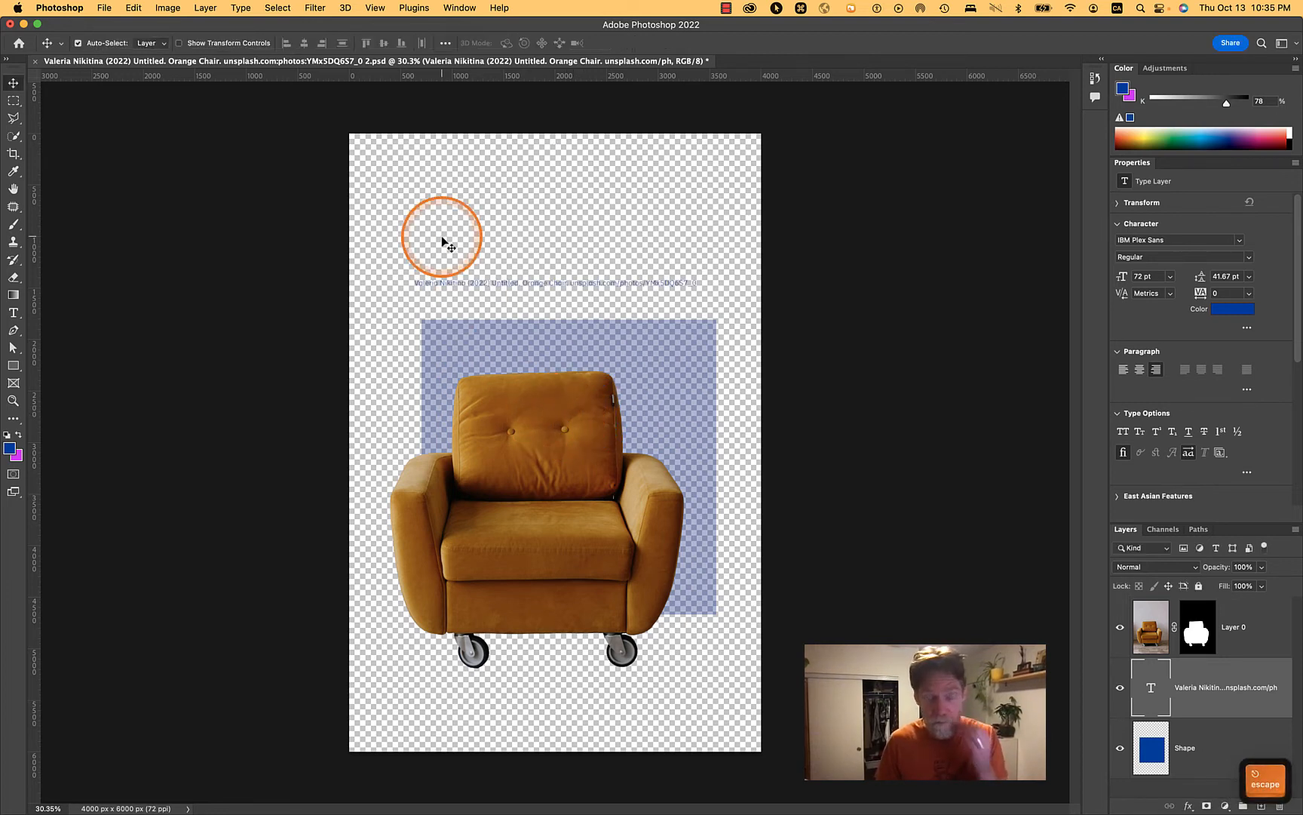
Try rotating the credit text to vertical with Free Transform, and undo the rotation.
{"action": "key", "text": "super+t"}
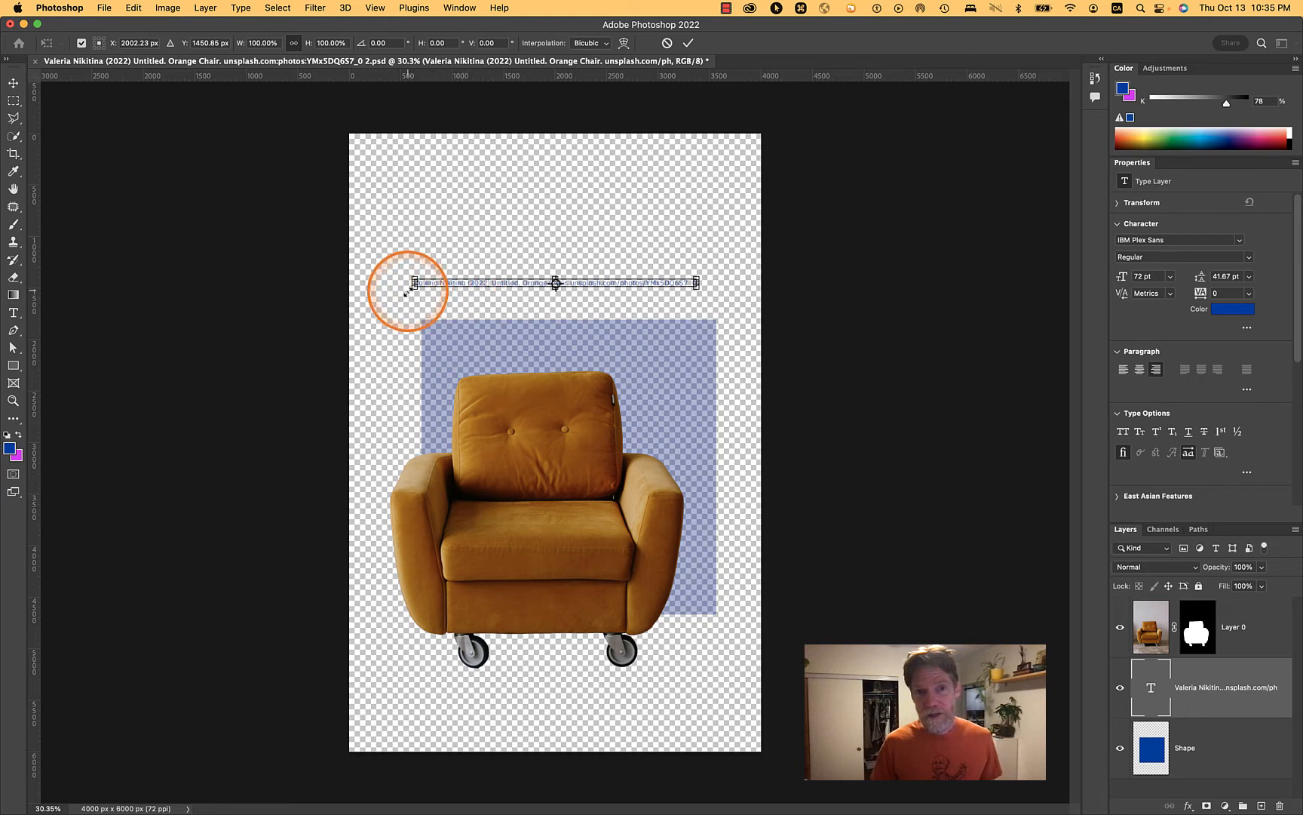
{"action": "scroll", "coordinate": [408, 291], "scroll_direction": "up", "scroll_amount": 7}
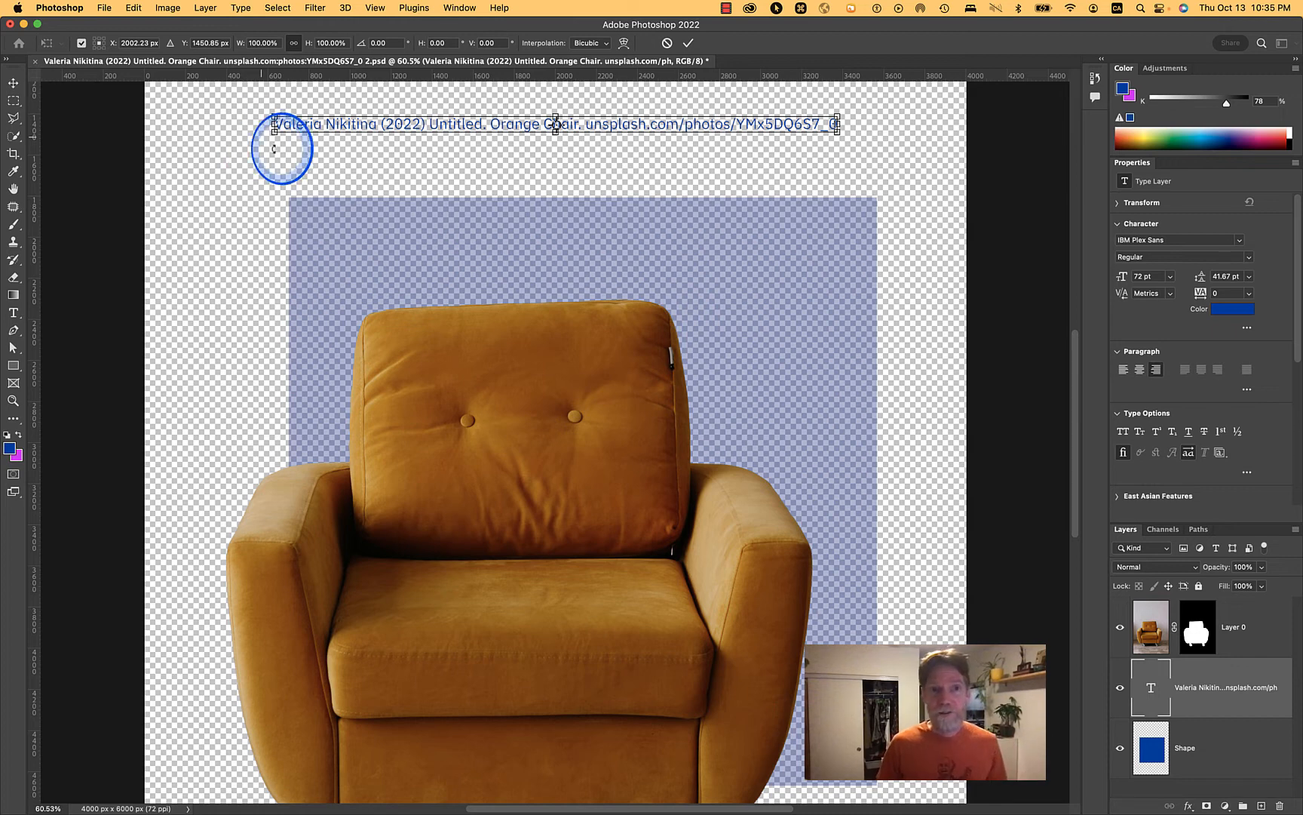
{"action": "left_click_drag", "start_coordinate": [273, 148], "coordinate": [583, 418]}
{"action": "key", "text": "Return"}
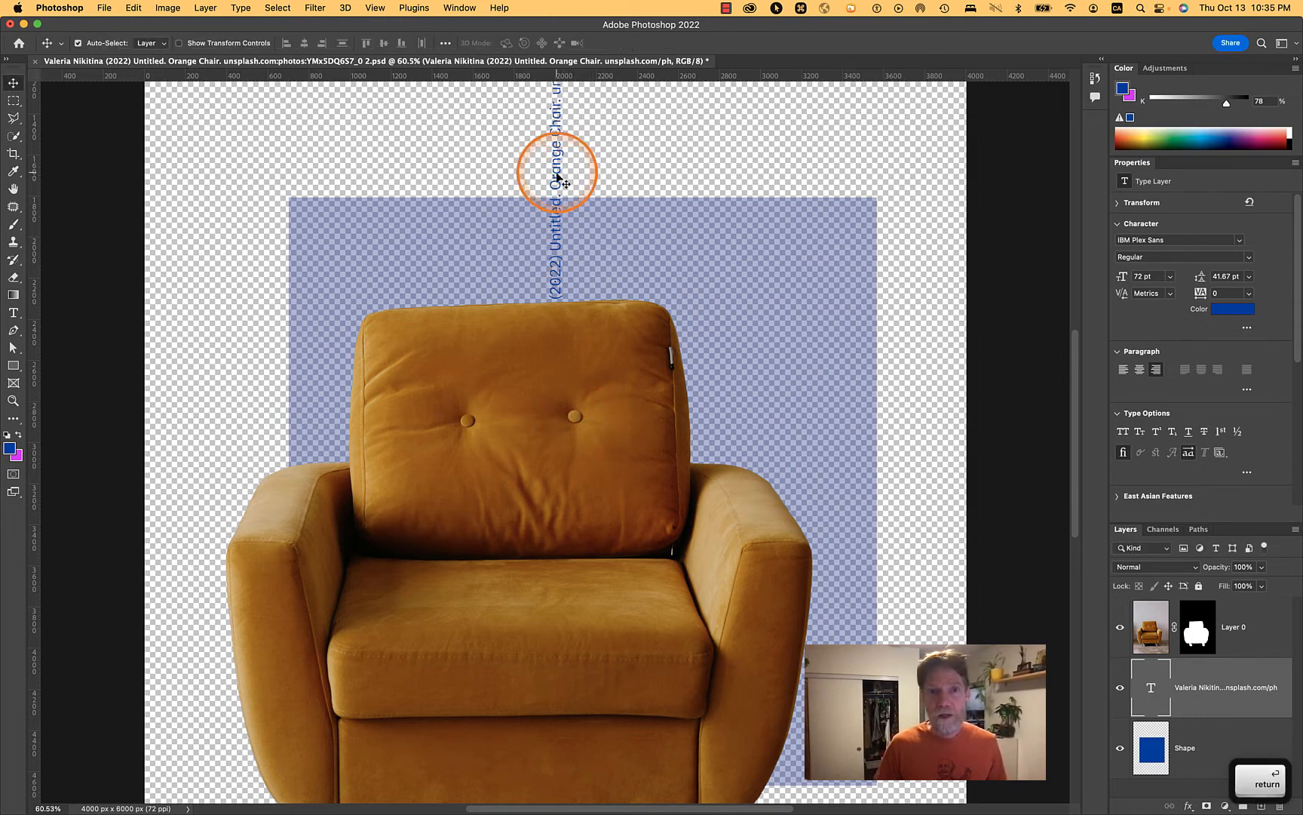
{"action": "key", "text": "super+z"}
Rotate the credit text to exactly -90° with Free Transform so it reads upward.
{"action": "key", "text": "super+t"}
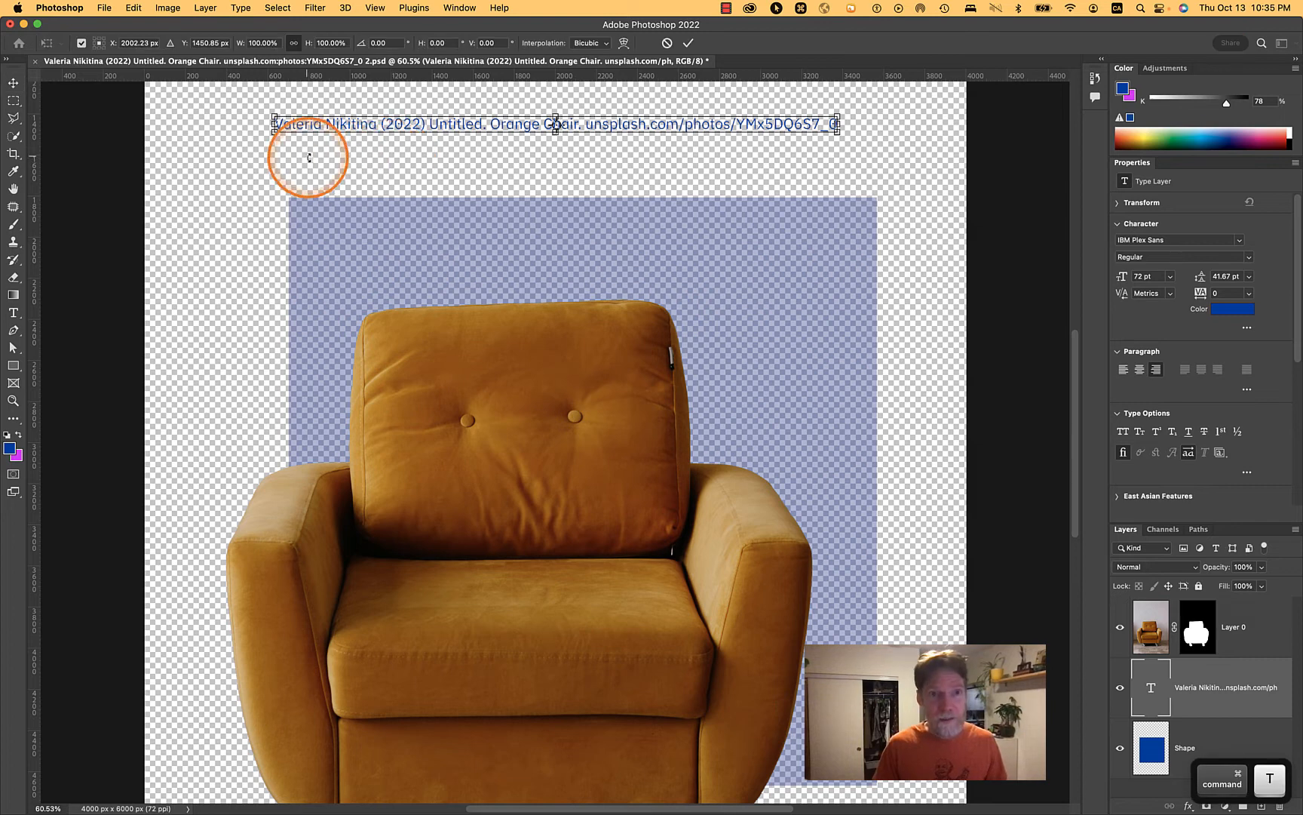
{"action": "left_click_drag", "start_coordinate": [276, 160], "coordinate": [541, 421]}
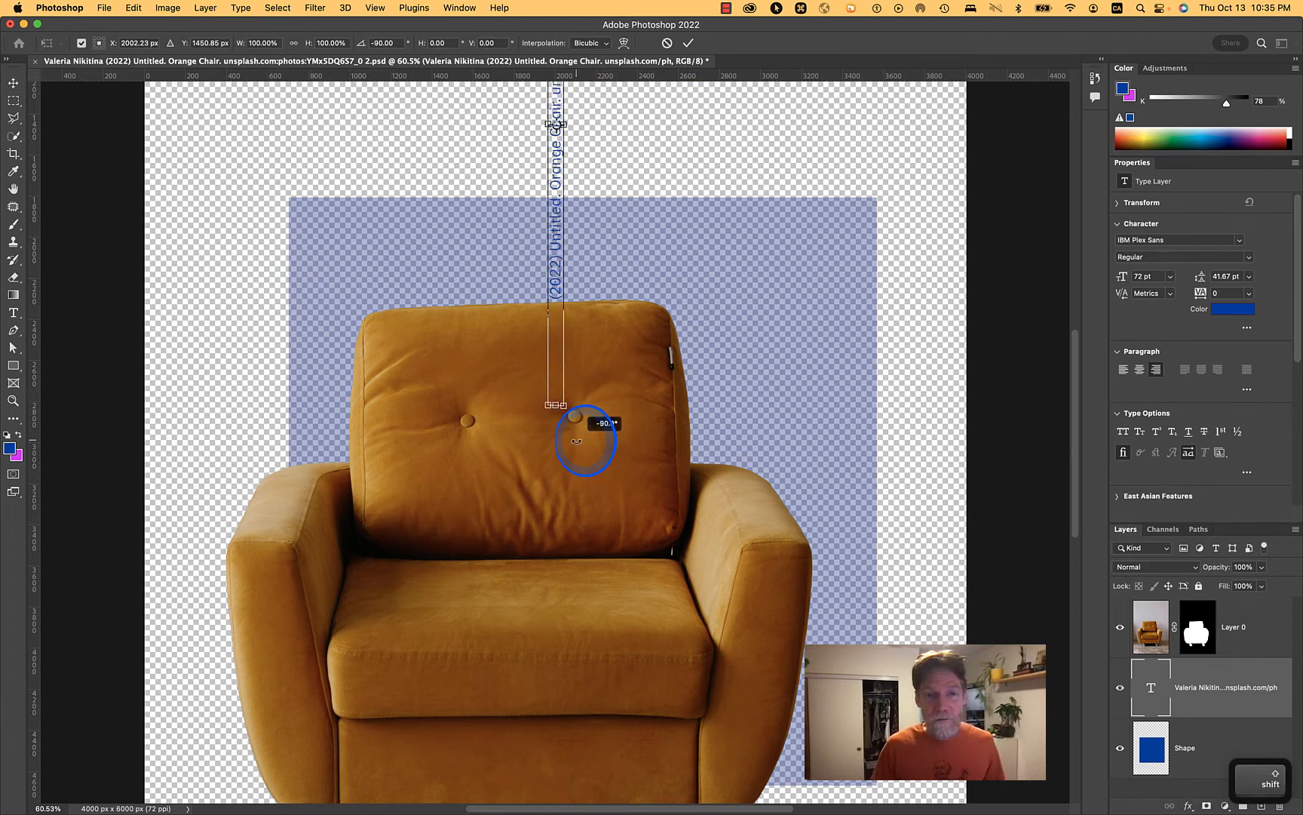
{"action": "left_click_drag", "start_coordinate": [530, 441], "coordinate": [543, 484]}
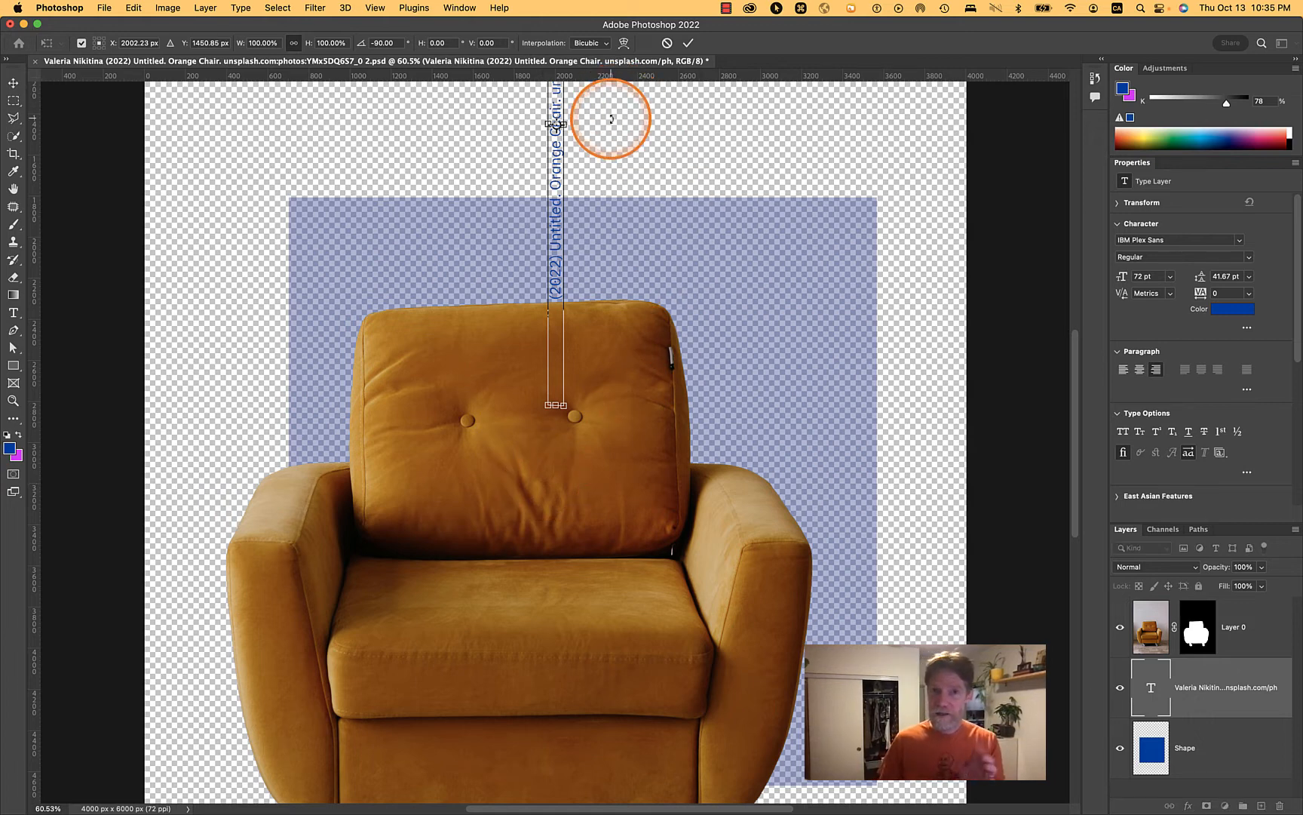
{"action": "left_click", "coordinate": [686, 47]}
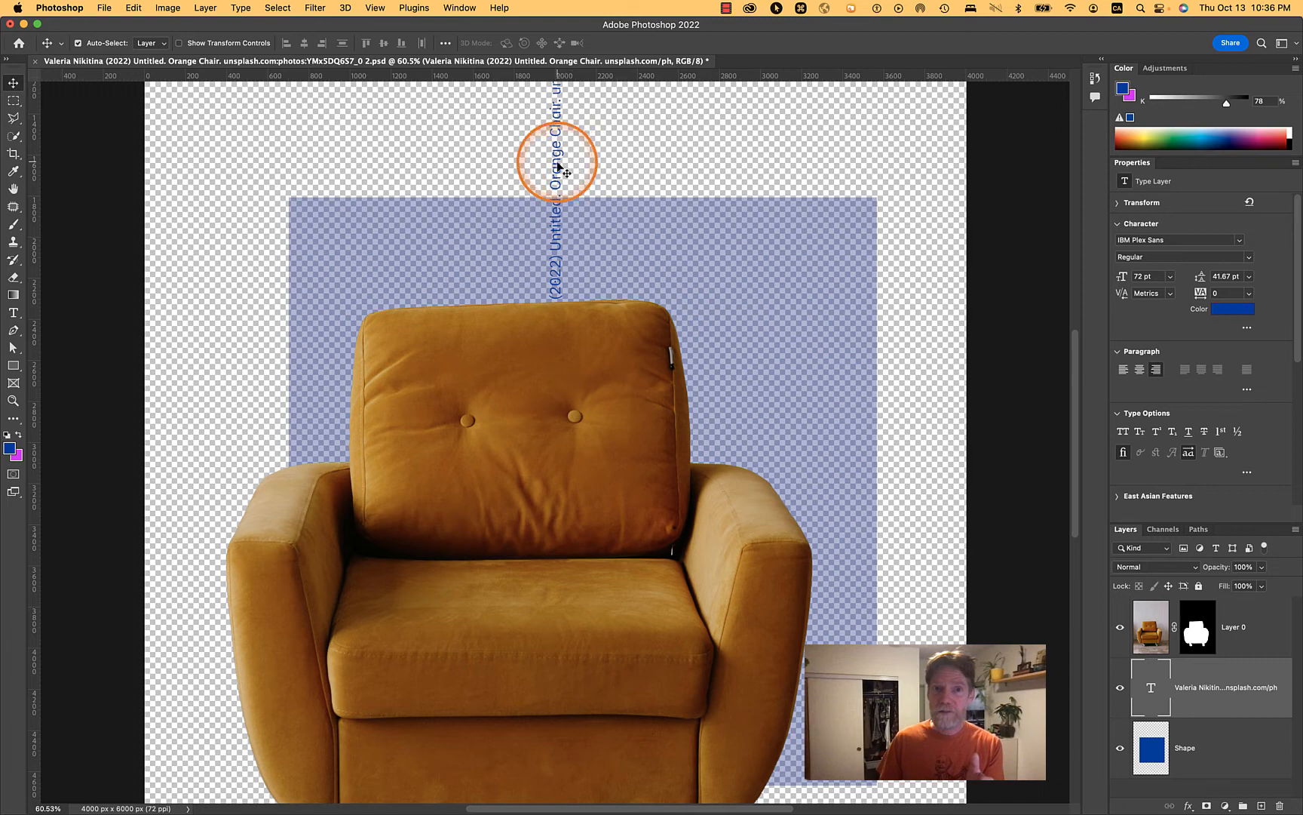
Move the vertical credit text just outside the blue square's right edge, aligning its start with the square's bottom, and save the document.
{"action": "left_click_drag", "start_coordinate": [558, 165], "coordinate": [891, 541]}
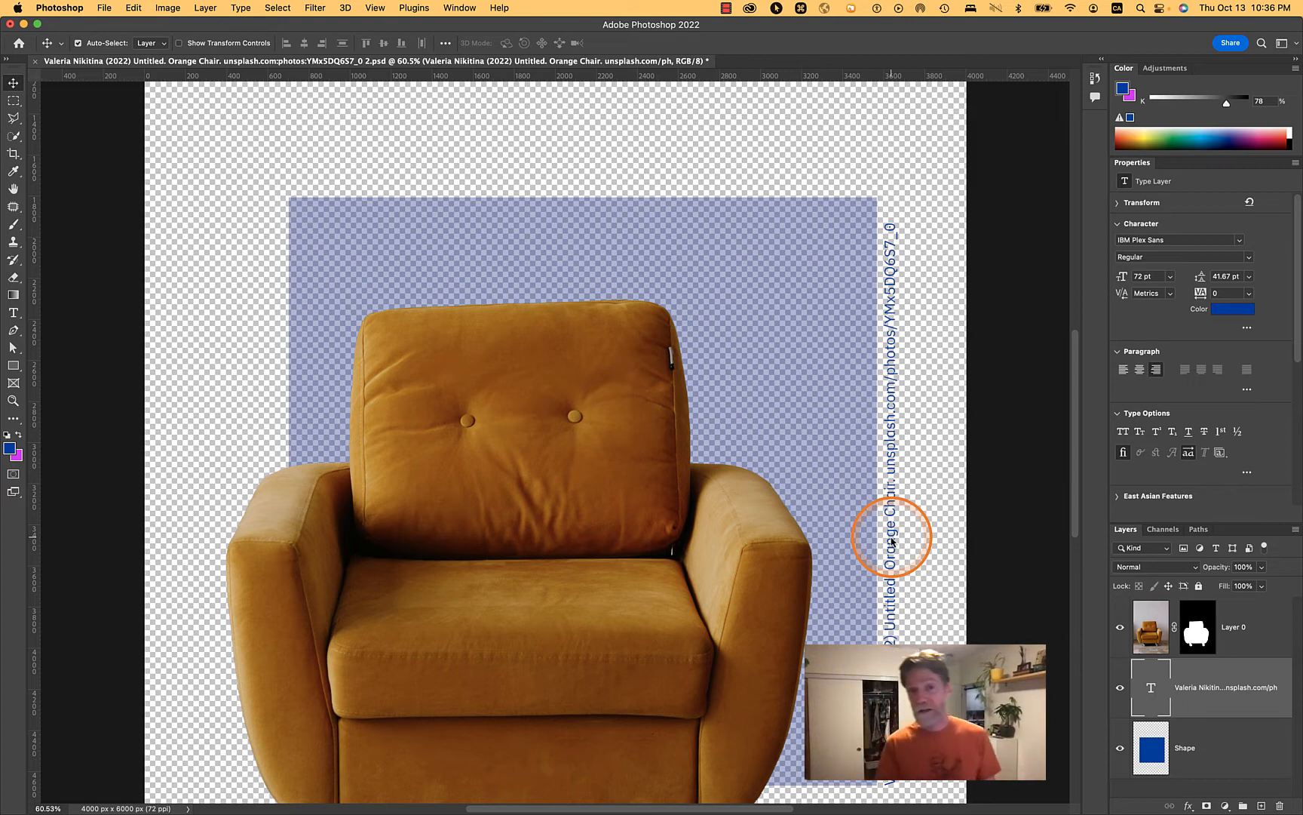
{"action": "key", "text": "super"}
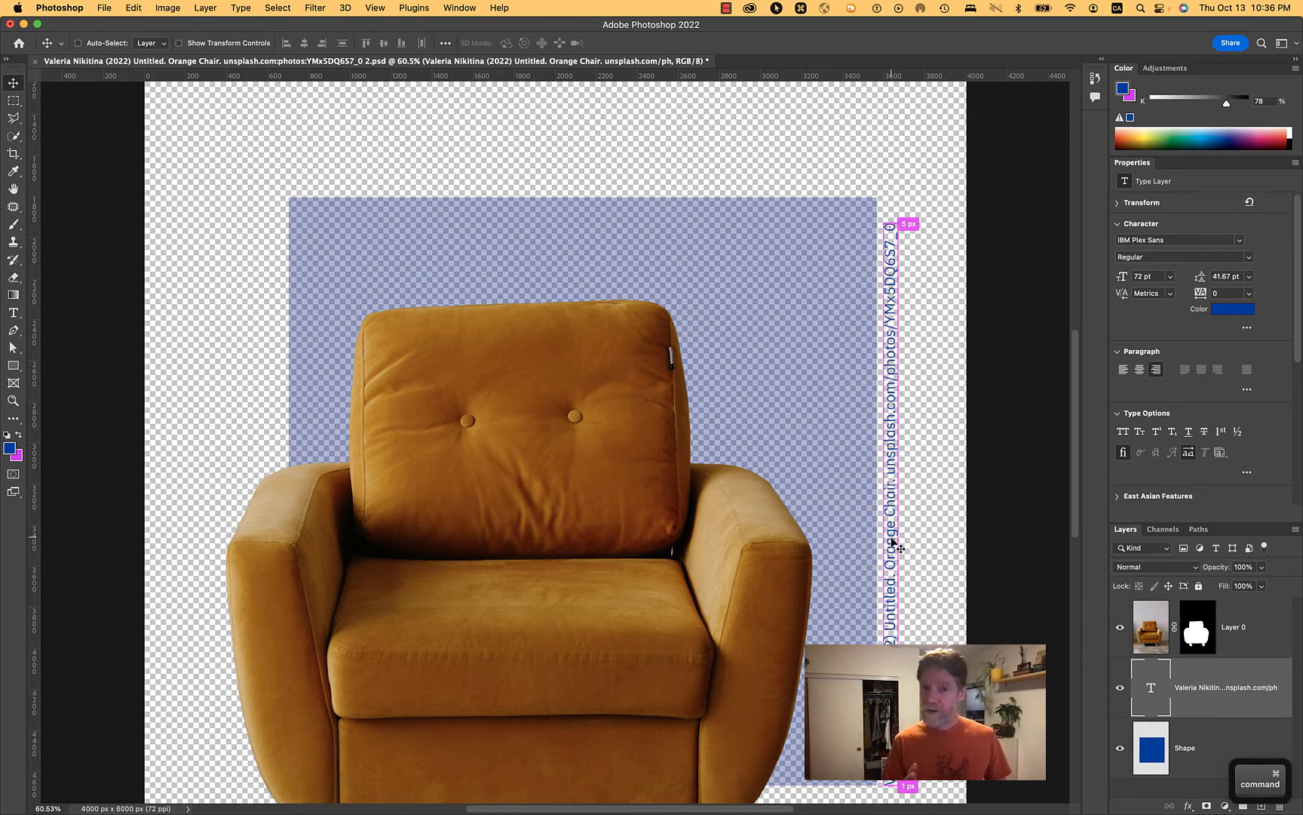
{"action": "key", "text": "super+s"}
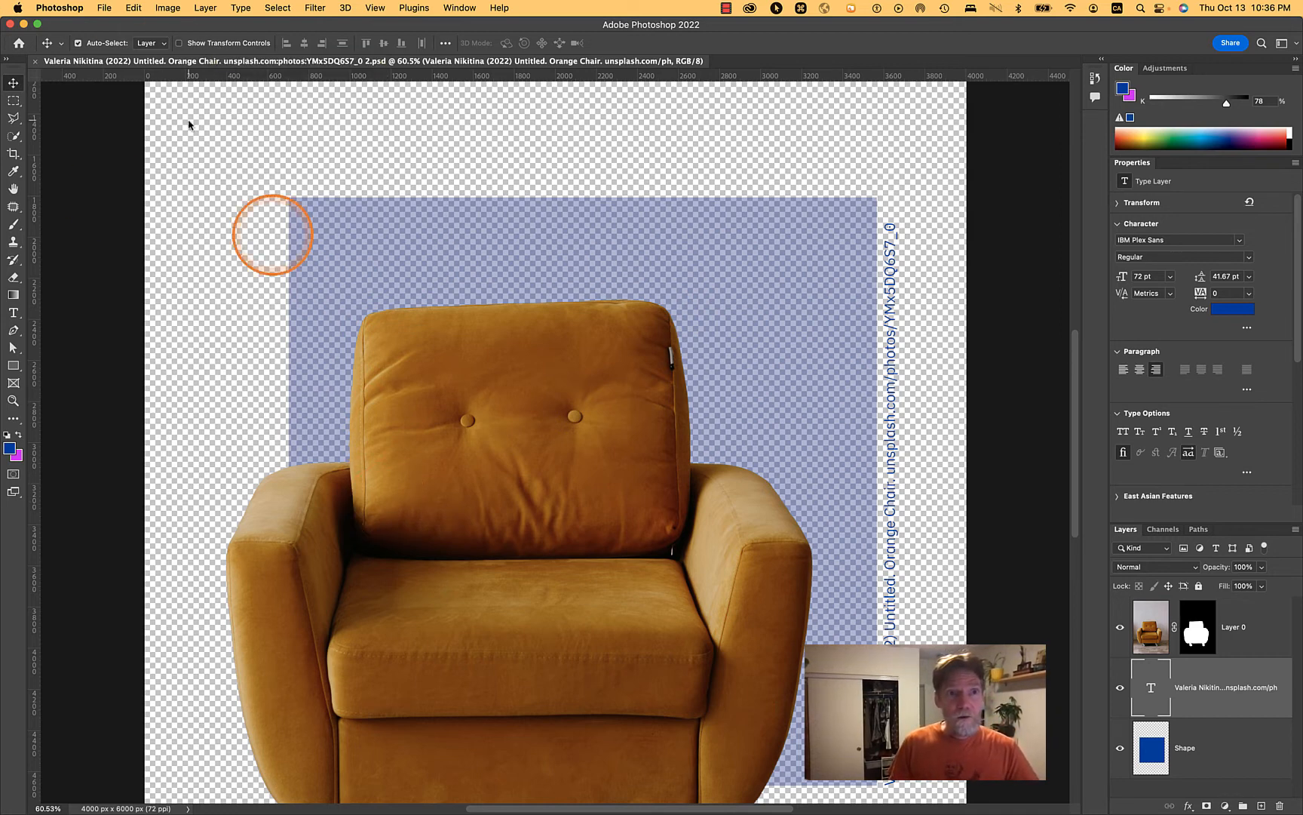
Save a copy of the document in Photoshop PDF format to the Images folder.
{"action": "left_click", "coordinate": [104, 8]}
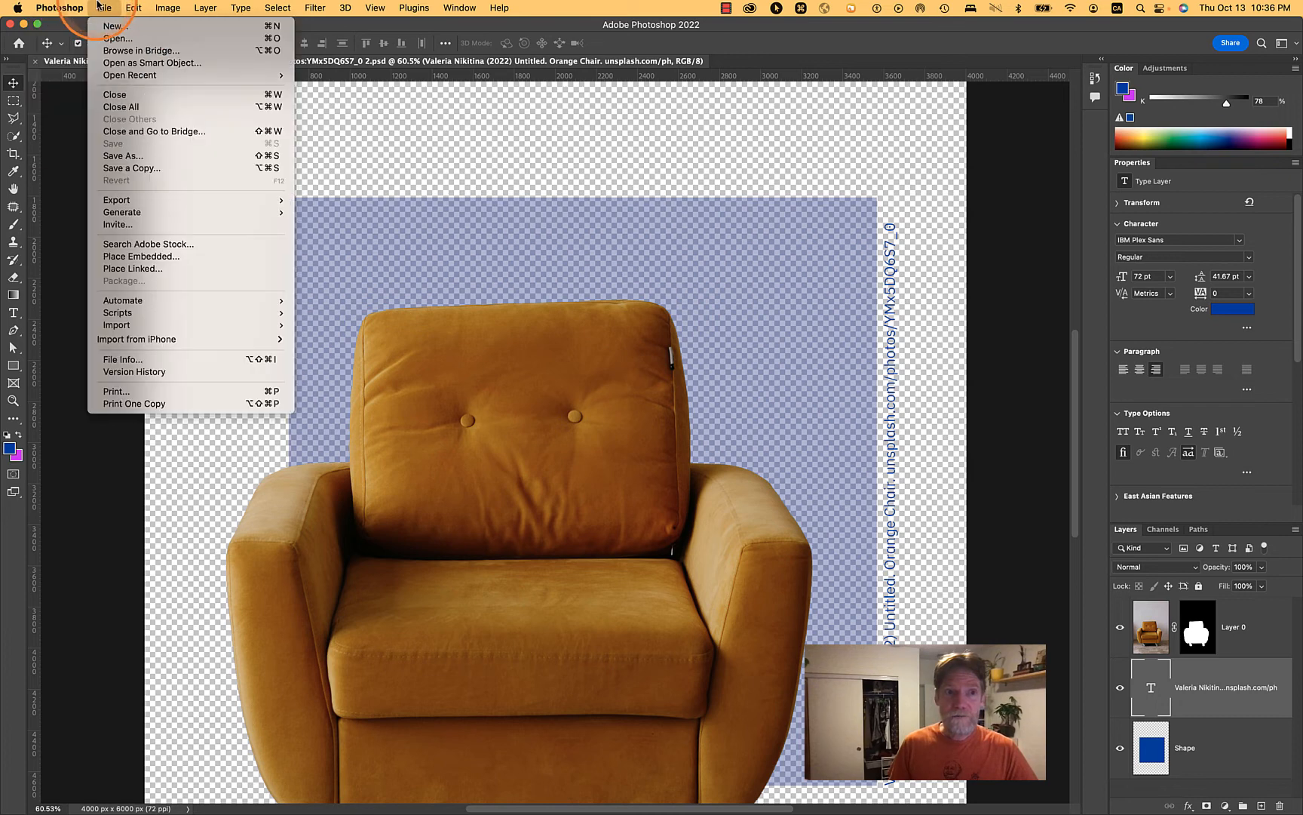
{"action": "left_click", "coordinate": [126, 167]}
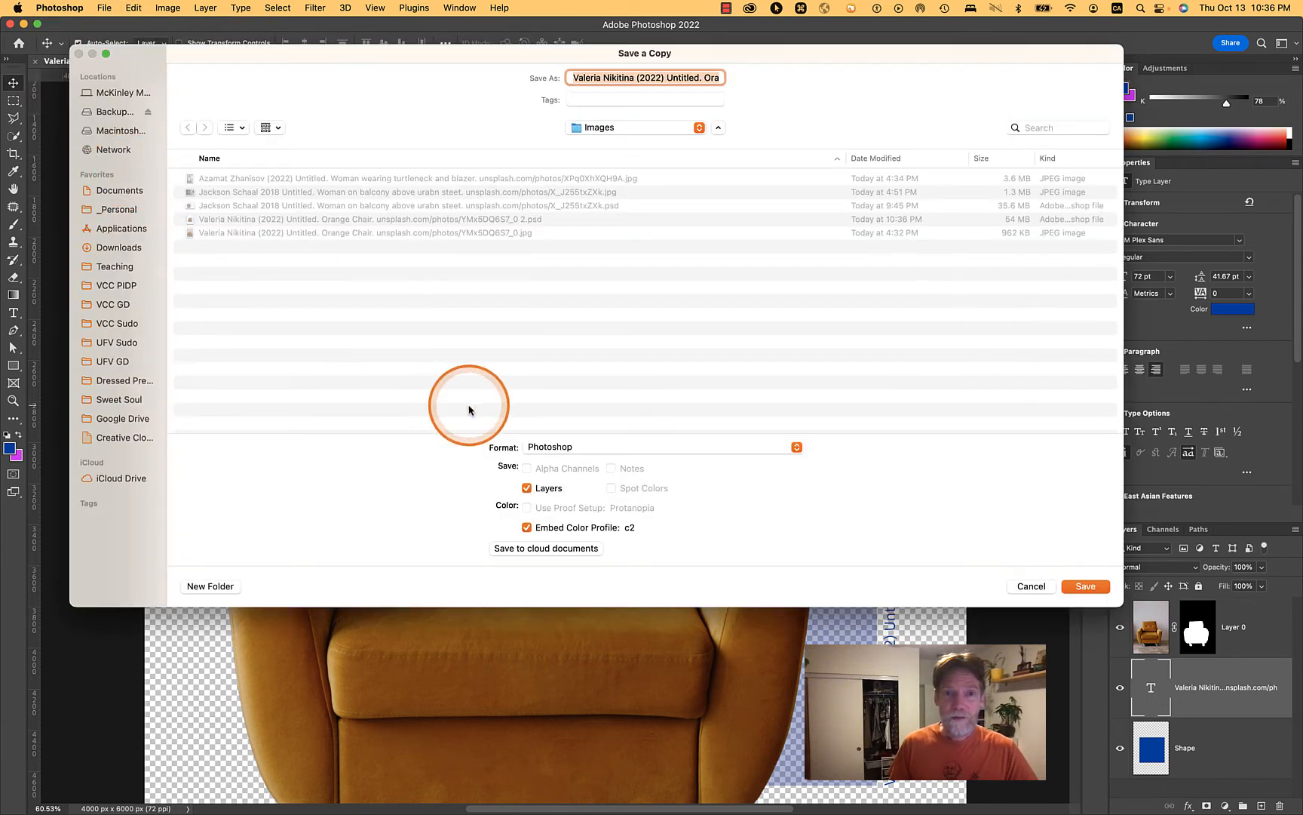
{"action": "left_click", "coordinate": [590, 450]}
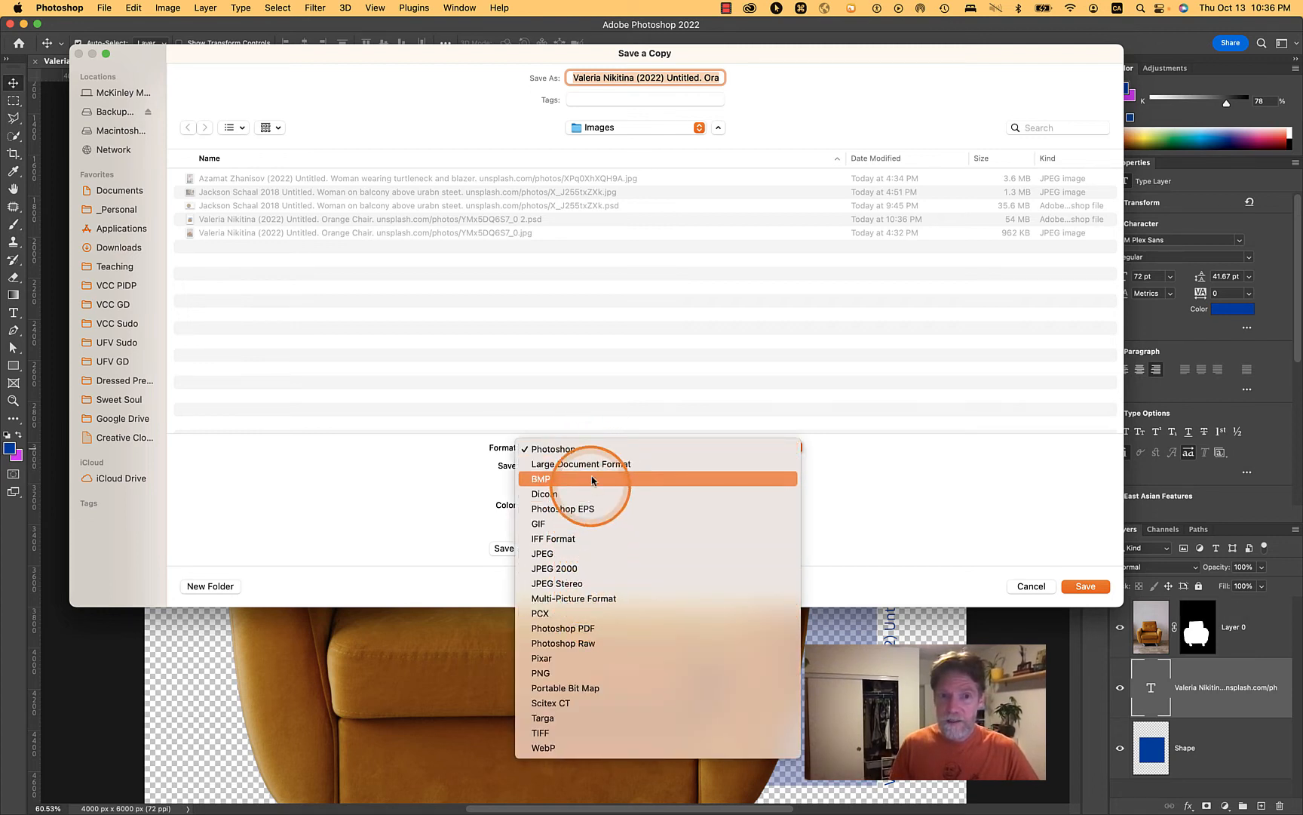
{"action": "left_click", "coordinate": [588, 629]}
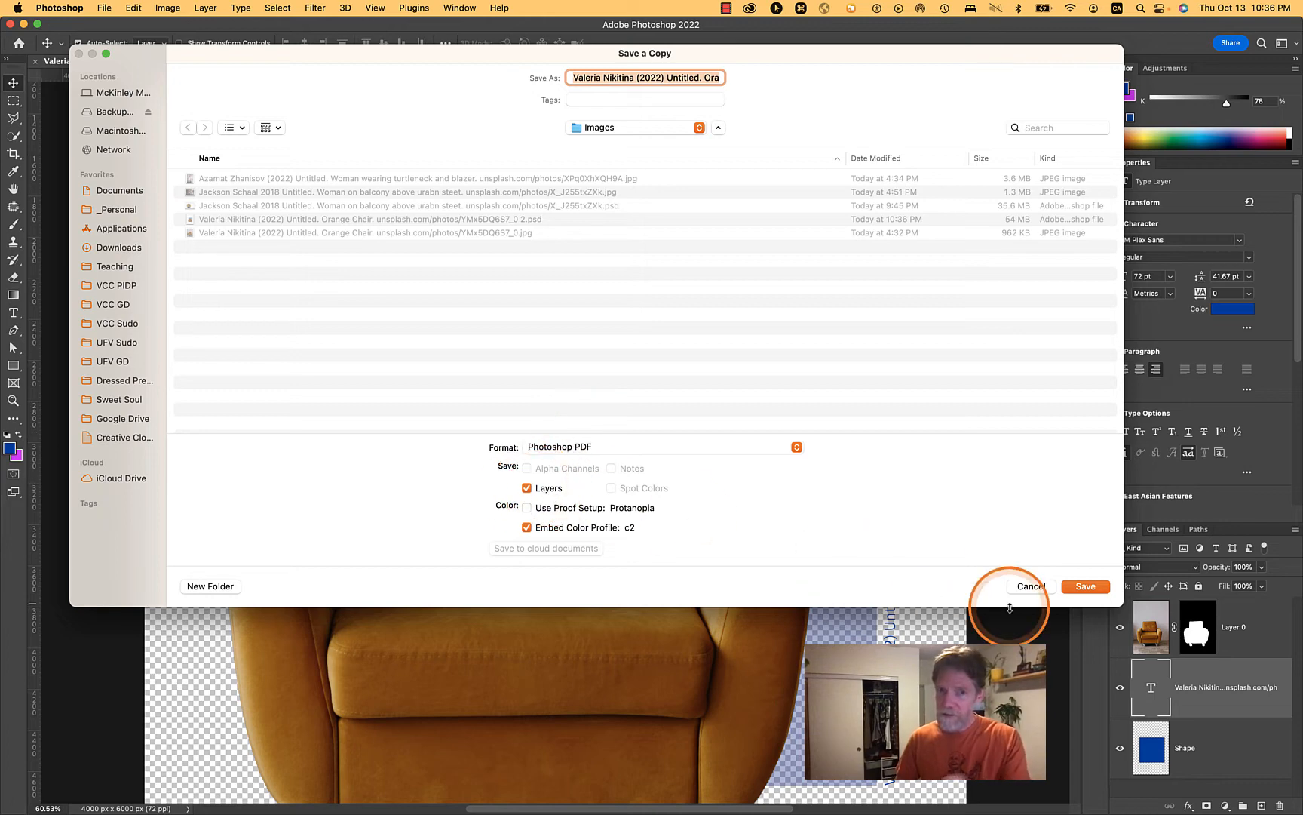
{"action": "left_click", "coordinate": [1083, 590]}
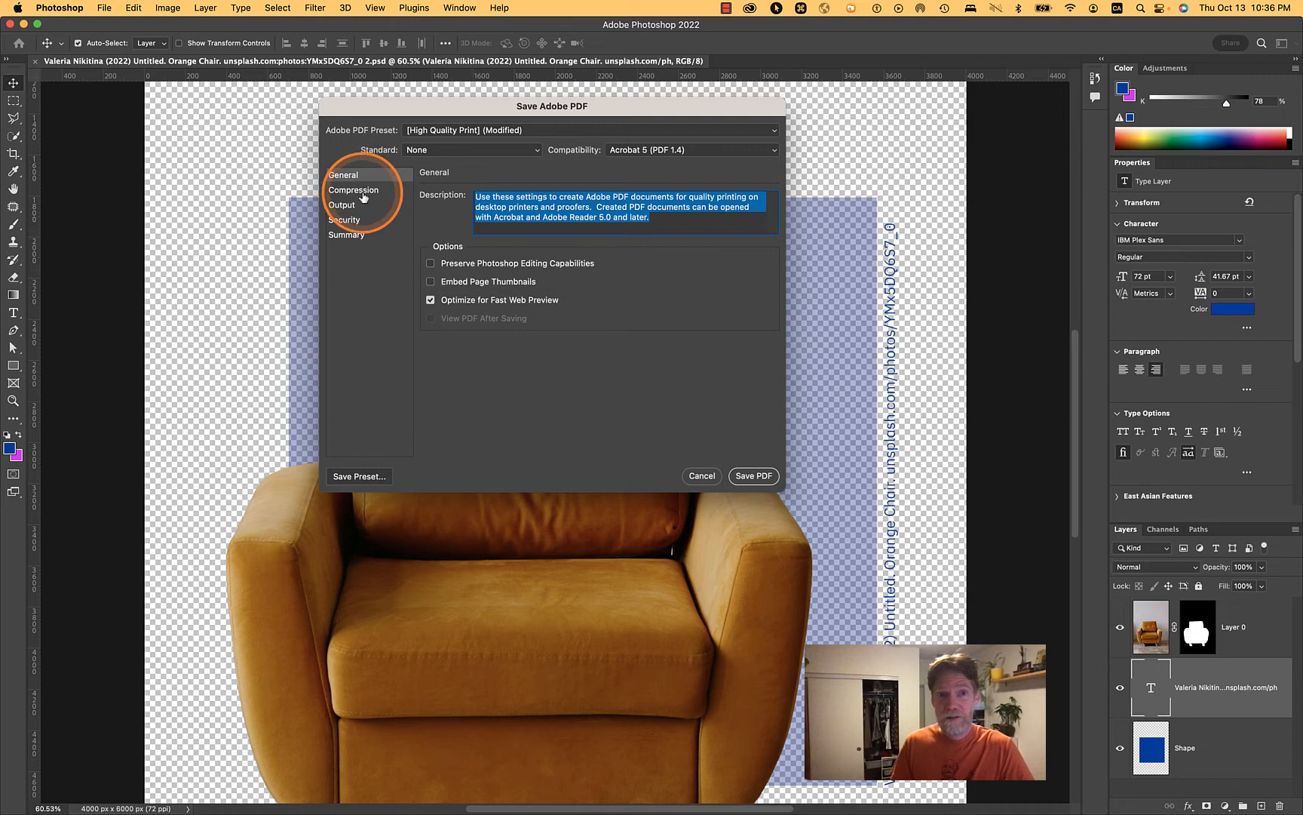
Apply the GD101 Optimized PDF preset and set the JPEG compression's image quality to High.
{"action": "left_click", "coordinate": [774, 132]}
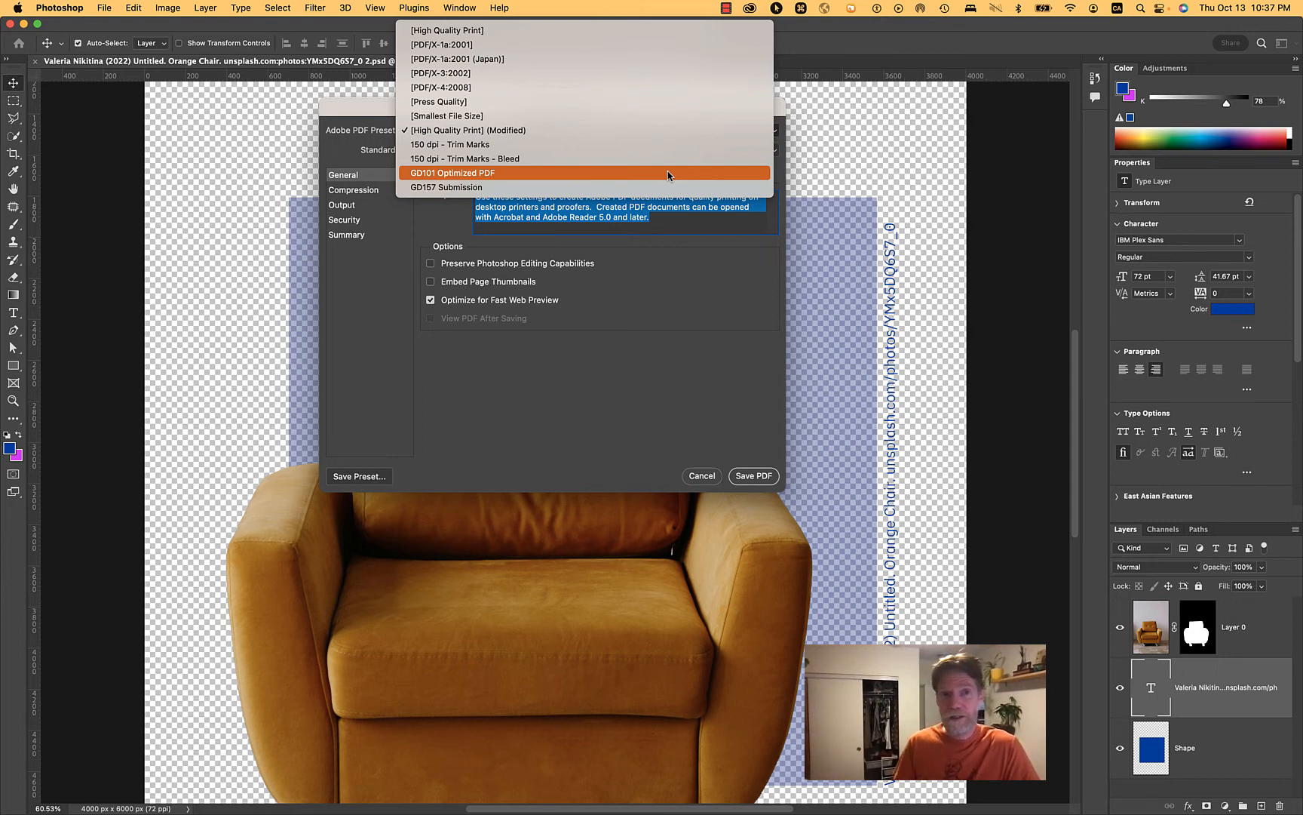
{"action": "left_click", "coordinate": [595, 174]}
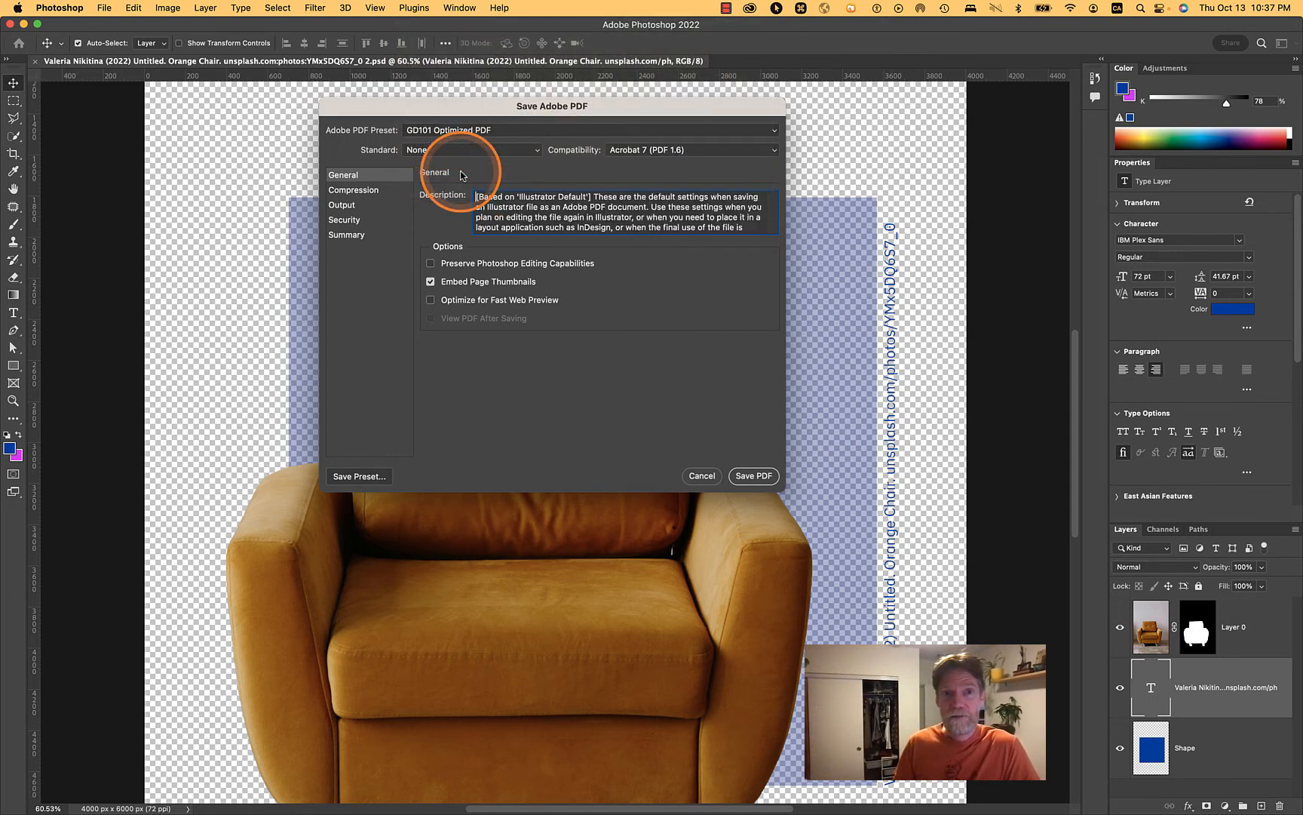
{"action": "left_click", "coordinate": [349, 190]}
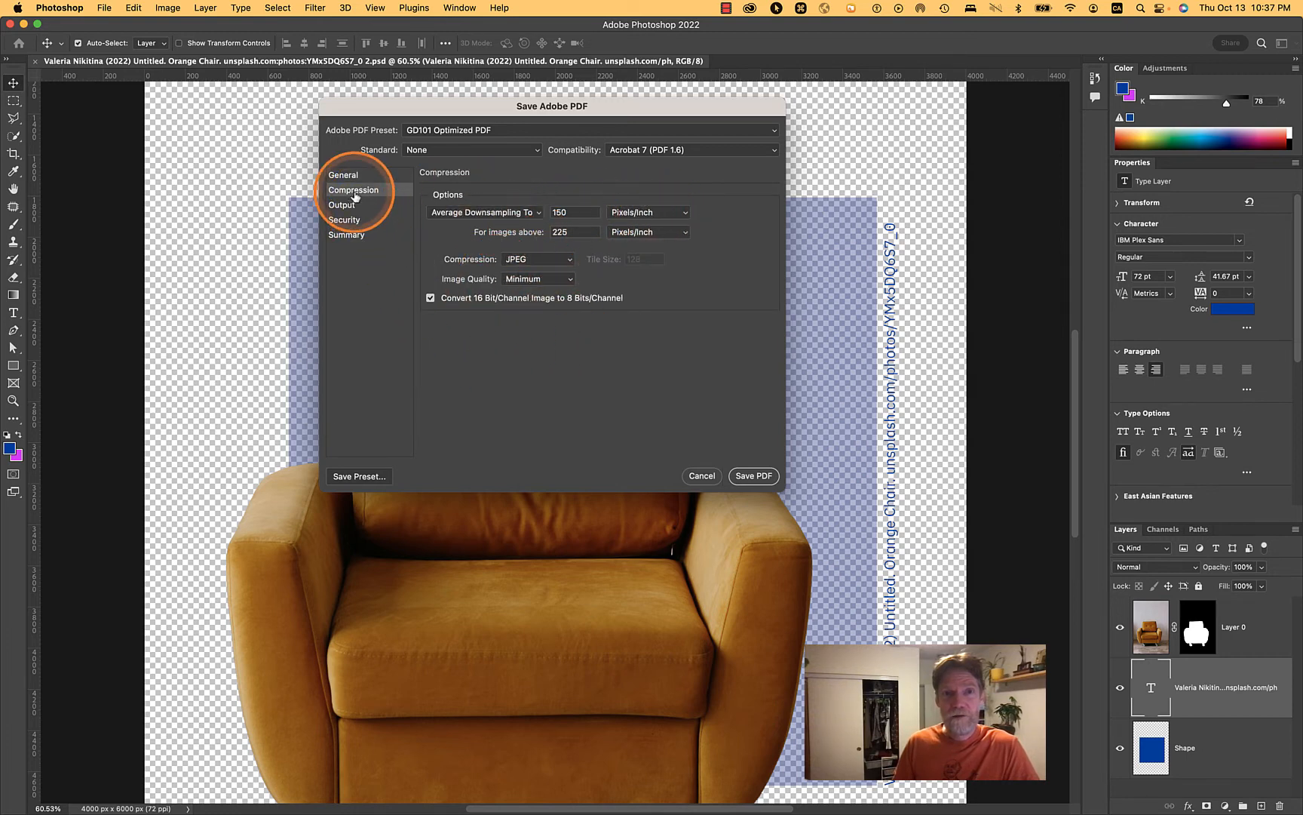
{"action": "left_click", "coordinate": [570, 285]}
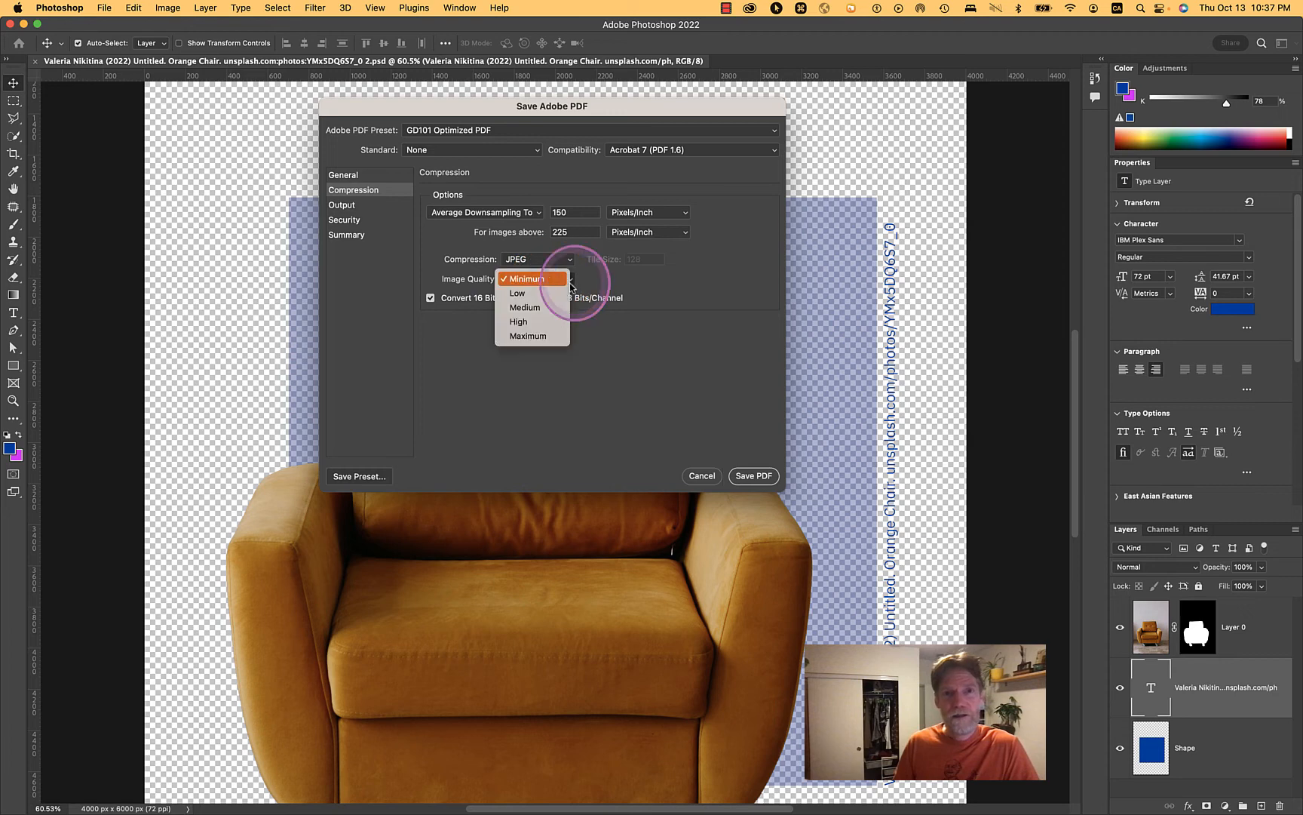
{"action": "left_click", "coordinate": [540, 310]}
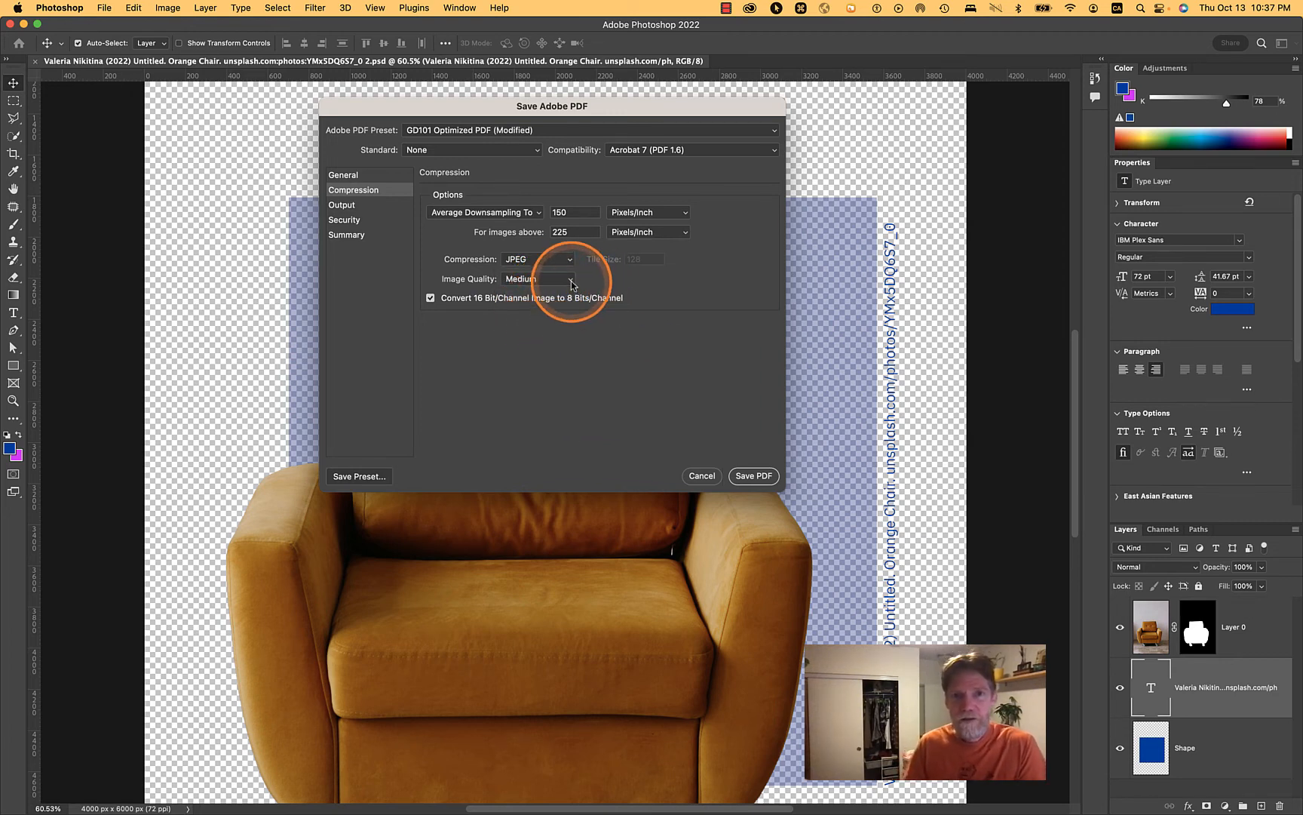
{"action": "left_click", "coordinate": [571, 284]}
{"action": "left_click", "coordinate": [554, 292]}
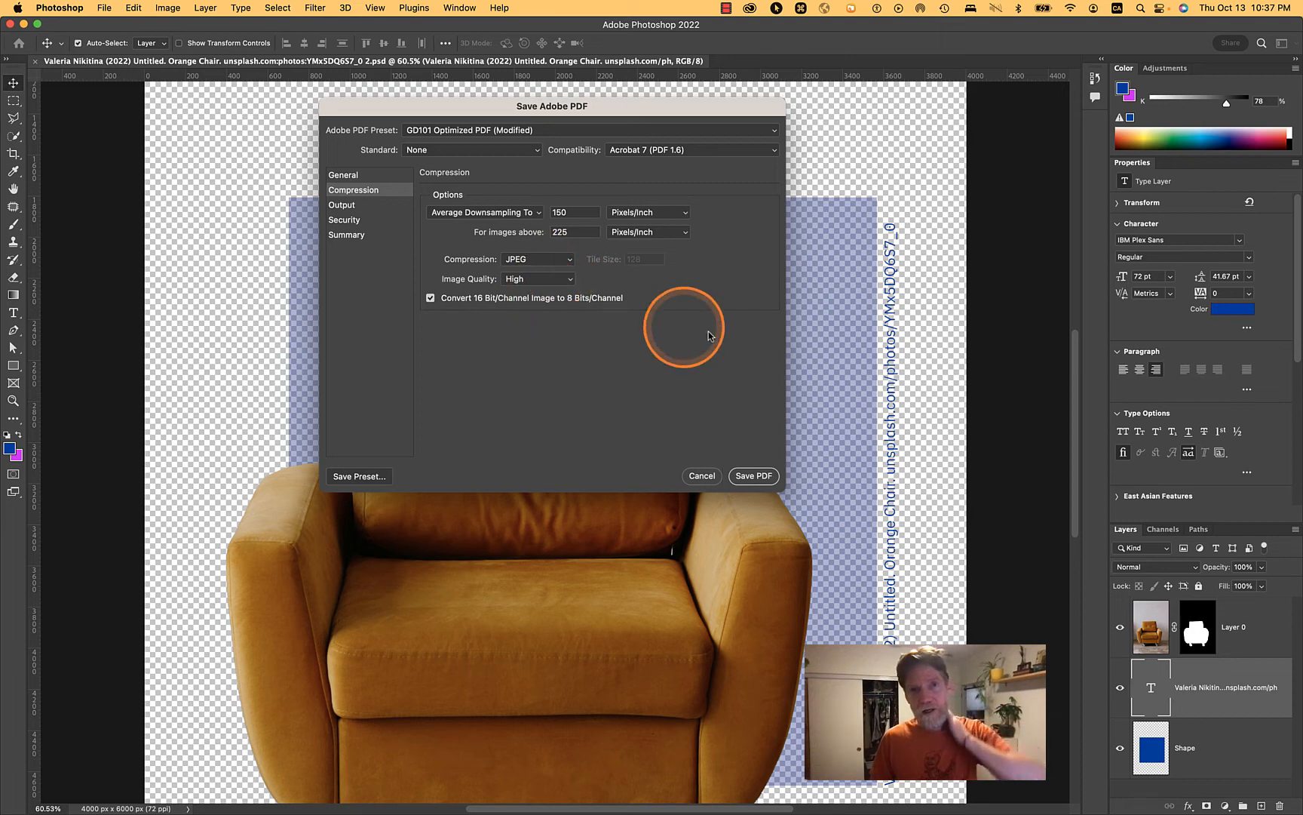
{"action": "left_click", "coordinate": [773, 133]}
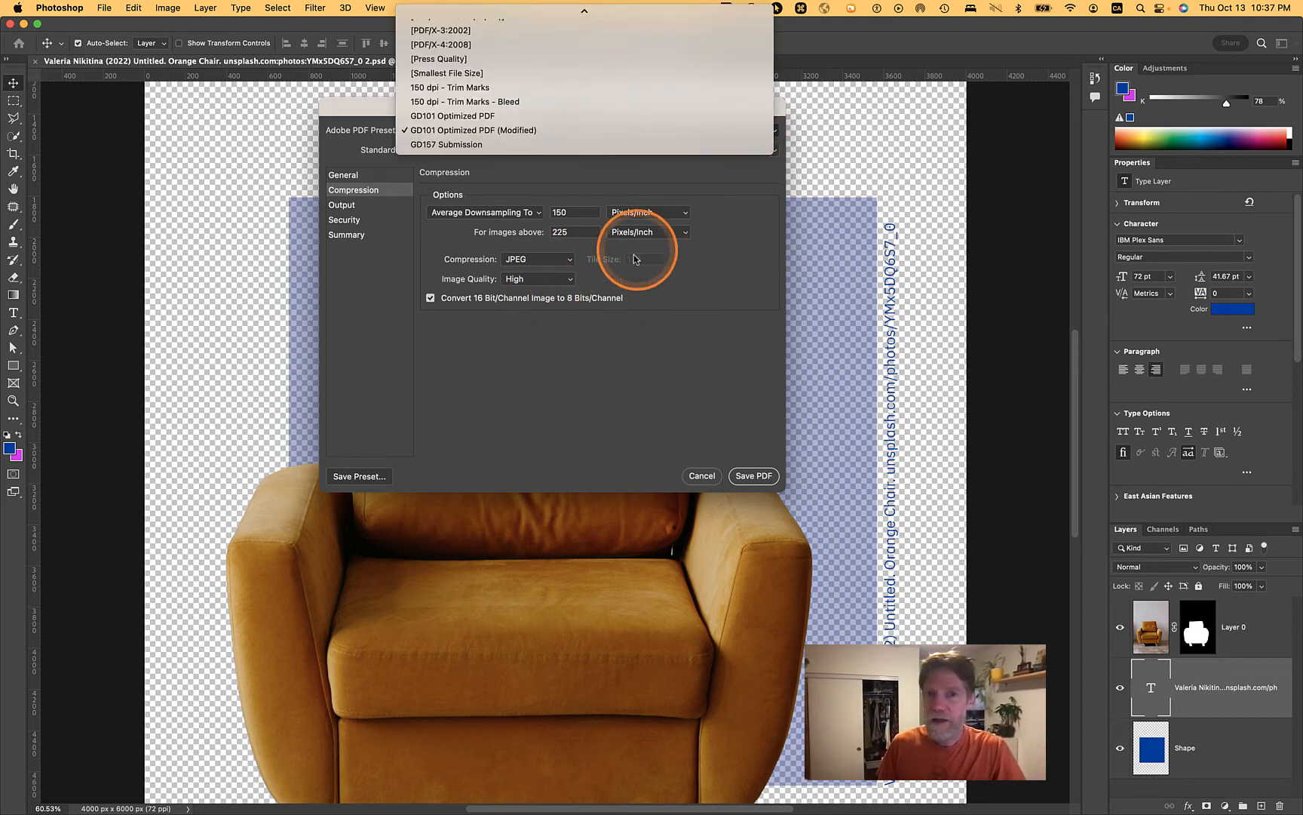
{"action": "left_click", "coordinate": [602, 271]}
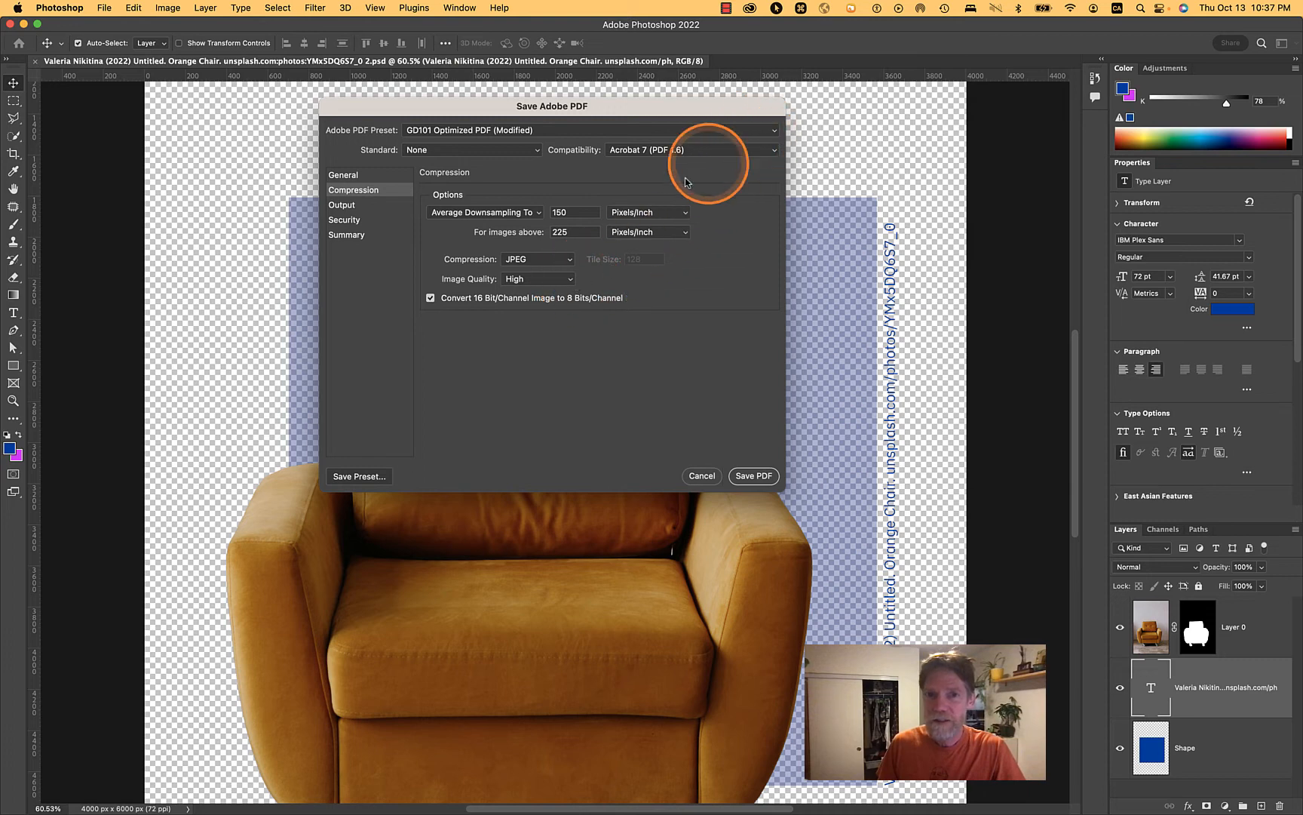
{"action": "left_click", "coordinate": [564, 279]}
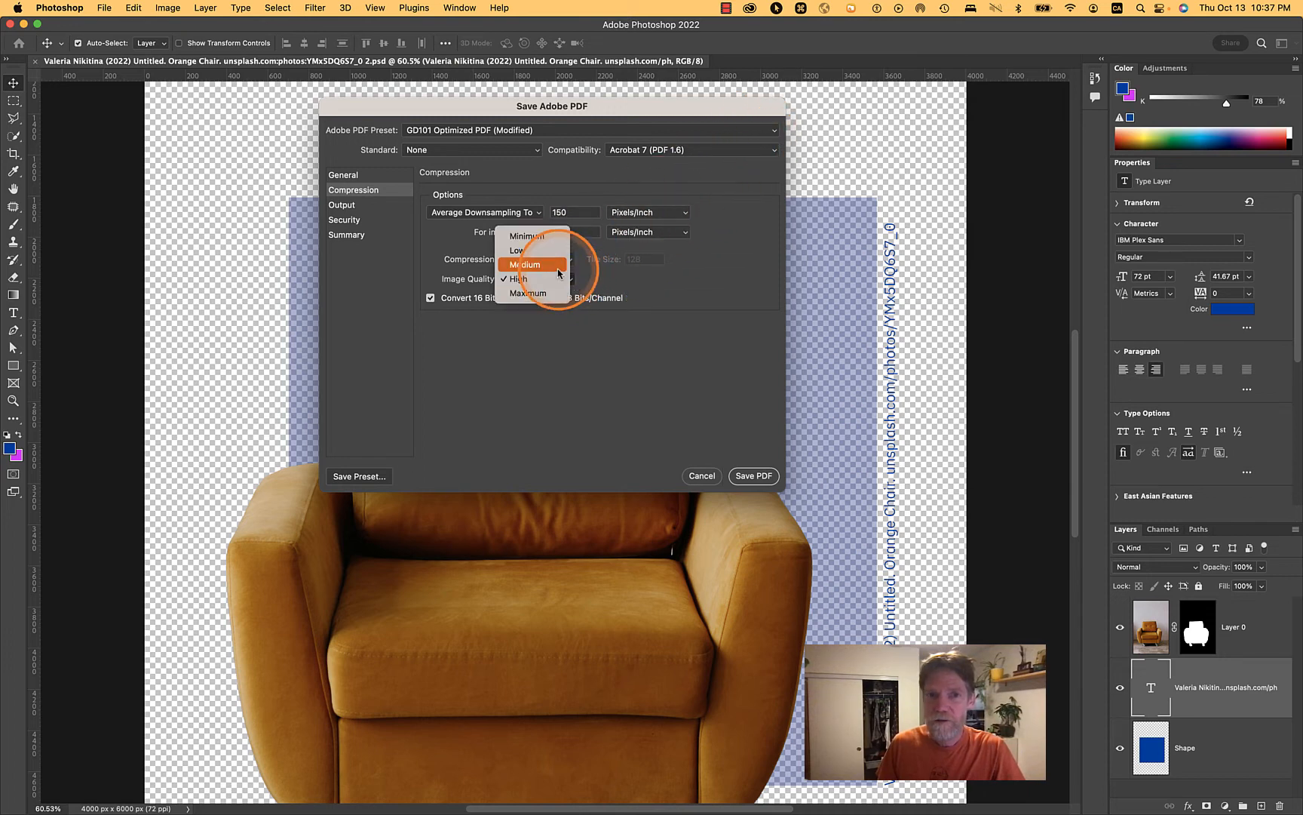
{"action": "left_click", "coordinate": [564, 279]}
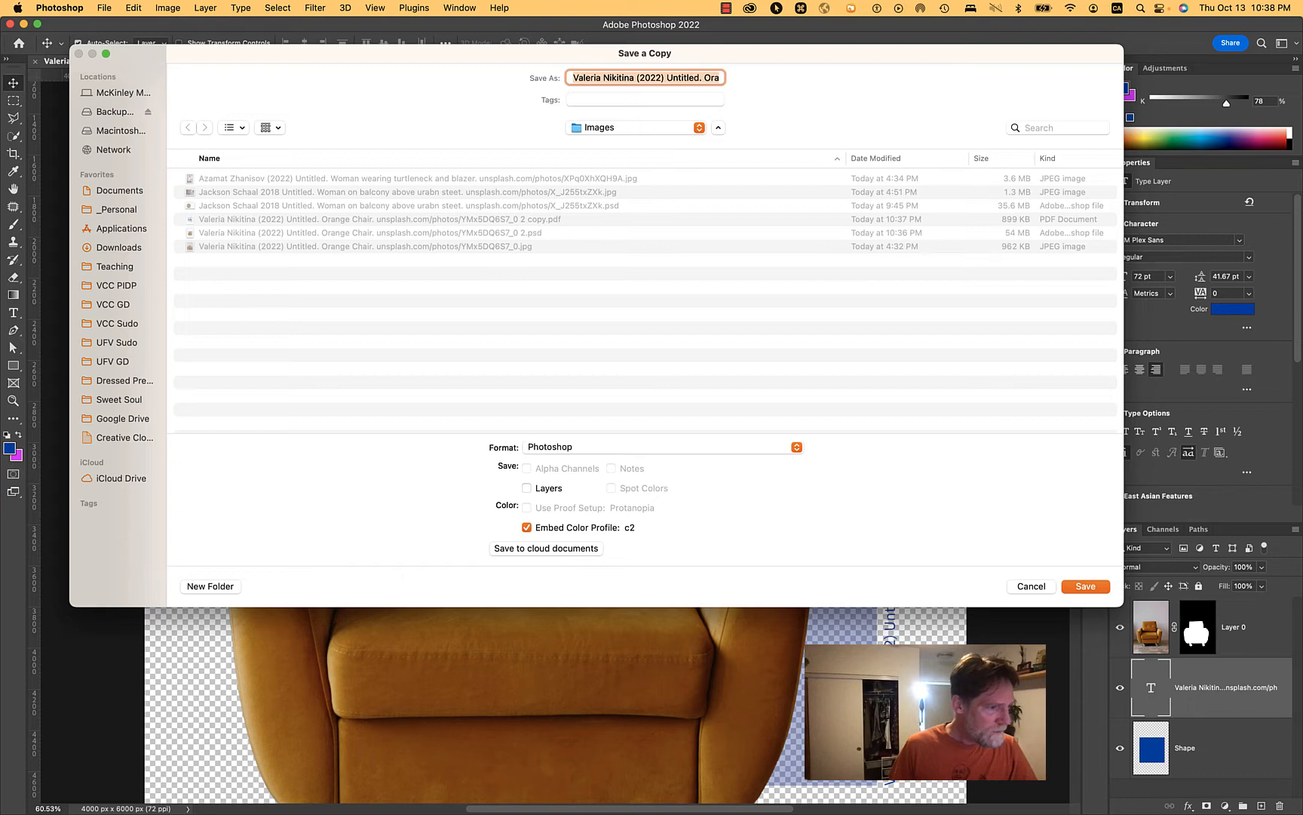
Dismiss the open Save a Copy dialog without saving another copy.
{"action": "key", "text": "super+Tab"}
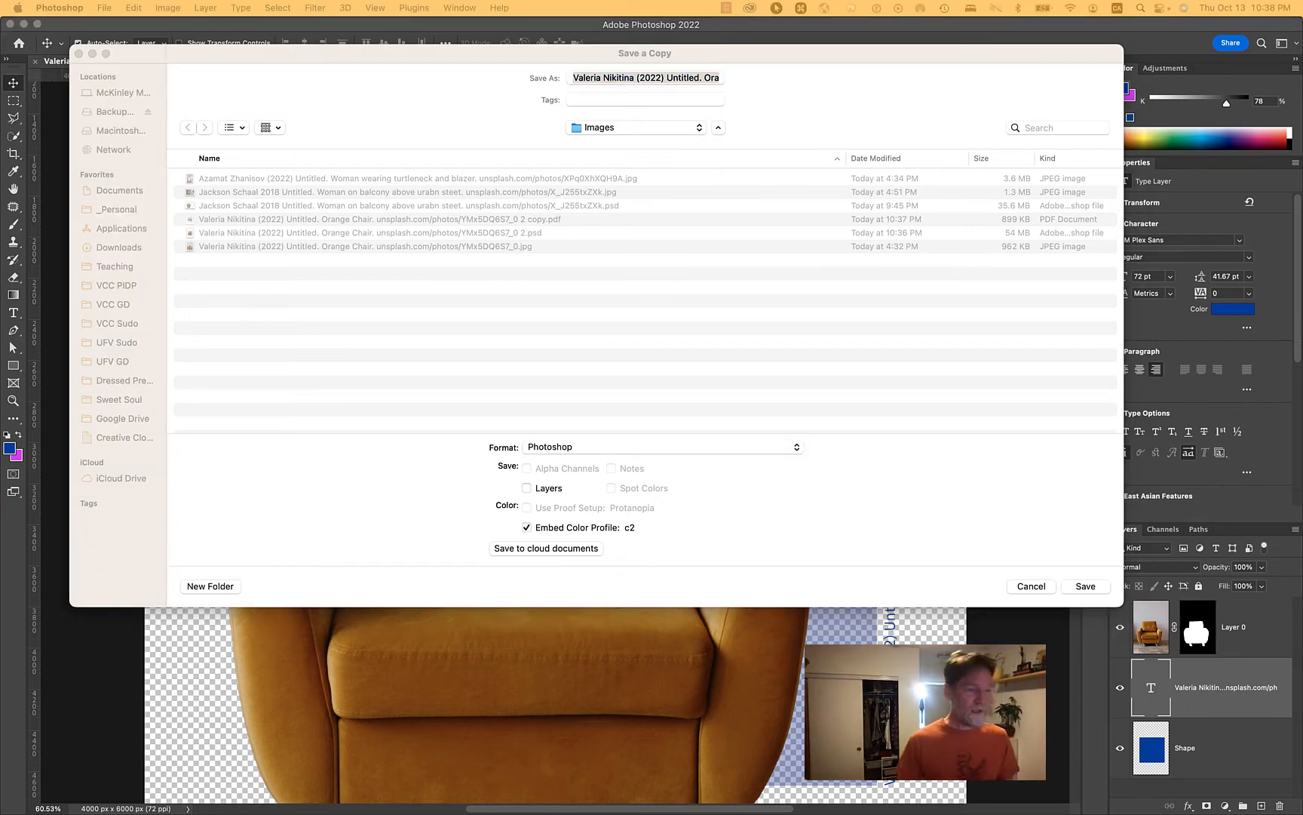
{"action": "left_click_drag", "start_coordinate": [0, 283], "coordinate": [466, 260]}
{"action": "left_click", "coordinate": [81, 55]}
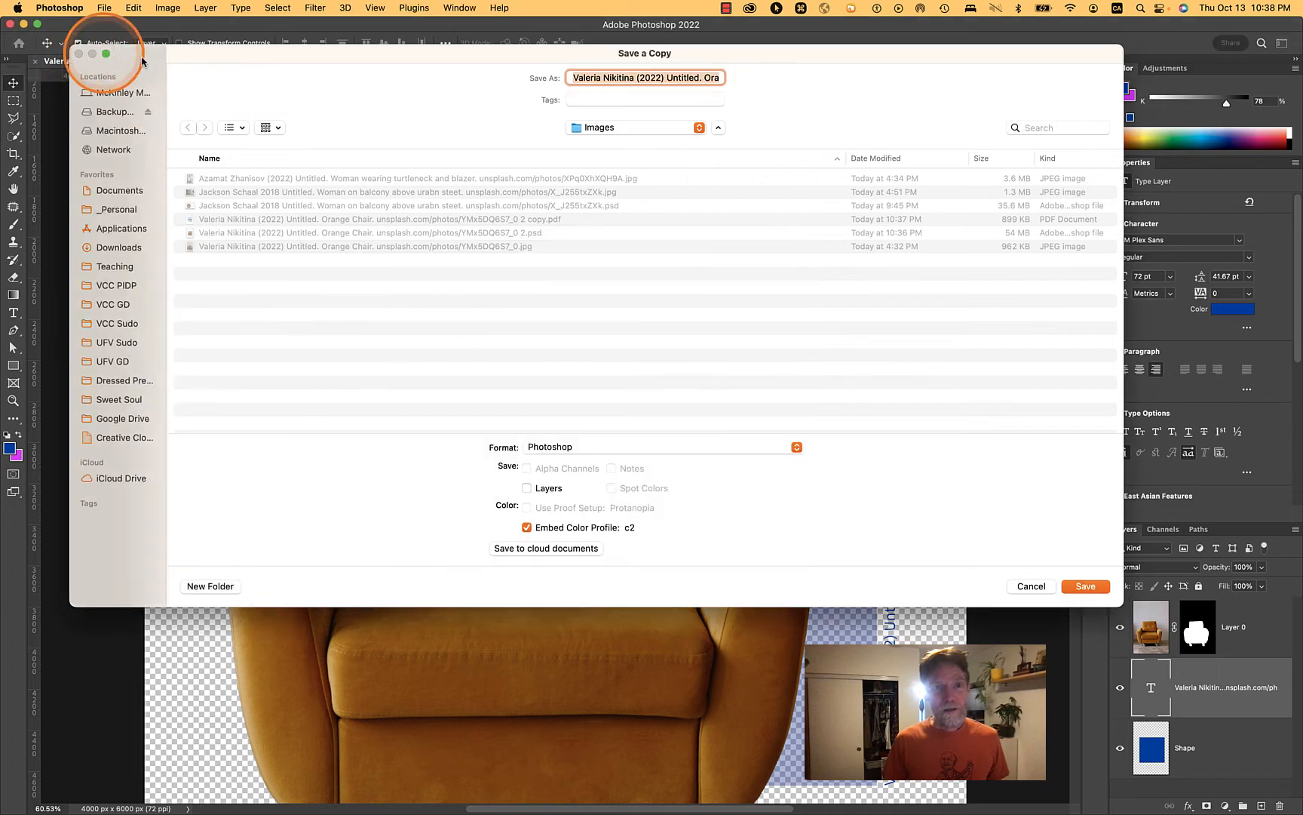
{"action": "left_click", "coordinate": [1029, 587]}
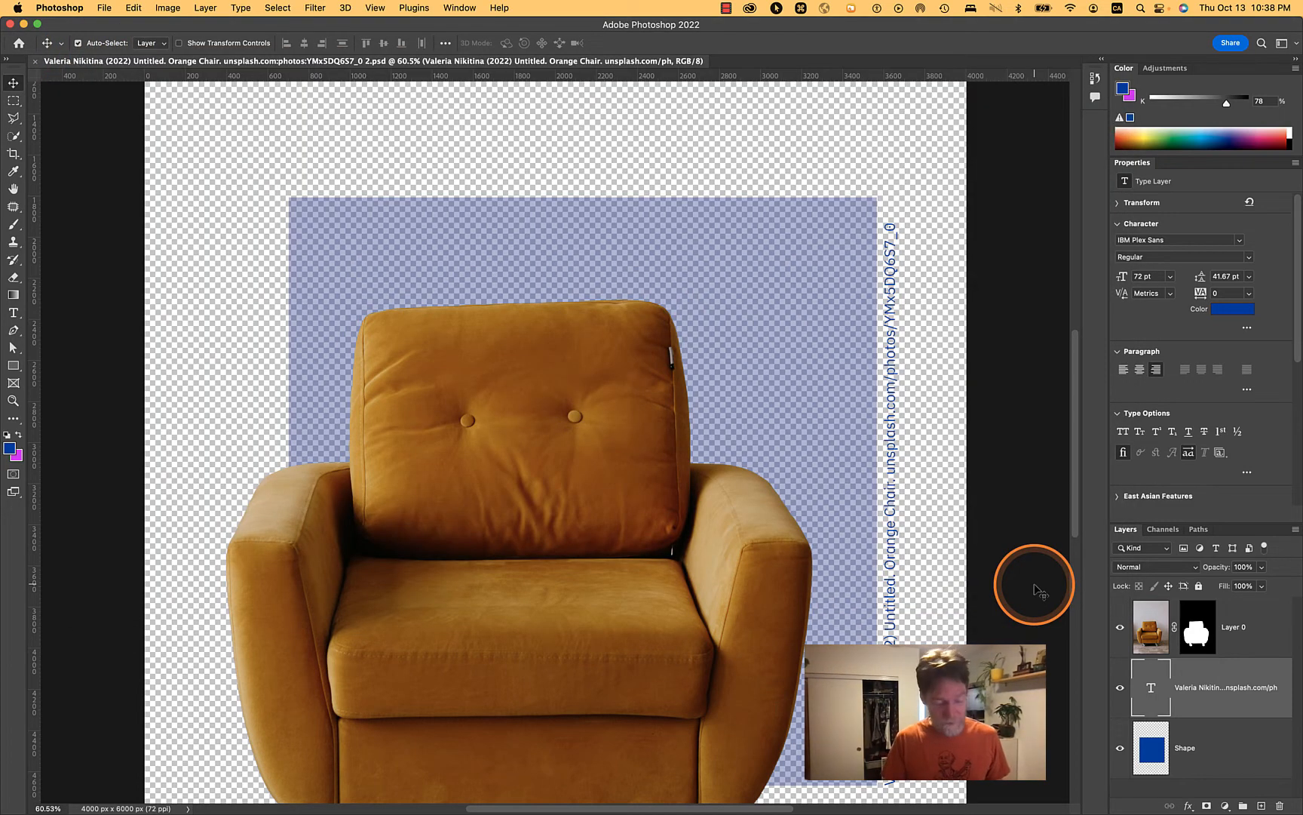
Switch to Finder, preview the exported PDF copy of the orange chair, and close the Finder windows.
{"action": "key", "text": "super+Tab"}
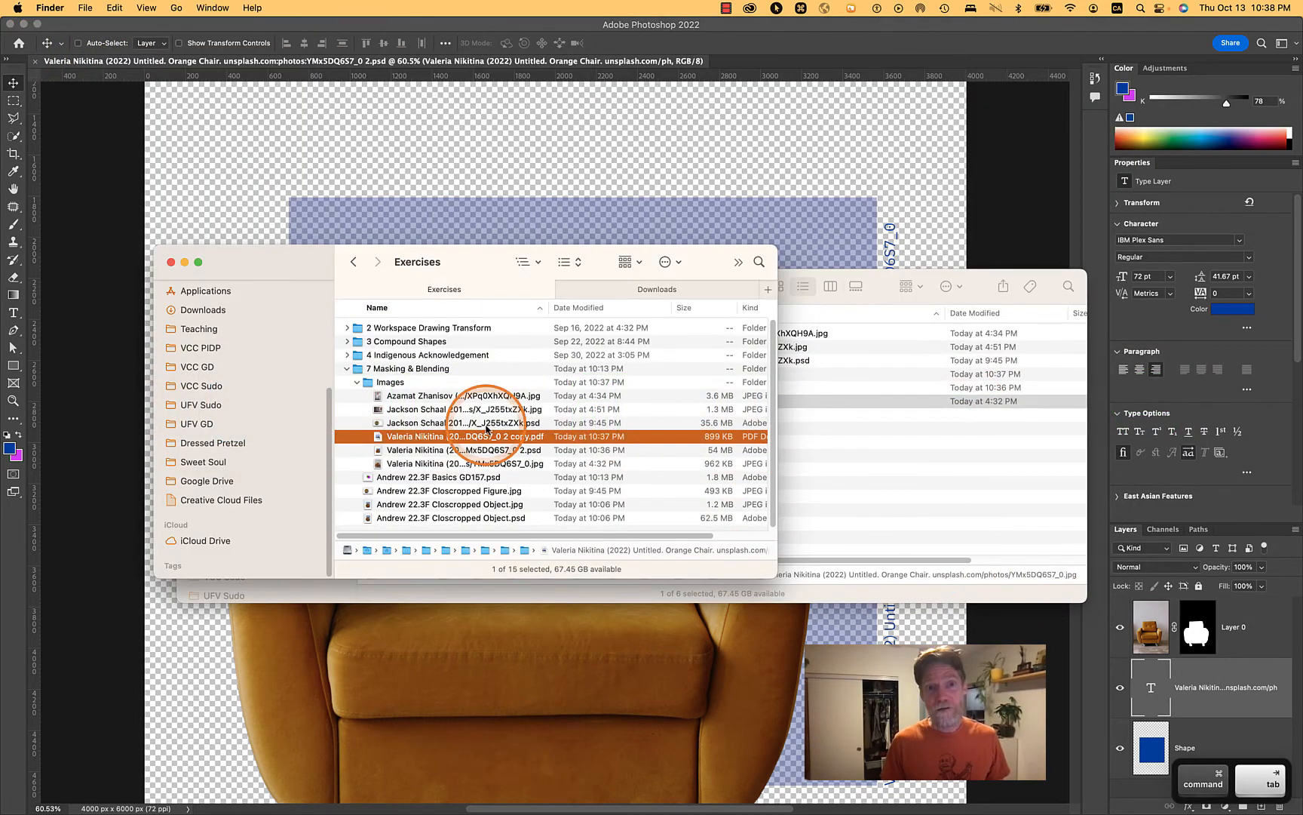
{"action": "key", "text": "space"}
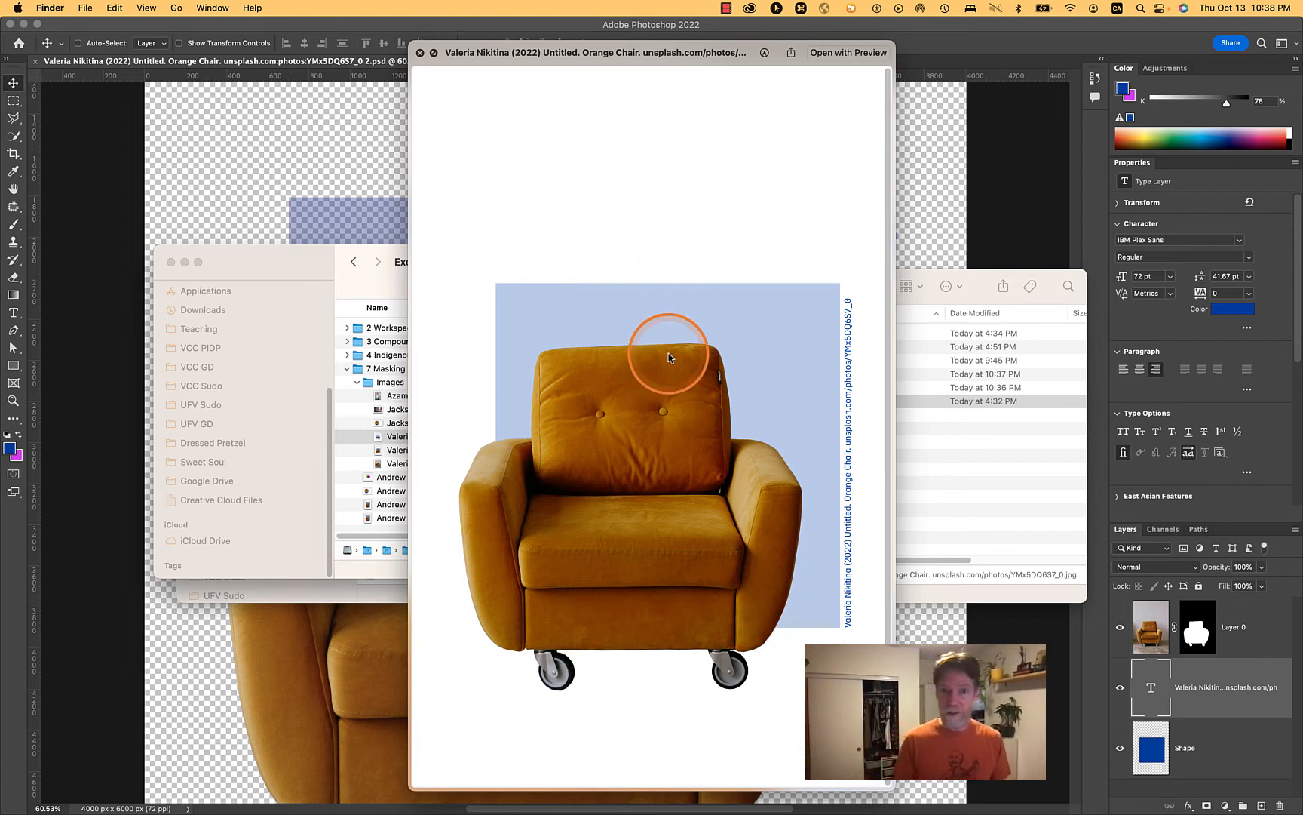
{"action": "key", "text": "space"}
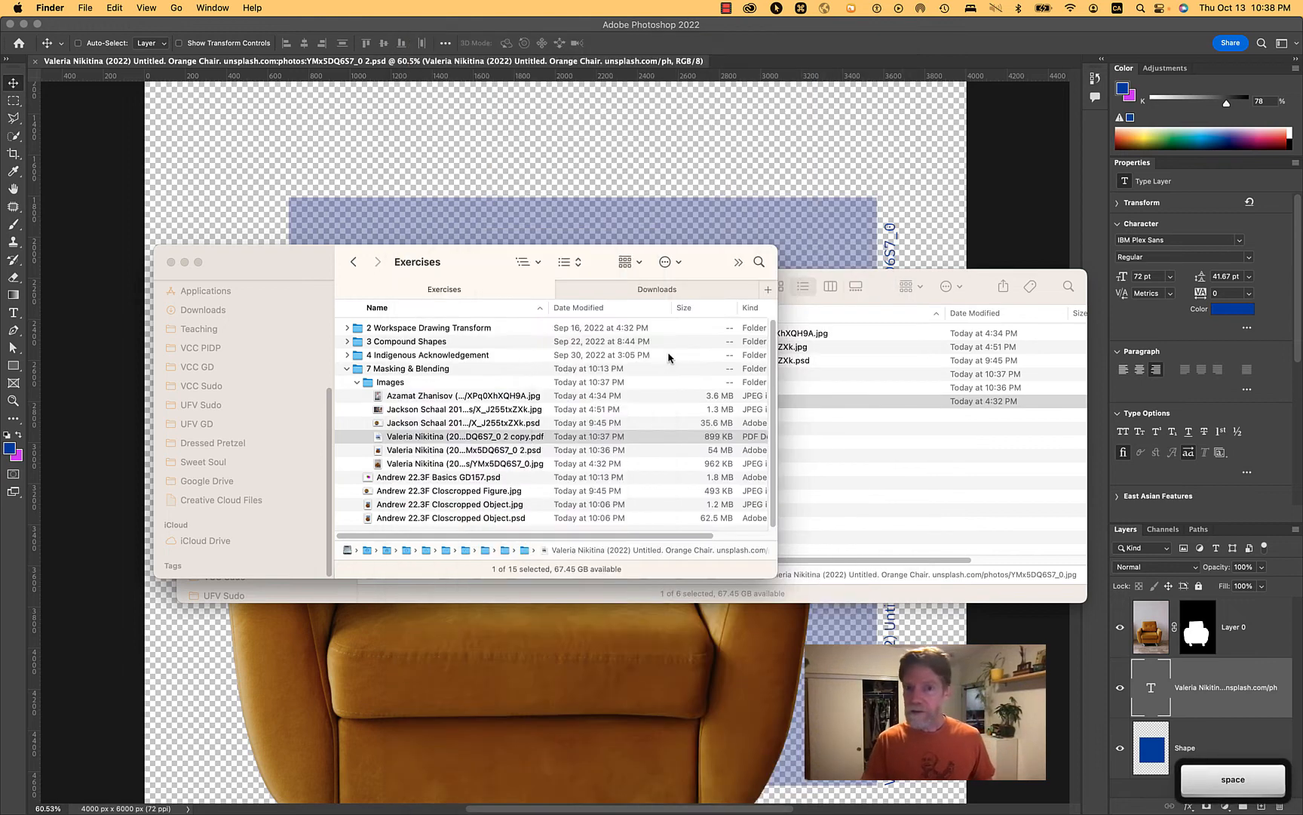
{"action": "left_click", "coordinate": [310, 262]}
{"action": "left_click_drag", "start_coordinate": [310, 263], "coordinate": [0, 287]}
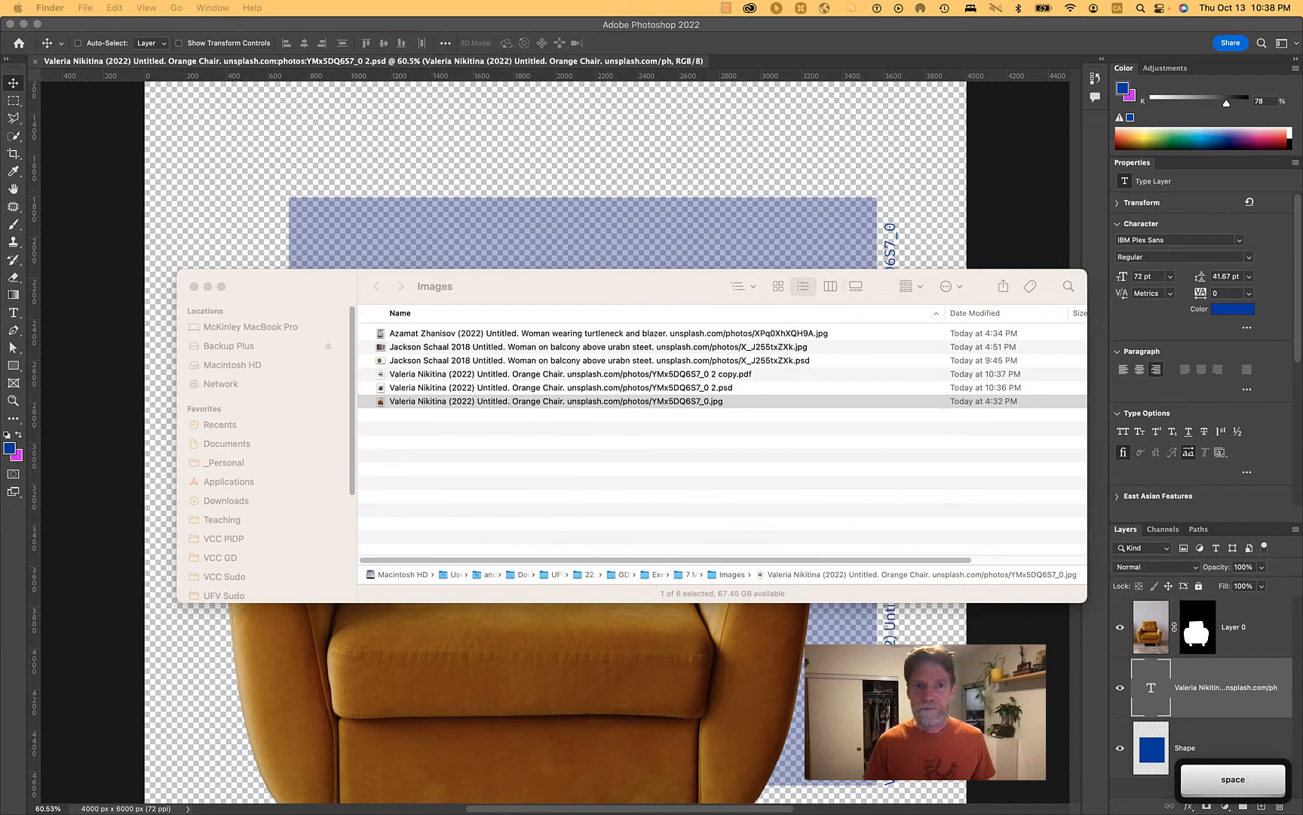
{"action": "left_click", "coordinate": [193, 286]}
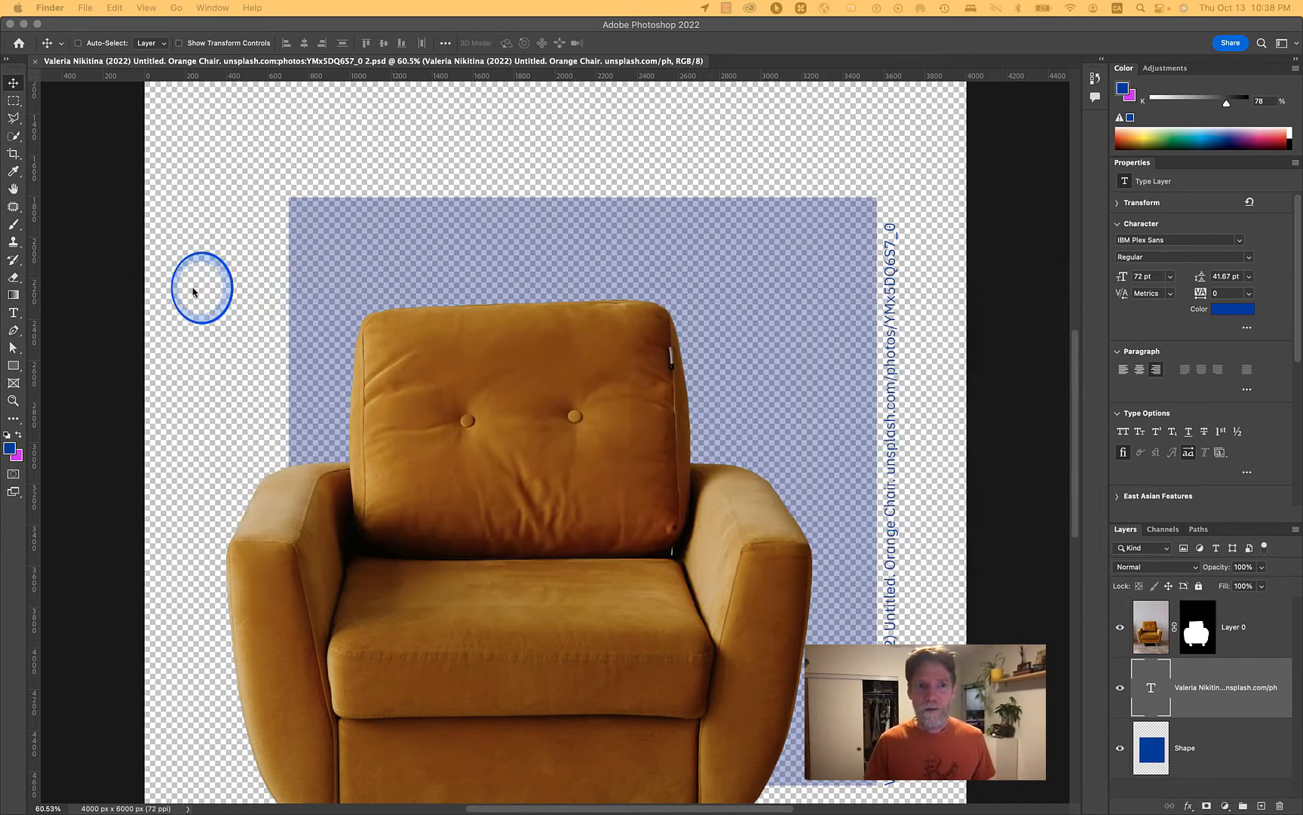
Return to Photoshop, disable the layer mask on the chair photo layer, and make the layer's image active.
{"action": "left_click", "coordinate": [629, 445]}
{"action": "key", "text": "space"}
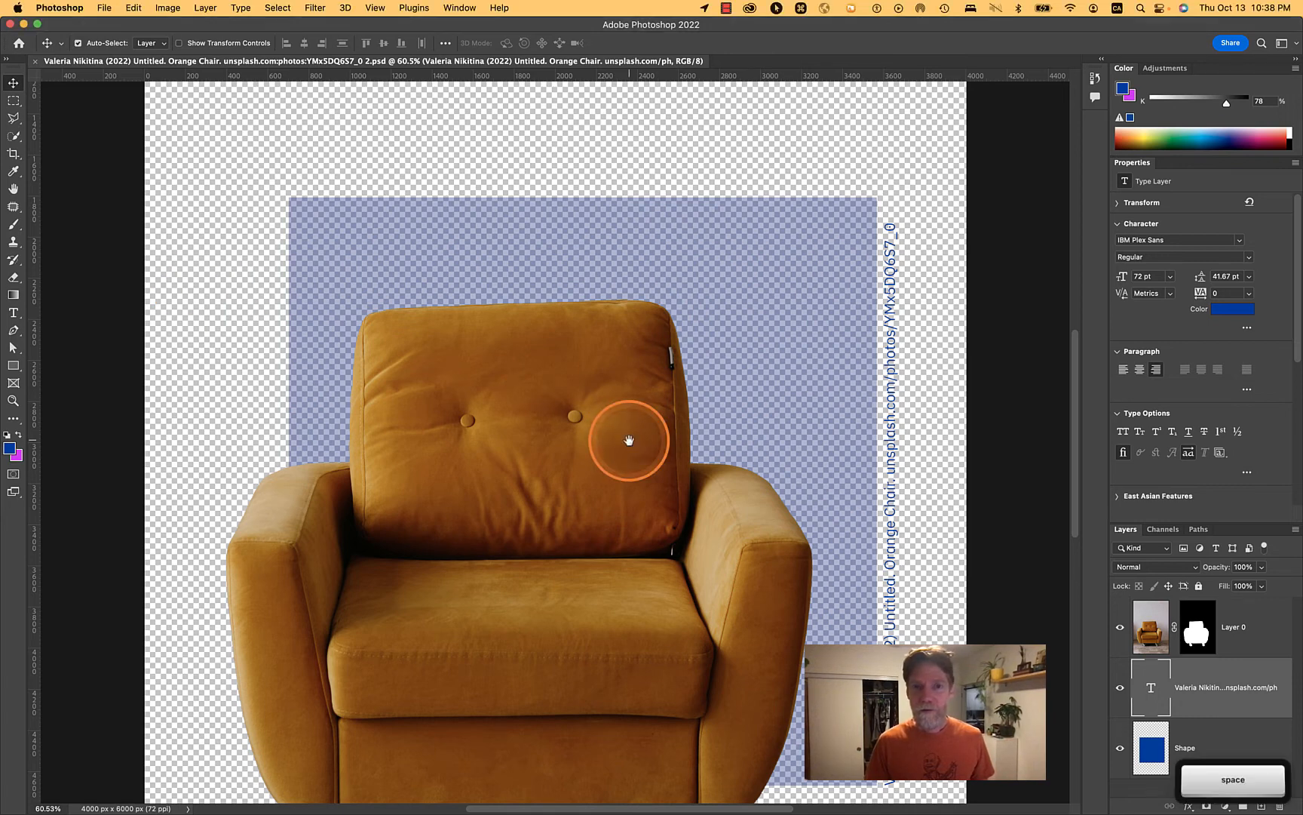
{"action": "left_click_drag", "start_coordinate": [629, 444], "coordinate": [640, 248]}
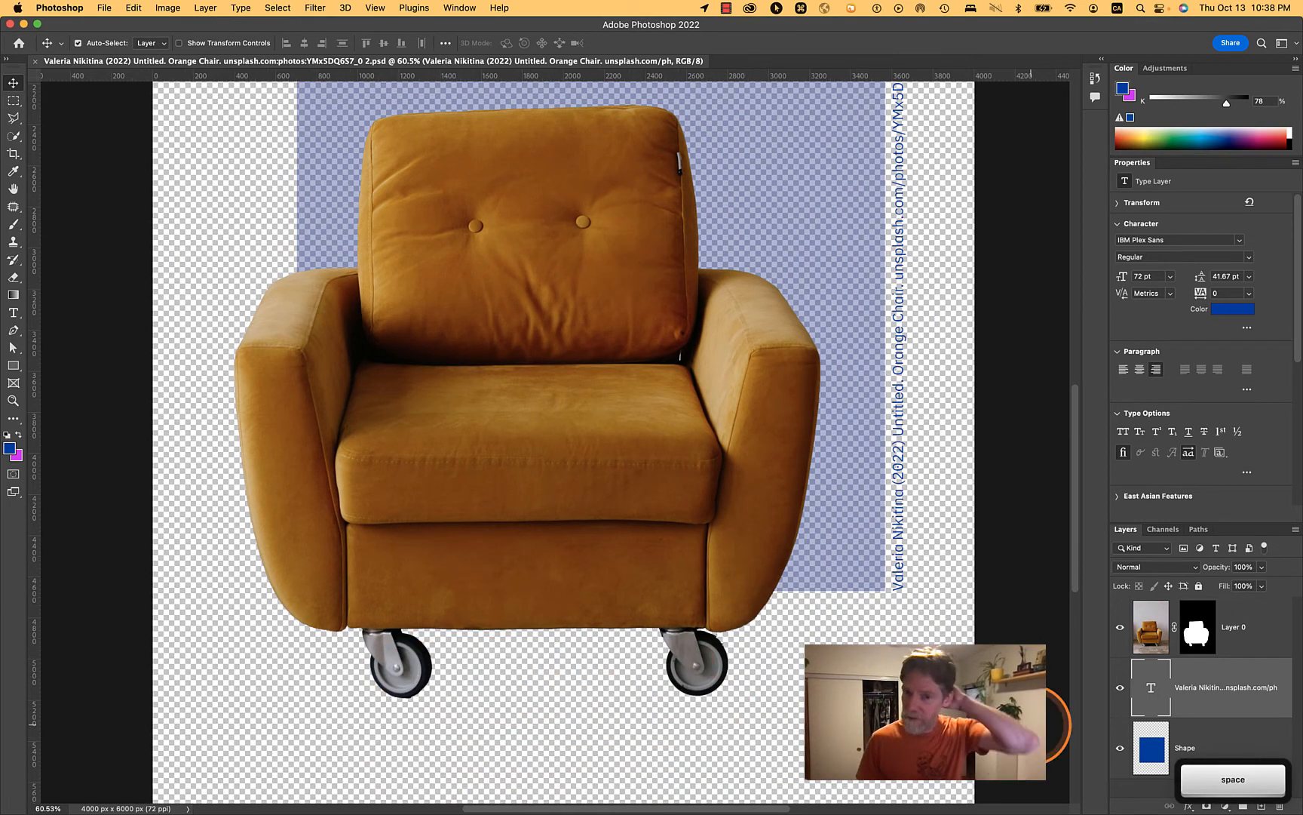
{"action": "right_click", "coordinate": [1200, 623]}
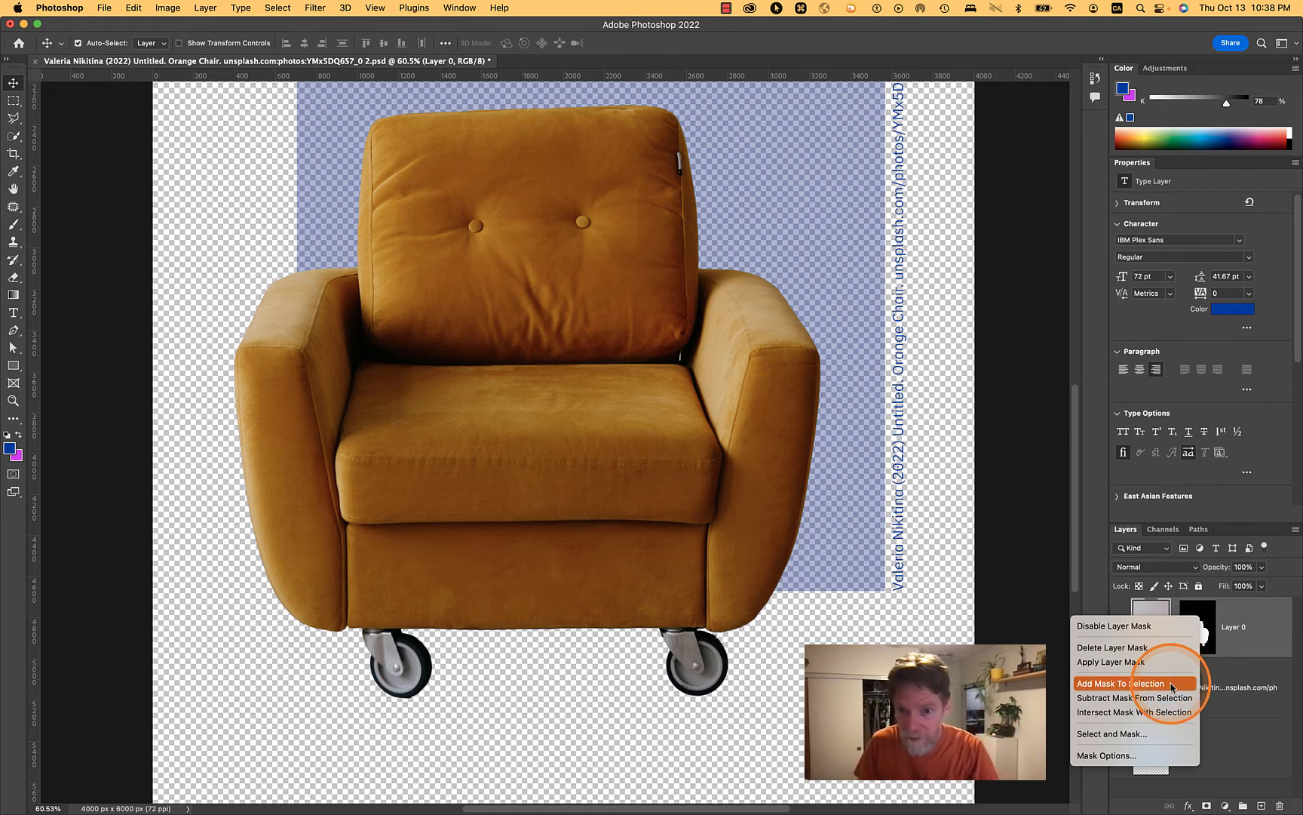
{"action": "left_click", "coordinate": [1161, 626]}
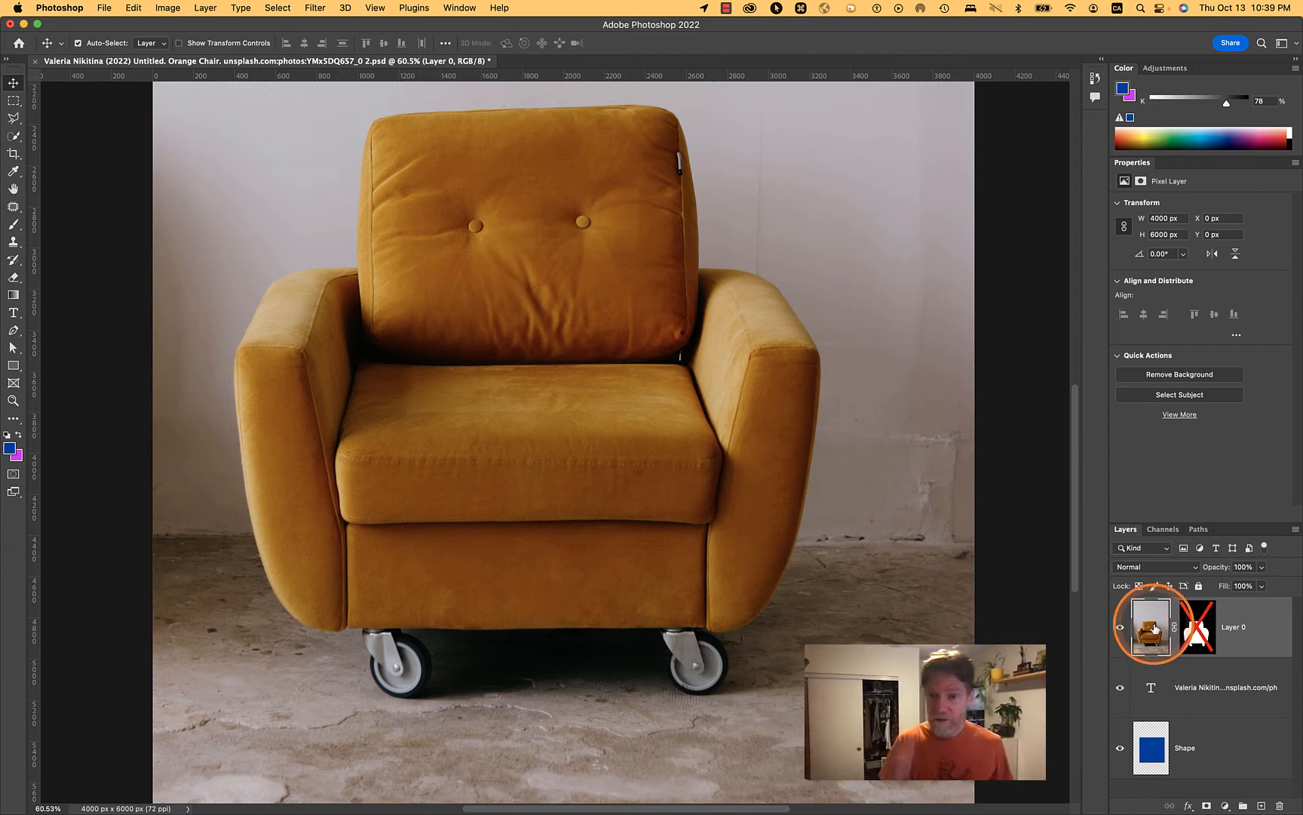
Create a new alpha channel in the document and reselect the image of Layer 0.
{"action": "left_click", "coordinate": [1164, 531]}
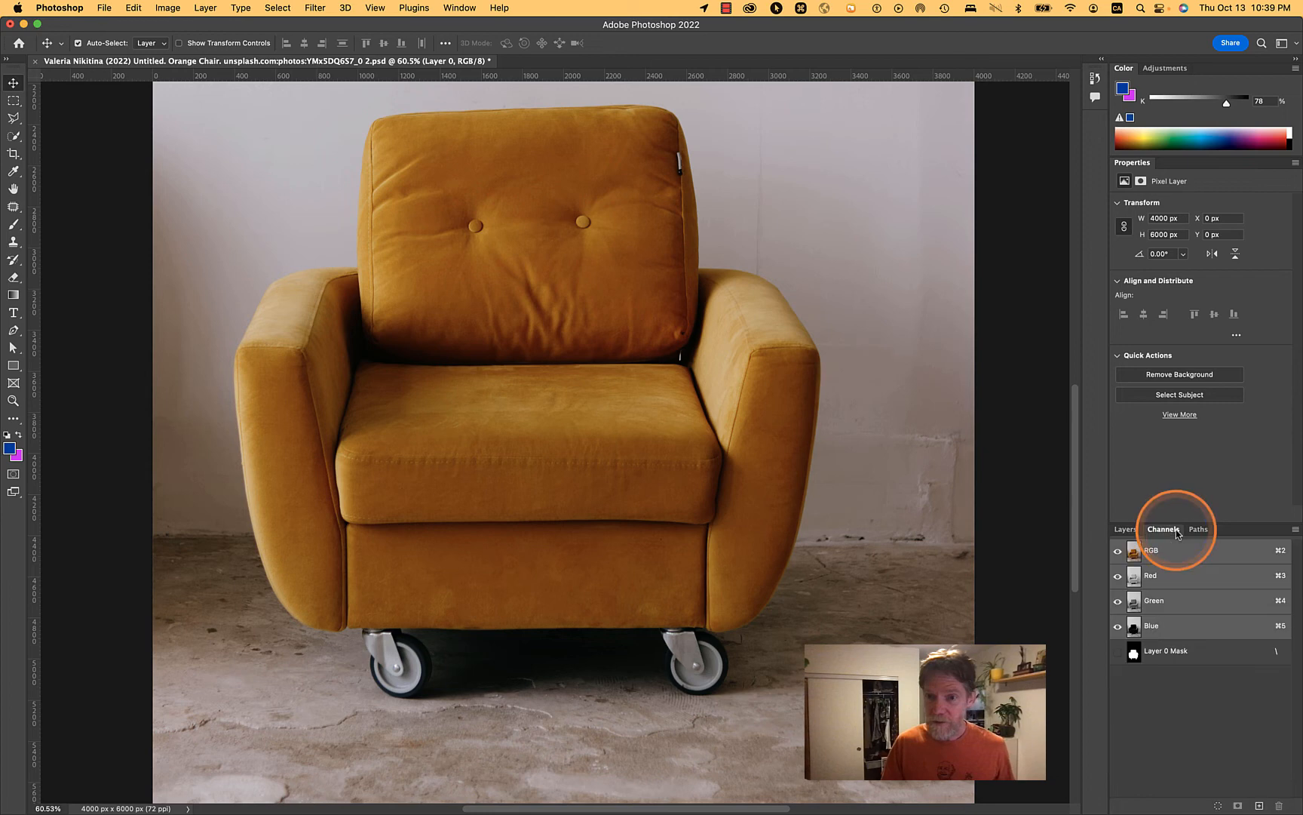
{"action": "left_click", "coordinate": [1260, 806]}
{"action": "left_click", "coordinate": [1125, 530]}
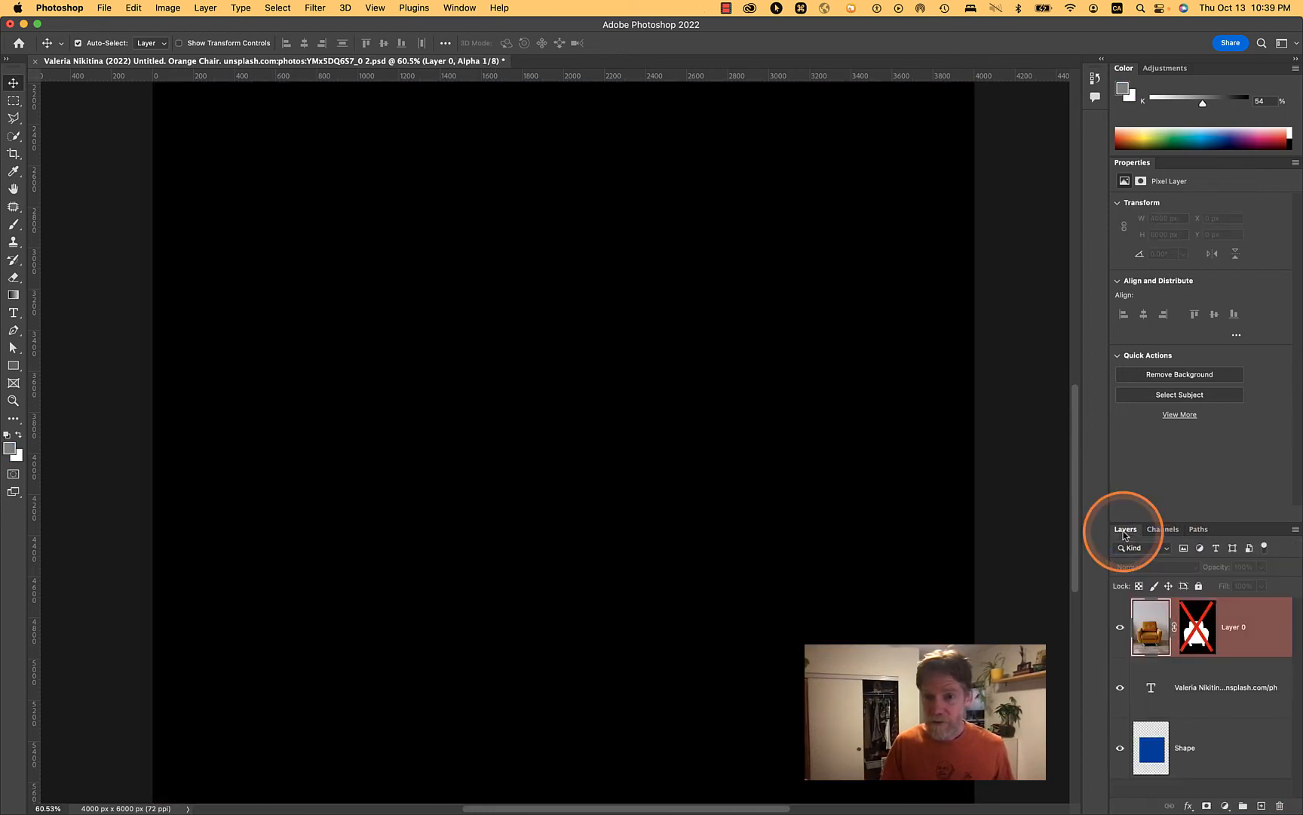
{"action": "left_click", "coordinate": [1151, 626]}
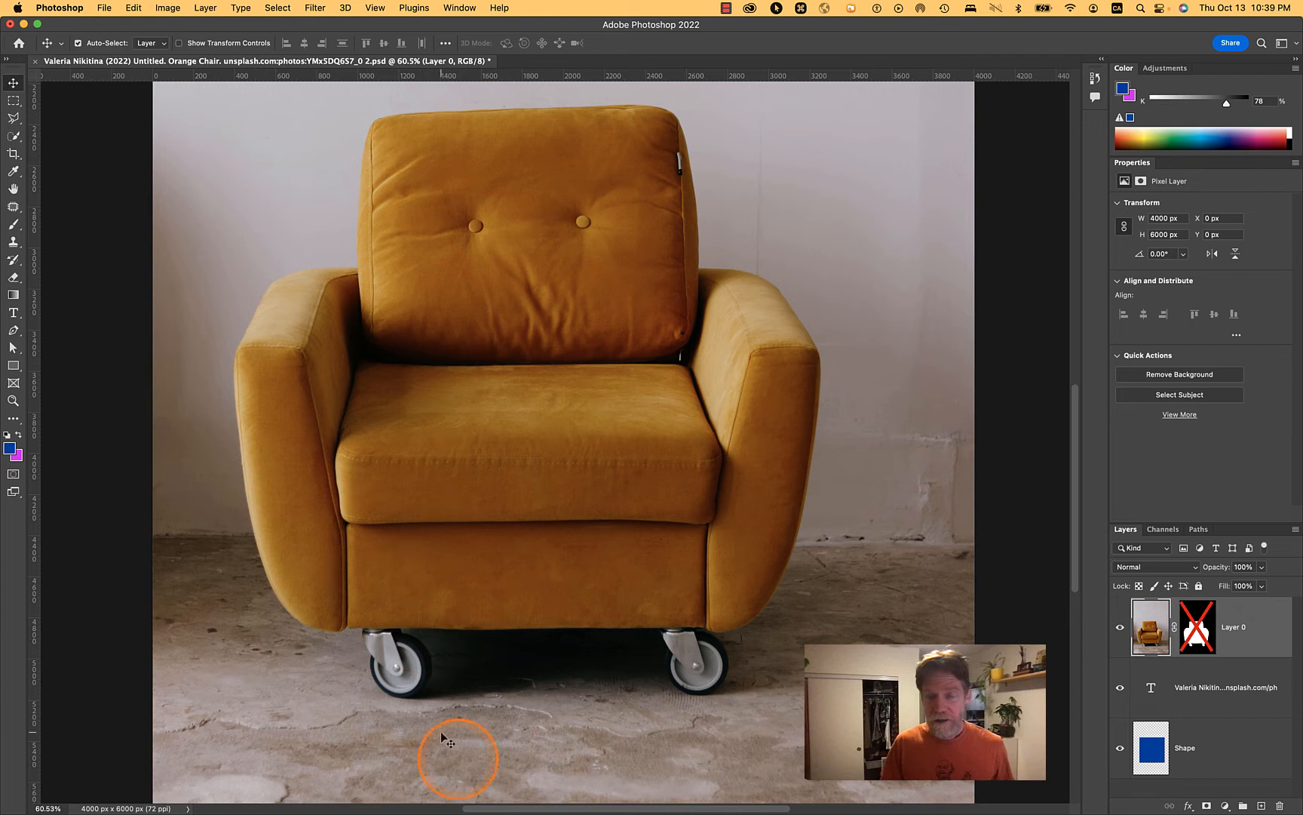
Invert the Alpha 1 channel from black to white.
{"action": "left_click", "coordinate": [1164, 530]}
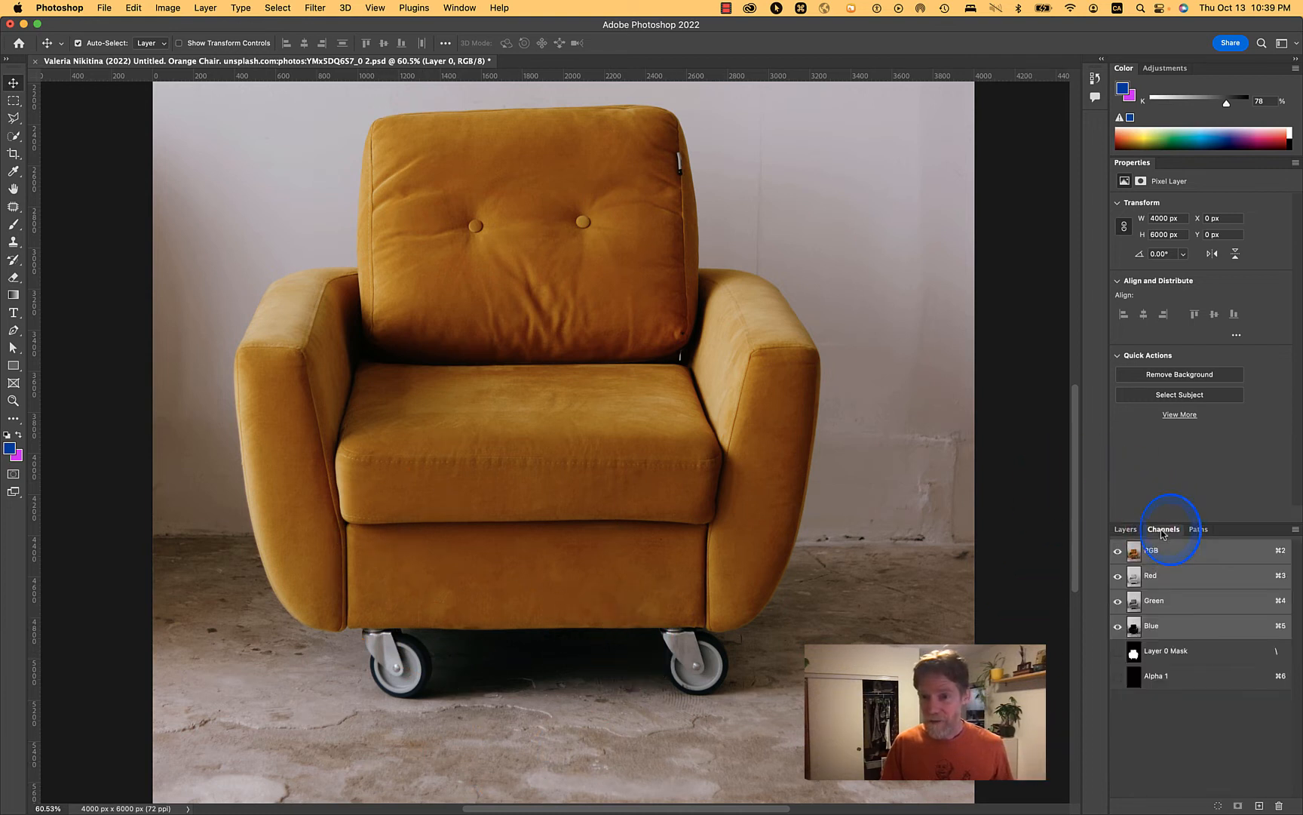
{"action": "left_click", "coordinate": [1155, 686]}
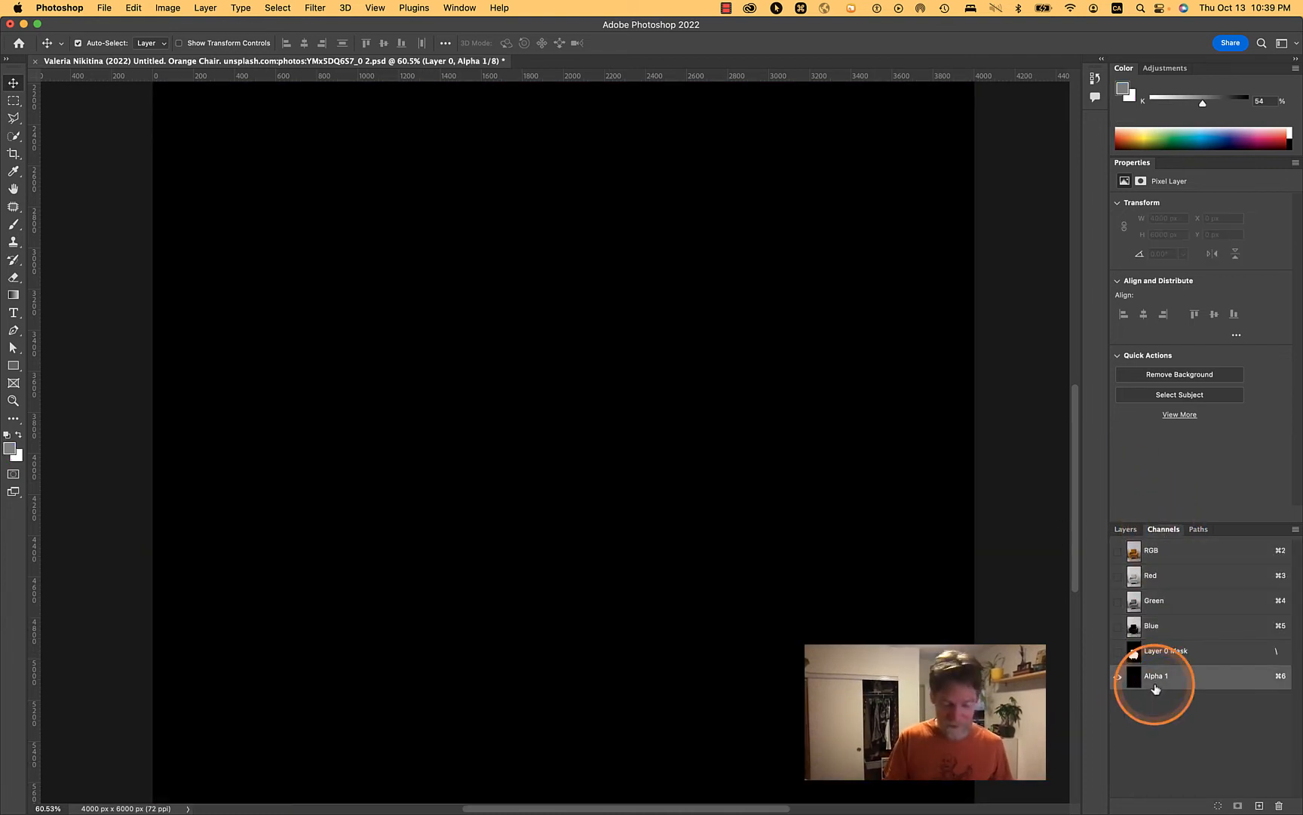
{"action": "left_click", "coordinate": [167, 8]}
{"action": "mouse_move", "coordinate": [189, 46]}
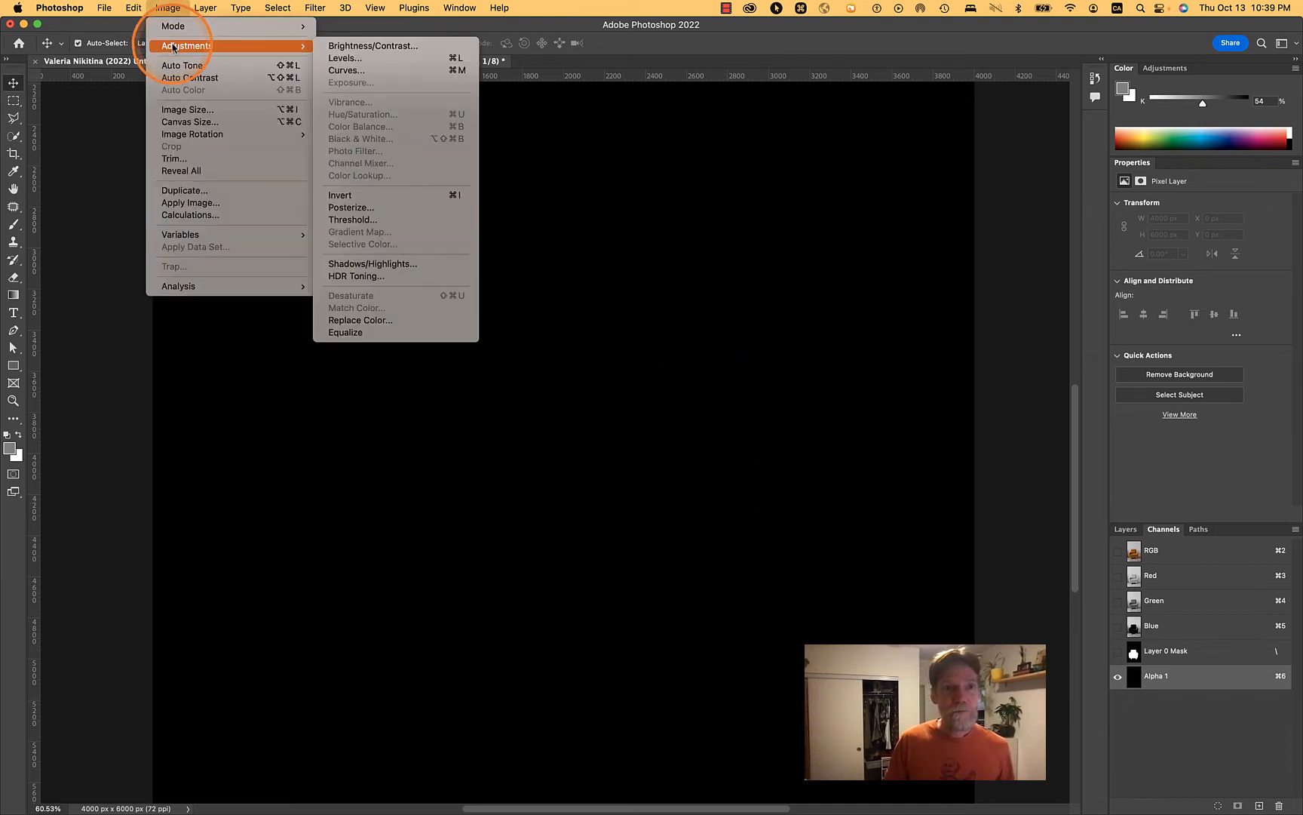
{"action": "left_click", "coordinate": [361, 197]}
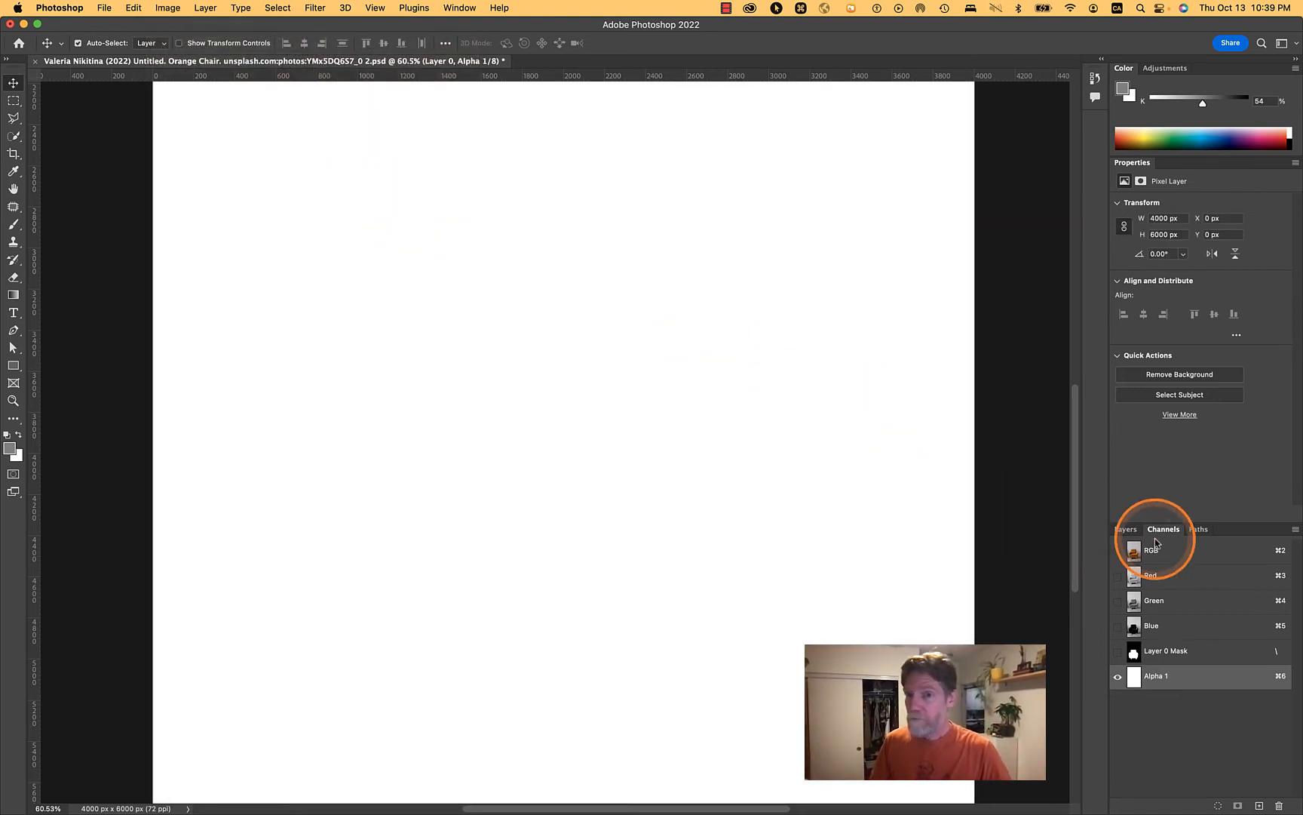
{"action": "left_click", "coordinate": [1126, 530]}
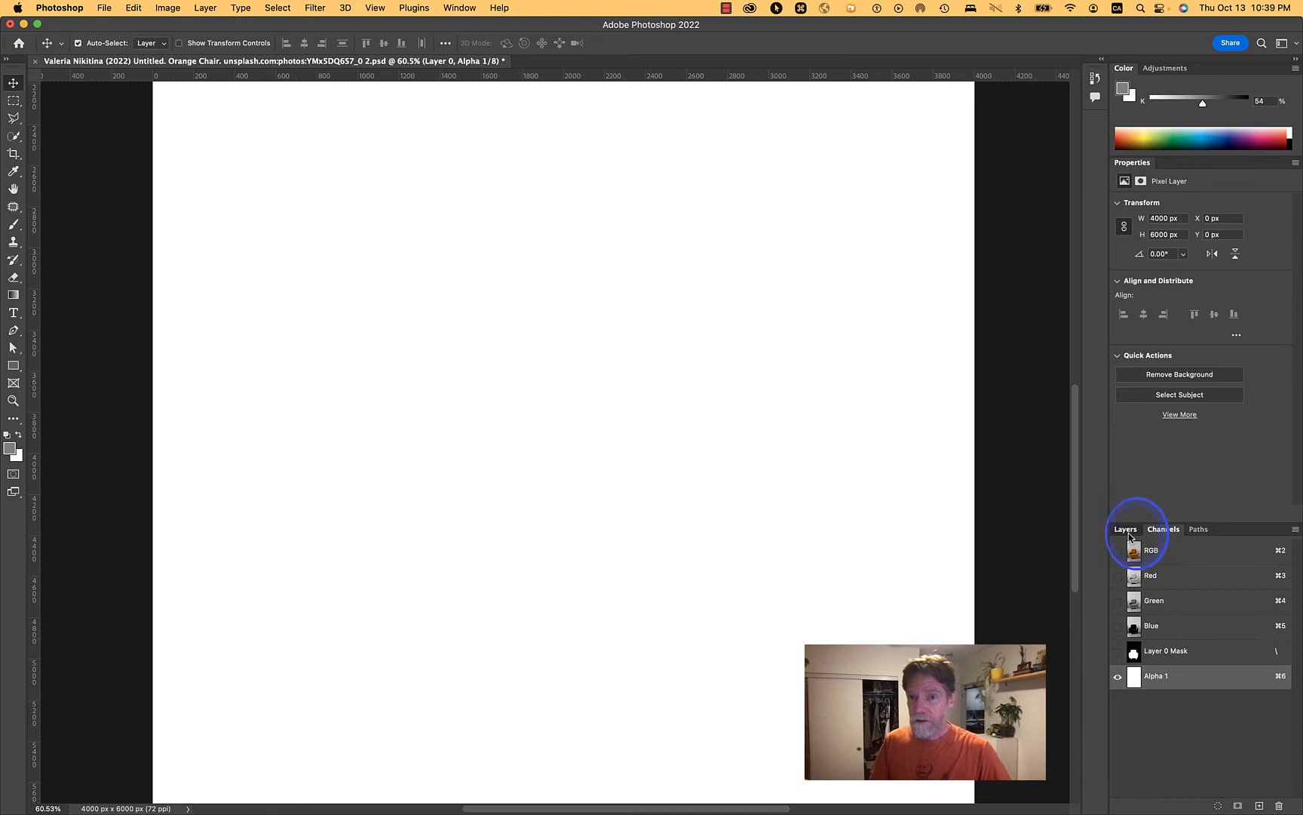
Make the Layer 0 image active and draw an elliptical selection about 3786 by 1649 px around the chair's base and the surrounding floor.
{"action": "left_click", "coordinate": [1152, 639]}
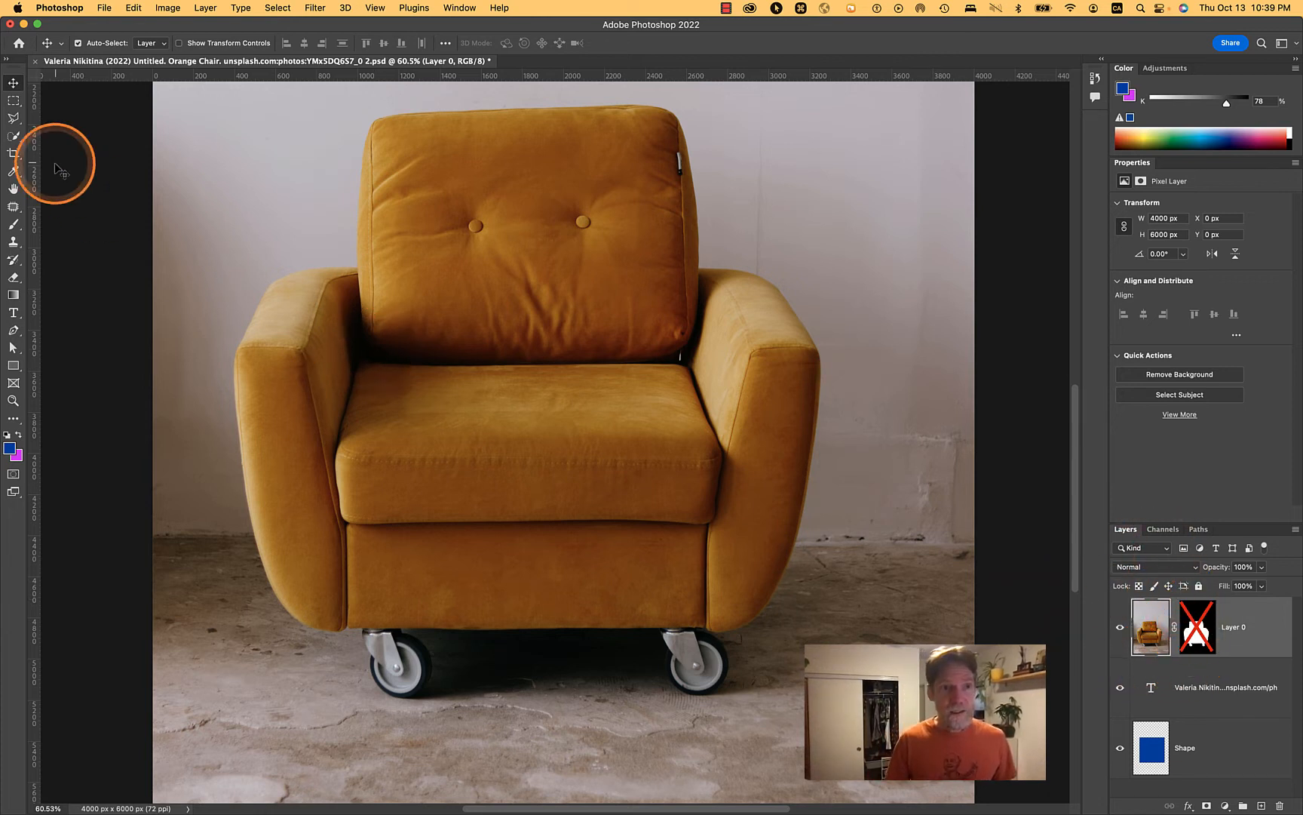
{"action": "left_click", "coordinate": [17, 105]}
{"action": "left_click_drag", "start_coordinate": [17, 108], "coordinate": [61, 113]}
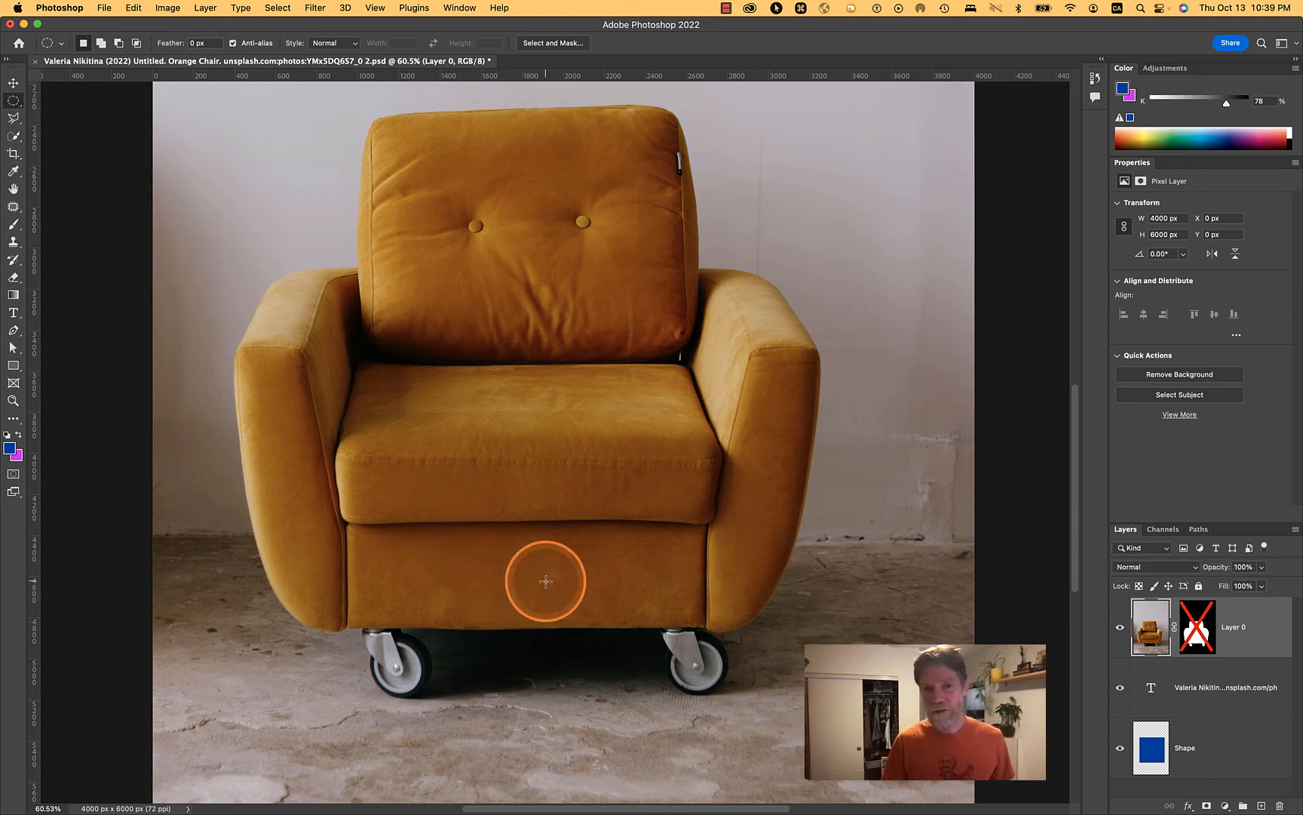
{"action": "left_click_drag", "start_coordinate": [546, 581], "coordinate": [608, 603]}
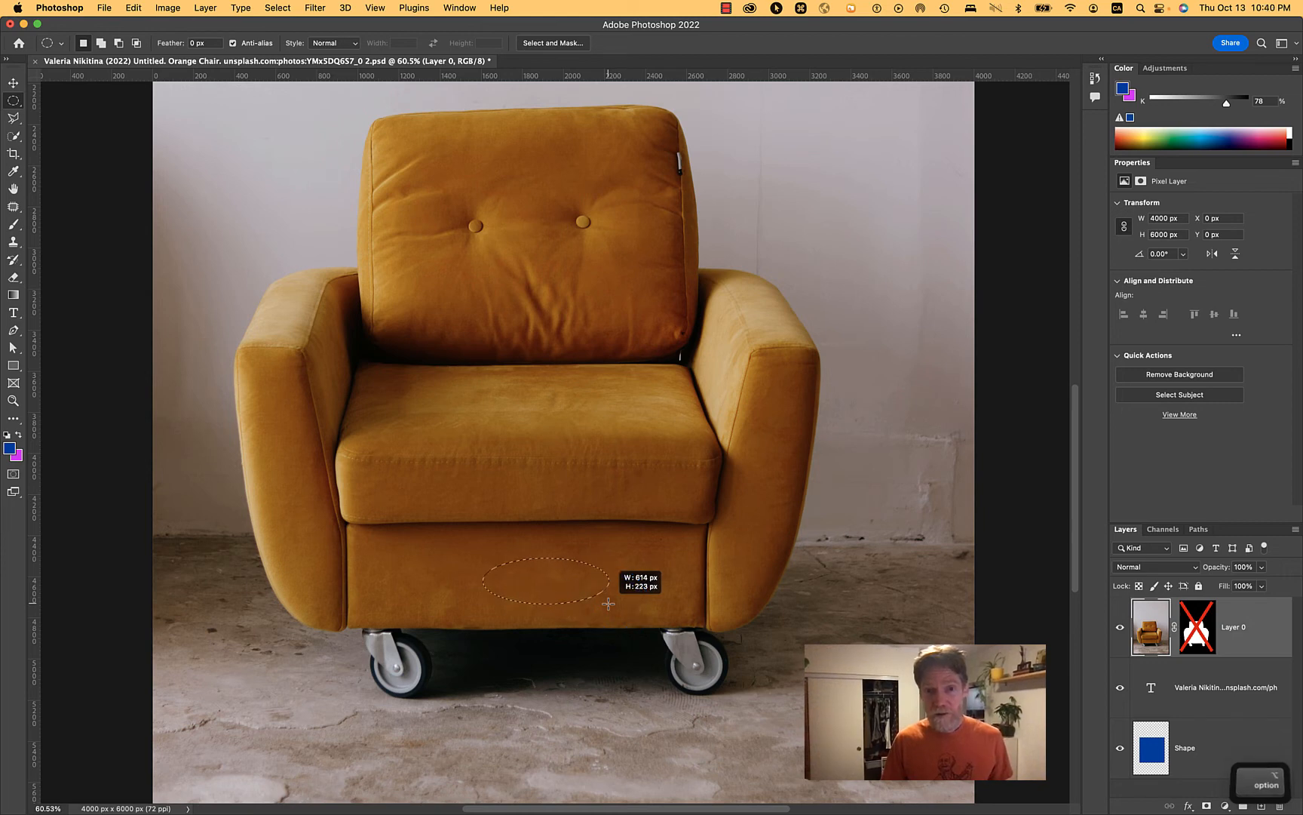
{"action": "mouse_move", "coordinate": [608, 604]}
{"action": "left_mouse_down"}
{"action": "mouse_move", "coordinate": [712, 646]}
{"action": "mouse_move", "coordinate": [757, 712]}
{"action": "mouse_move", "coordinate": [808, 689]}
{"action": "mouse_move", "coordinate": [815, 715]}
{"action": "mouse_move", "coordinate": [877, 745]}
{"action": "left_mouse_up"}
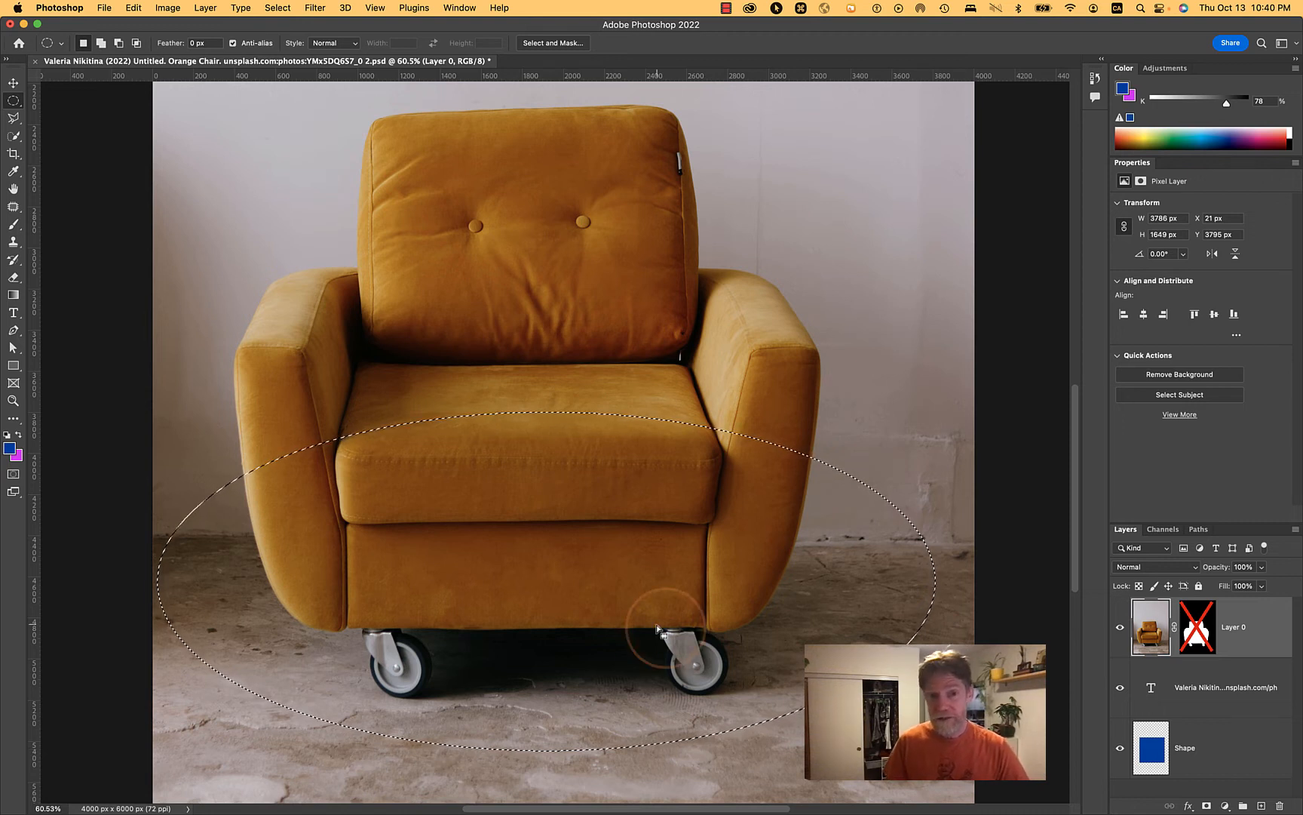
{"action": "mouse_move", "coordinate": [532, 600]}
{"action": "left_mouse_down"}
{"action": "mouse_move", "coordinate": [568, 601]}
{"action": "mouse_move", "coordinate": [550, 604]}
{"action": "left_mouse_up"}
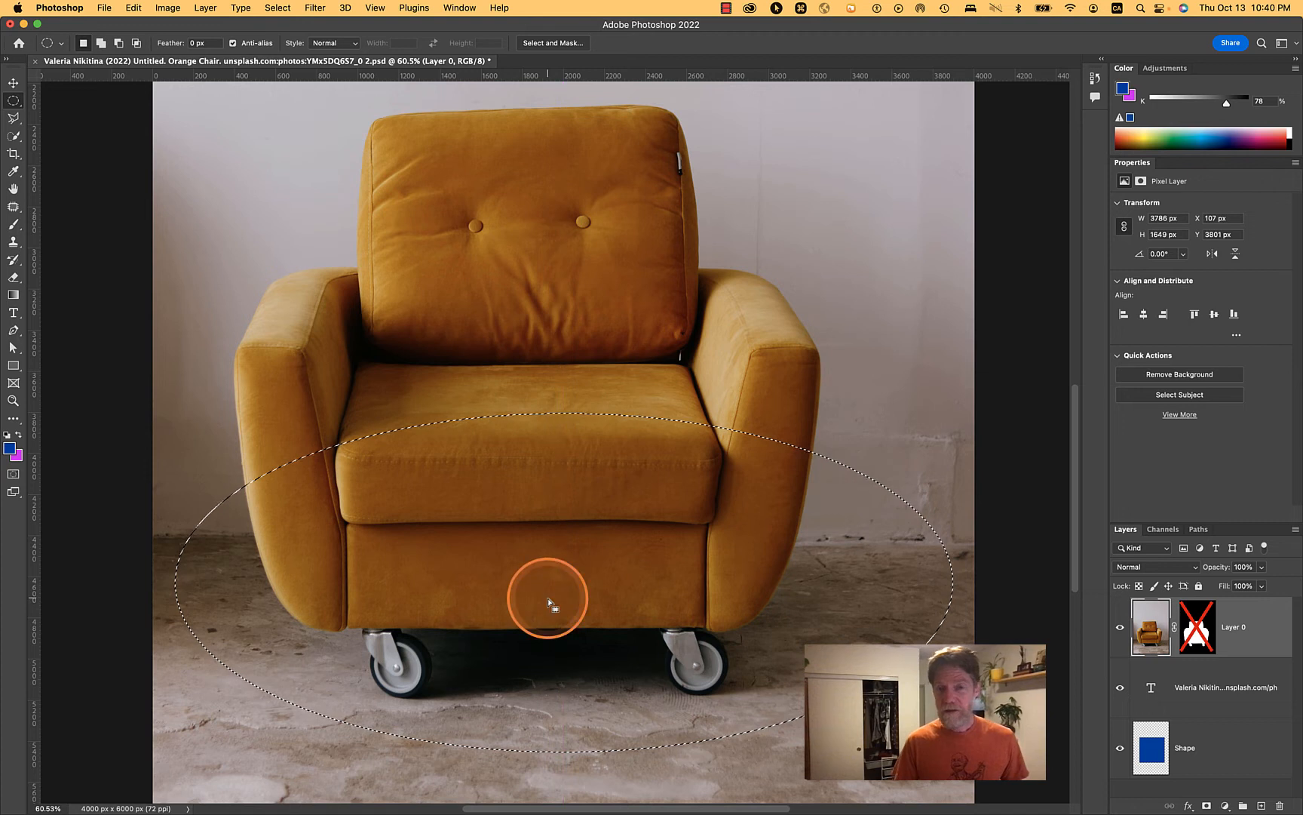
Copy the elliptical area of the photo, paste it into the Alpha 1 channel, and deselect it.
{"action": "key", "text": "super"}
{"action": "key", "text": "super+c"}
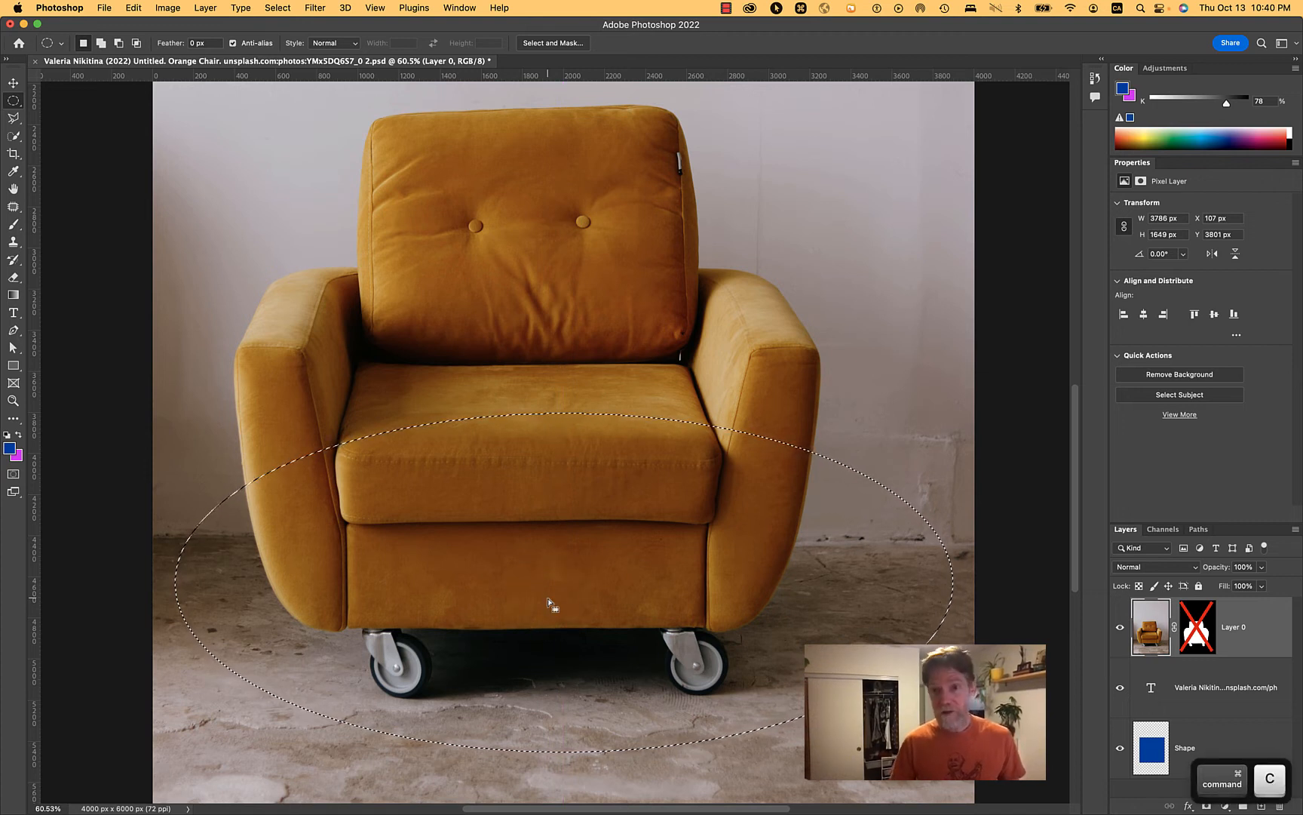
{"action": "left_click", "coordinate": [1172, 529]}
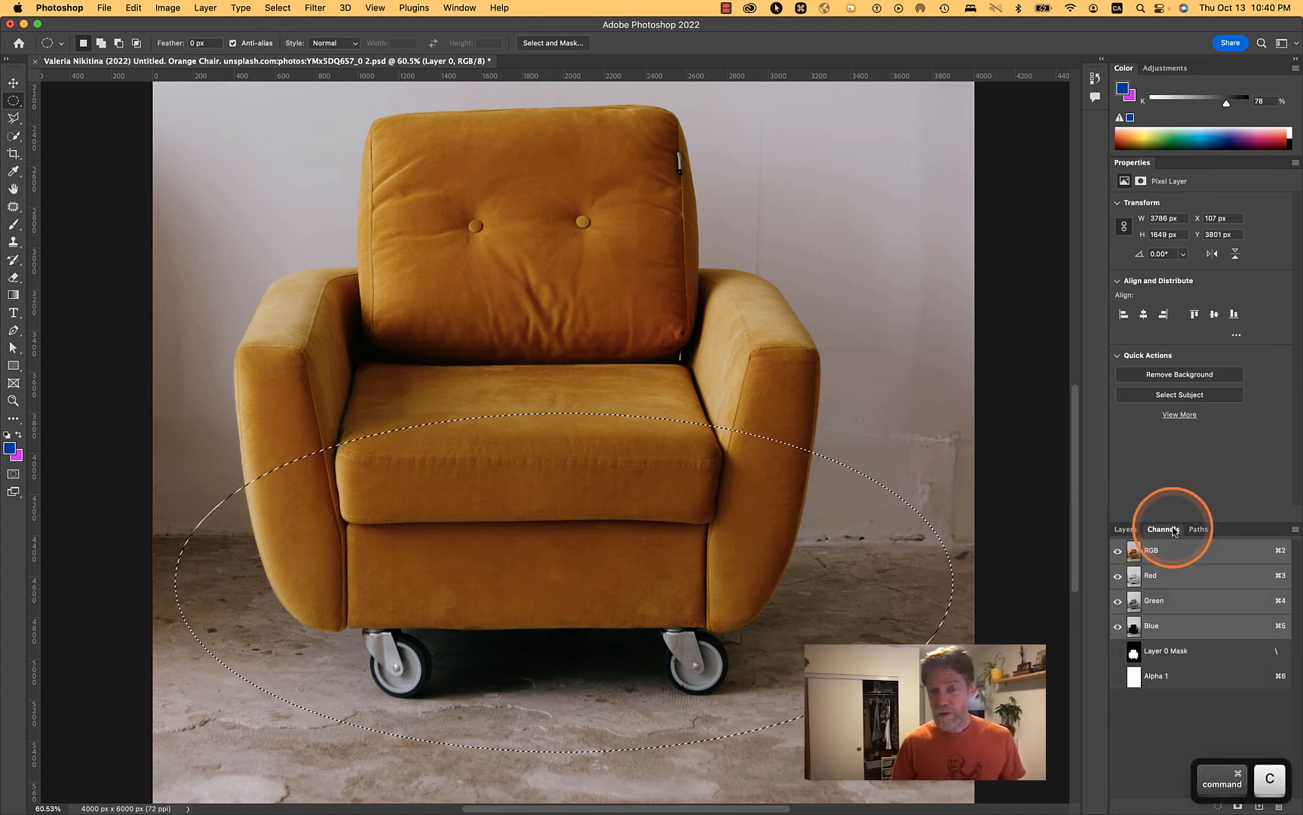
{"action": "left_click", "coordinate": [1165, 682]}
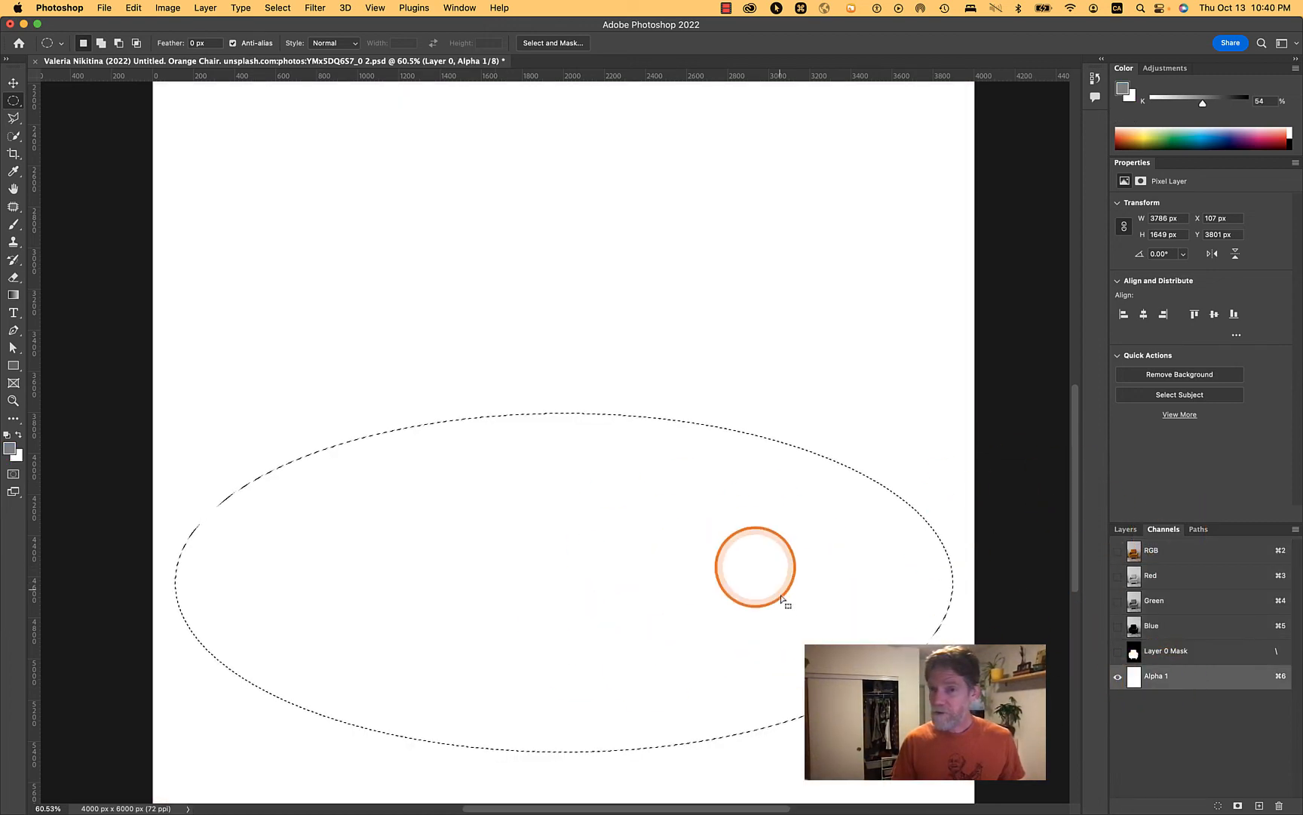
{"action": "key", "text": "super+v"}
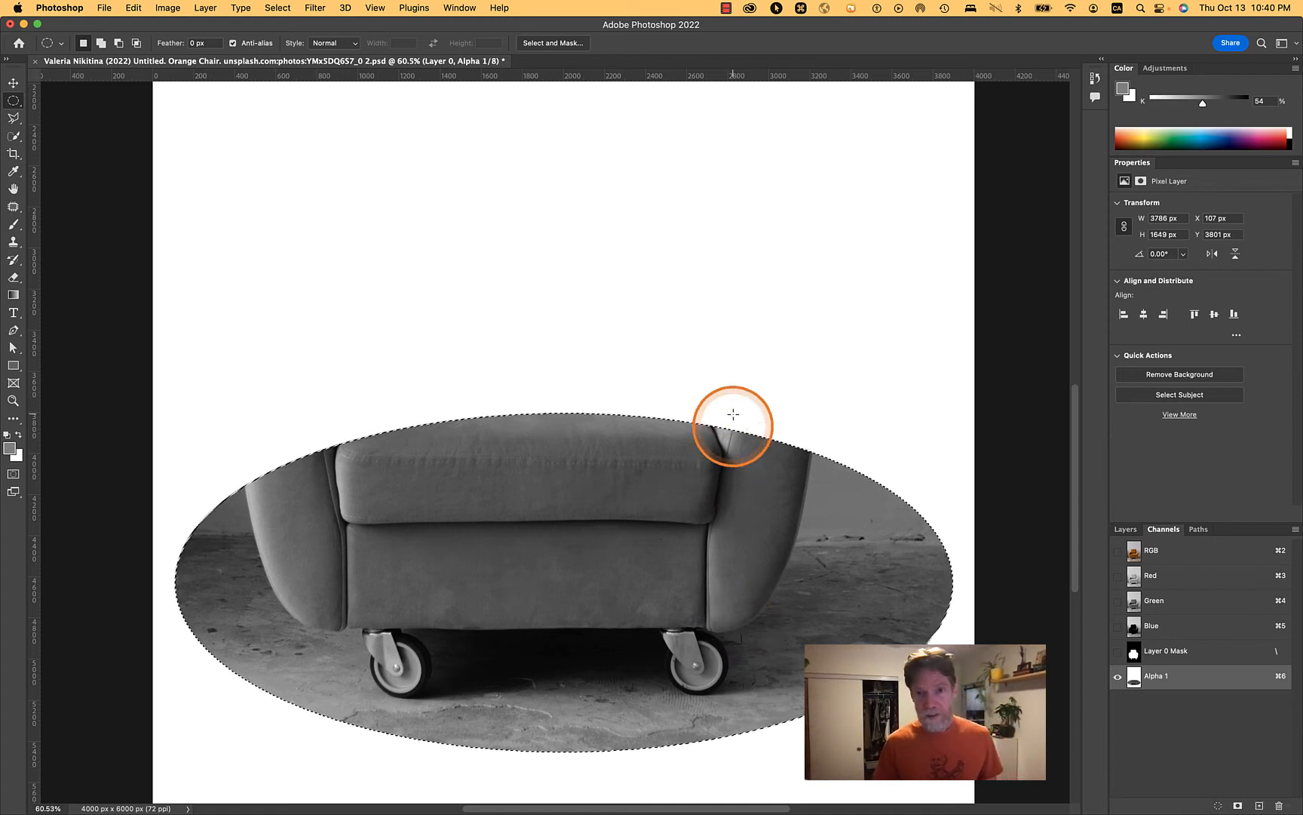
{"action": "left_click", "coordinate": [746, 373]}
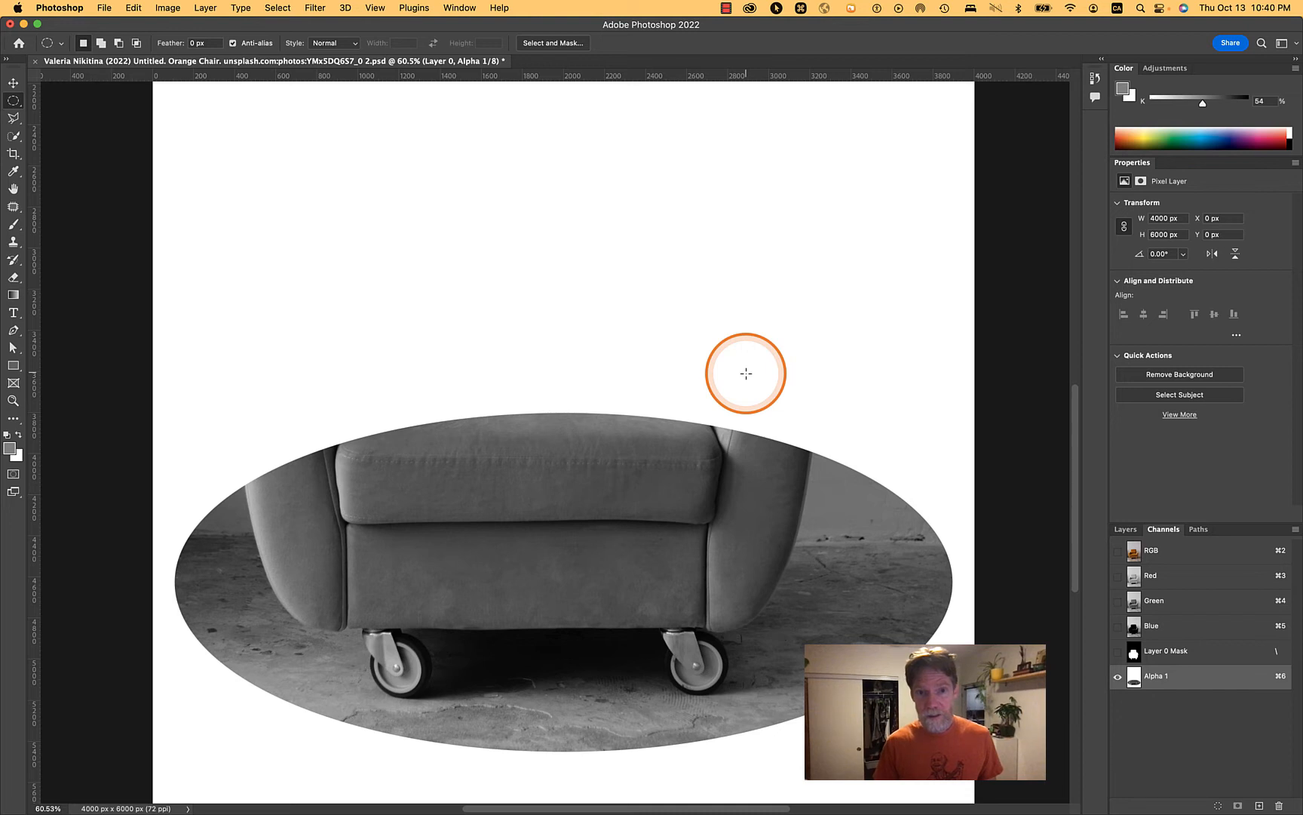
Start a Curves adjustment on Alpha 1 and sample the floor below the chair as the white point.
{"action": "left_click", "coordinate": [168, 8]}
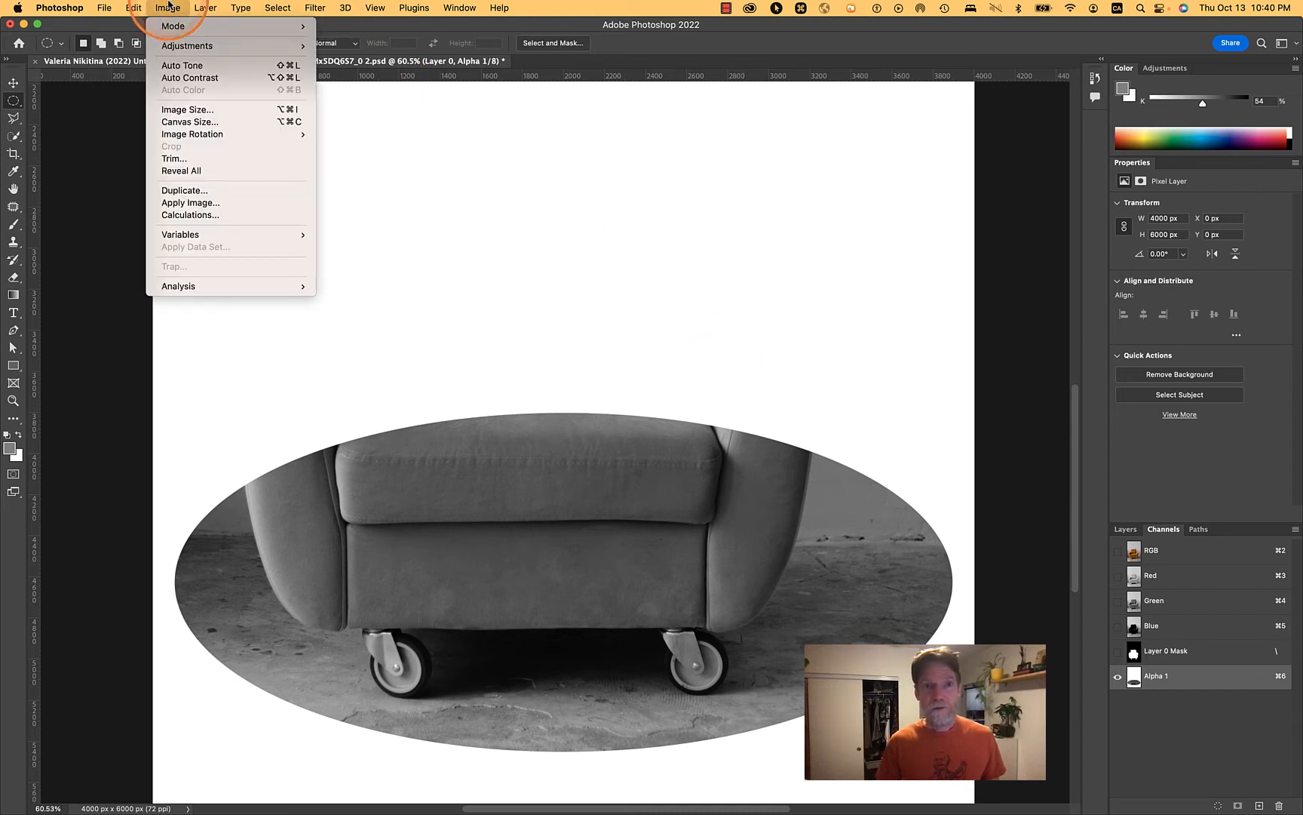
{"action": "mouse_move", "coordinate": [170, 50]}
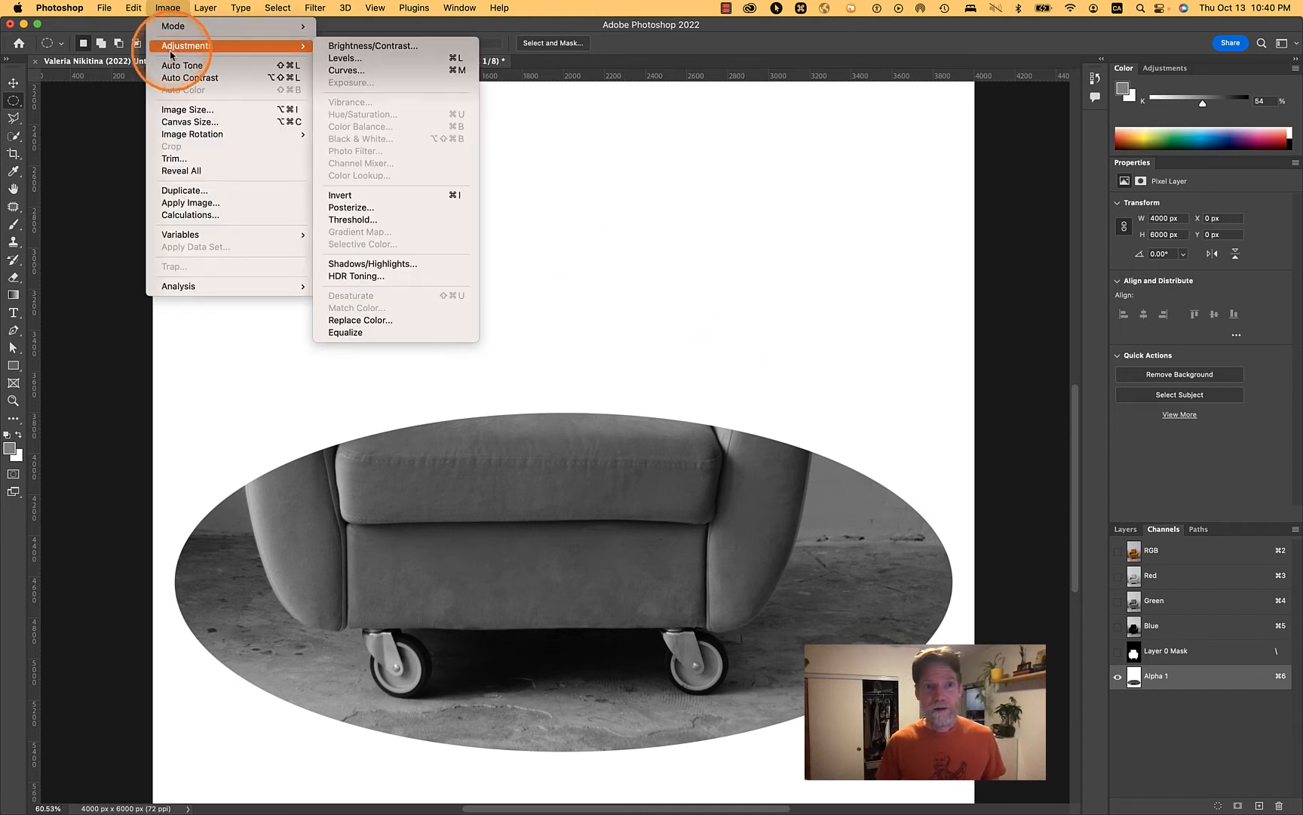
{"action": "left_click", "coordinate": [390, 72]}
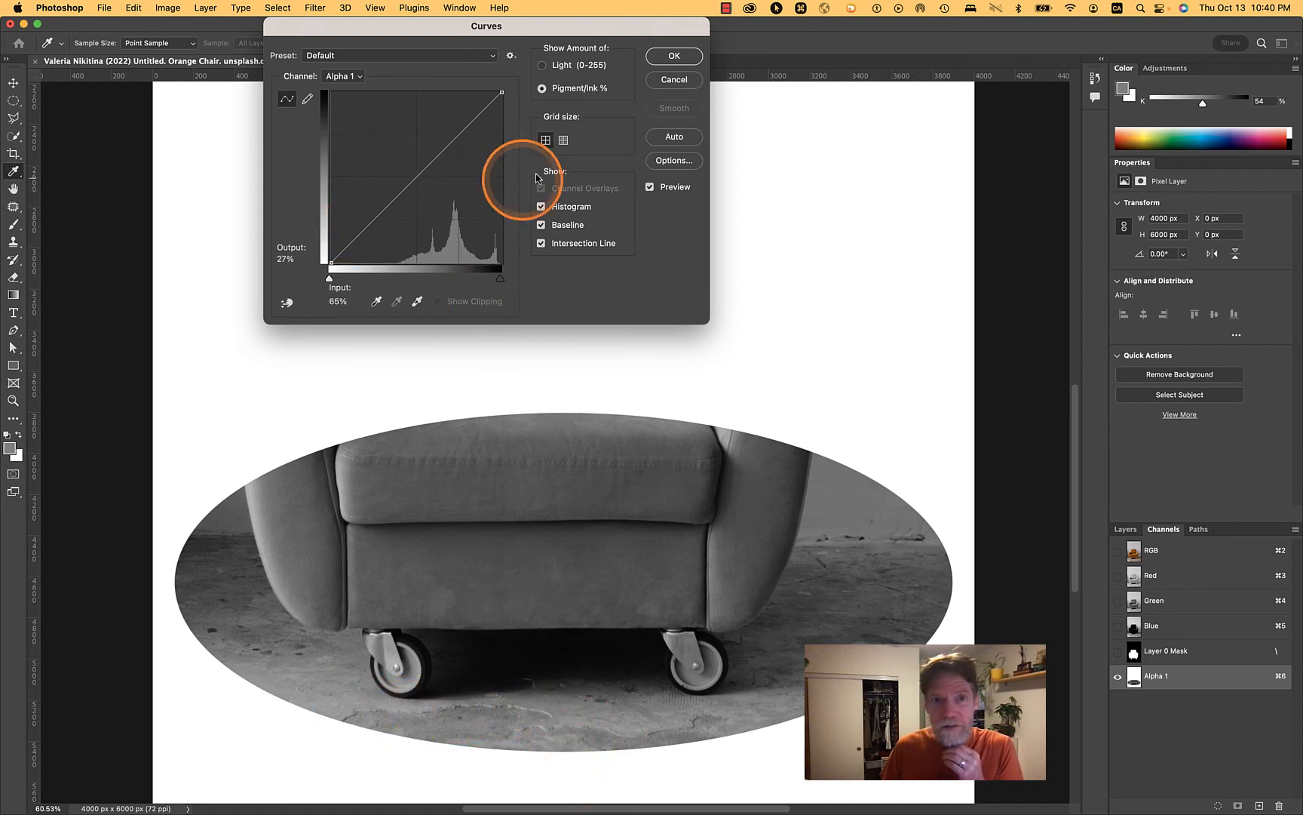
{"action": "left_click", "coordinate": [378, 301]}
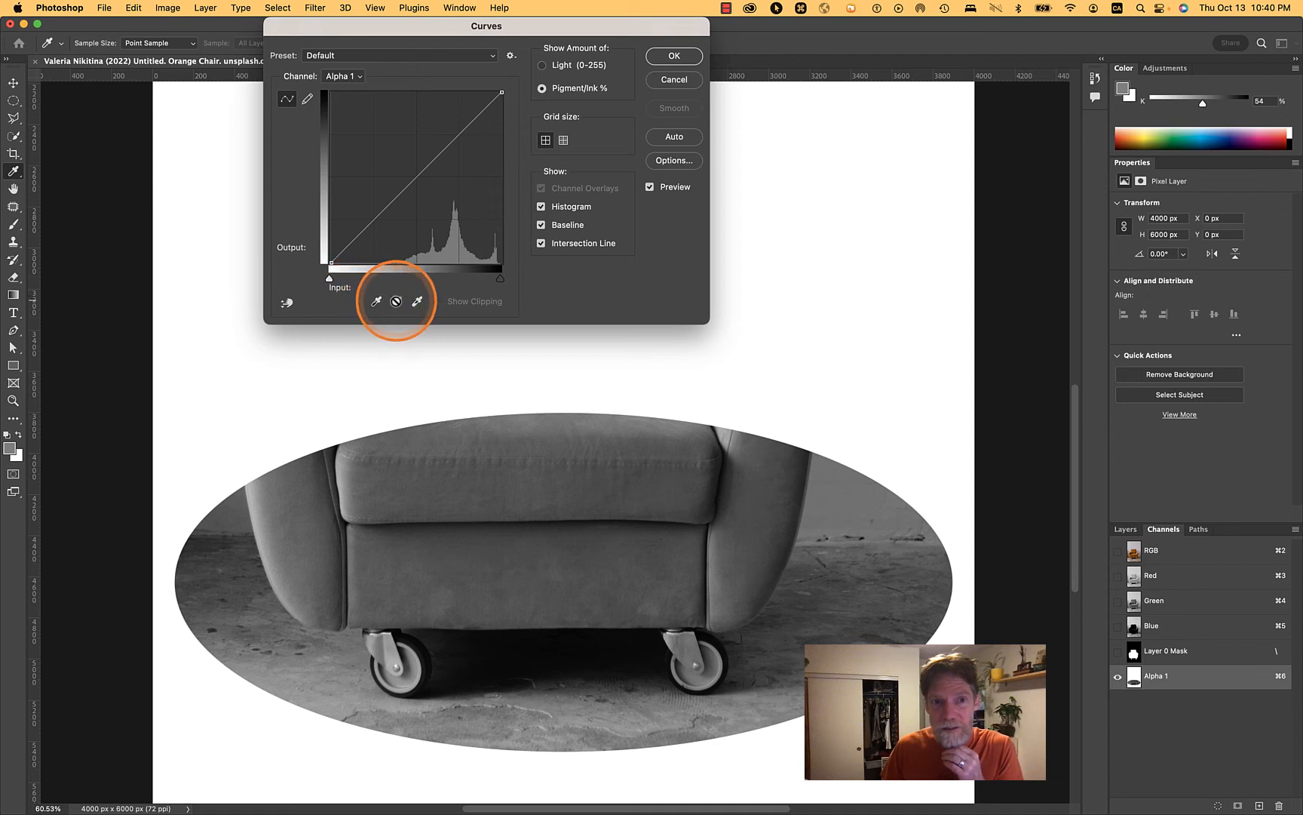
{"action": "left_click", "coordinate": [416, 301]}
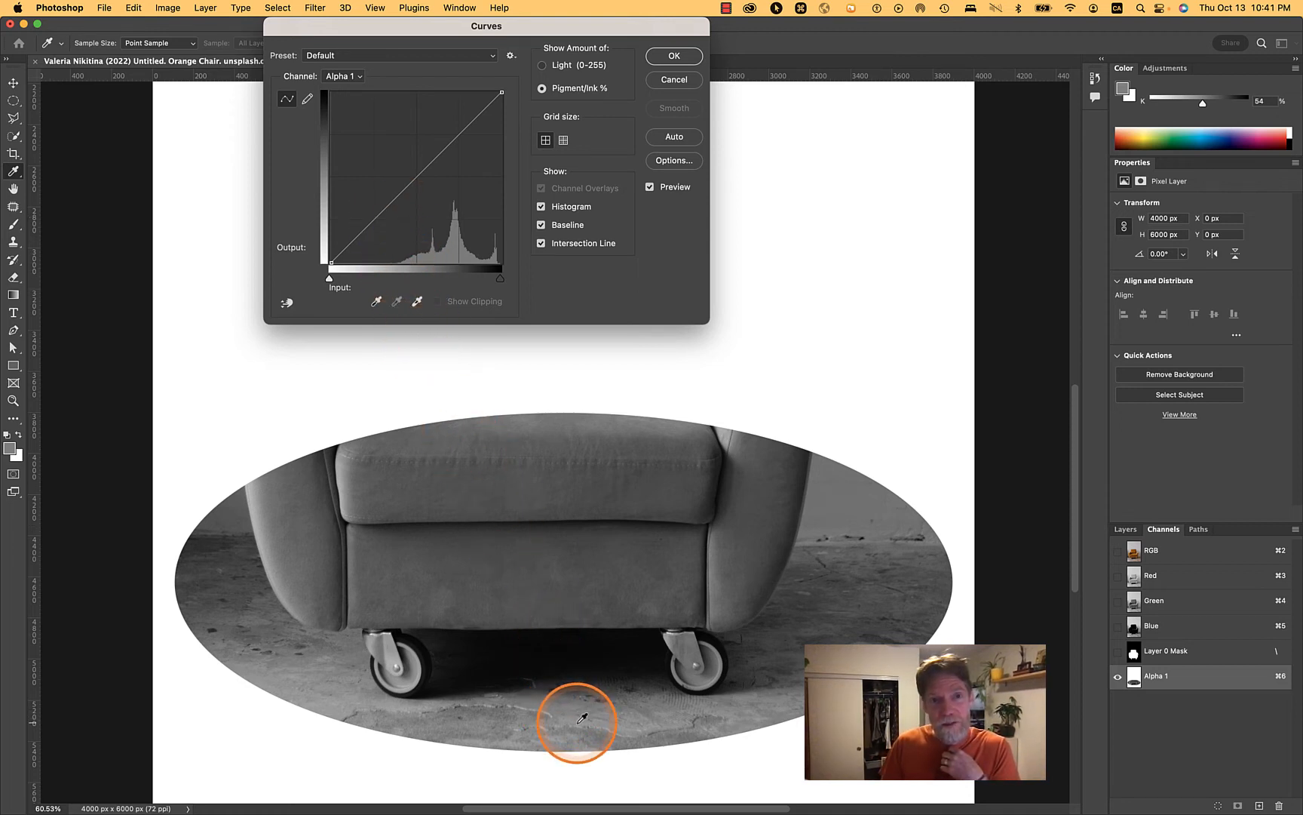
{"action": "left_click", "coordinate": [417, 301]}
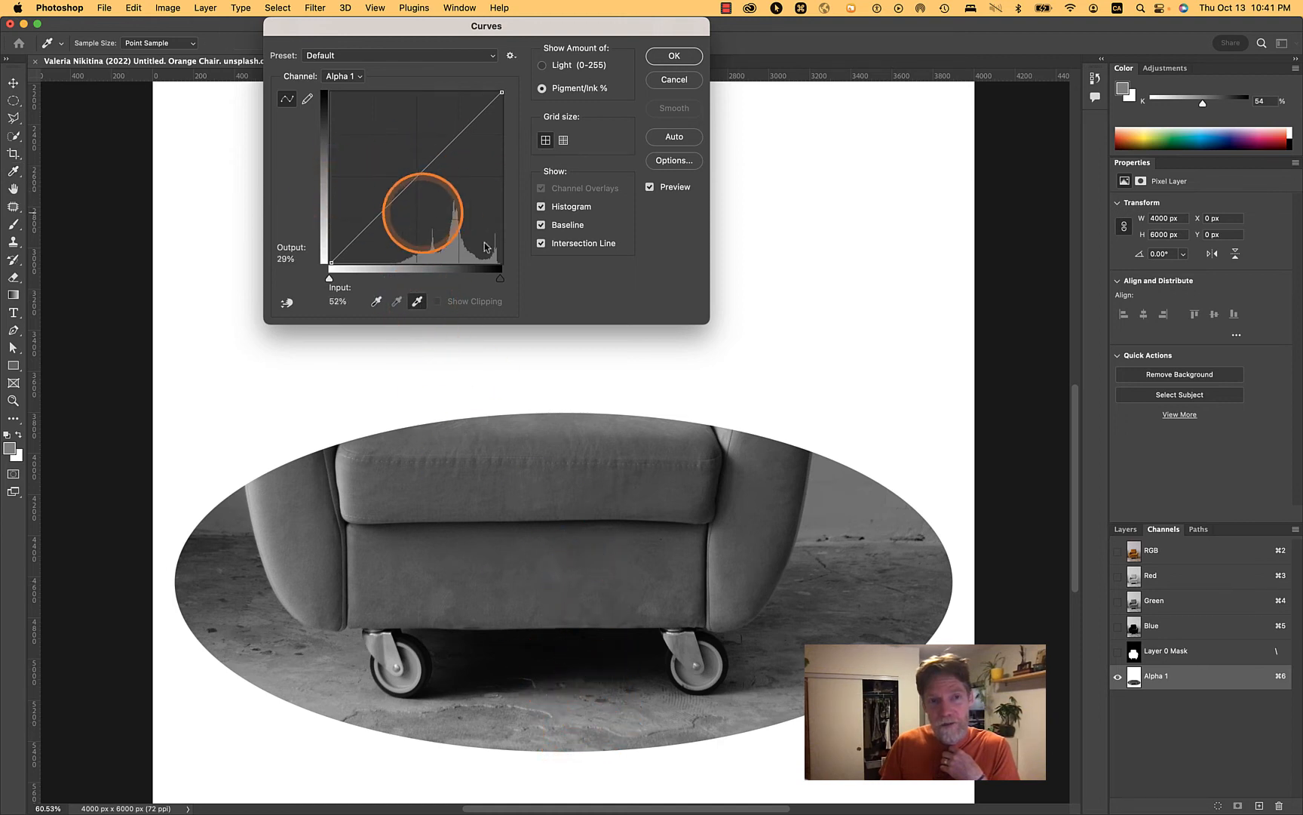
{"action": "left_click", "coordinate": [625, 723]}
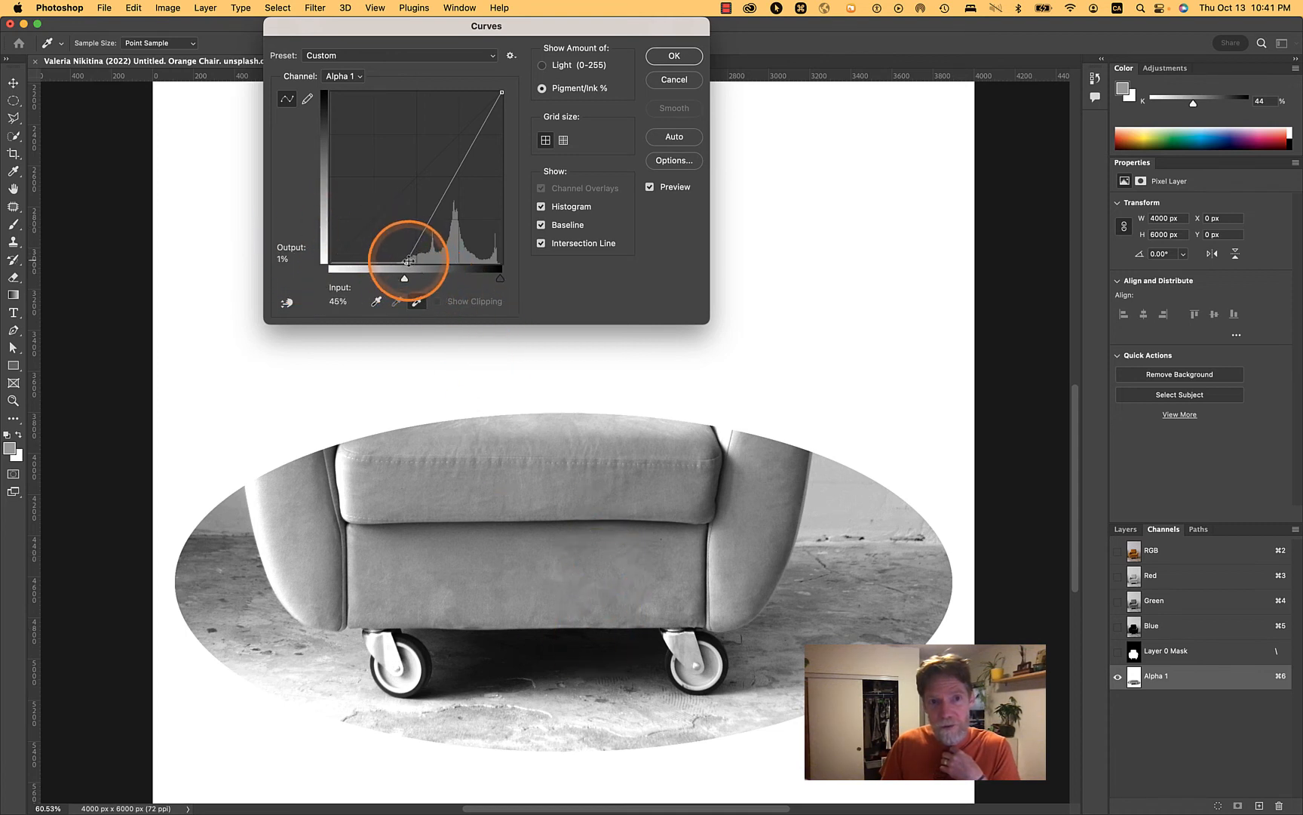
Set the curve's white endpoint to input 46, output 0, add a midtone point at input 64, output 14, and apply the adjustment.
{"action": "left_click_drag", "start_coordinate": [408, 261], "coordinate": [409, 262]}
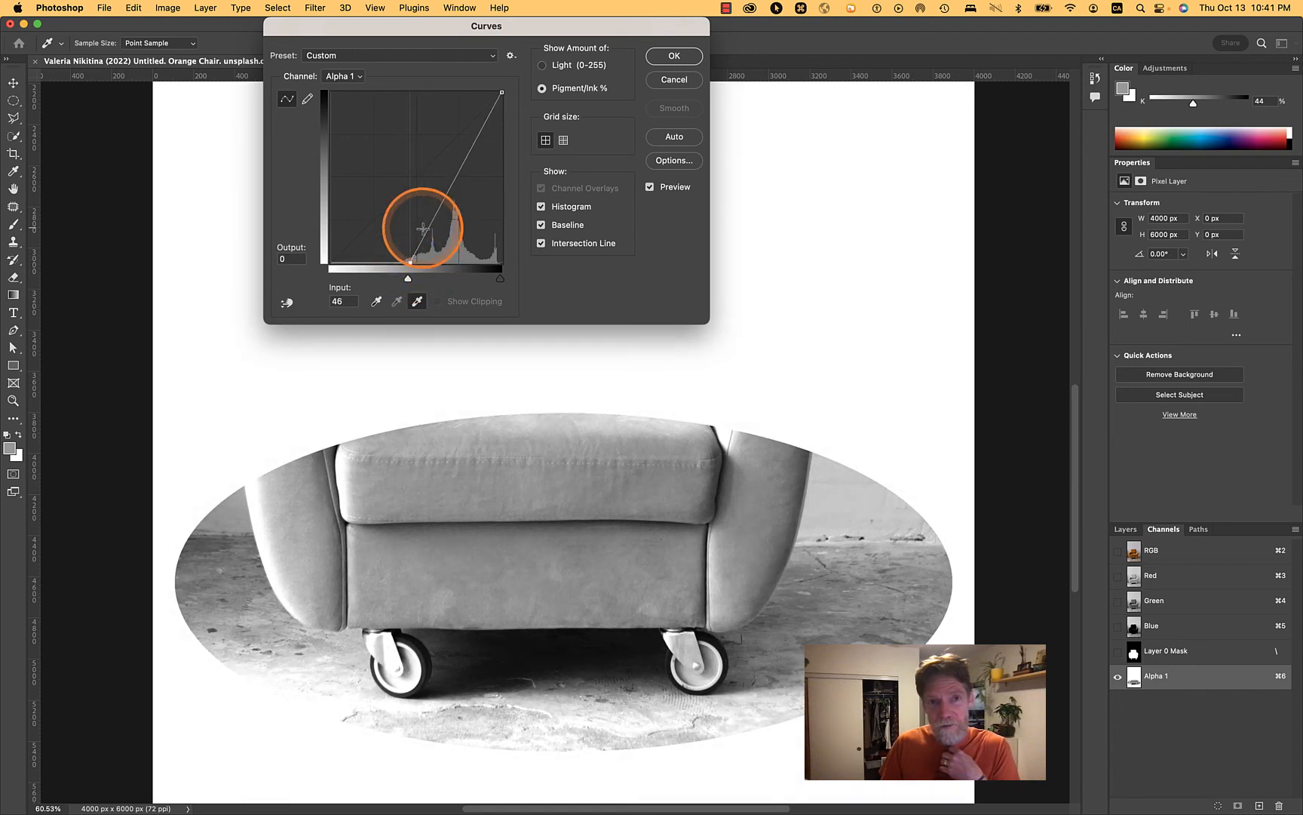
{"action": "left_click_drag", "start_coordinate": [427, 228], "coordinate": [433, 234]}
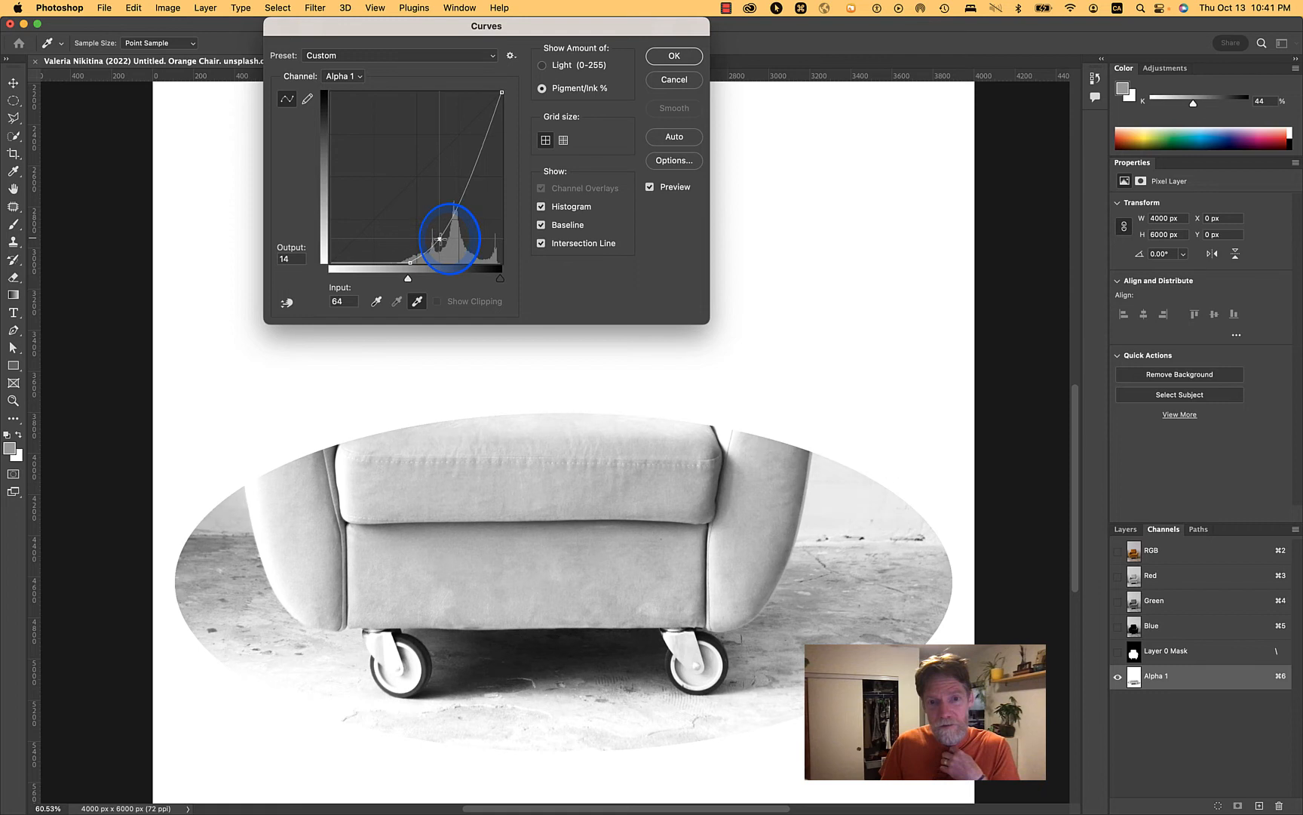
{"action": "left_click", "coordinate": [673, 56]}
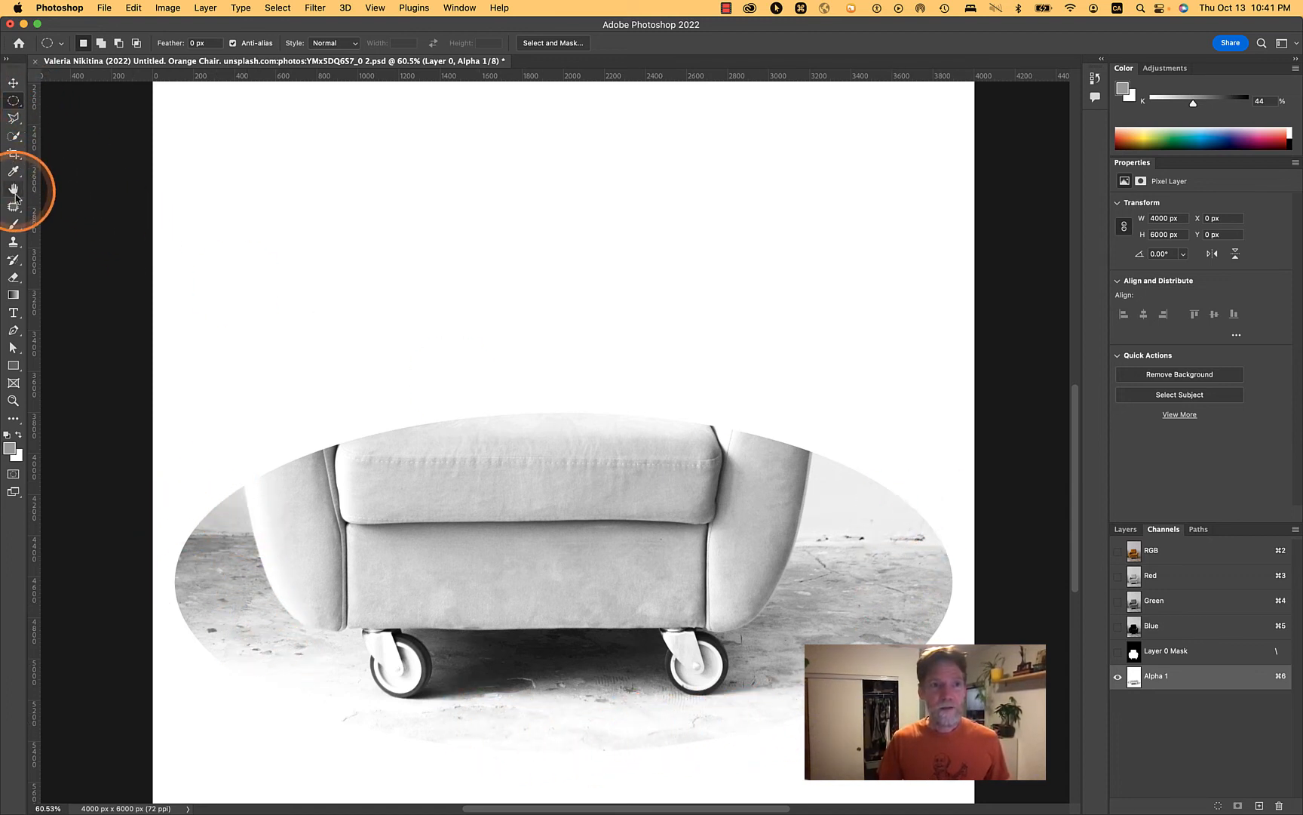
Choose the Brush tool with the round 84% hardness tip, undoing any stray dab on the channel.
{"action": "left_click", "coordinate": [15, 225]}
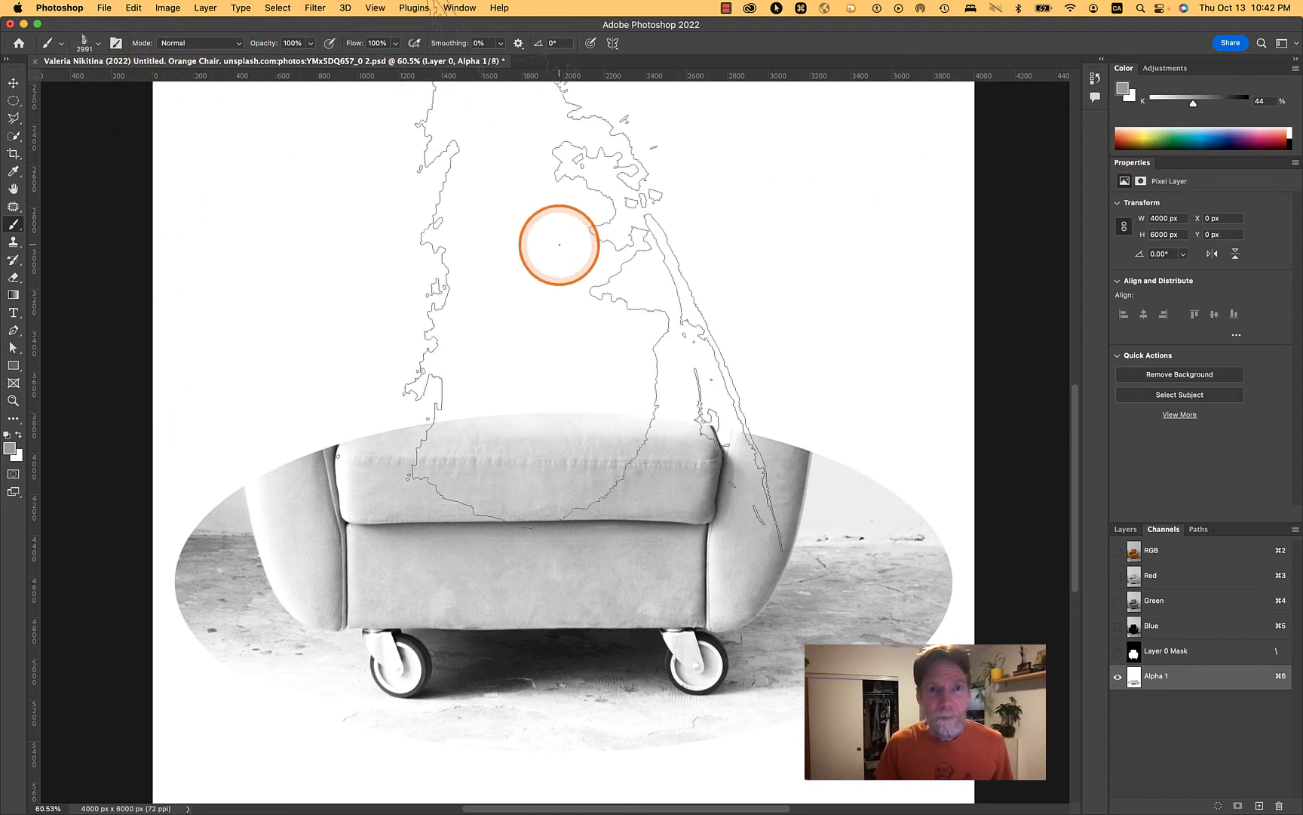
{"action": "right_click", "coordinate": [559, 244]}
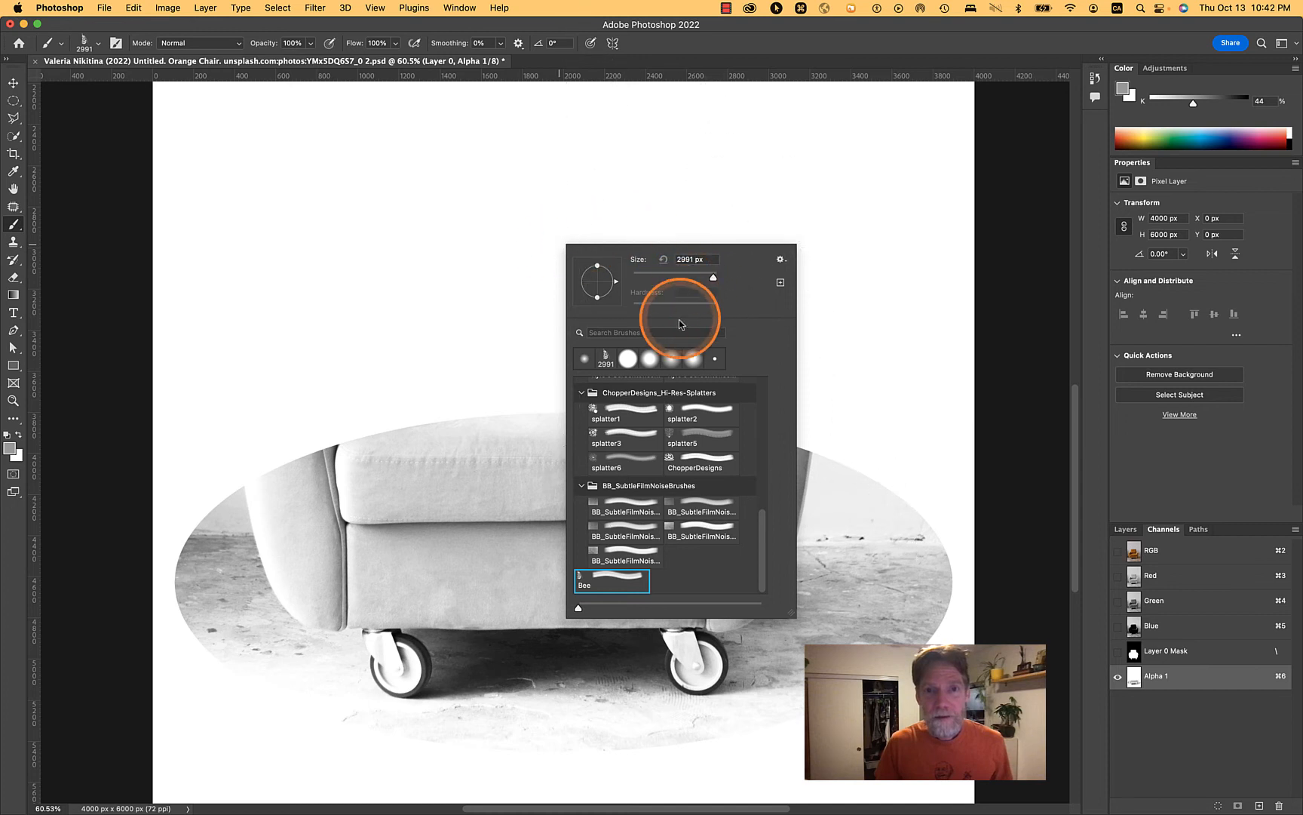
{"action": "left_click", "coordinate": [628, 359]}
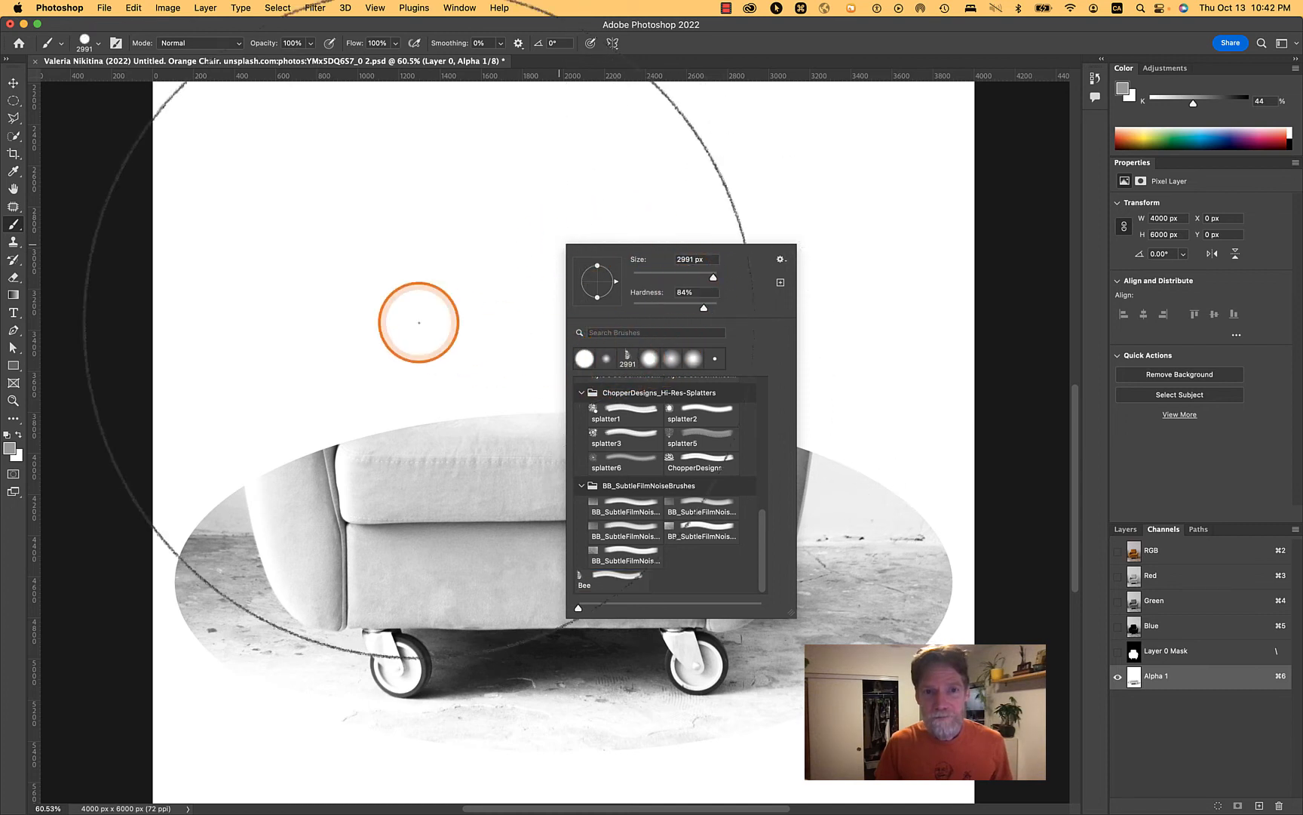
{"action": "left_click", "coordinate": [420, 318]}
{"action": "key", "text": "super+z"}
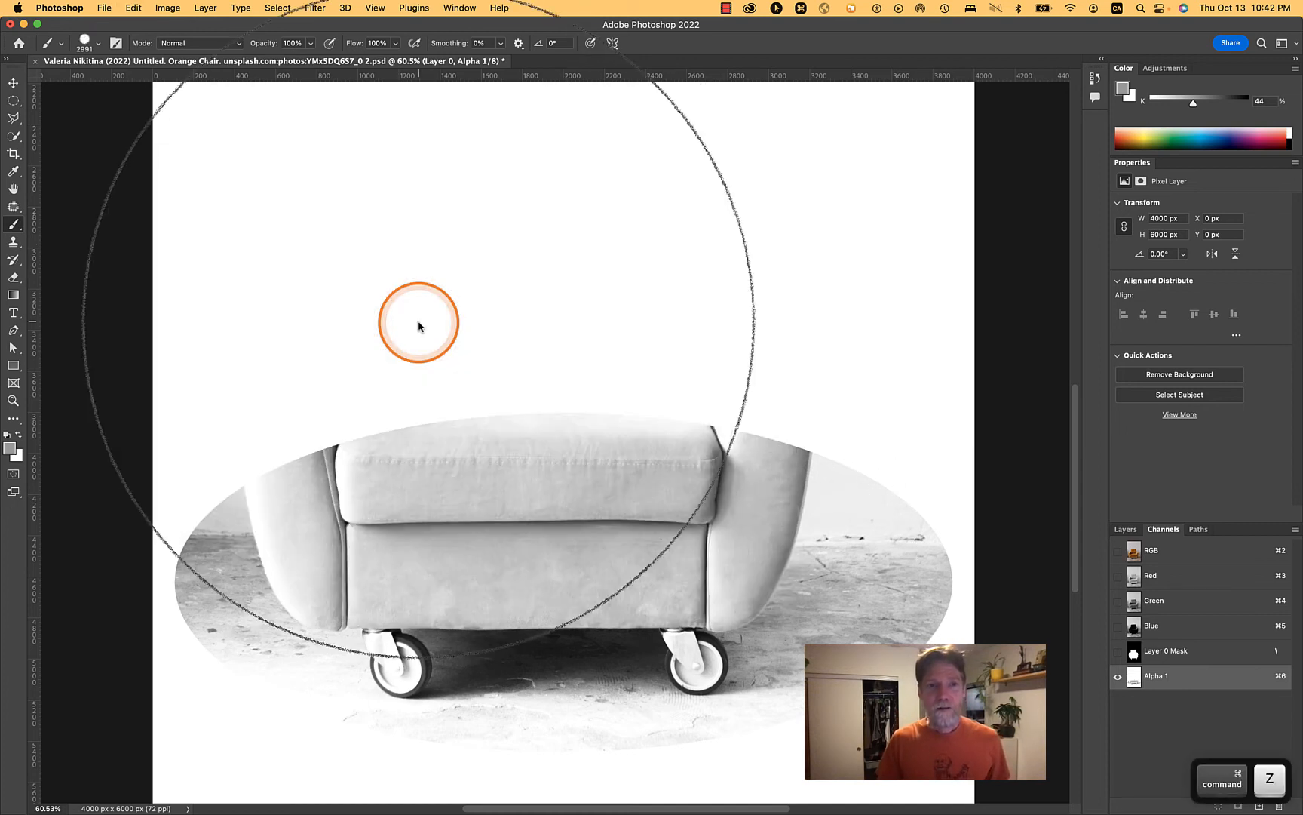
Set the brush size to 492 px and reset the colours to a white foreground and black background.
{"action": "right_click", "coordinate": [419, 326]}
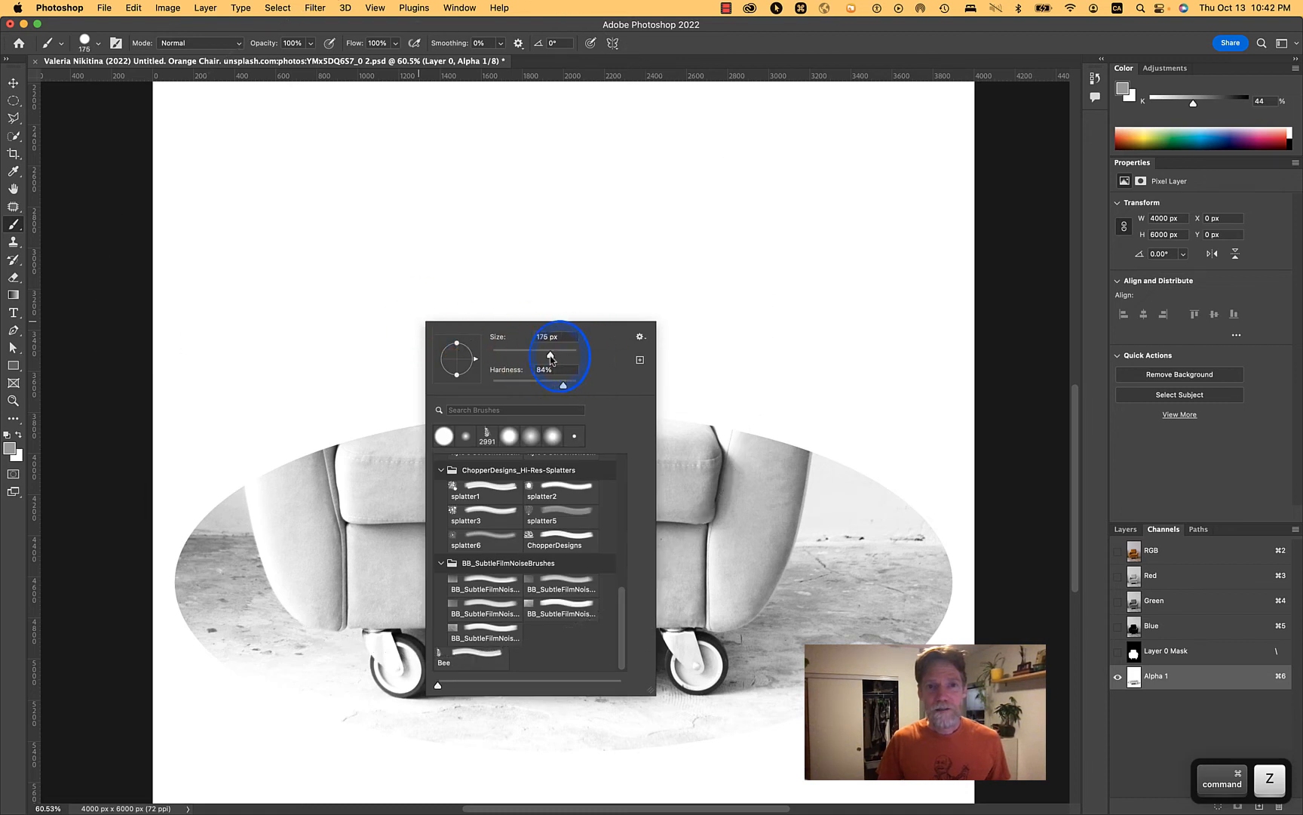
{"action": "mouse_move", "coordinate": [551, 357]}
{"action": "left_mouse_down"}
{"action": "mouse_move", "coordinate": [528, 359]}
{"action": "mouse_move", "coordinate": [538, 358]}
{"action": "left_mouse_up"}
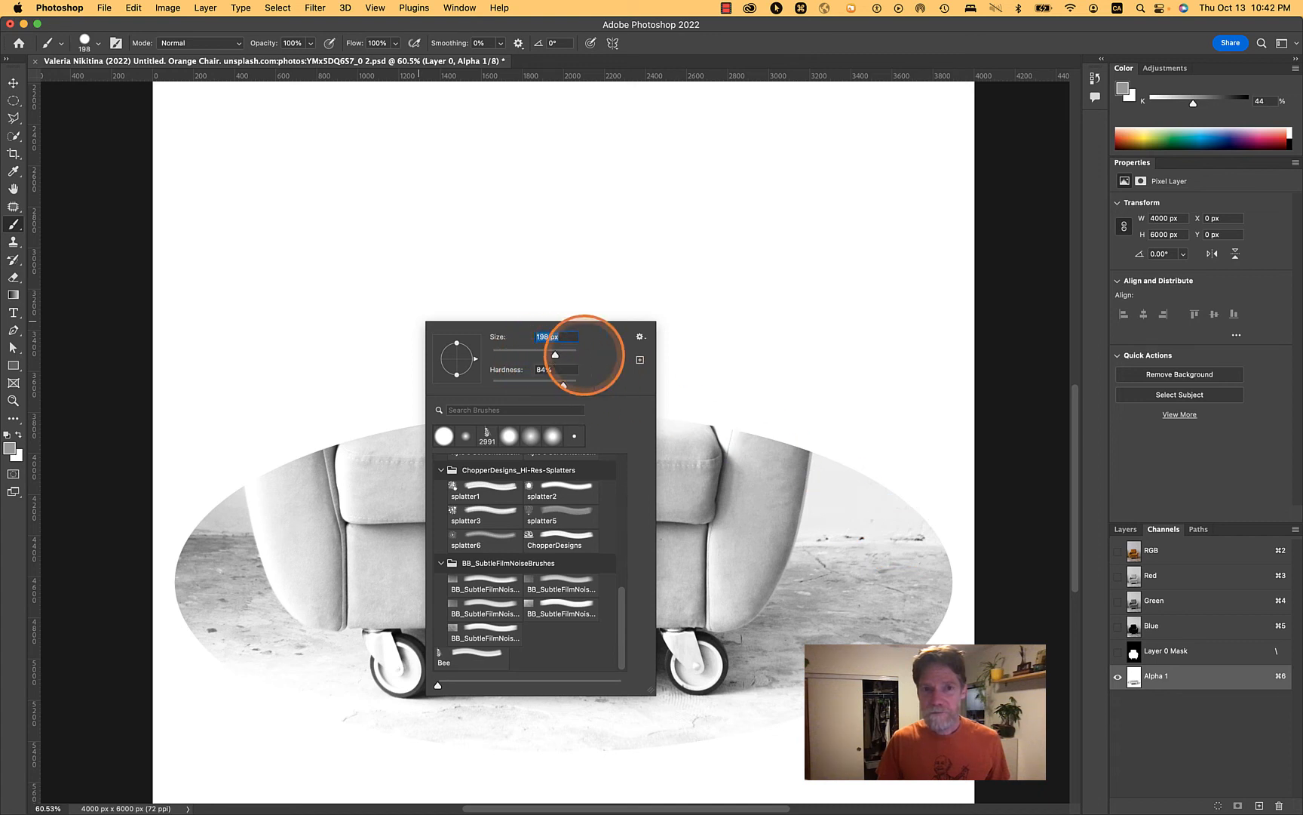
{"action": "left_click_drag", "start_coordinate": [557, 354], "coordinate": [565, 357]}
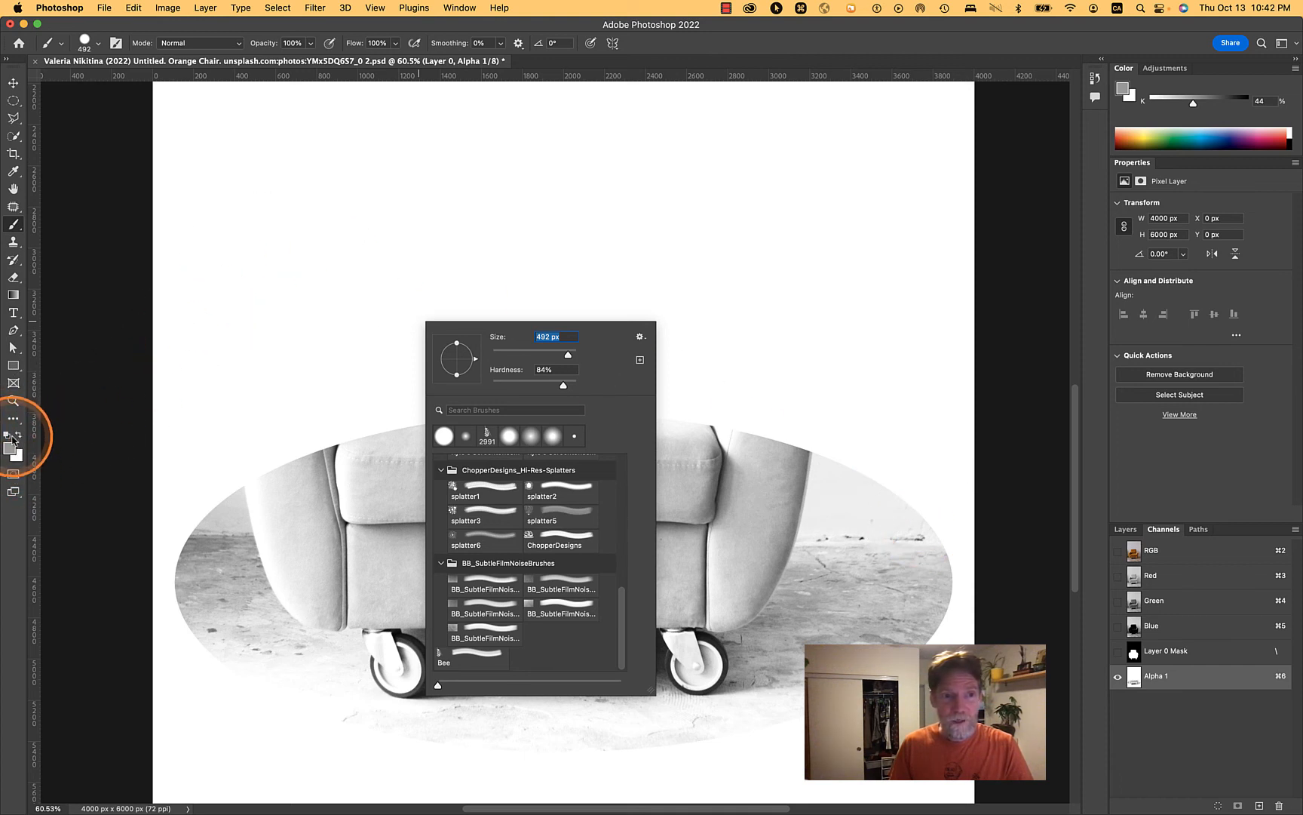
{"action": "left_click", "coordinate": [6, 435]}
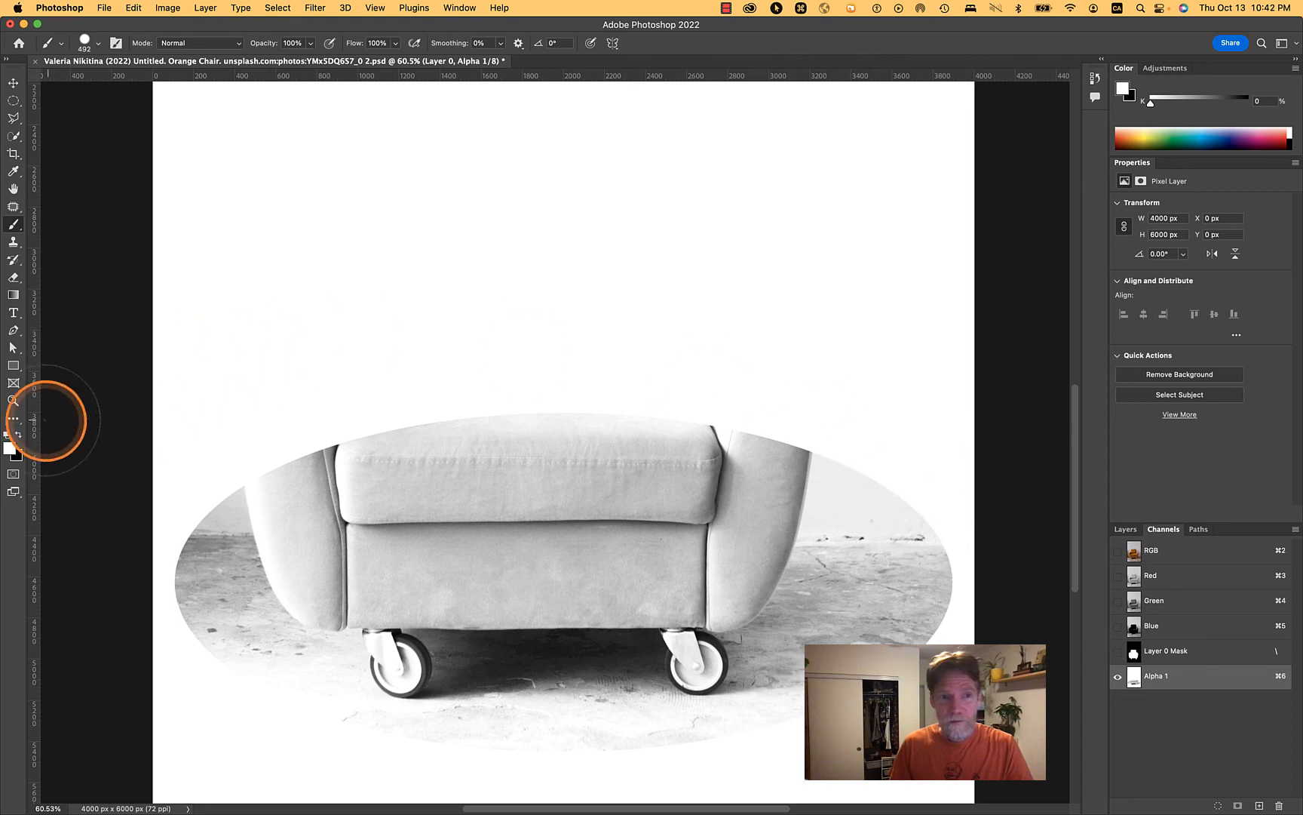
Try a hard-edged white stroke along the ellipse's right edge, undo it, and set the brush hardness to 0%.
{"action": "mouse_move", "coordinate": [882, 458]}
{"action": "left_mouse_down"}
{"action": "mouse_move", "coordinate": [924, 518]}
{"action": "mouse_move", "coordinate": [934, 641]}
{"action": "left_mouse_up"}
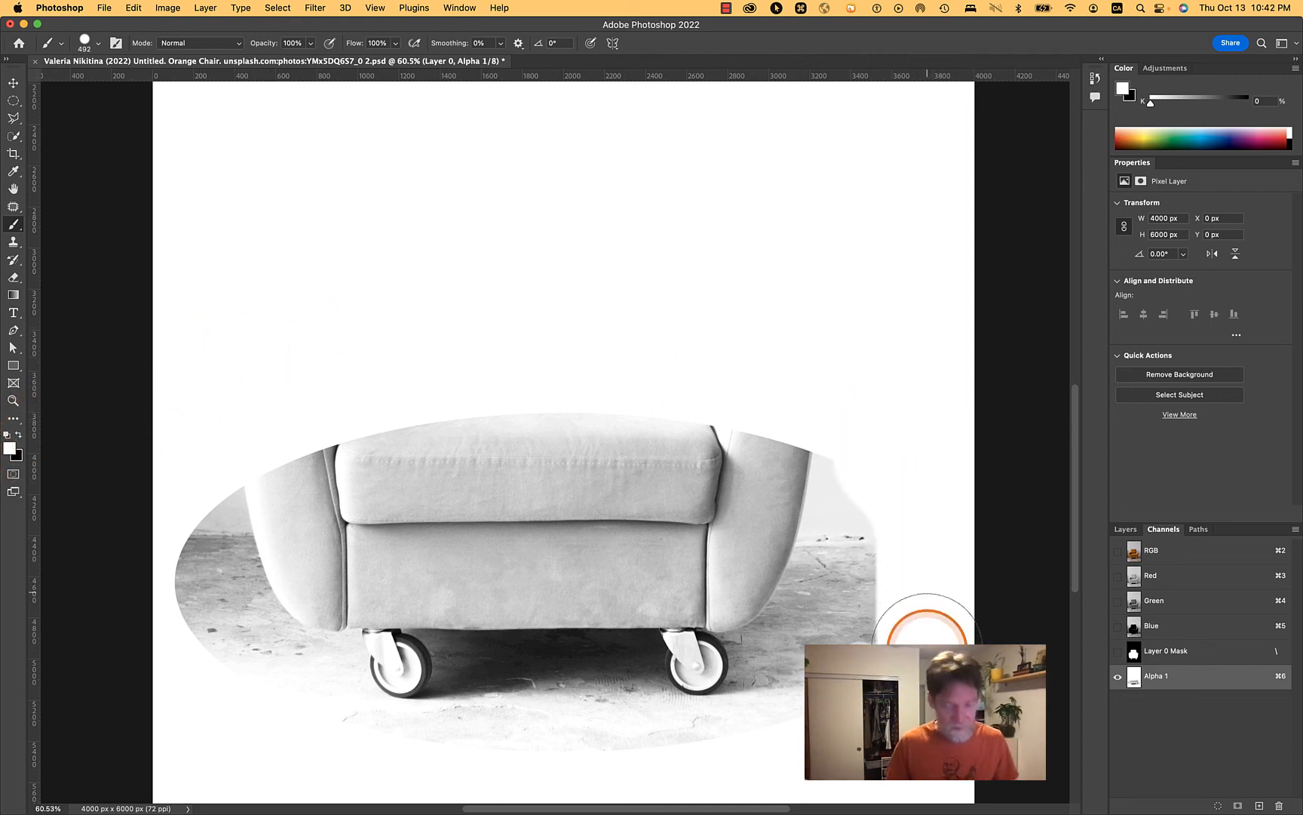
{"action": "key", "text": "super+z"}
{"action": "right_click", "coordinate": [784, 344]}
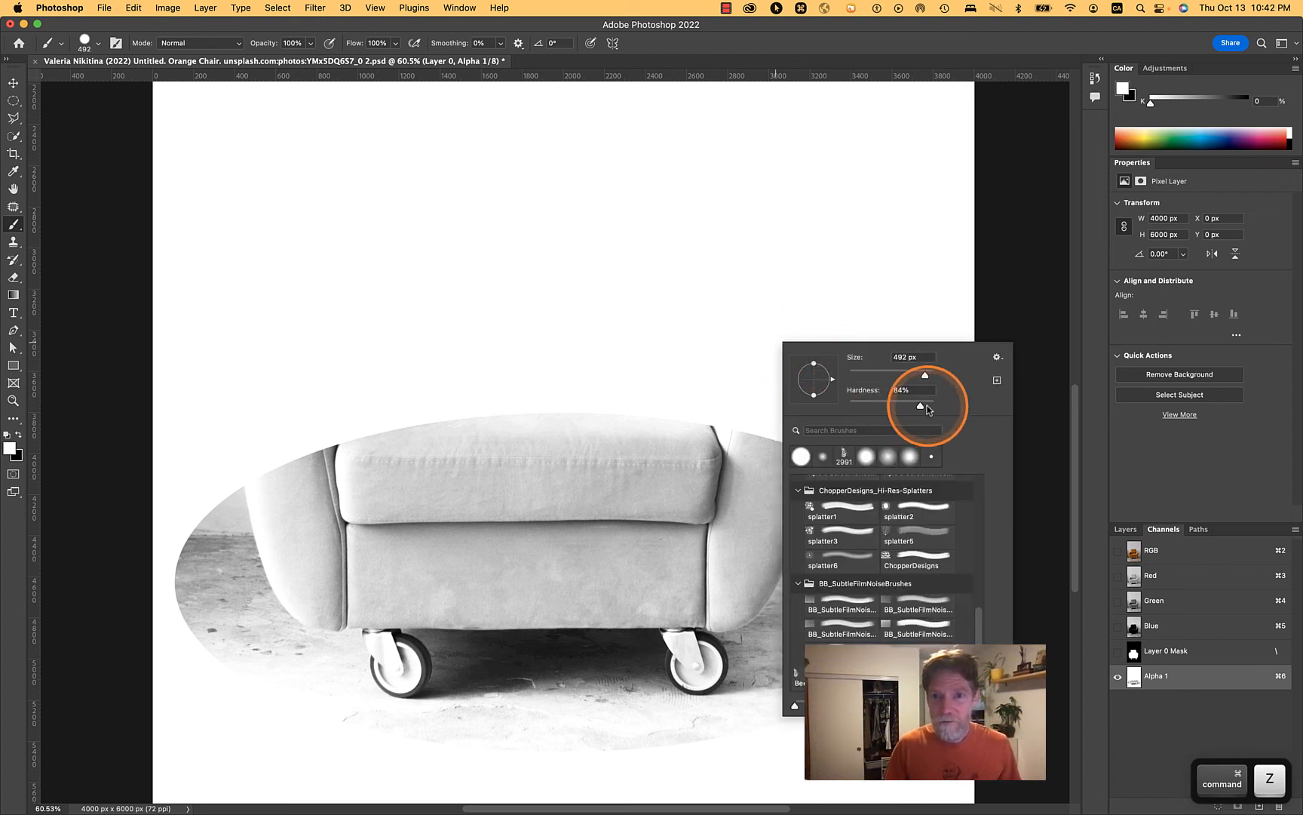
{"action": "left_click_drag", "start_coordinate": [920, 408], "coordinate": [757, 401]}
{"action": "left_click", "coordinate": [724, 298]}
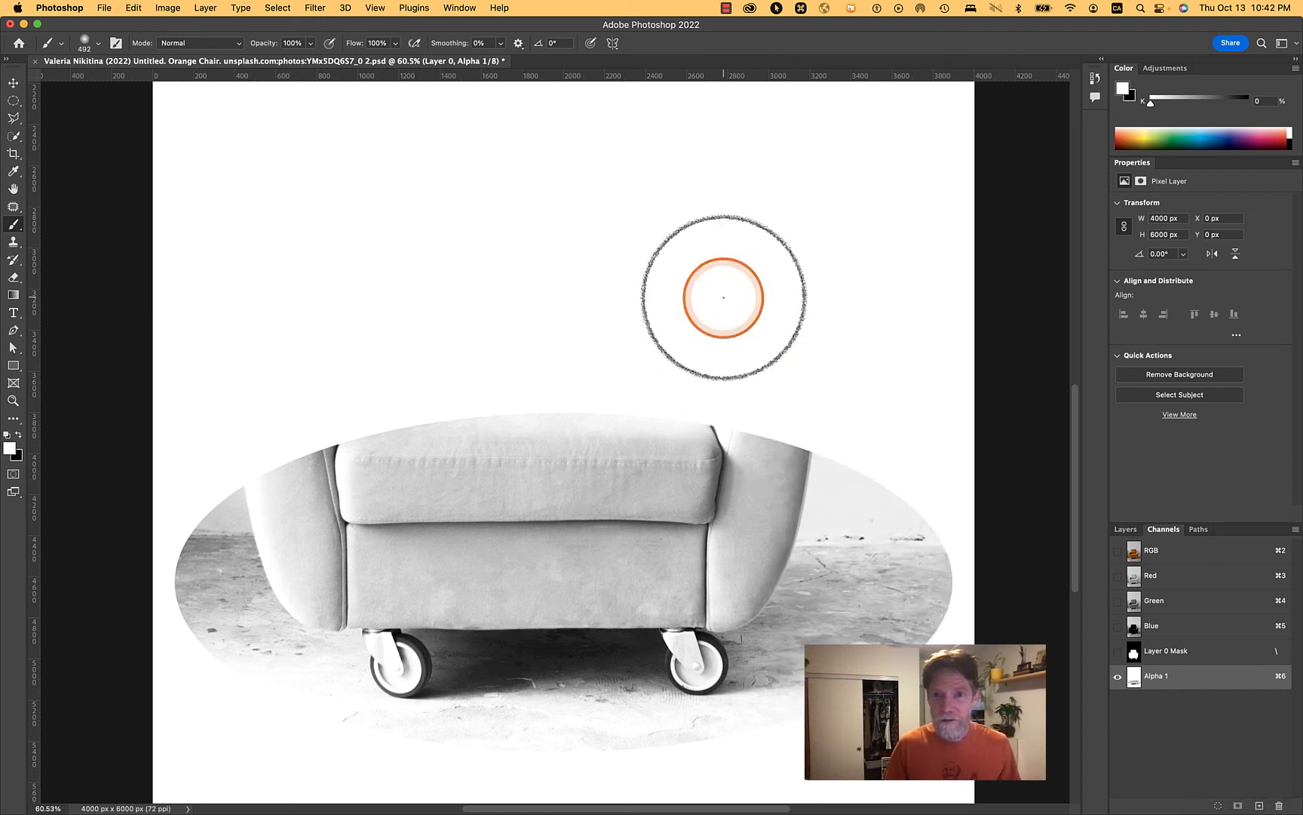
Paint soft white over the armrests, wall and outer floor edges on both sides of the pasted ellipse in Alpha 1.
{"action": "mouse_move", "coordinate": [850, 403]}
{"action": "left_mouse_down"}
{"action": "mouse_move", "coordinate": [920, 501]}
{"action": "mouse_move", "coordinate": [927, 564]}
{"action": "mouse_move", "coordinate": [918, 680]}
{"action": "mouse_move", "coordinate": [889, 723]}
{"action": "mouse_move", "coordinate": [906, 709]}
{"action": "mouse_move", "coordinate": [912, 576]}
{"action": "mouse_move", "coordinate": [804, 455]}
{"action": "mouse_move", "coordinate": [733, 426]}
{"action": "mouse_move", "coordinate": [826, 476]}
{"action": "mouse_move", "coordinate": [810, 488]}
{"action": "mouse_move", "coordinate": [737, 465]}
{"action": "left_mouse_up"}
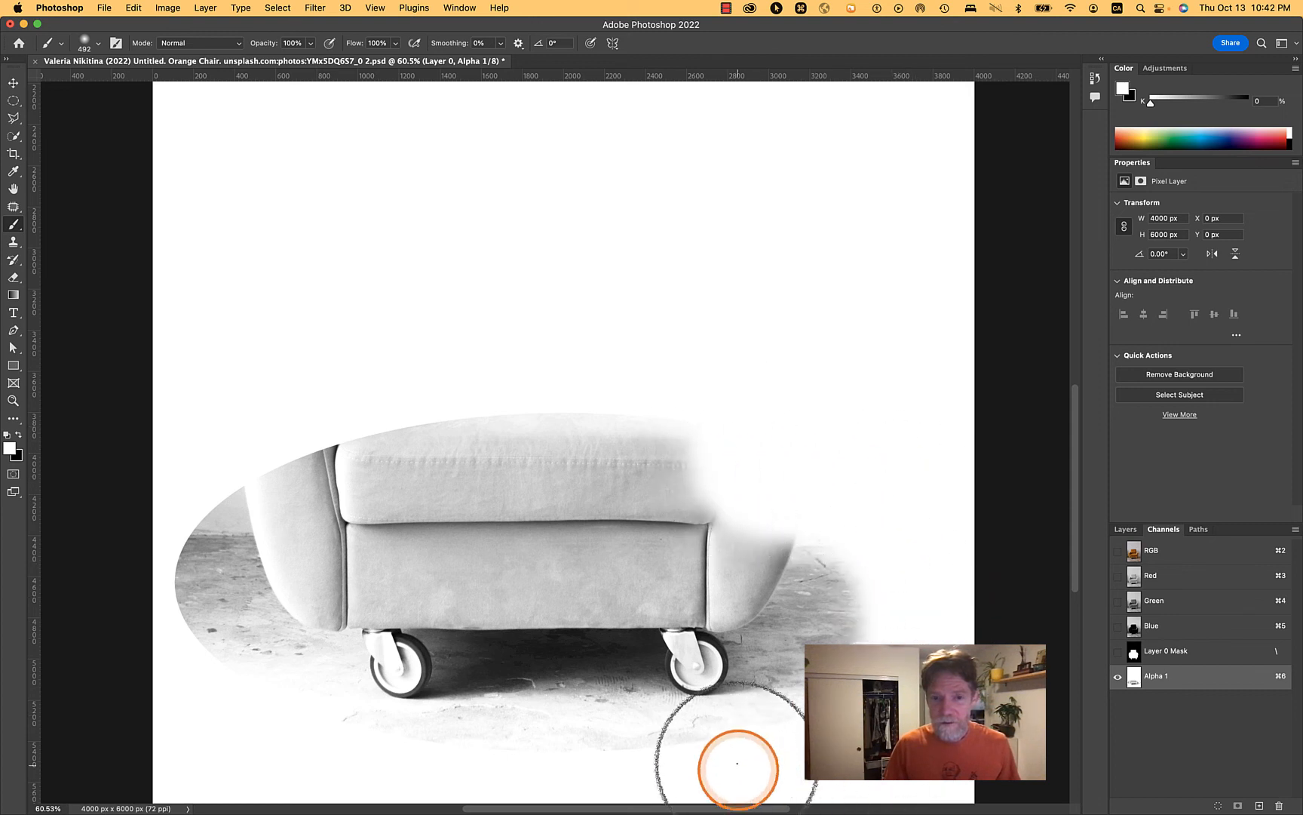
{"action": "mouse_move", "coordinate": [247, 408]}
{"action": "left_mouse_down"}
{"action": "mouse_move", "coordinate": [189, 529]}
{"action": "mouse_move", "coordinate": [159, 648]}
{"action": "mouse_move", "coordinate": [242, 495]}
{"action": "mouse_move", "coordinate": [228, 657]}
{"action": "mouse_move", "coordinate": [241, 536]}
{"action": "mouse_move", "coordinate": [281, 422]}
{"action": "mouse_move", "coordinate": [237, 588]}
{"action": "mouse_move", "coordinate": [349, 407]}
{"action": "left_mouse_up"}
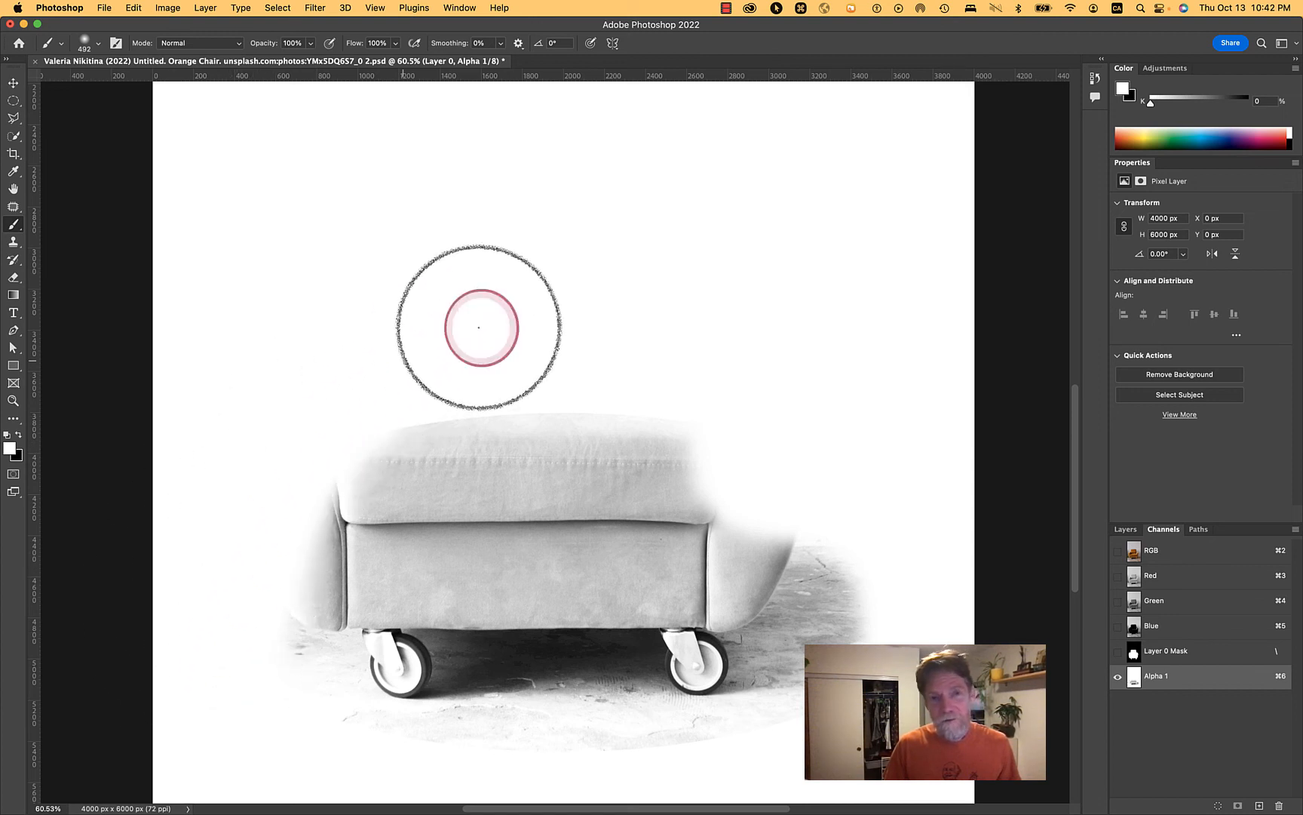
{"action": "mouse_move", "coordinate": [225, 578]}
{"action": "left_mouse_down"}
{"action": "mouse_move", "coordinate": [276, 621]}
{"action": "mouse_move", "coordinate": [238, 612]}
{"action": "mouse_move", "coordinate": [395, 750]}
{"action": "mouse_move", "coordinate": [618, 746]}
{"action": "mouse_move", "coordinate": [316, 700]}
{"action": "mouse_move", "coordinate": [245, 630]}
{"action": "mouse_move", "coordinate": [323, 714]}
{"action": "mouse_move", "coordinate": [473, 742]}
{"action": "mouse_move", "coordinate": [721, 739]}
{"action": "mouse_move", "coordinate": [844, 690]}
{"action": "mouse_move", "coordinate": [827, 708]}
{"action": "mouse_move", "coordinate": [394, 715]}
{"action": "left_mouse_up"}
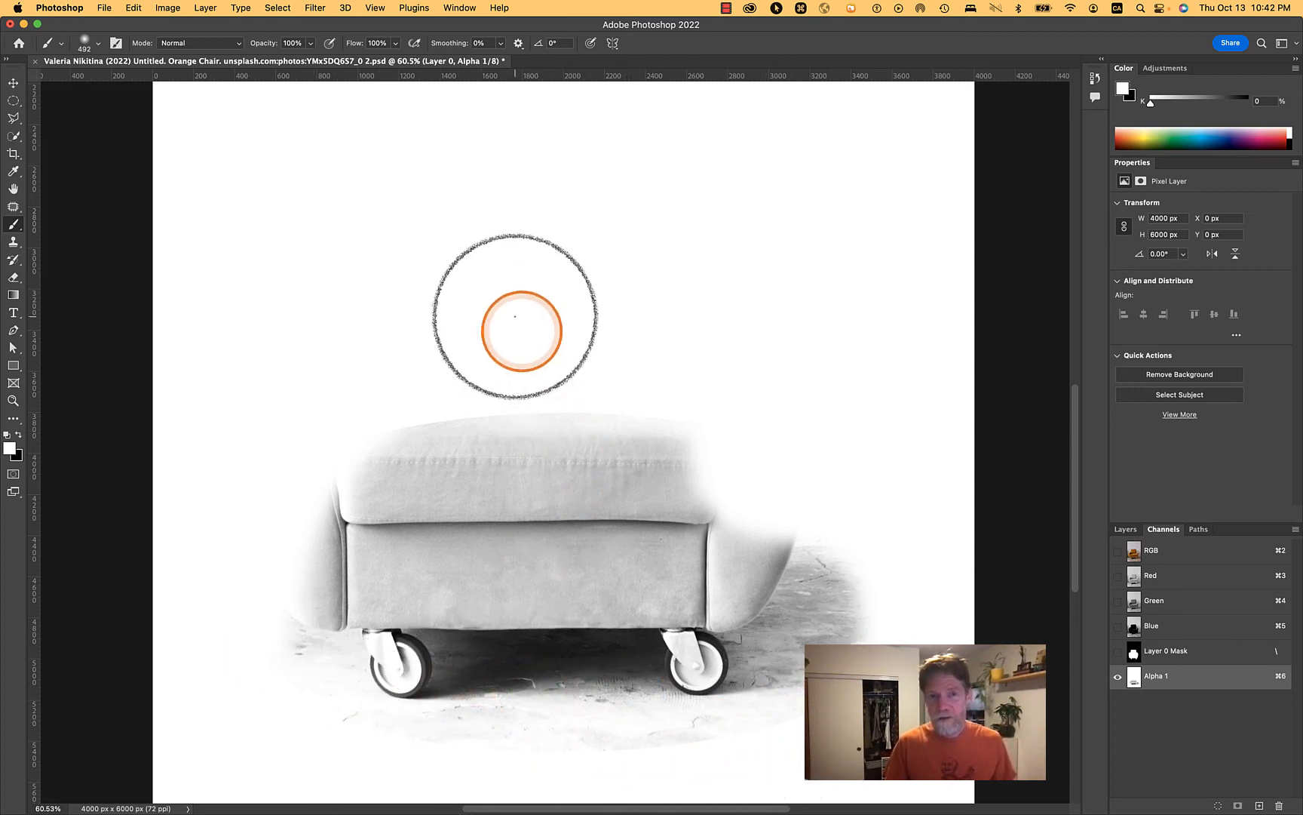
Set the brush size to 201 px and paint soft white along the lower edge of the floor beneath the chair in Alpha 1.
{"action": "right_click", "coordinate": [498, 302]}
{"action": "left_click", "coordinate": [609, 326]}
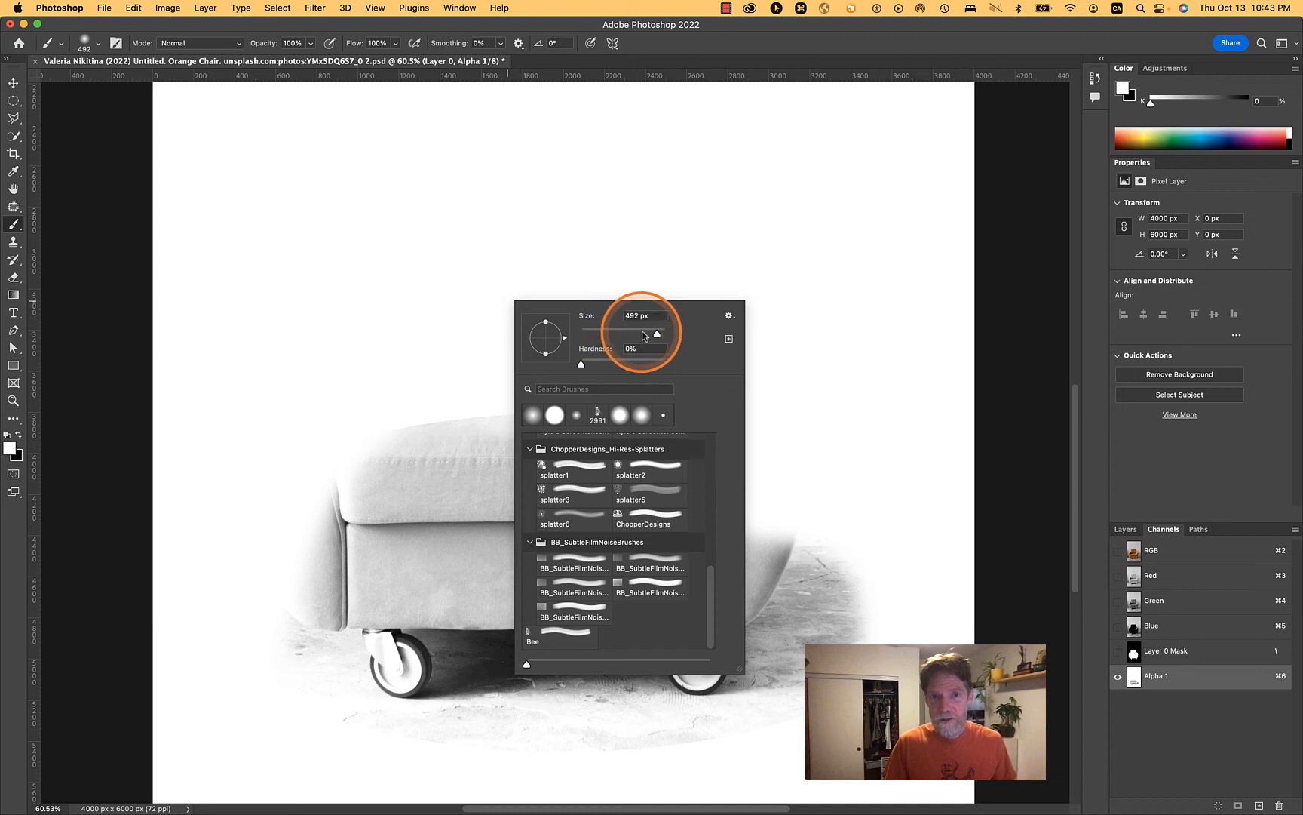
{"action": "mouse_move", "coordinate": [265, 669]}
{"action": "left_mouse_down"}
{"action": "mouse_move", "coordinate": [374, 729]}
{"action": "mouse_move", "coordinate": [674, 748]}
{"action": "mouse_move", "coordinate": [770, 737]}
{"action": "left_mouse_up"}
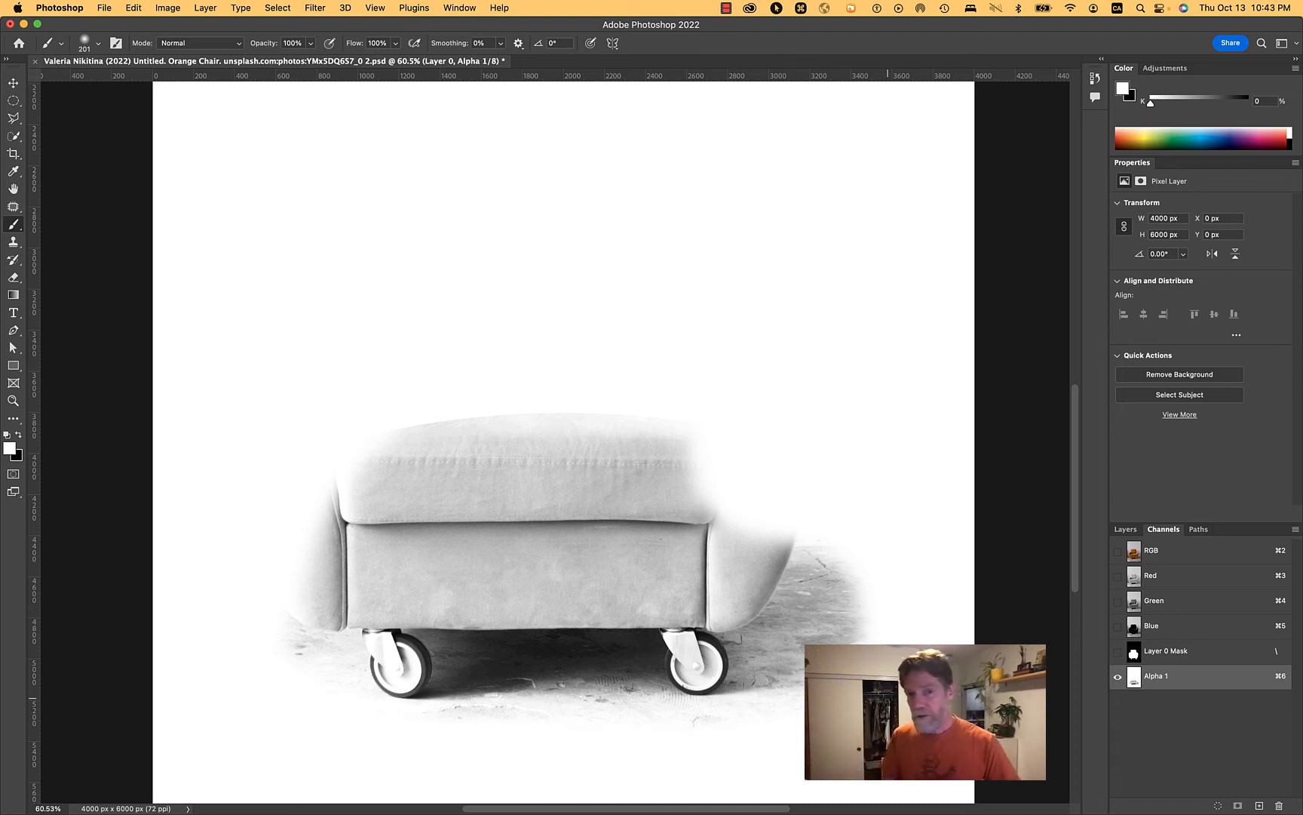
{"action": "mouse_move", "coordinate": [641, 705]}
{"action": "left_mouse_down"}
{"action": "mouse_move", "coordinate": [682, 727]}
{"action": "mouse_move", "coordinate": [740, 726]}
{"action": "mouse_move", "coordinate": [446, 732]}
{"action": "left_mouse_up"}
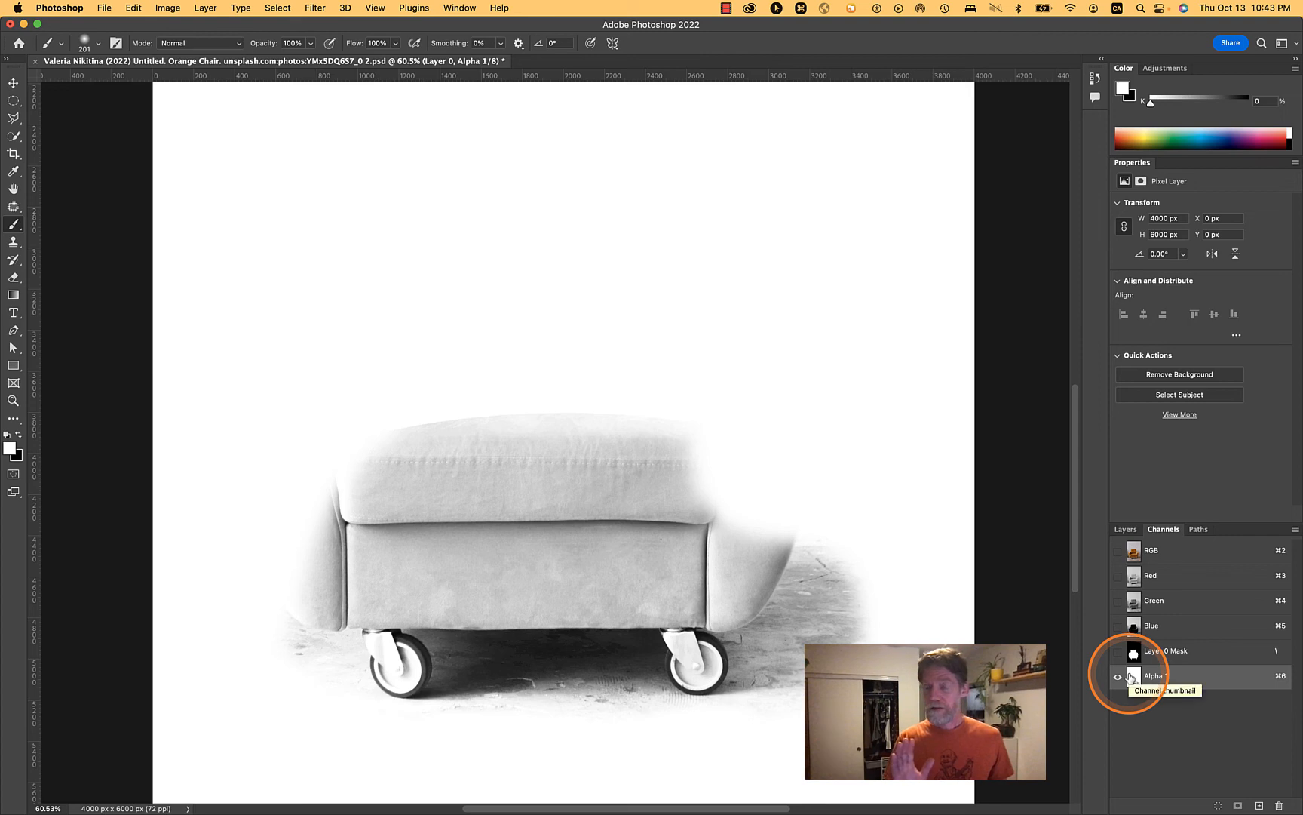
Add a new layer directly beneath the masked armchair layer and name it Shadow.
{"action": "left_click", "coordinate": [1123, 532]}
{"action": "left_click", "coordinate": [1198, 632]}
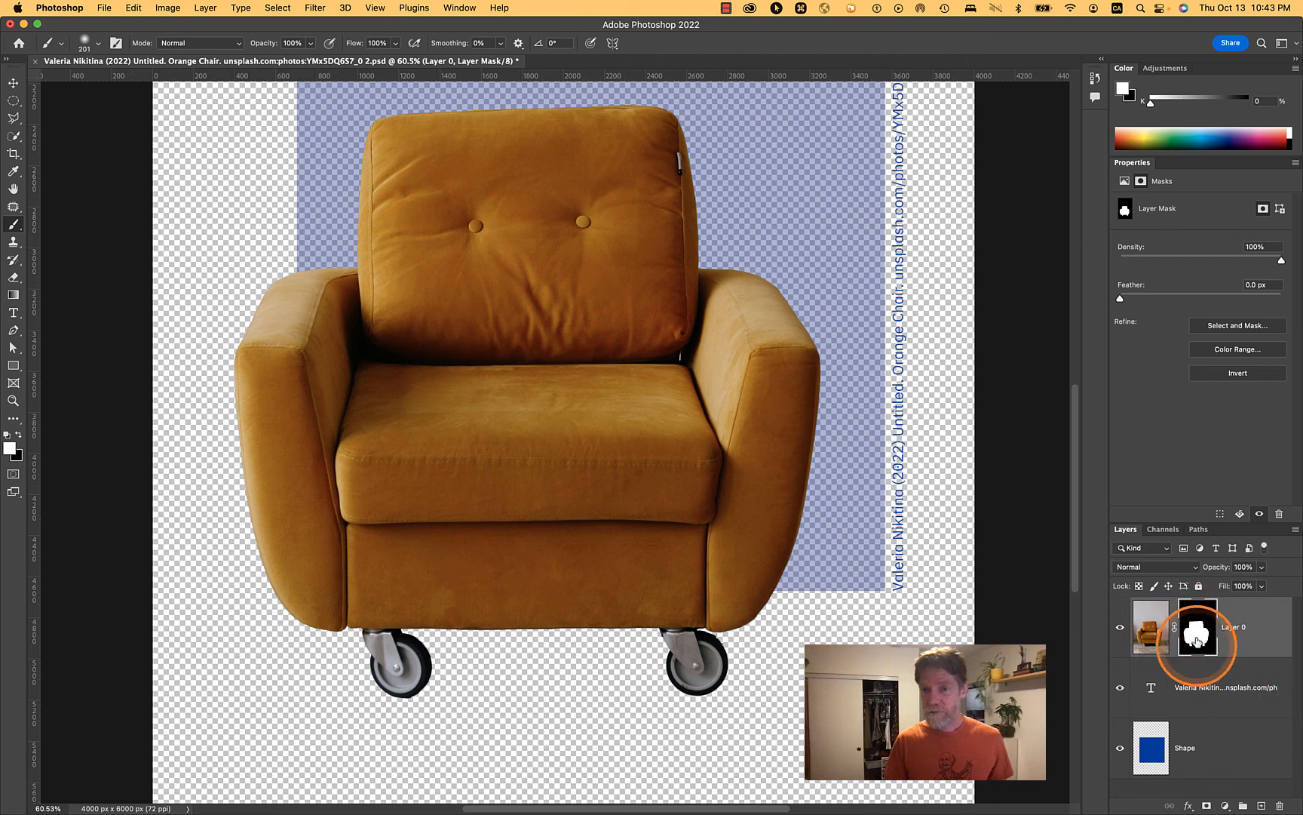
{"action": "left_click", "coordinate": [1295, 532]}
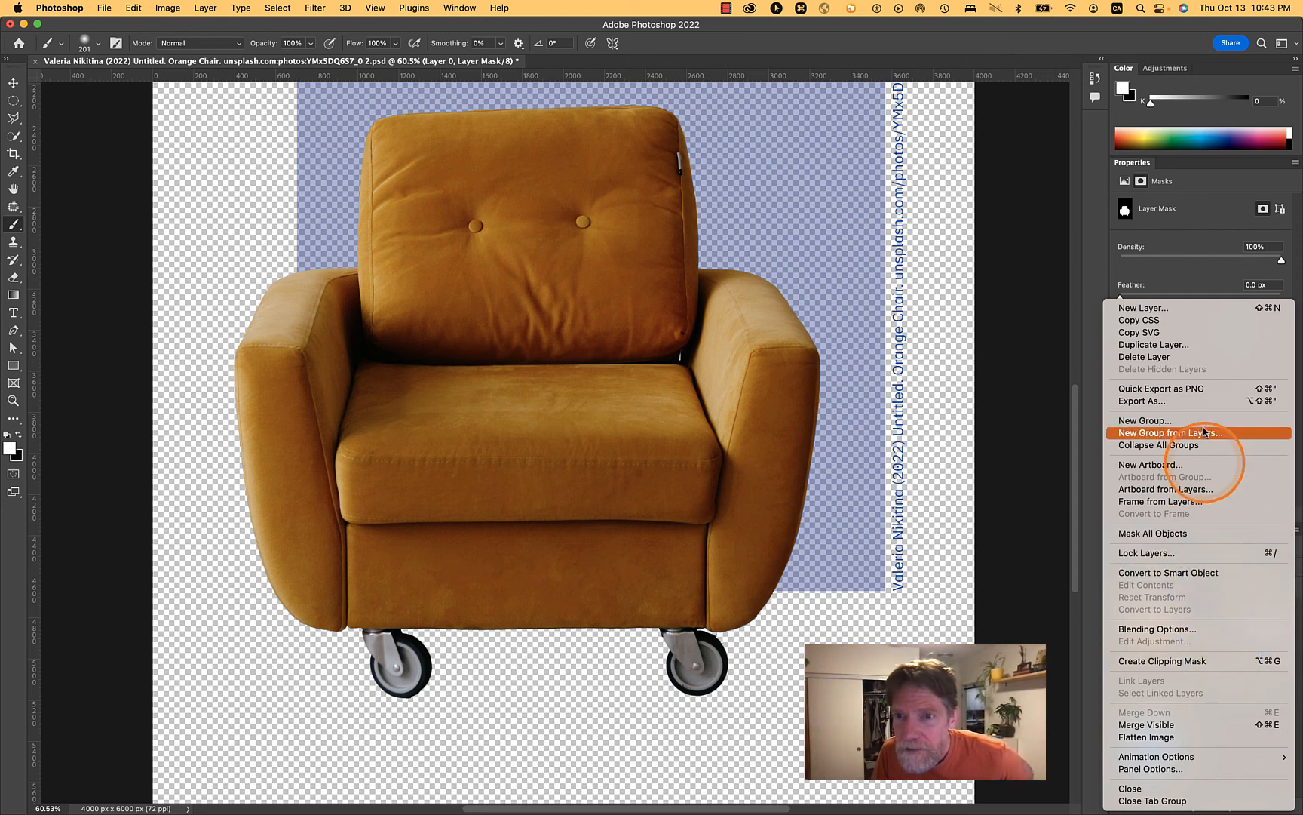
{"action": "left_click", "coordinate": [1089, 755]}
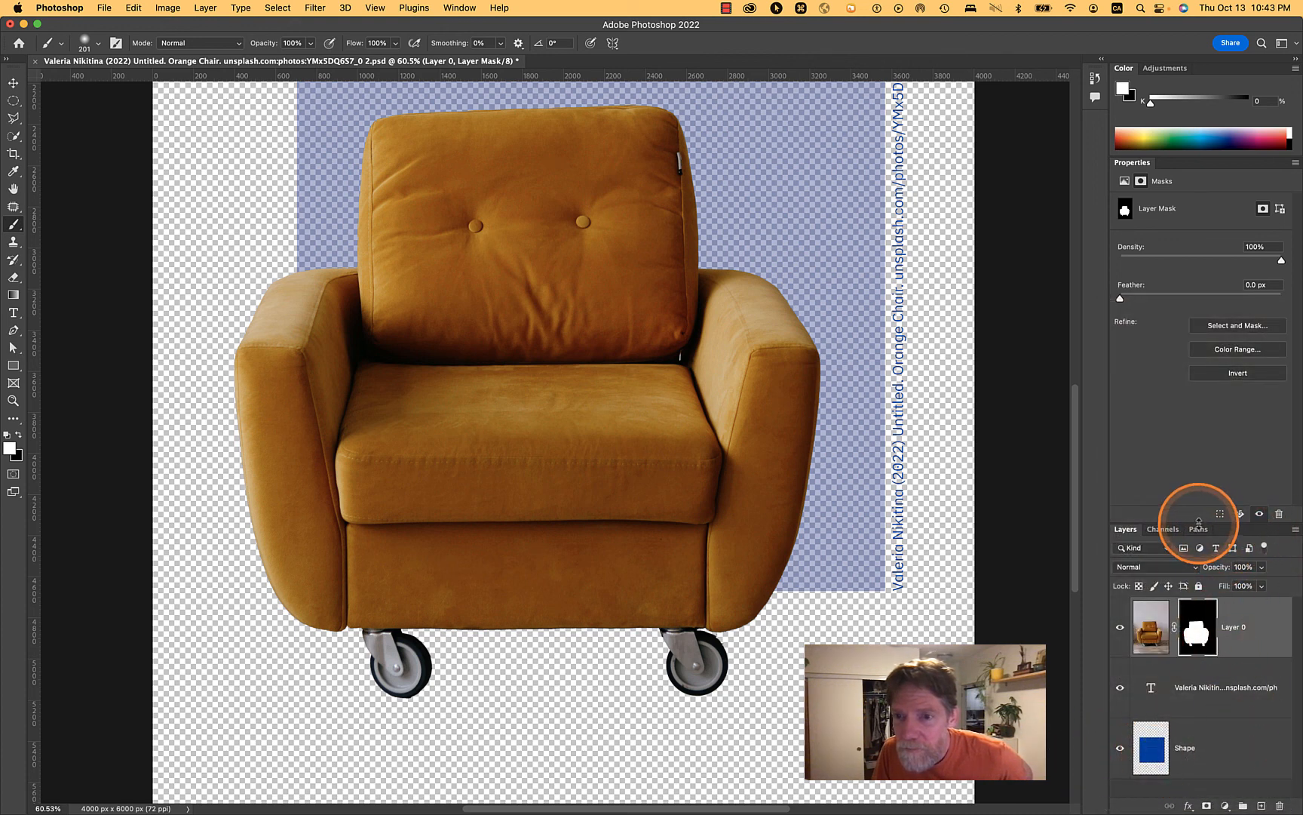
{"action": "left_click_drag", "start_coordinate": [1200, 520], "coordinate": [1201, 411]}
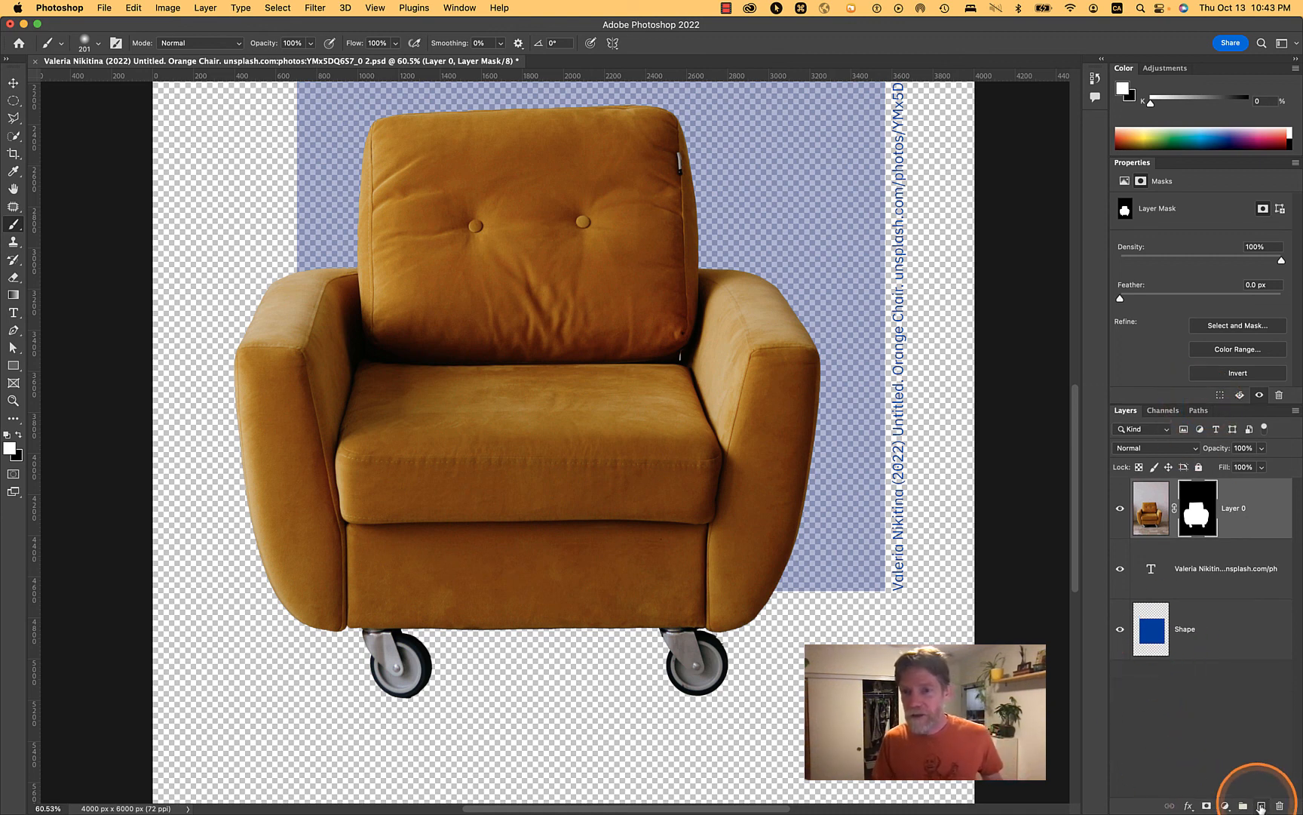
{"action": "left_click", "coordinate": [1261, 806]}
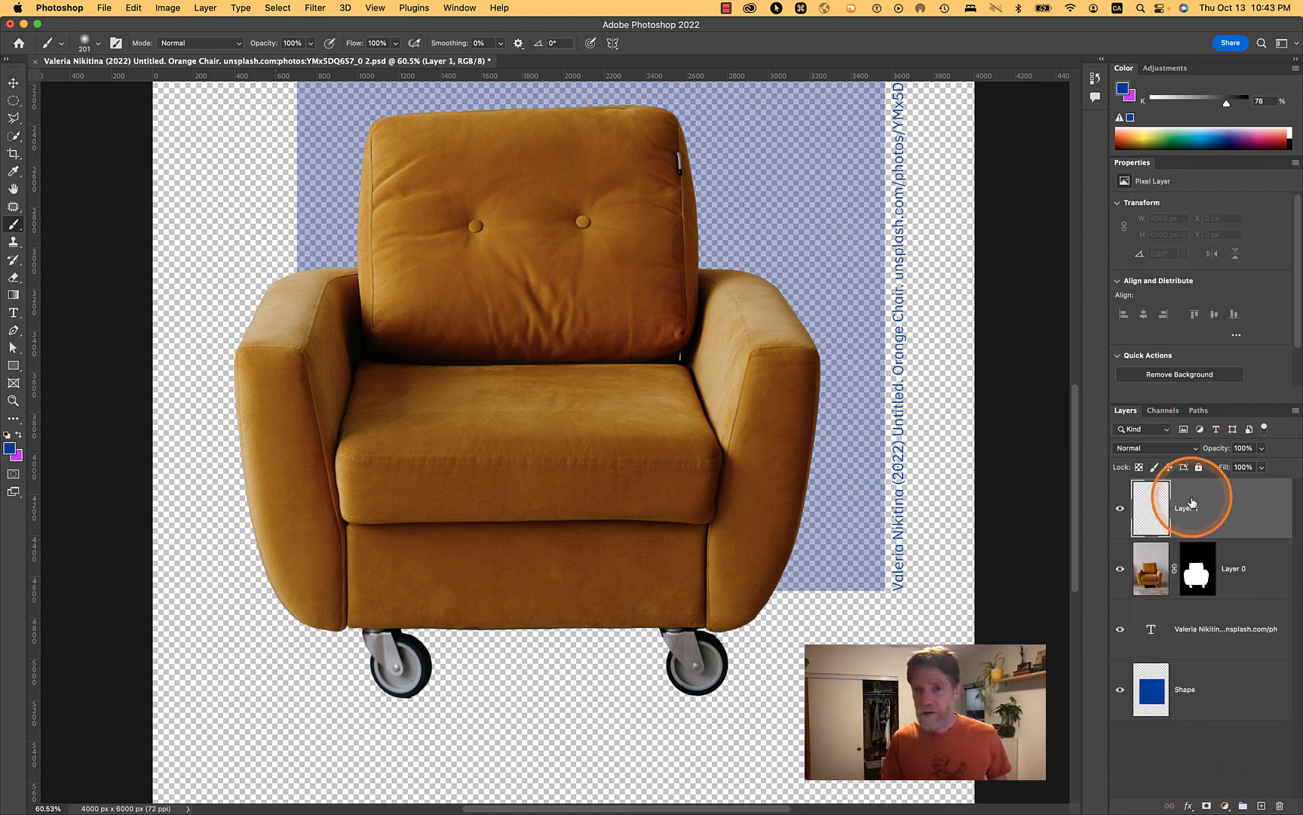
{"action": "left_click_drag", "start_coordinate": [1192, 500], "coordinate": [1192, 593]}
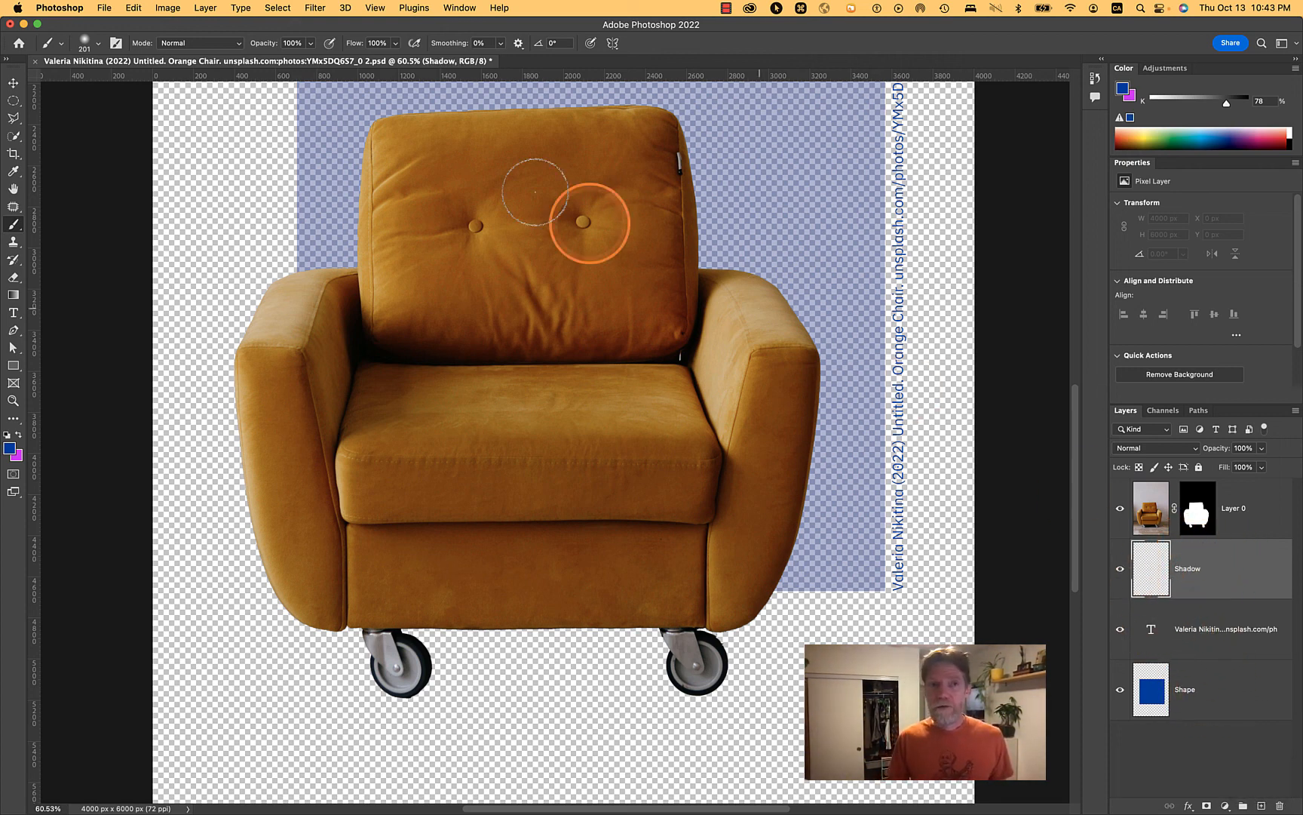
Load the Alpha 1 channel as a new selection with Invert enabled.
{"action": "left_click", "coordinate": [271, 6]}
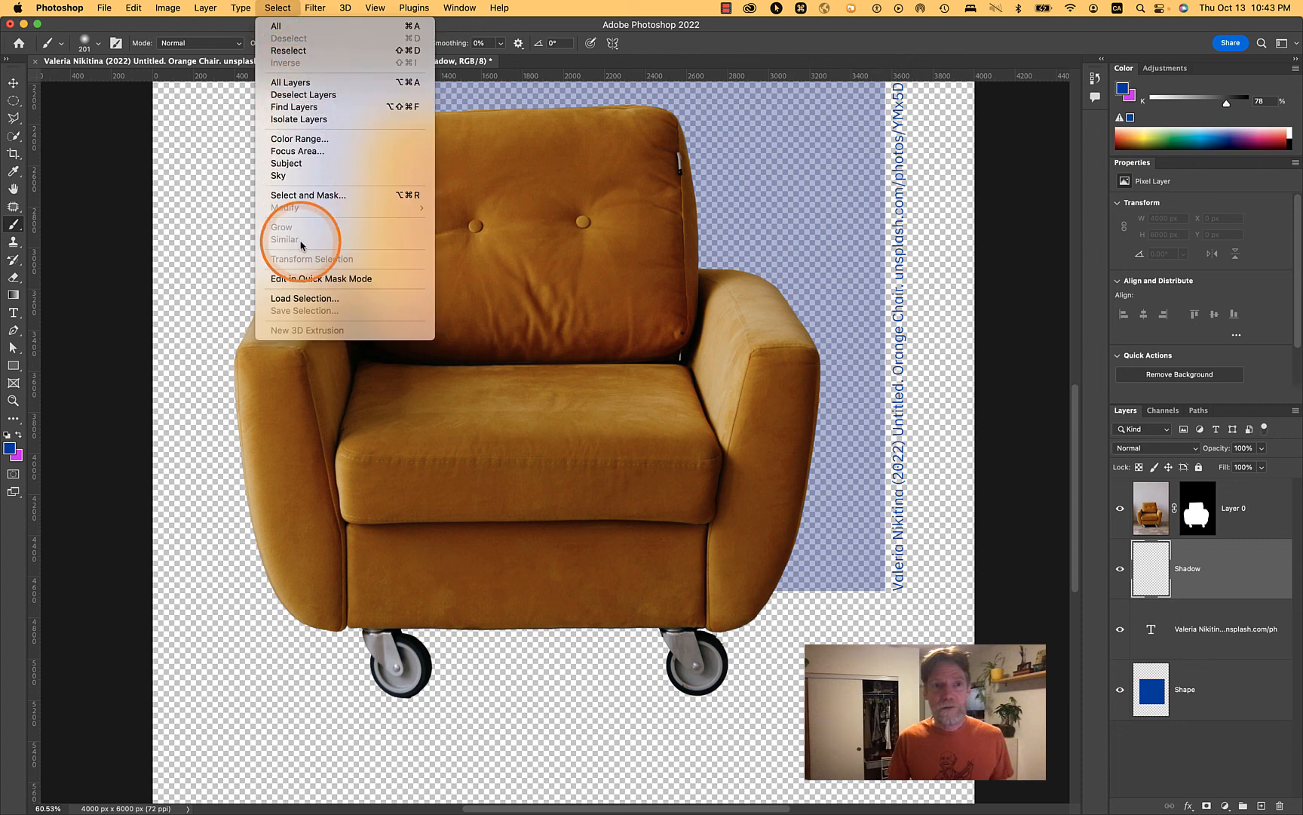
{"action": "left_click", "coordinate": [305, 298]}
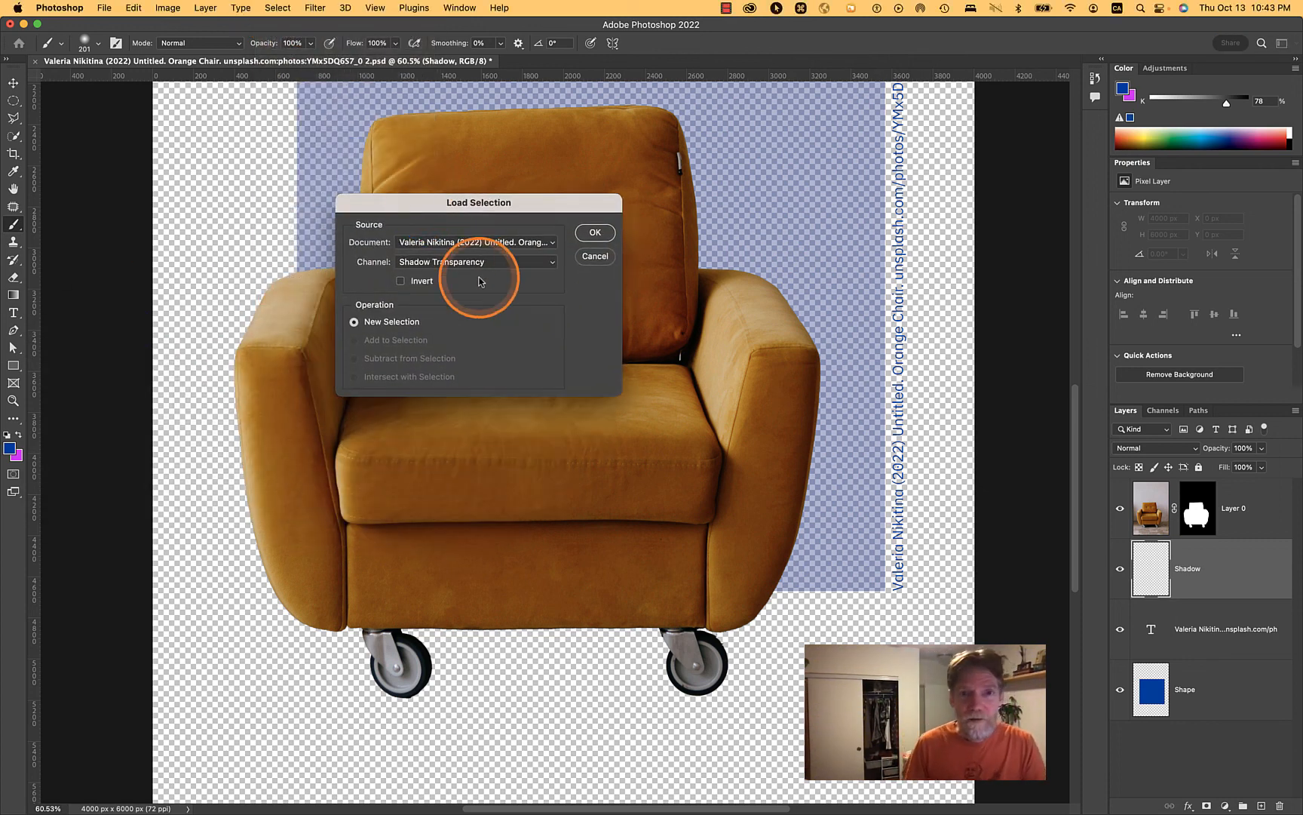
{"action": "left_click", "coordinate": [483, 270]}
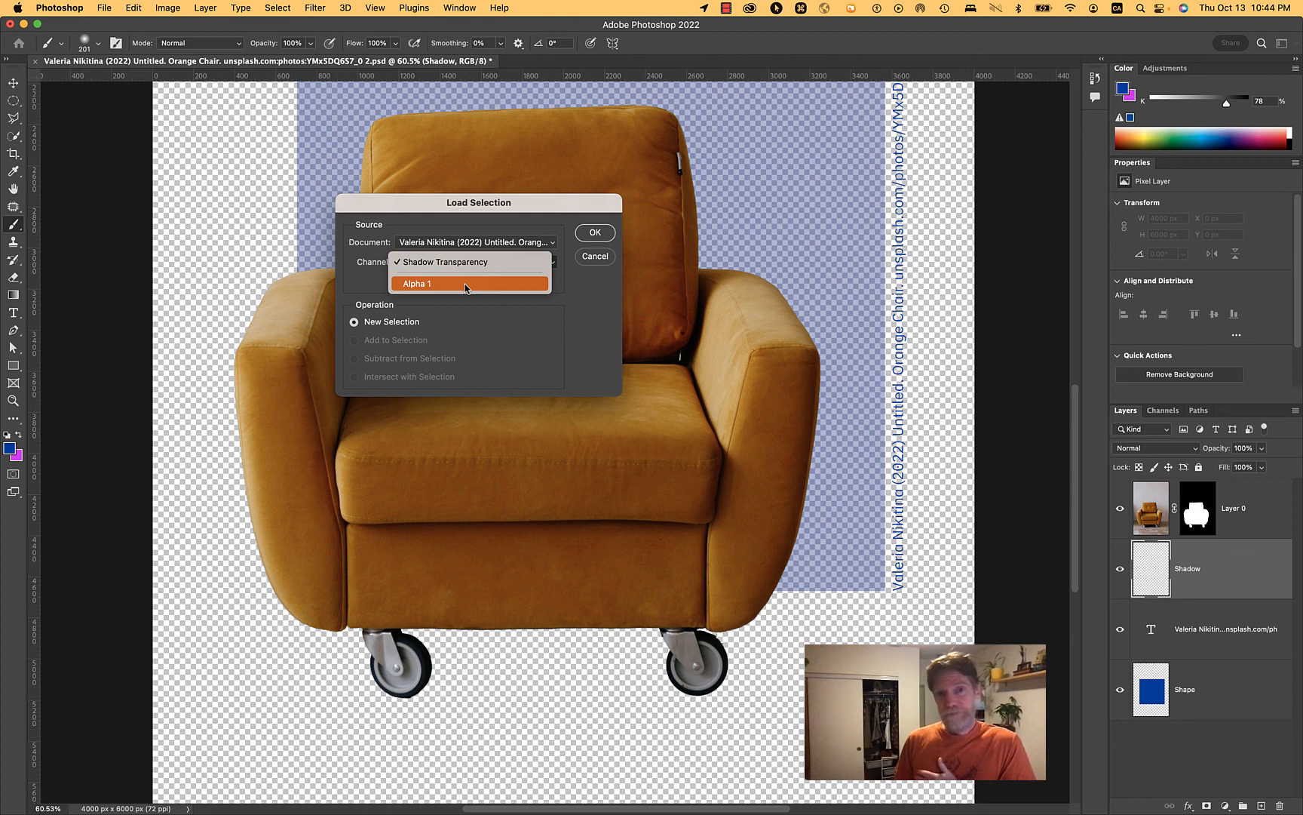
{"action": "left_click", "coordinate": [466, 284]}
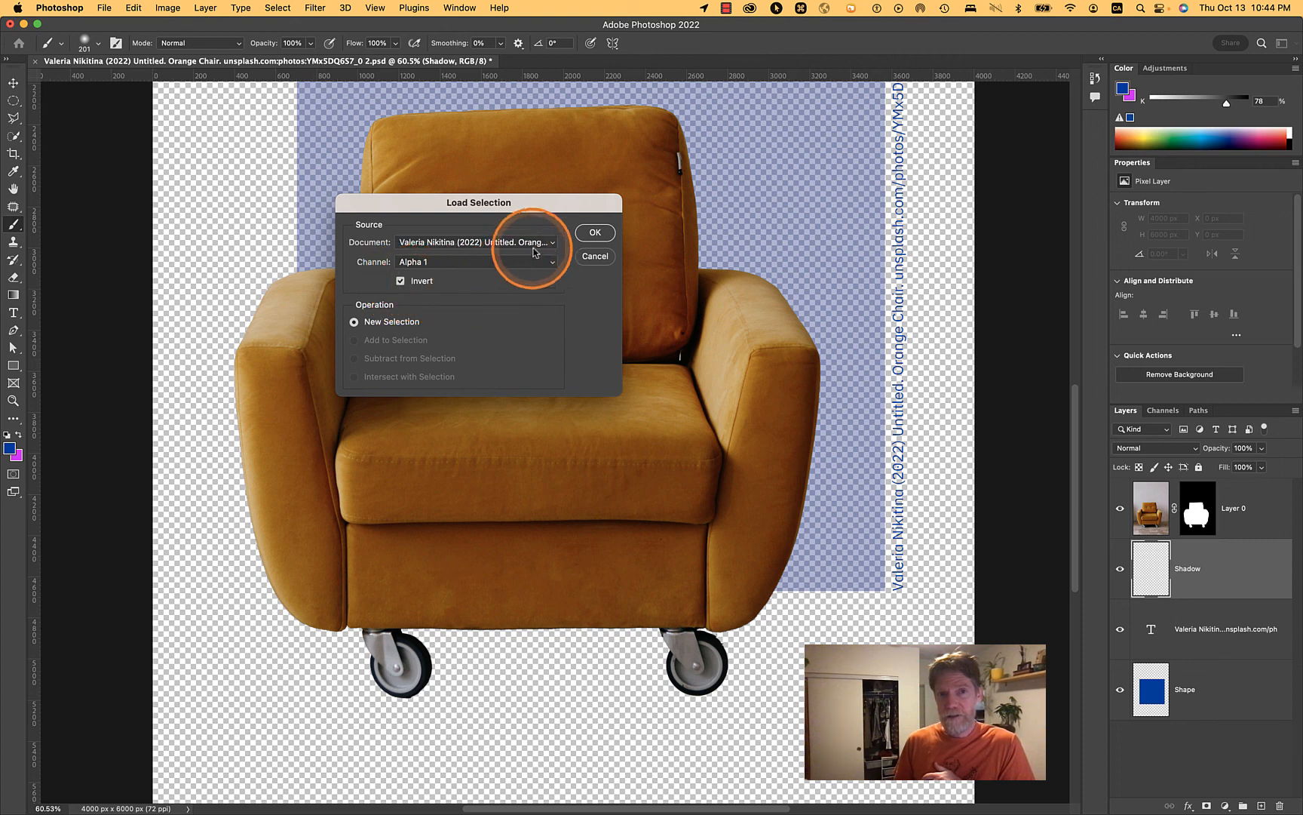
{"action": "left_click", "coordinate": [595, 233]}
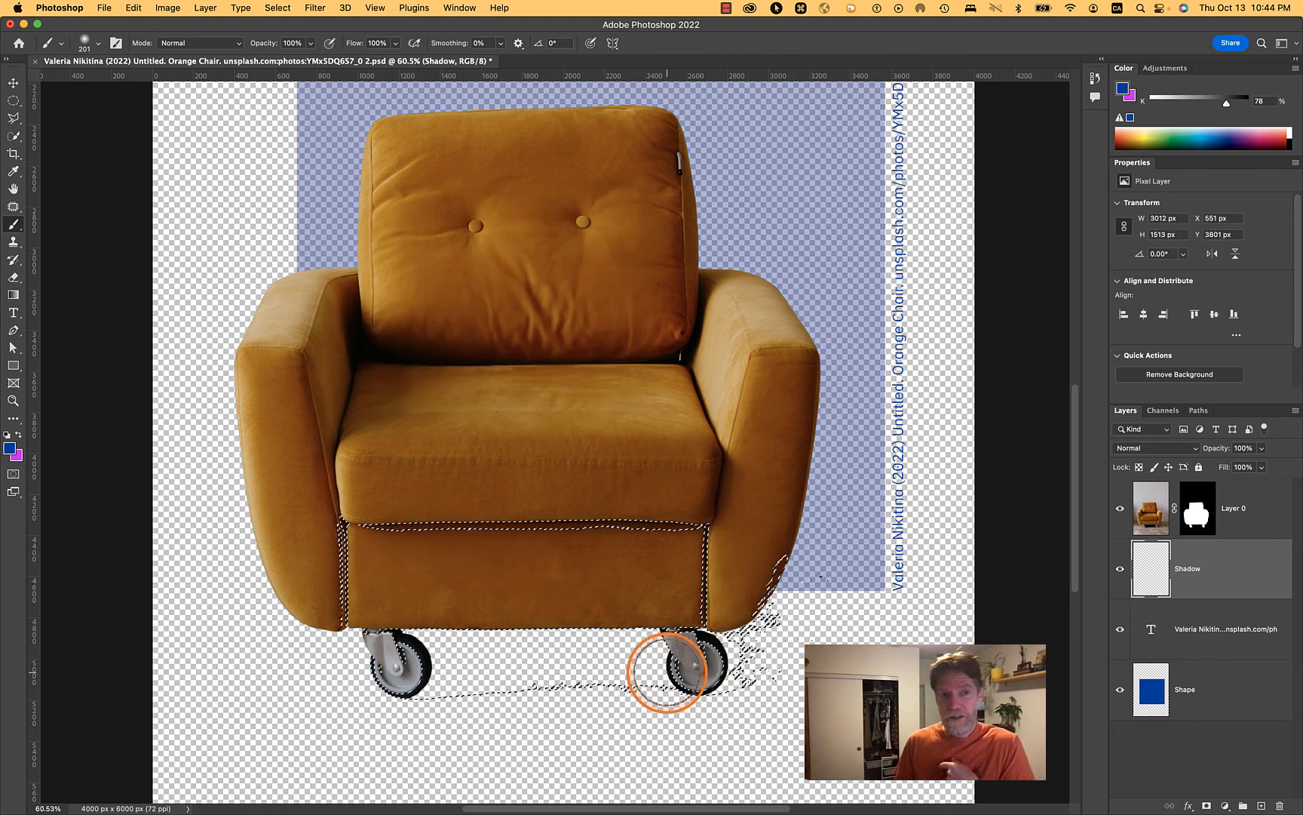
Fill the loaded selection with black on the Shadow layer and deselect.
{"action": "scroll", "coordinate": [668, 672], "scroll_direction": "down", "scroll_amount": 3}
{"action": "scroll", "coordinate": [667, 672], "scroll_direction": "down", "scroll_amount": 2}
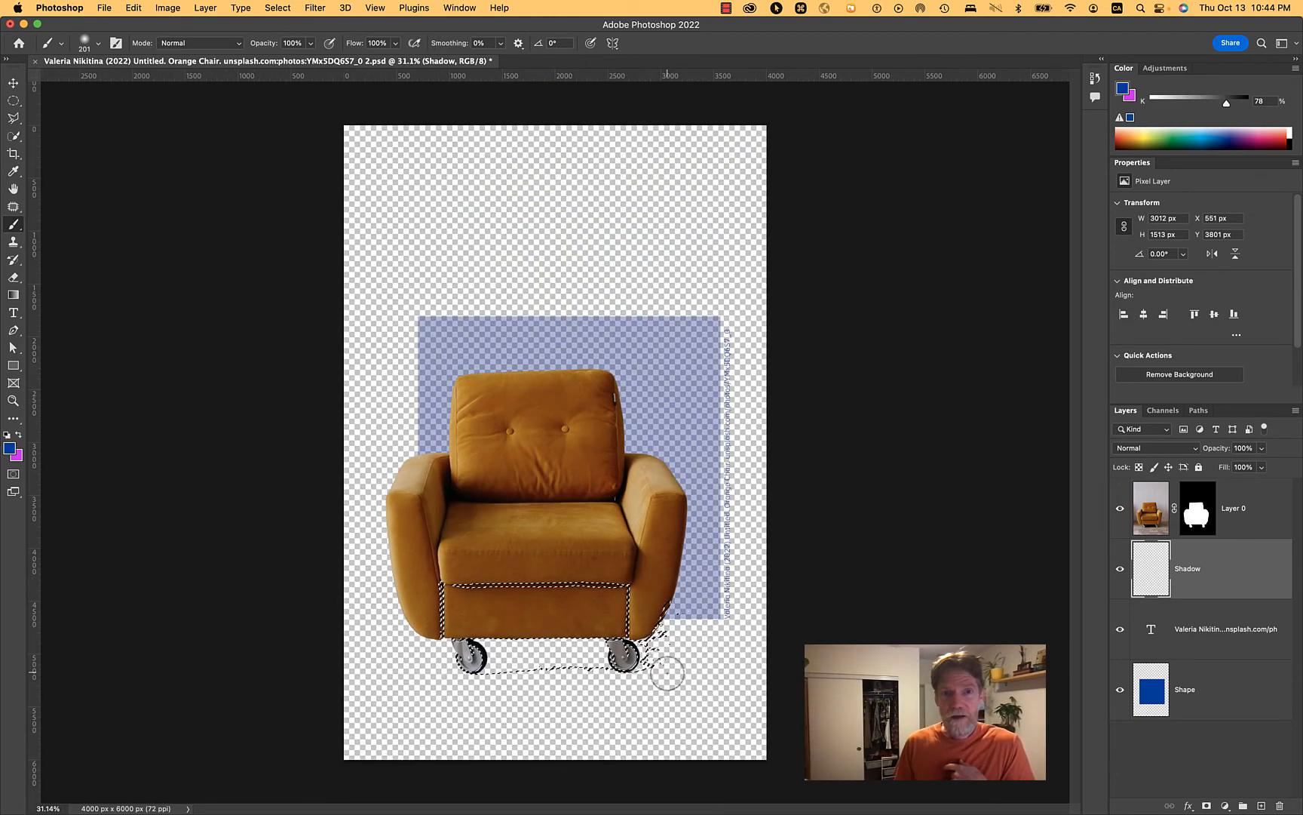
{"action": "scroll", "coordinate": [667, 672], "scroll_direction": "up", "scroll_amount": 4}
{"action": "scroll", "coordinate": [668, 672], "scroll_direction": "up", "scroll_amount": 1}
{"action": "scroll", "coordinate": [667, 672], "scroll_direction": "down", "scroll_amount": 5}
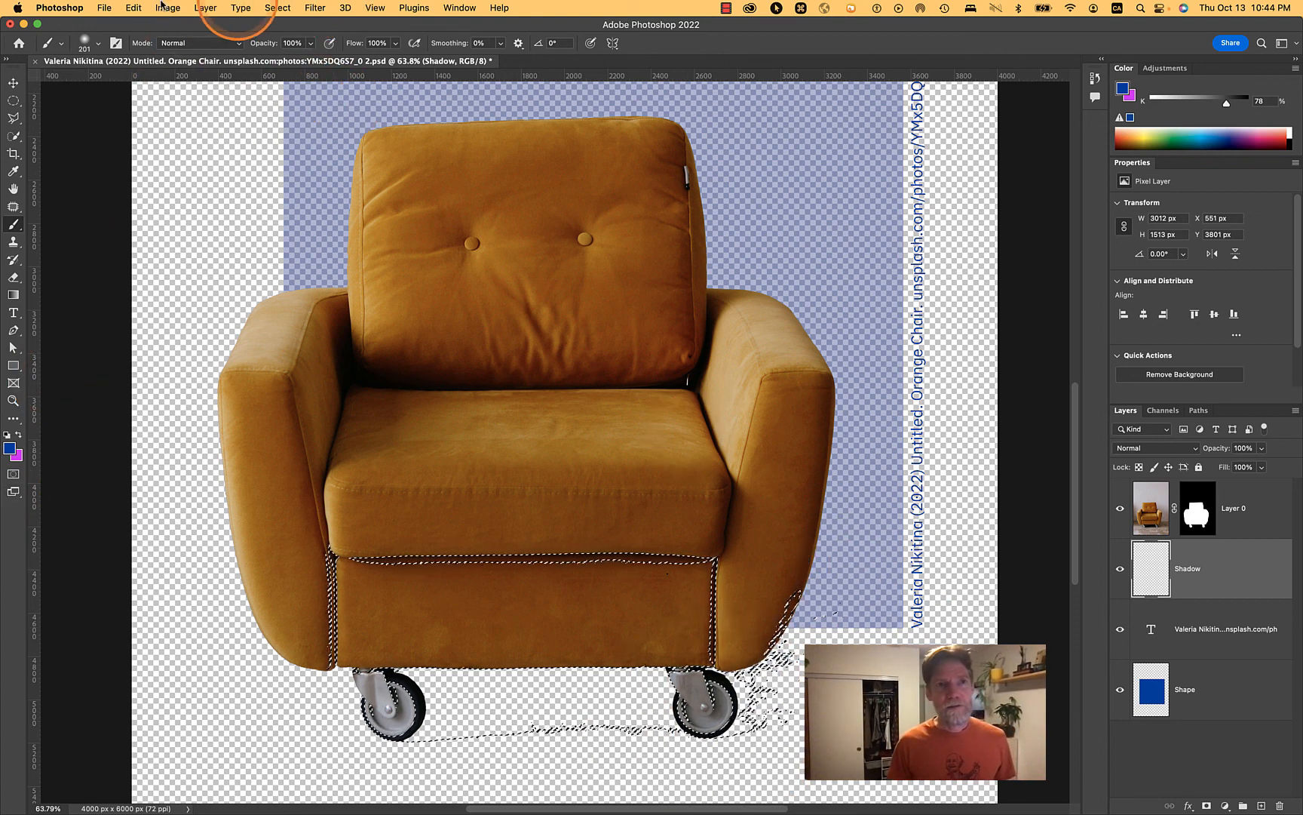
{"action": "left_click", "coordinate": [133, 7]}
{"action": "left_click", "coordinate": [167, 7]}
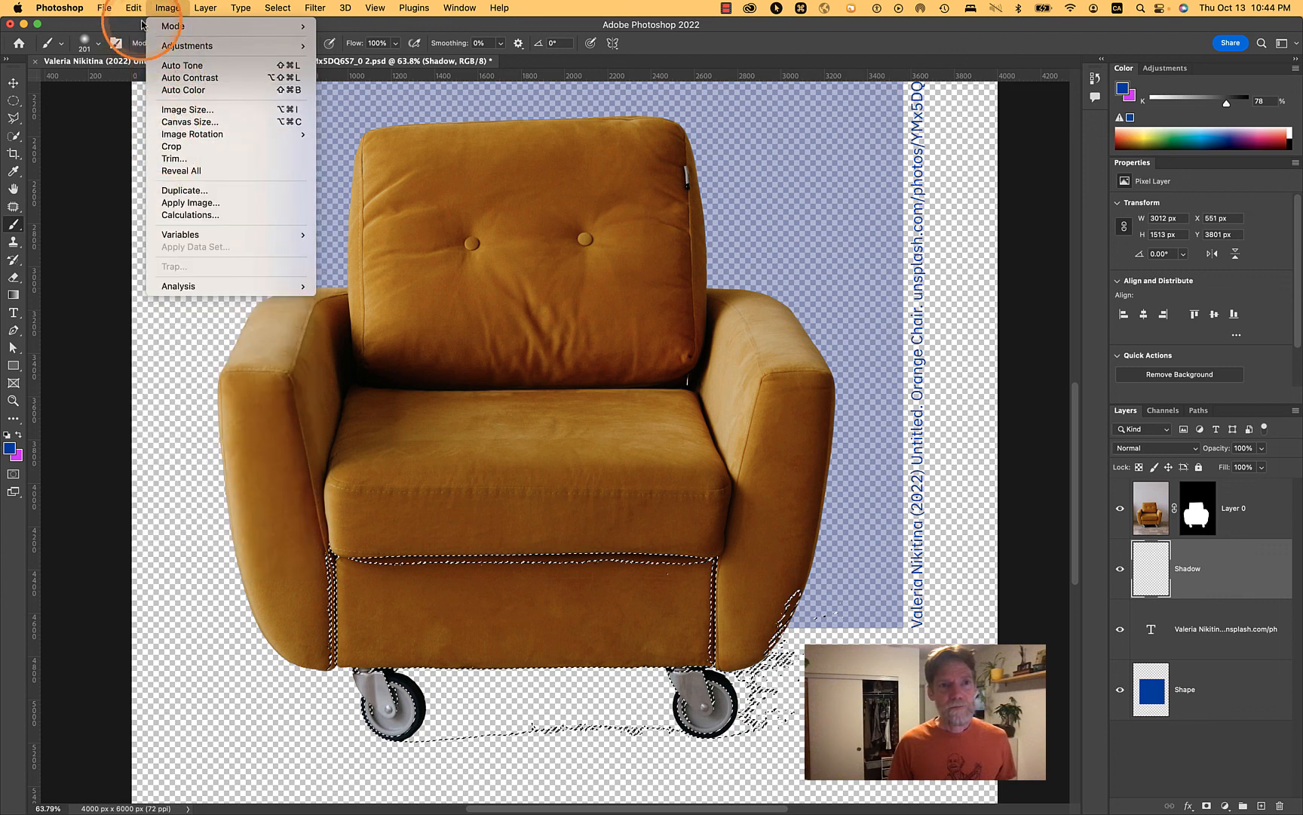
{"action": "mouse_move", "coordinate": [133, 7]}
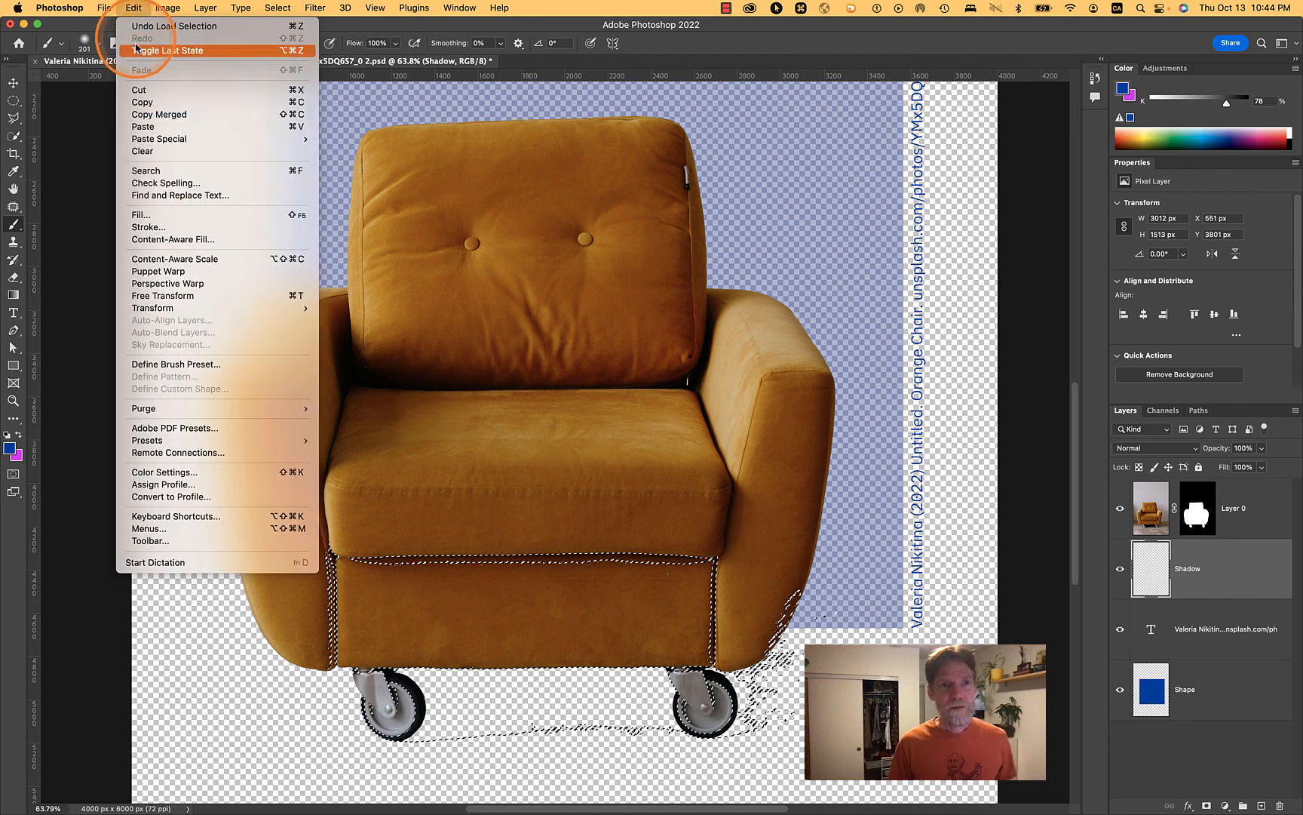
{"action": "left_click", "coordinate": [139, 216]}
{"action": "left_click", "coordinate": [582, 309]}
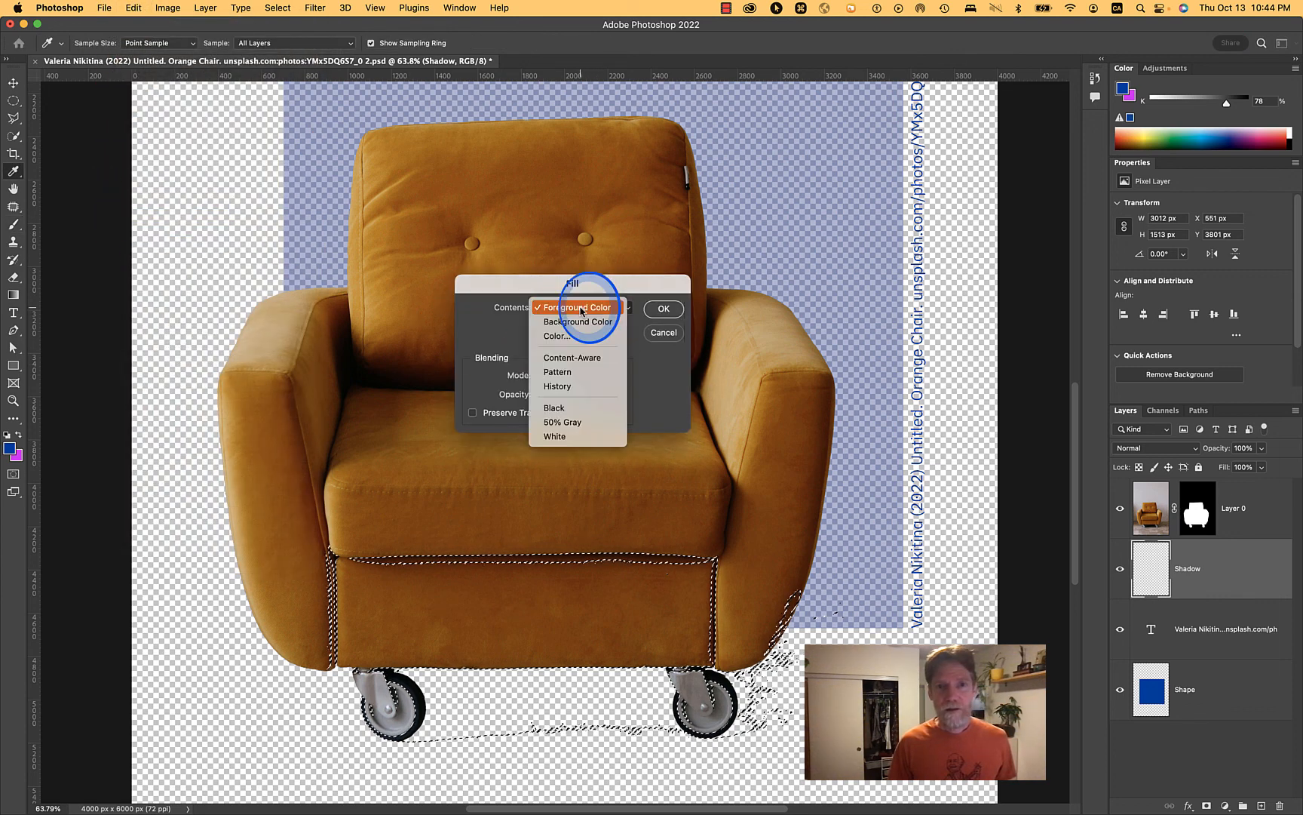
{"action": "left_click", "coordinate": [562, 408]}
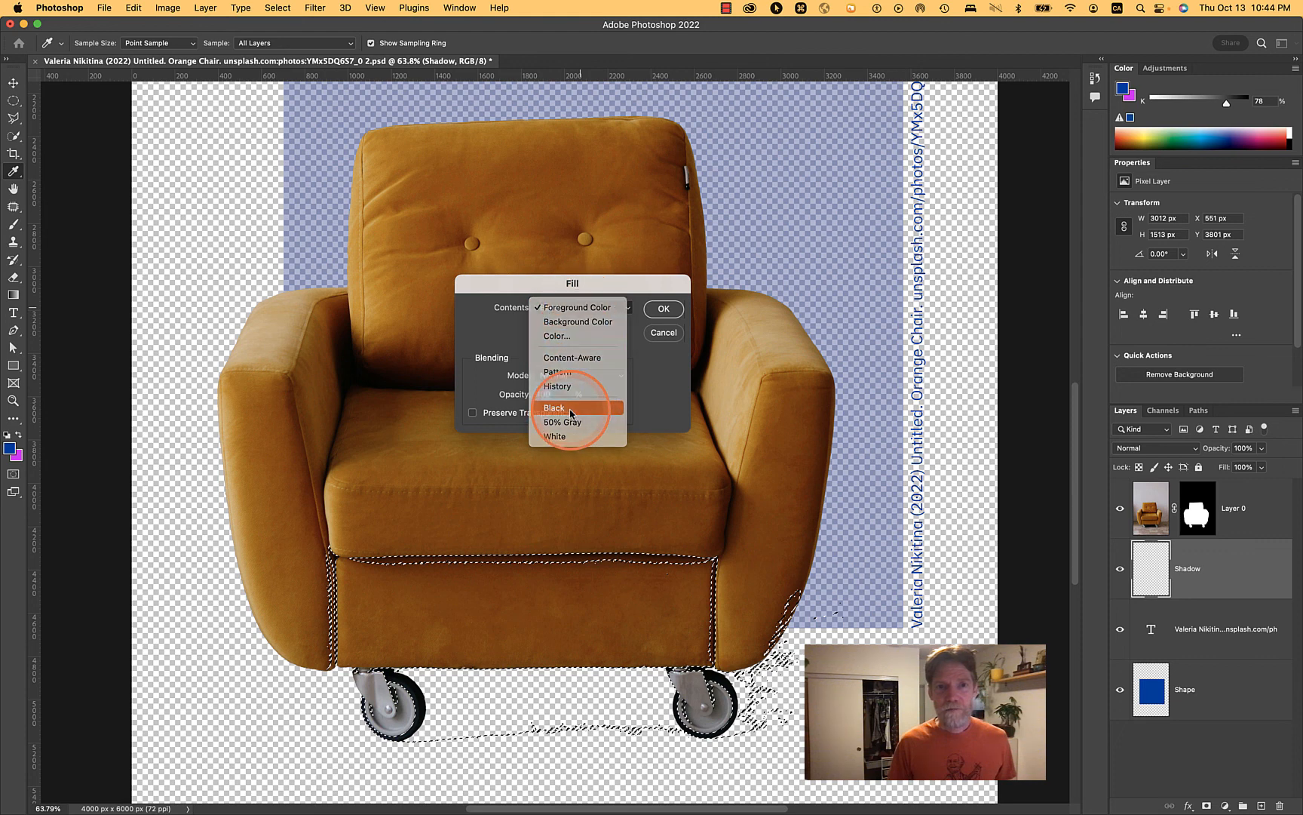
{"action": "left_click", "coordinate": [661, 309]}
{"action": "key", "text": "b"}
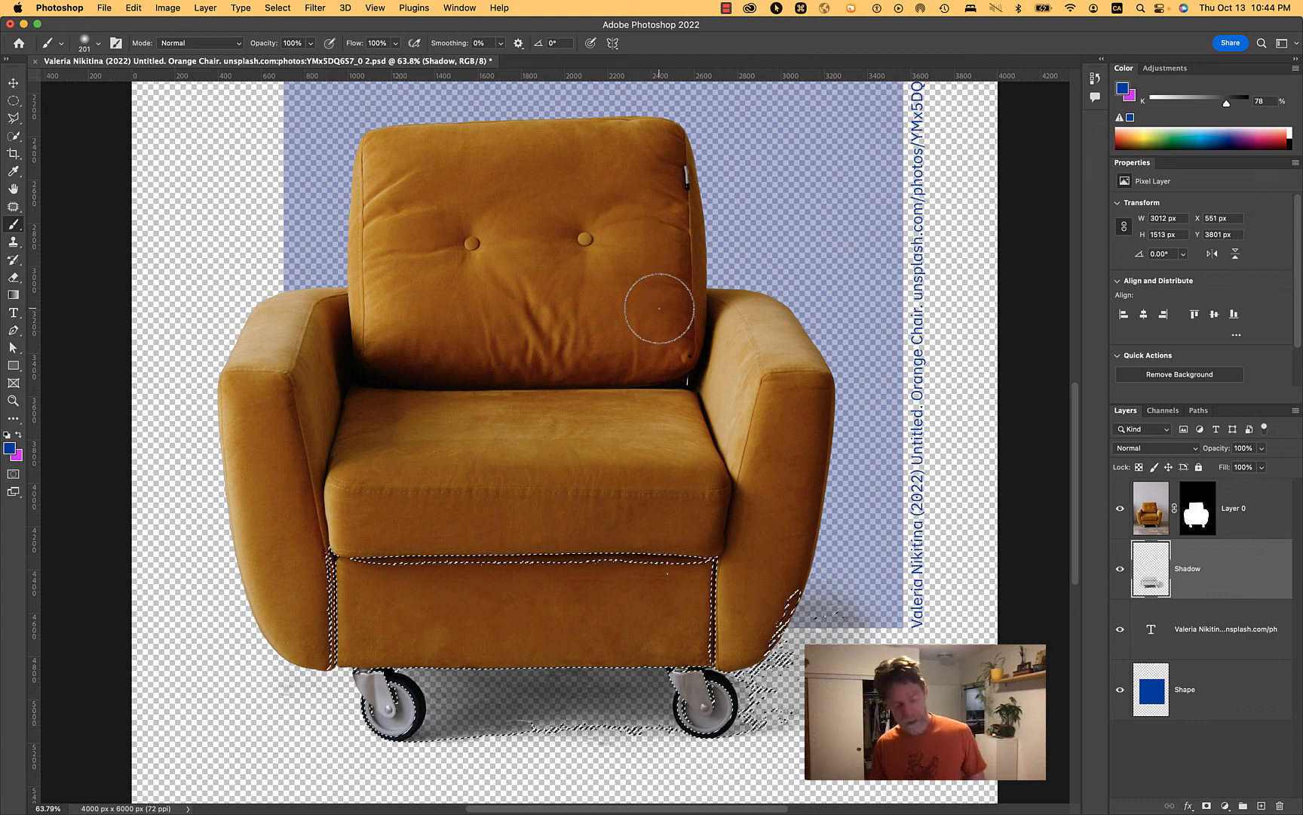
{"action": "key", "text": "super"}
{"action": "key", "text": "super+d"}
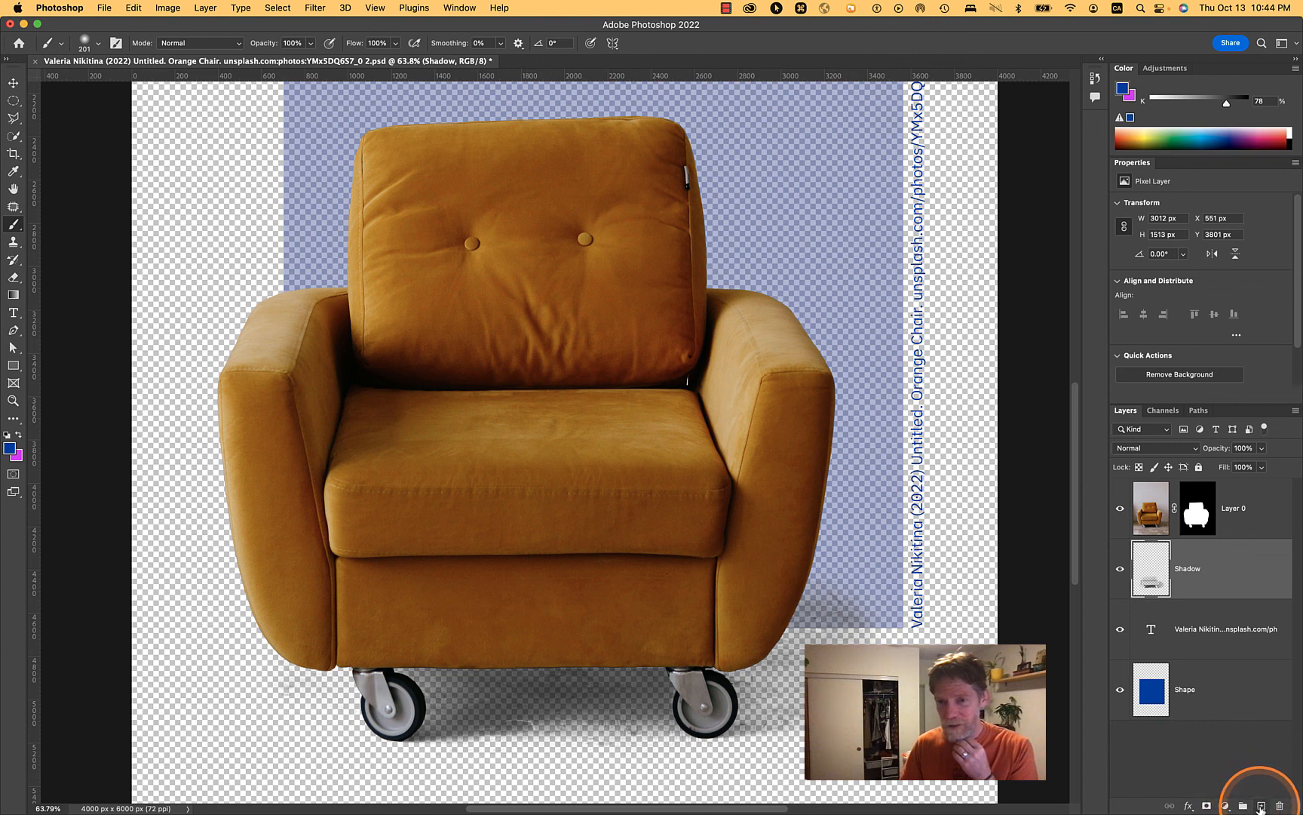
Add another new layer and place it at the very bottom of the stack, beneath the Shape layer.
{"action": "left_click", "coordinate": [1267, 737]}
{"action": "left_click", "coordinate": [1261, 806]}
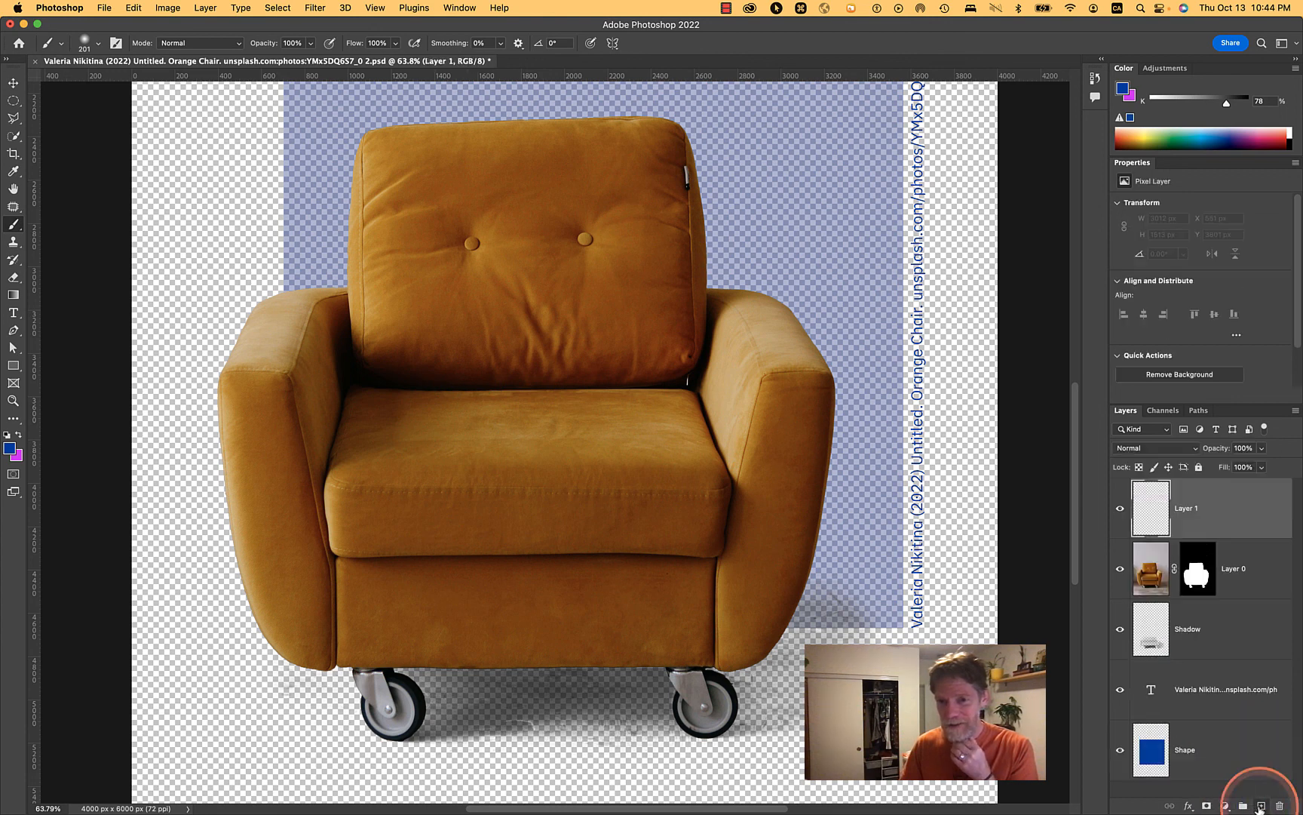
{"action": "left_click_drag", "start_coordinate": [1195, 504], "coordinate": [1220, 766]}
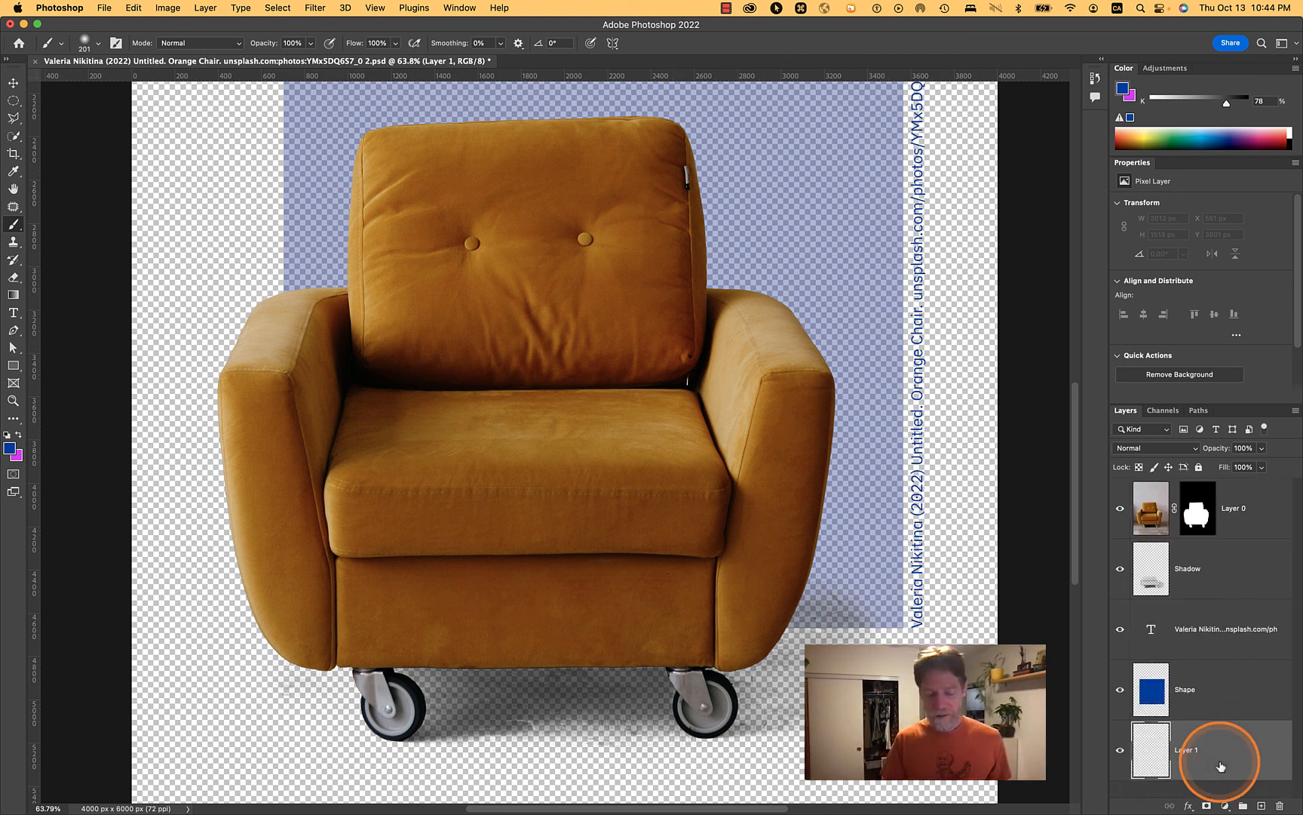
Fill the bottom layer with white at 100% opacity in Normal mode as the page background.
{"action": "left_click", "coordinate": [137, 8]}
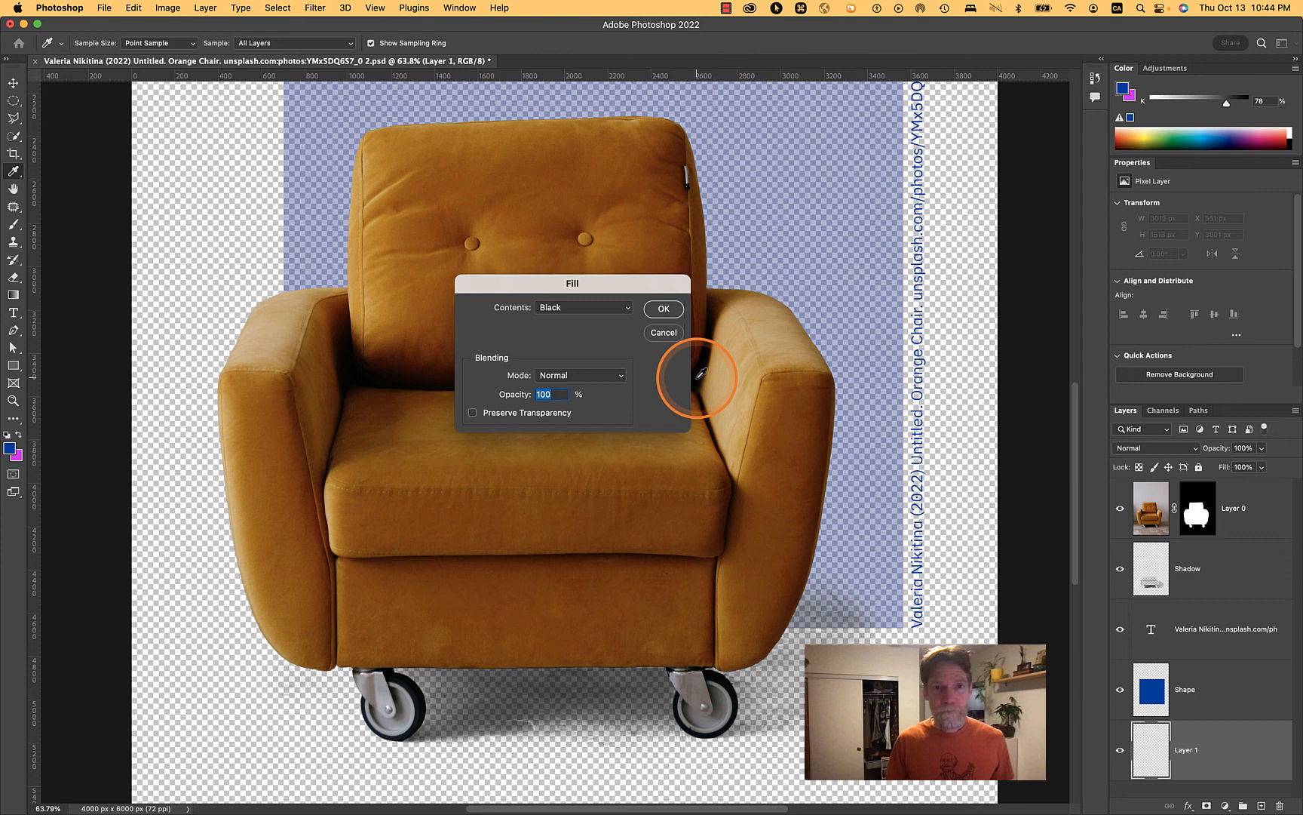
{"action": "left_click", "coordinate": [584, 307]}
{"action": "left_click", "coordinate": [582, 334]}
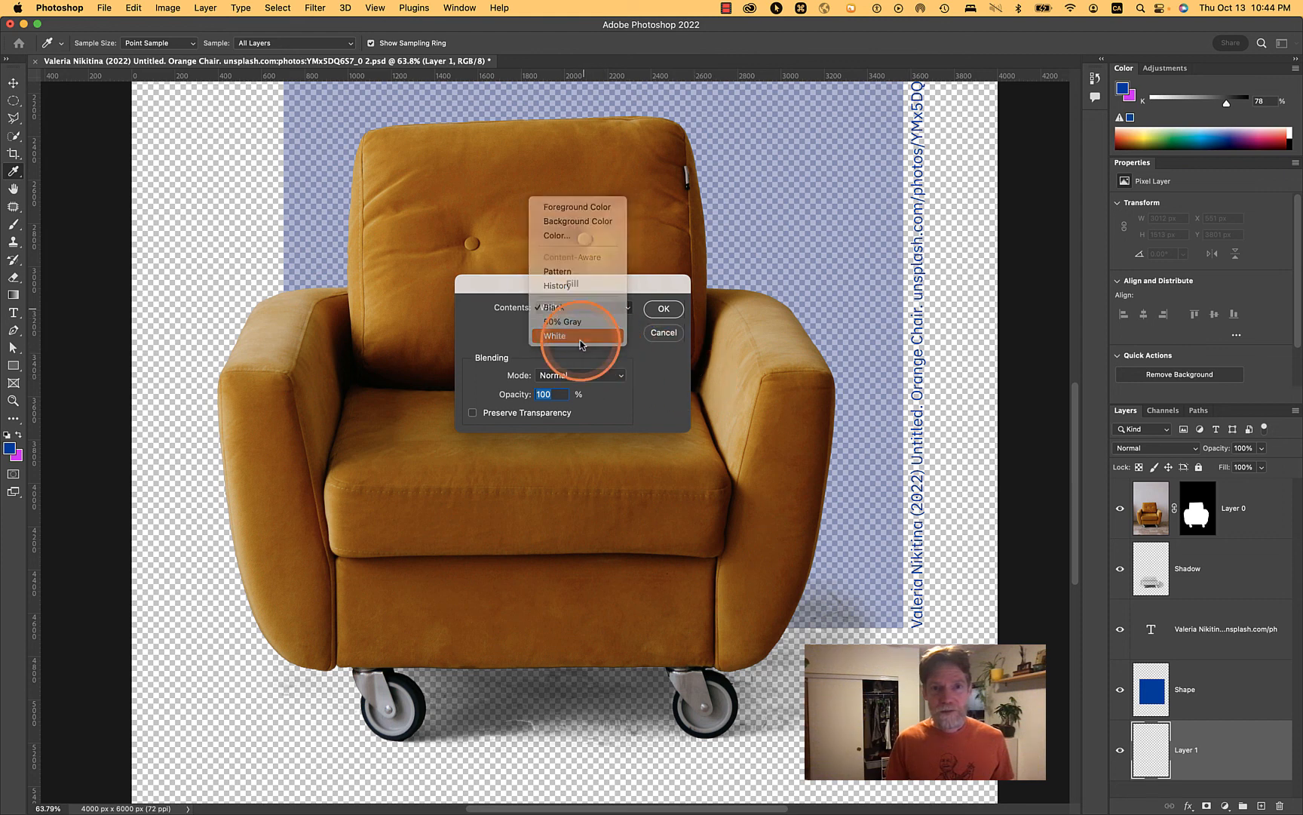
{"action": "left_click", "coordinate": [664, 309]}
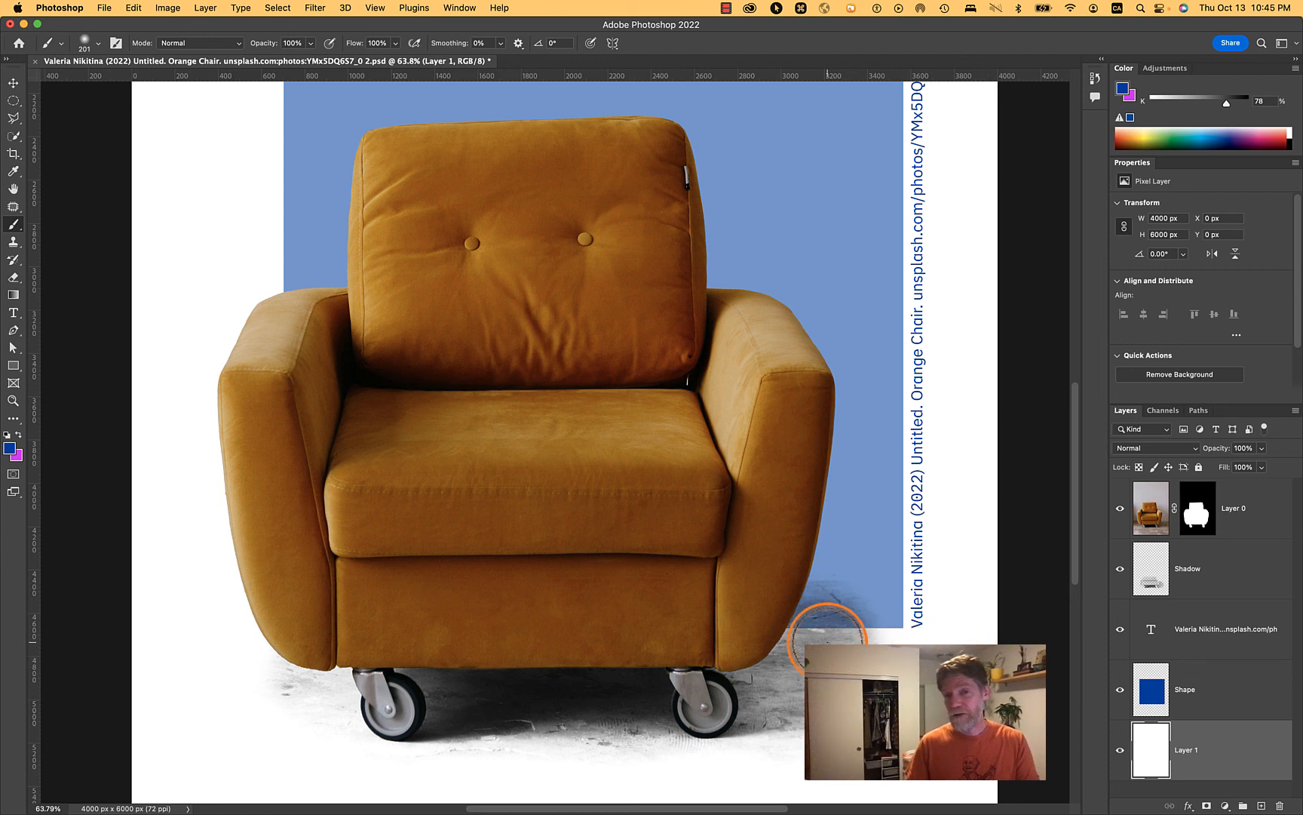
{"action": "scroll", "coordinate": [827, 643], "scroll_direction": "down", "scroll_amount": 5}
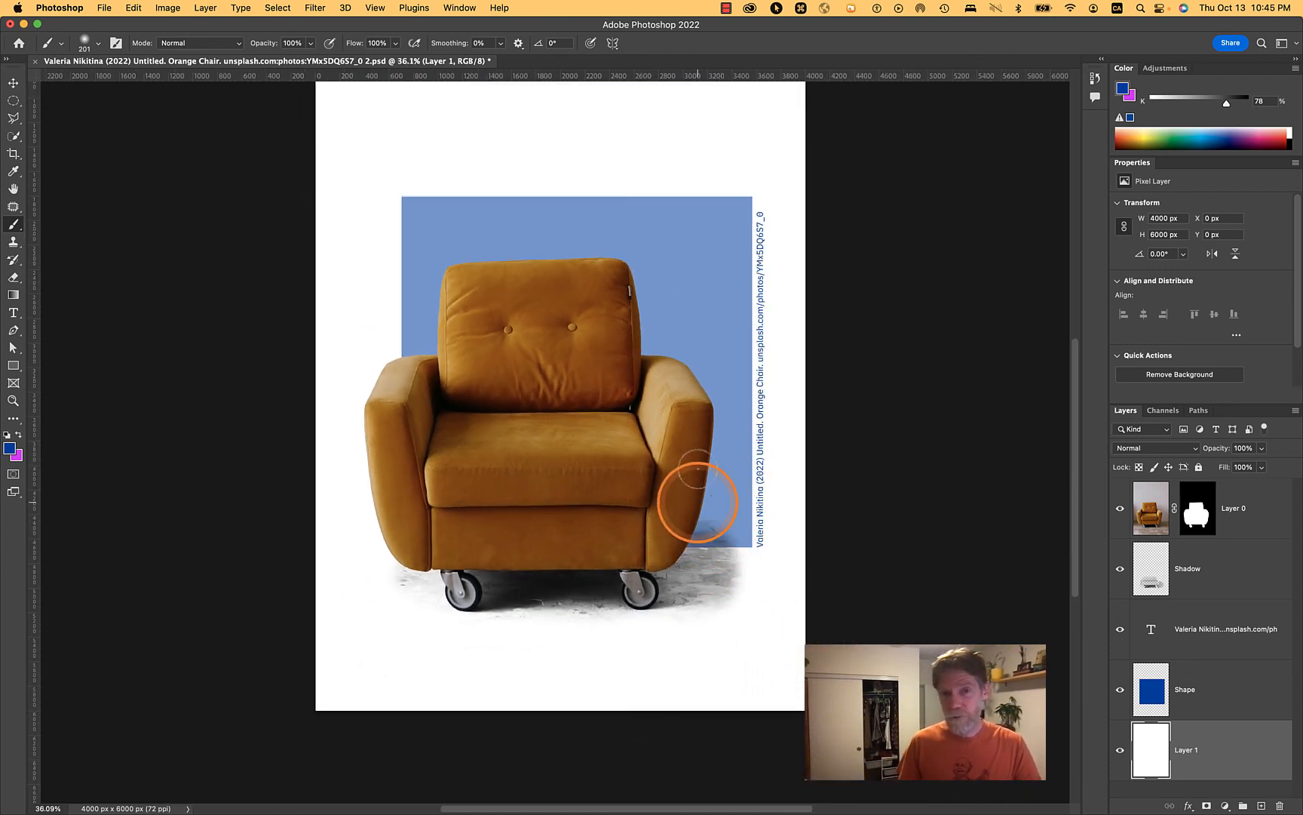